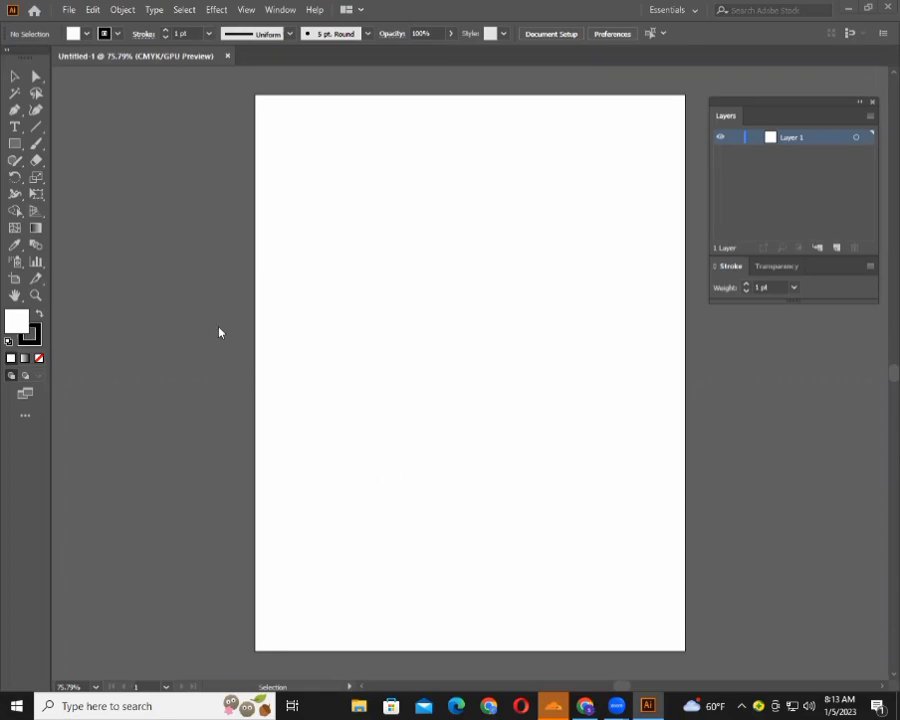
In a new Chrome tab, search Google for 'fox' and show the image results.
key(alt+Tab)
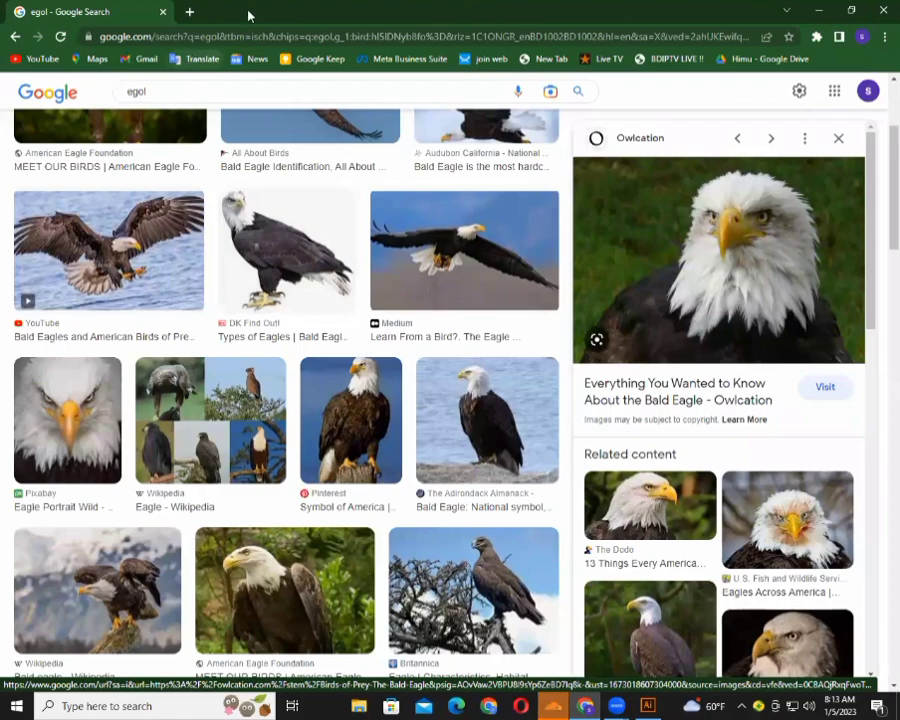
key(ctrl+t)
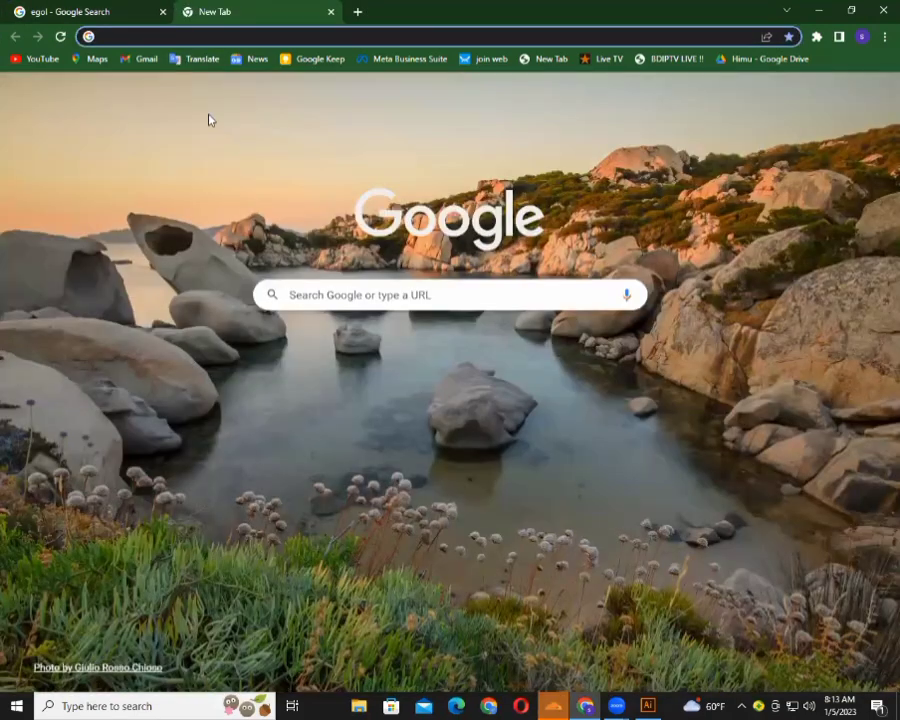
click(132, 35)
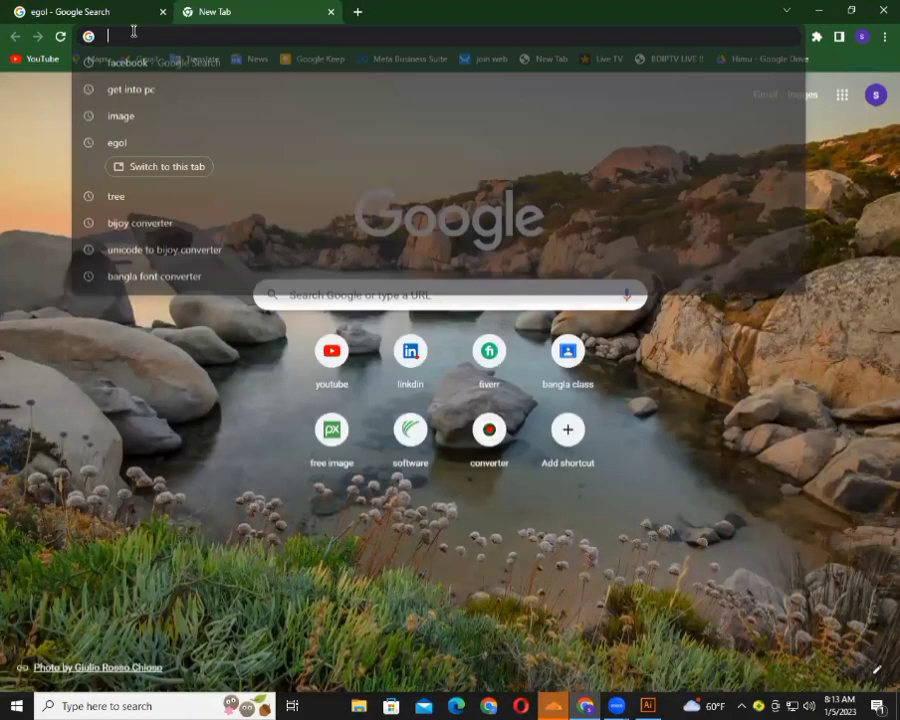
click(569, 275)
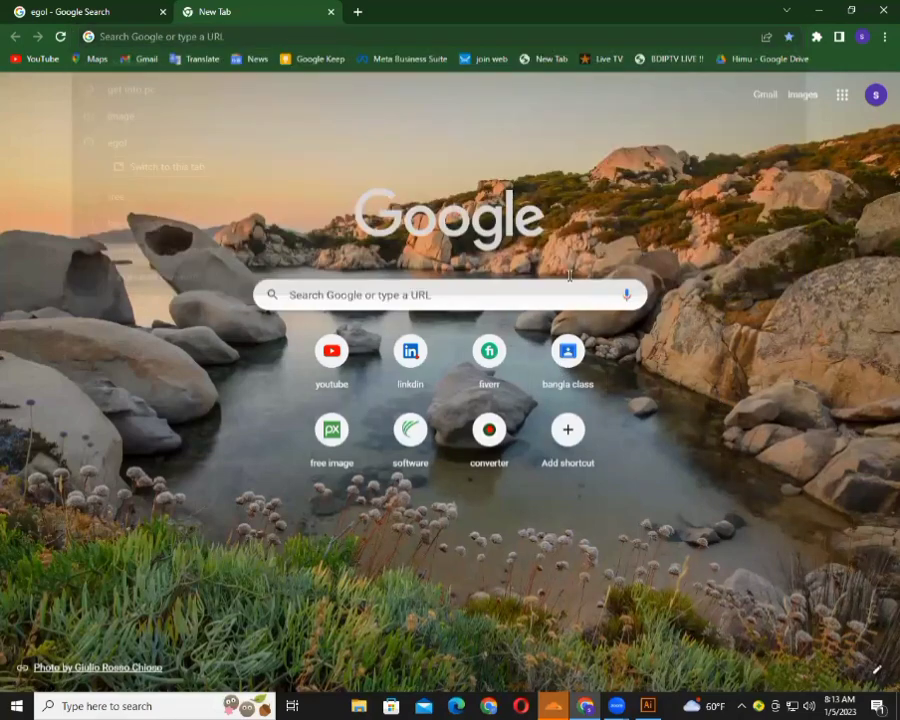
click(382, 295)
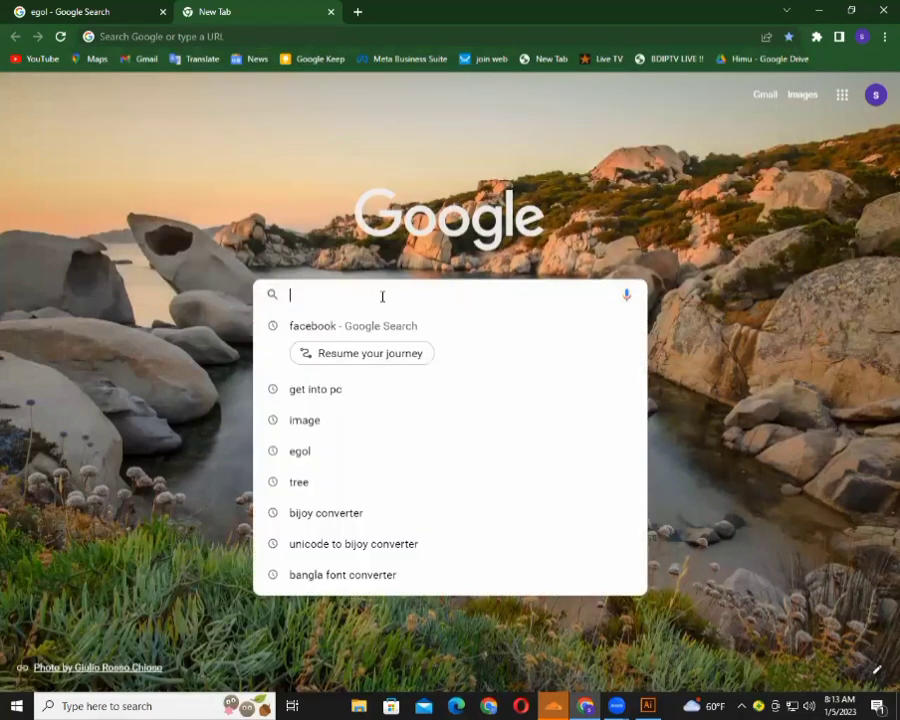
text(fo)
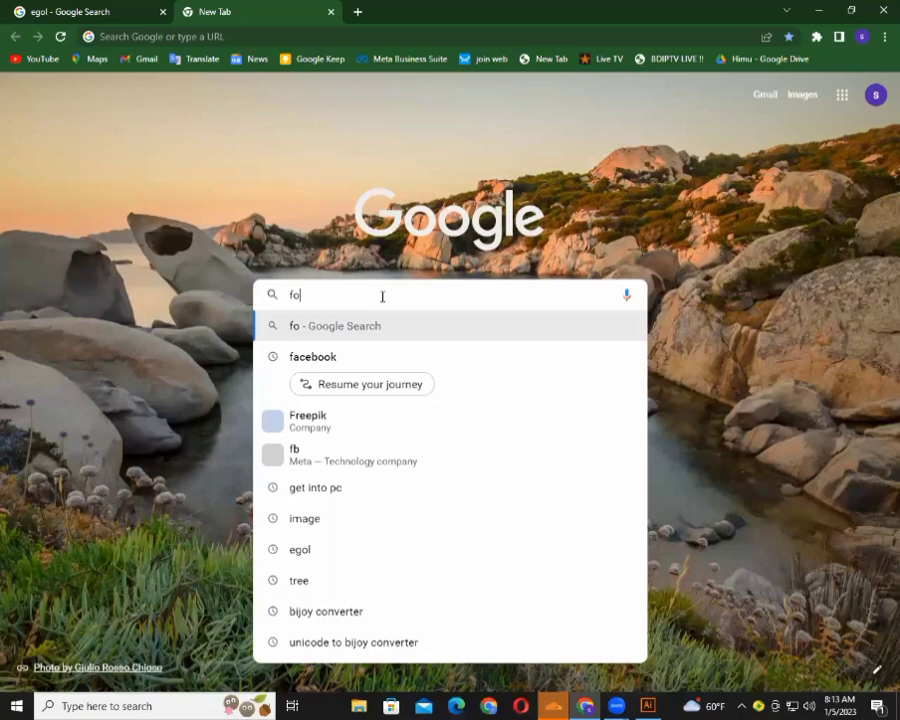
text(x)
key(Return)
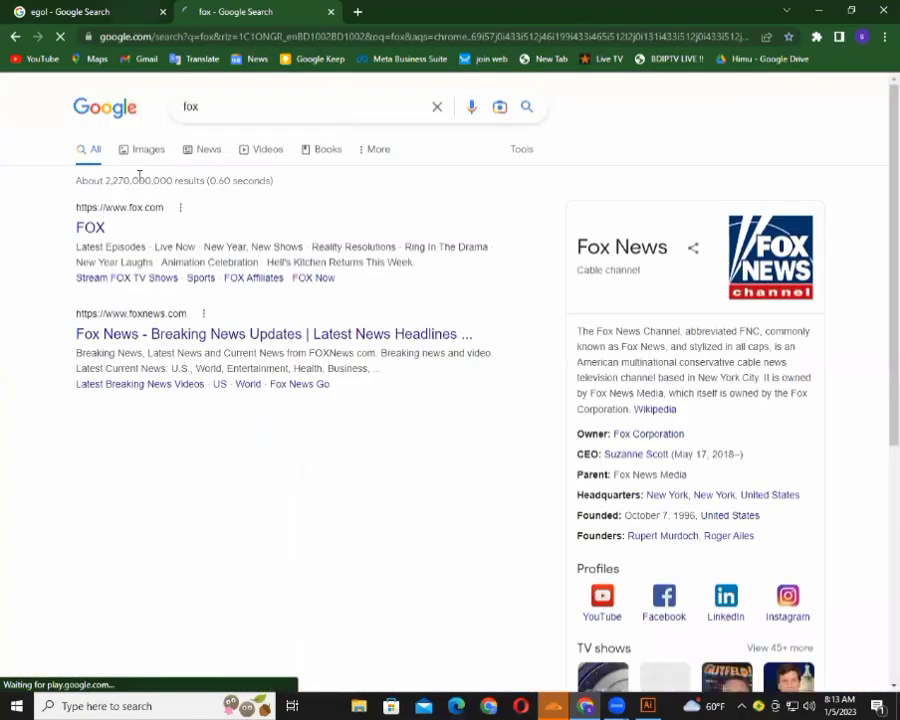
click(140, 152)
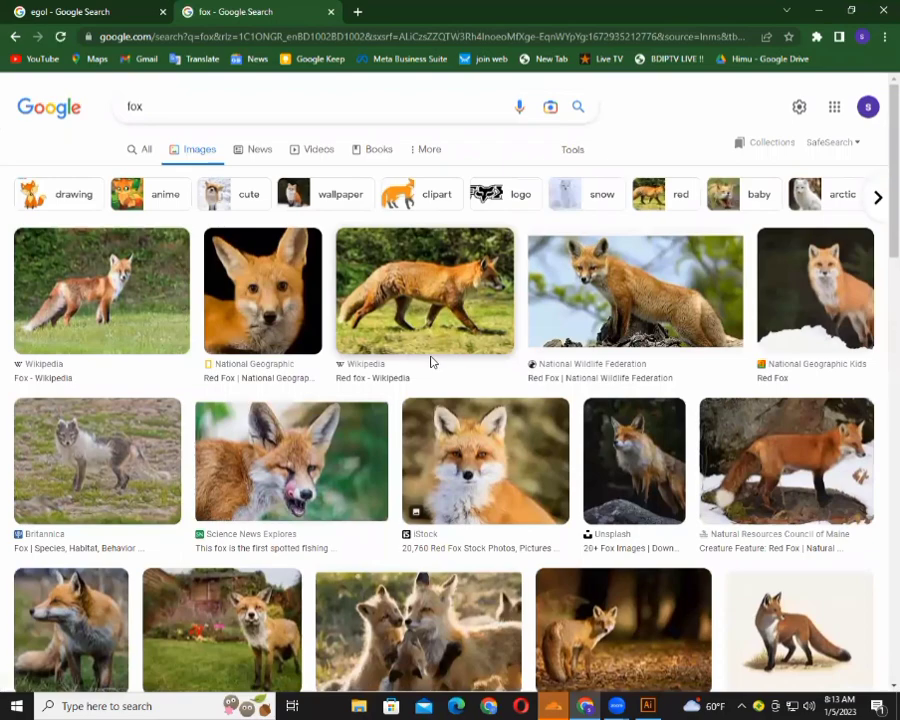
Preview the close-up red fox portrait photo and copy the image.
scroll(430, 363, down, 2)
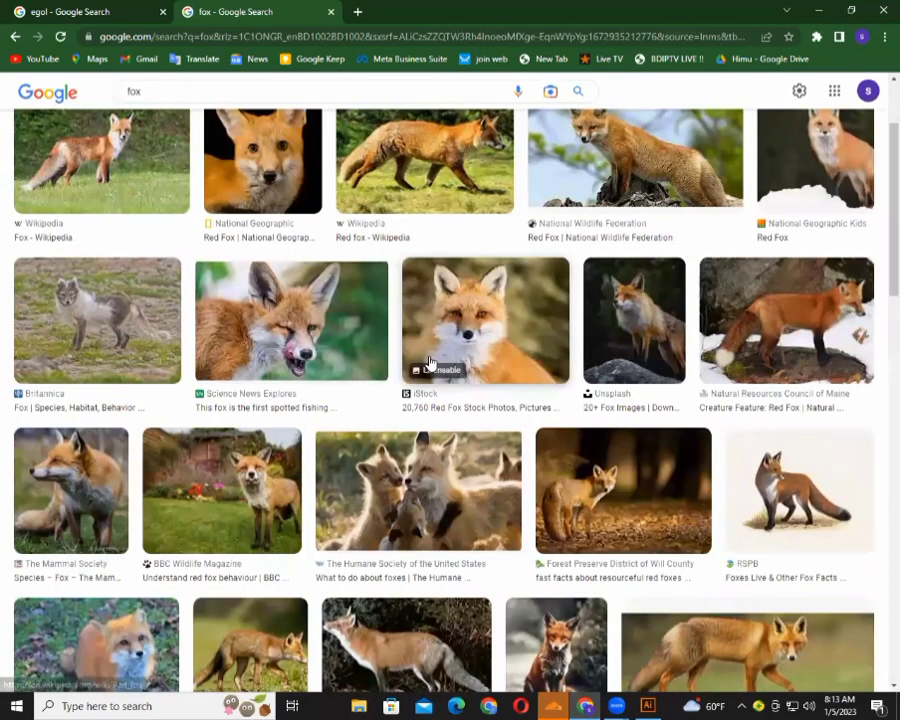
scroll(430, 363, down, 2)
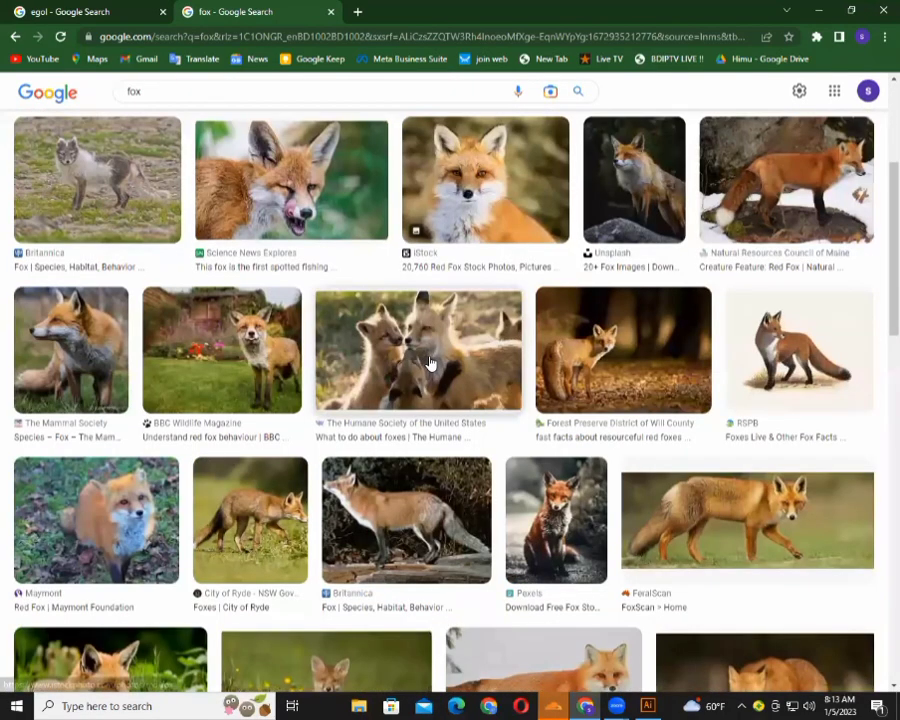
scroll(430, 363, up, 1)
scroll(430, 363, up, 2)
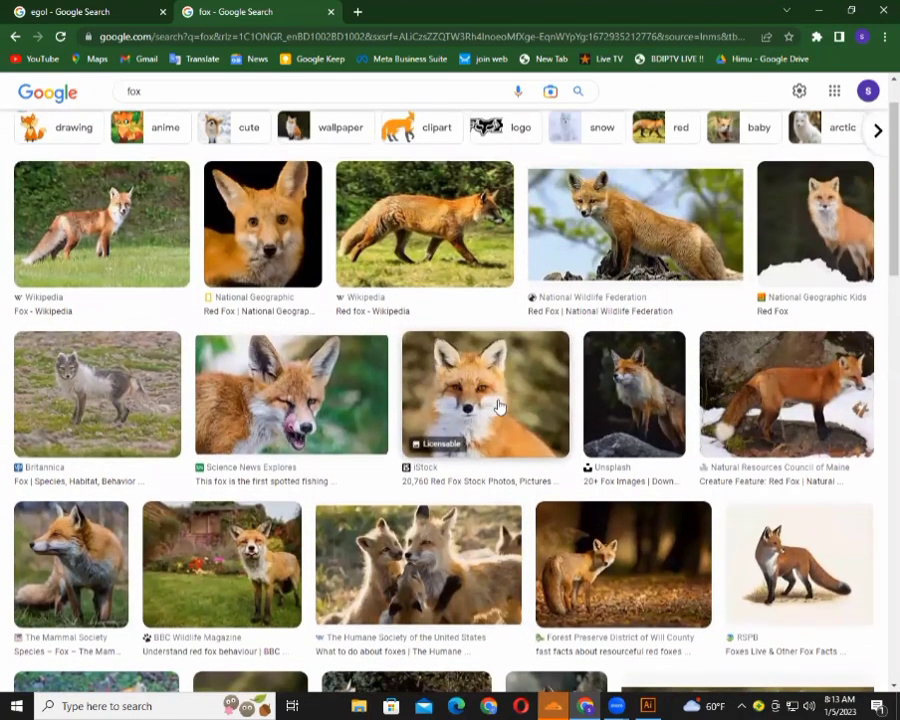
click(430, 362)
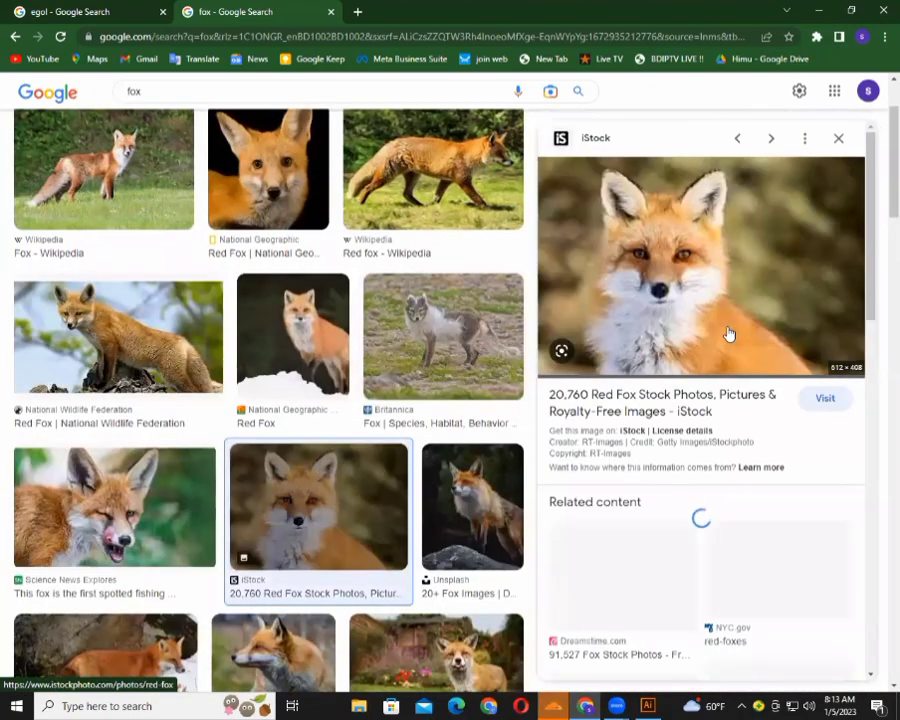
right_click(680, 243)
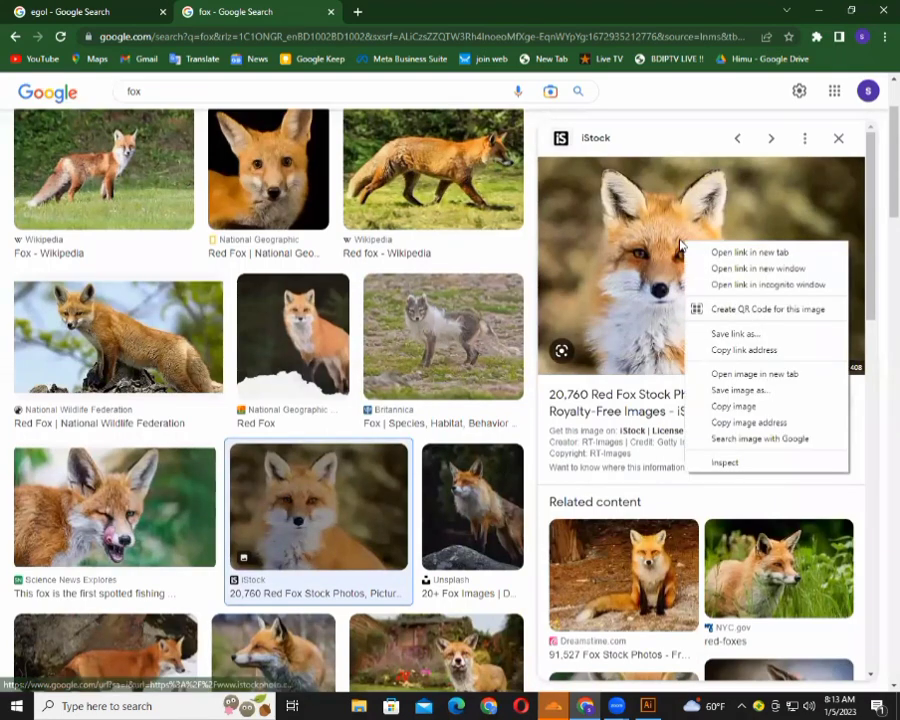
click(775, 413)
Paste the fox photo at 100% zoom, enlarging and moving it to cover most of the artboard.
key(alt+Tab)
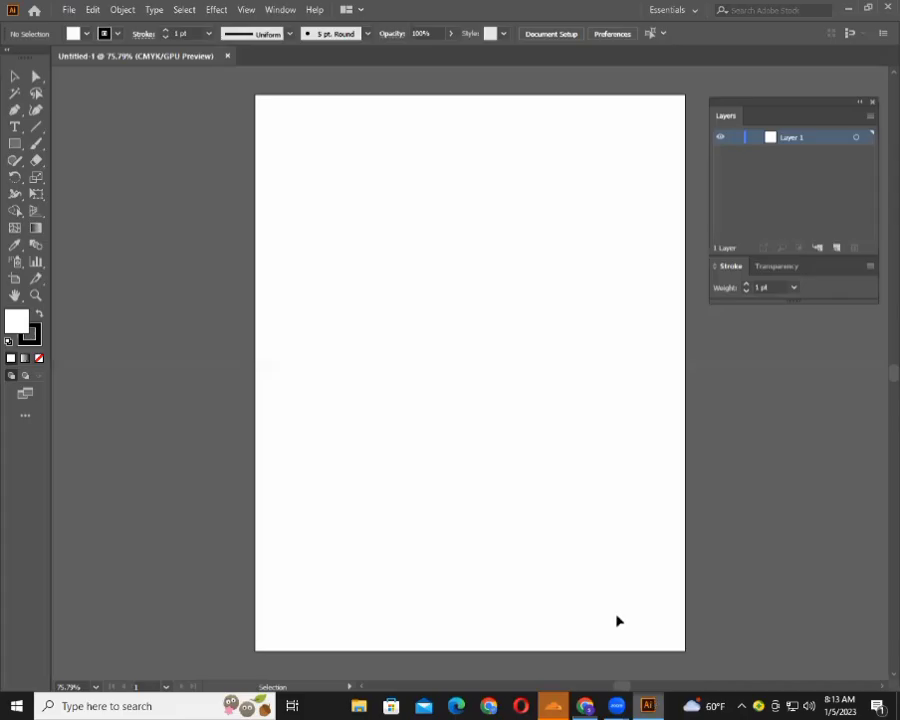
key(ctrl+v)
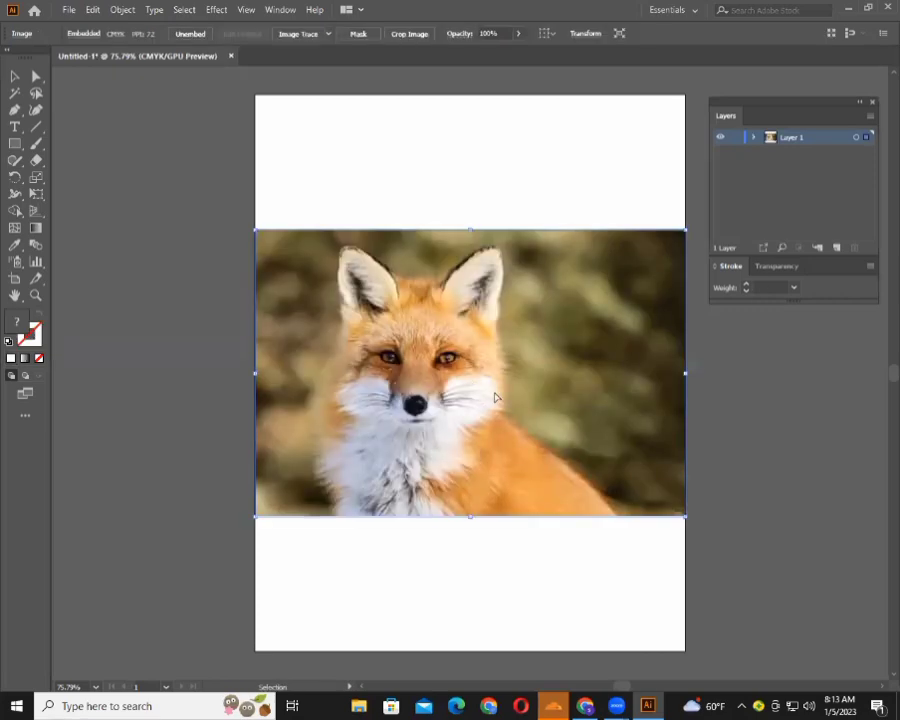
key(ctrl+1)
key(v)
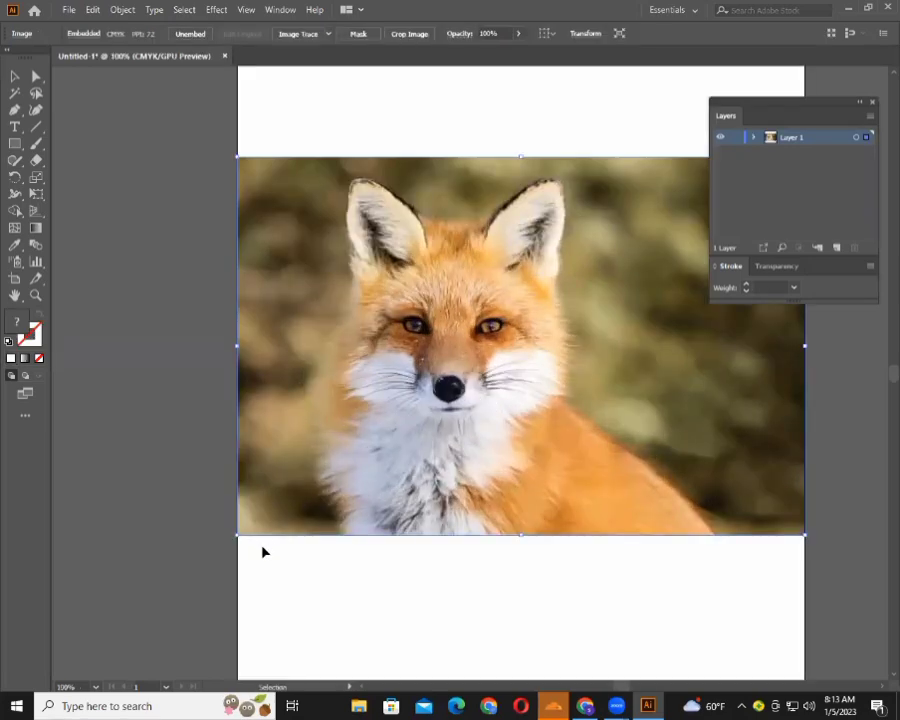
drag(240, 532, 104, 672)
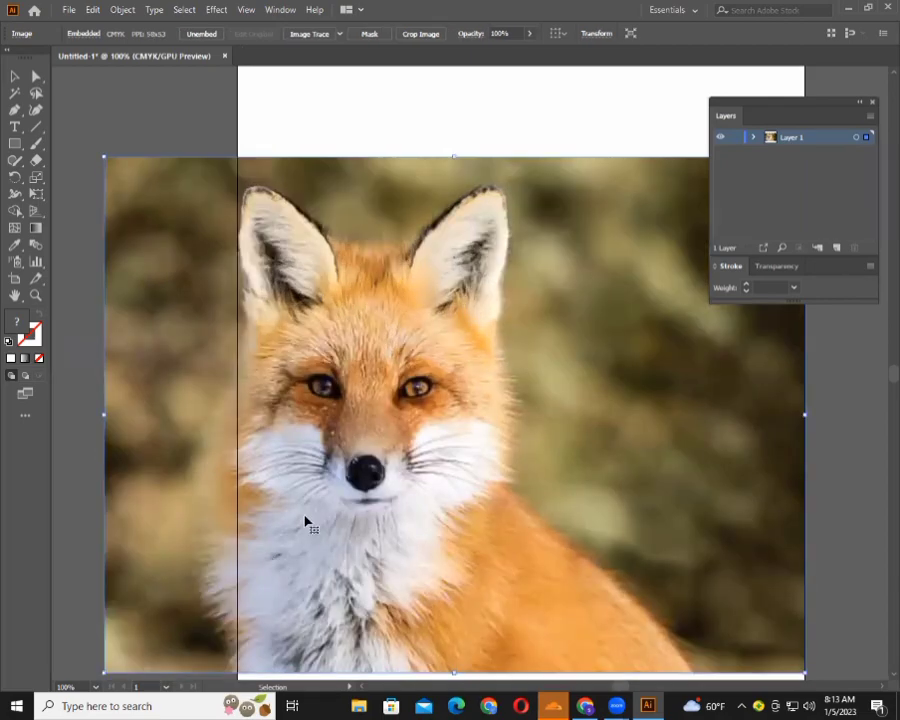
drag(362, 475, 462, 444)
key(Return)
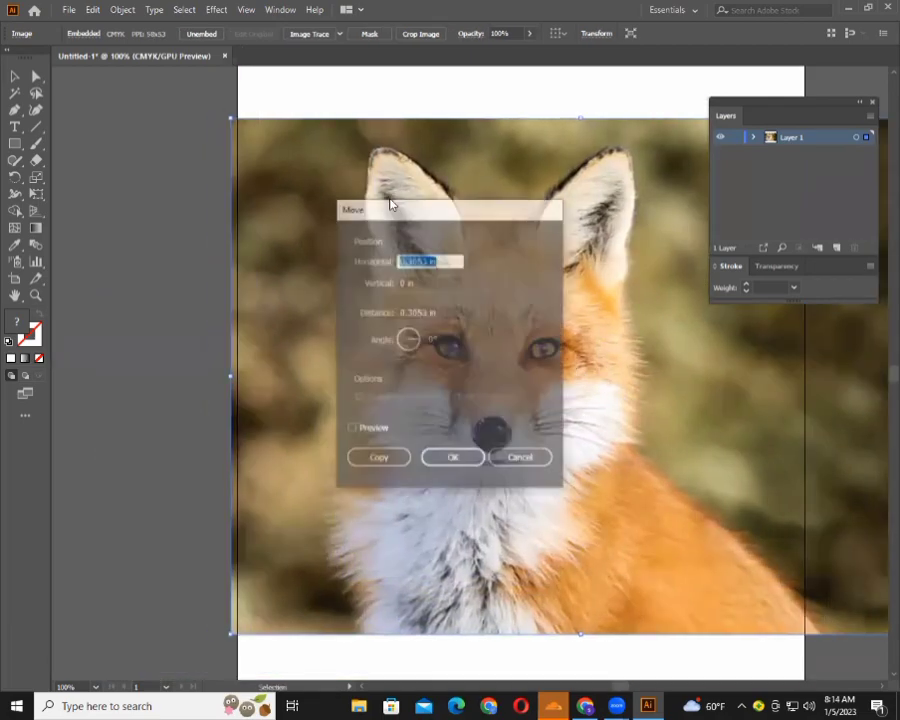
click(520, 457)
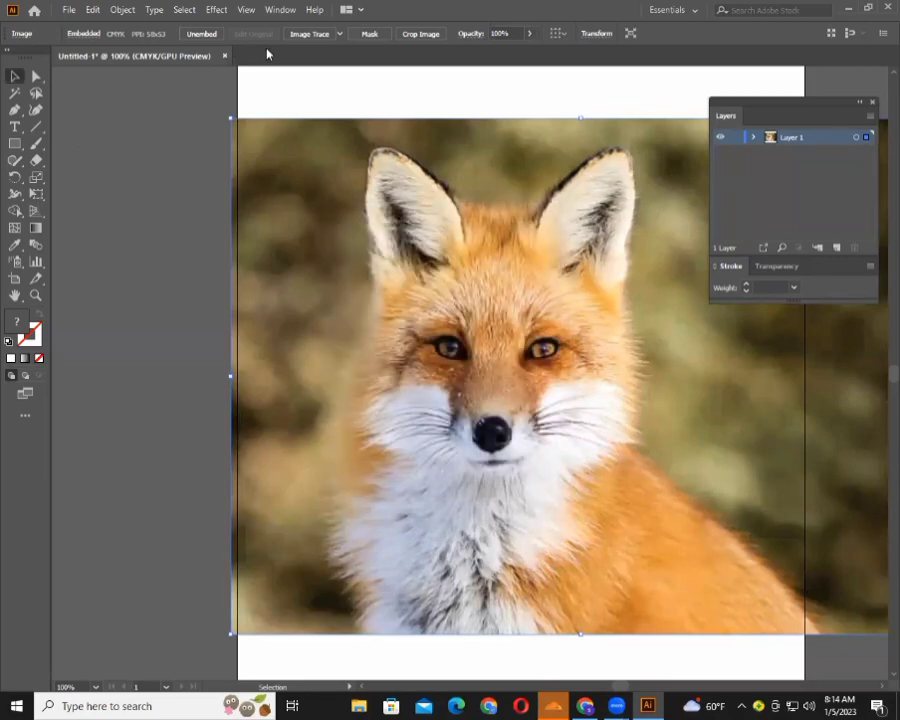
Show rulers, place a vertical guide through the fox's nose, and lock the guides.
key(ctrl+r)
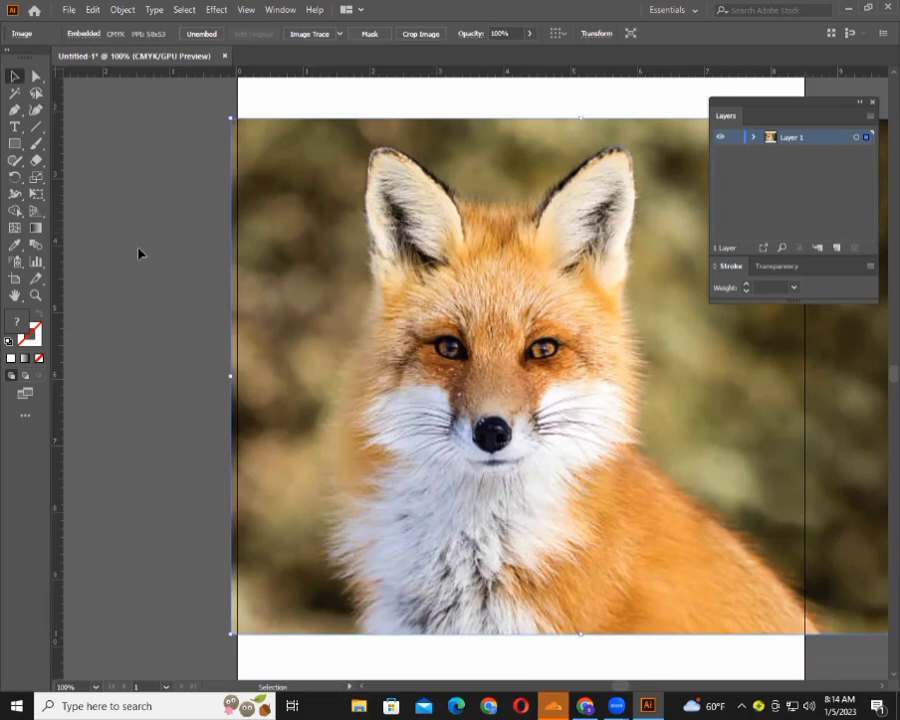
mouse_move(60, 312)
mouse_down()
mouse_move(518, 388)
mouse_move(490, 389)
mouse_up()
drag(493, 388, 492, 387)
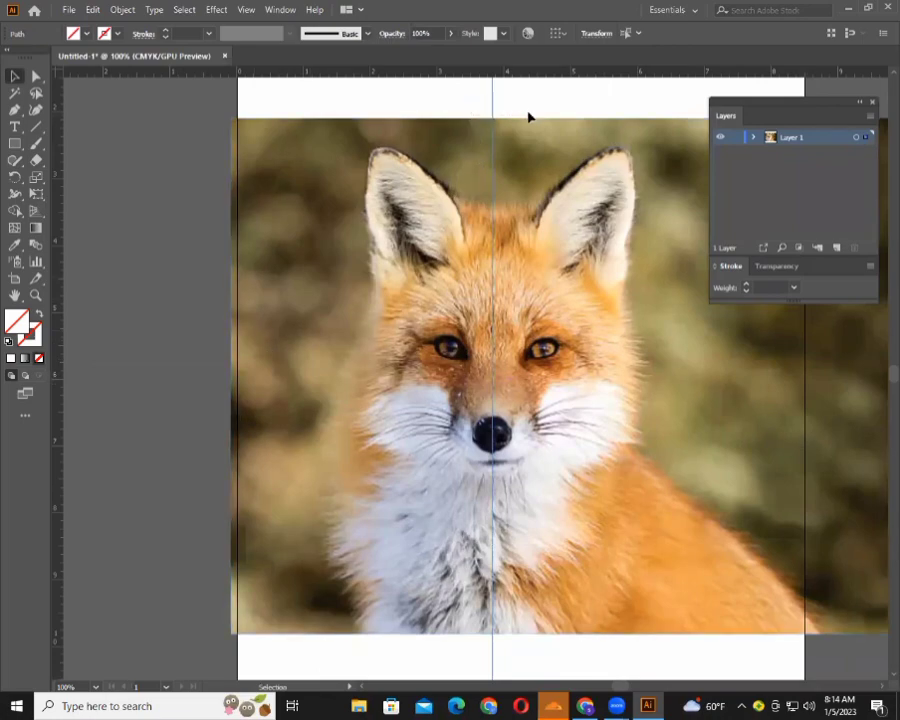
right_click(492, 97)
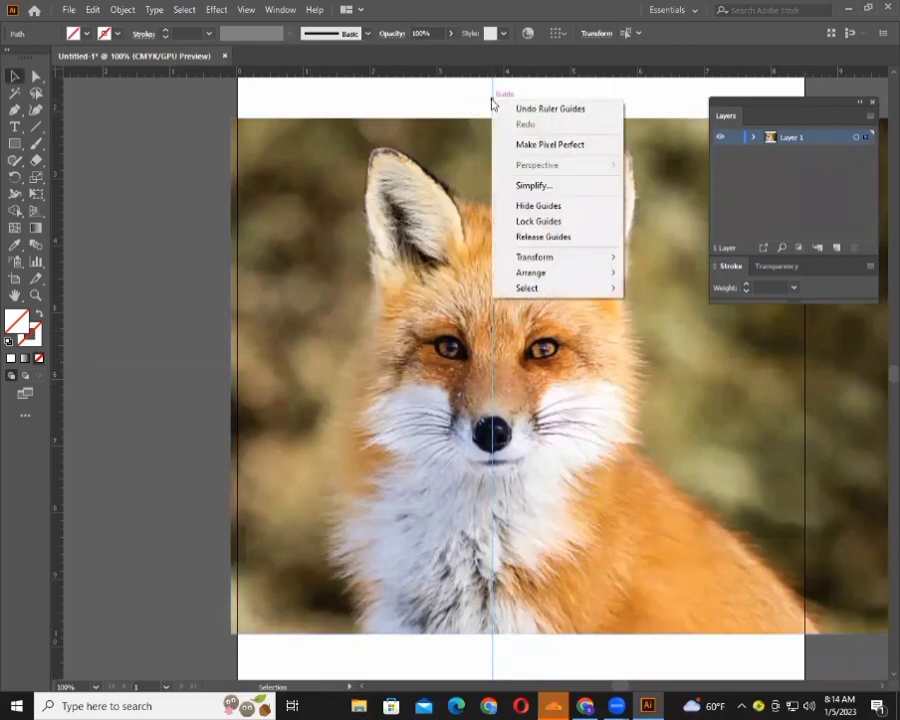
click(557, 222)
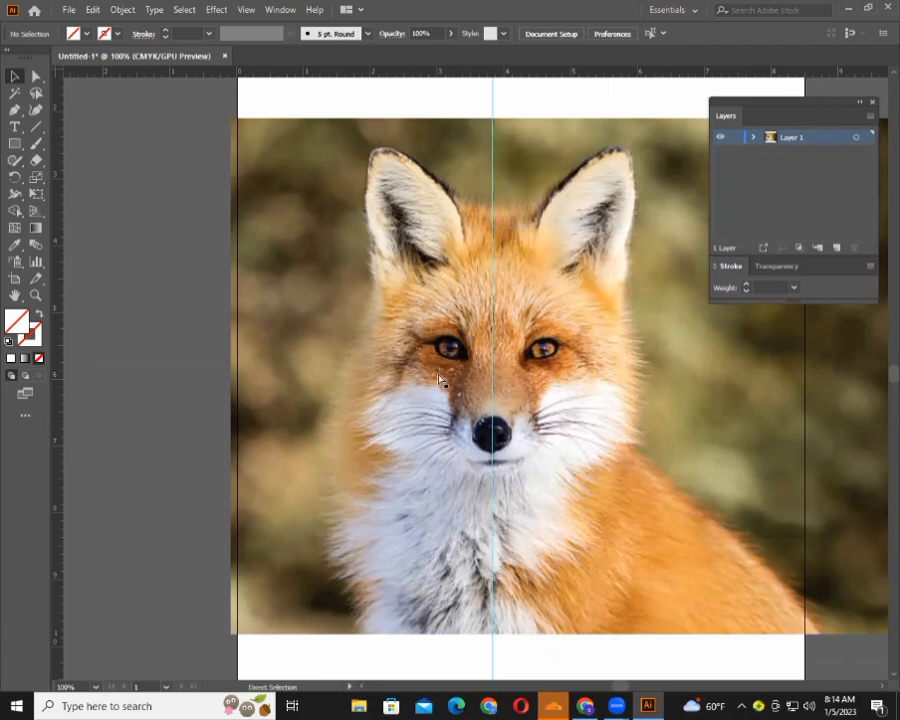
scroll(440, 376, up, 1)
scroll(612, 434, right, 1)
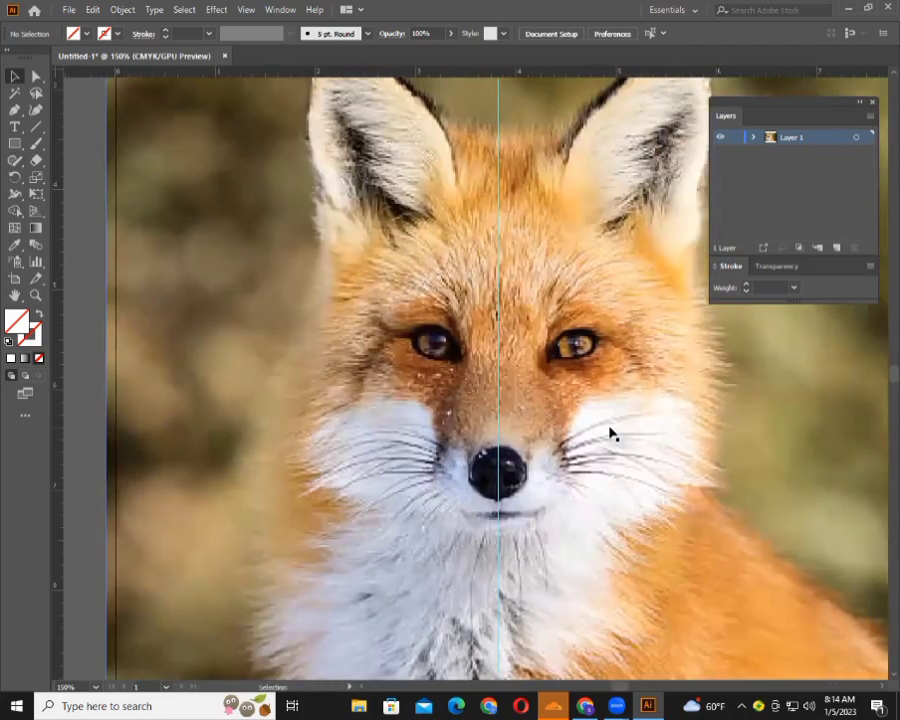
scroll(602, 426, up, 1)
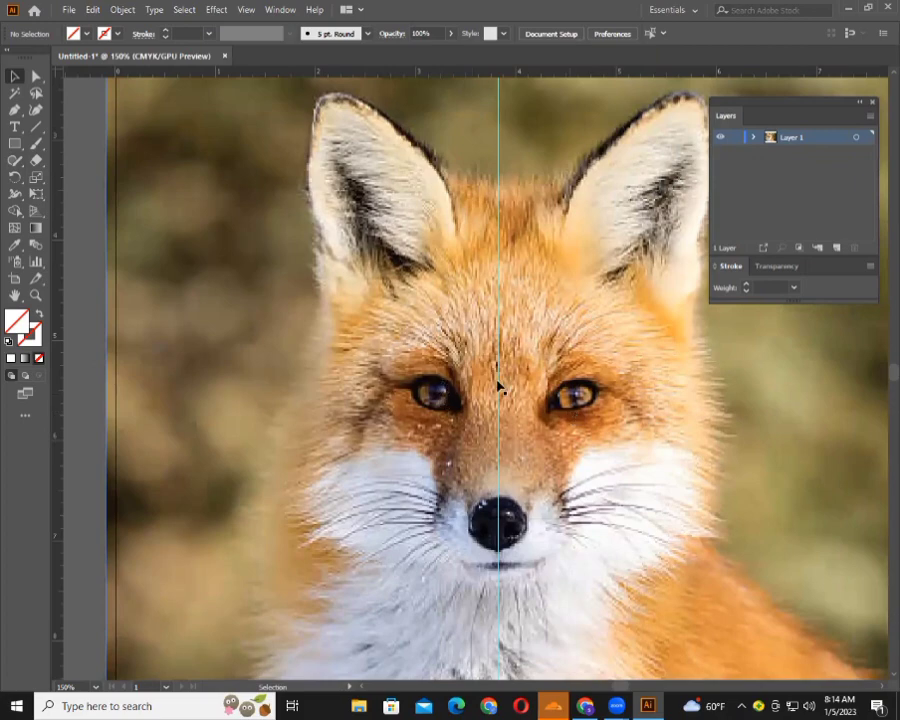
scroll(627, 540, down, 1)
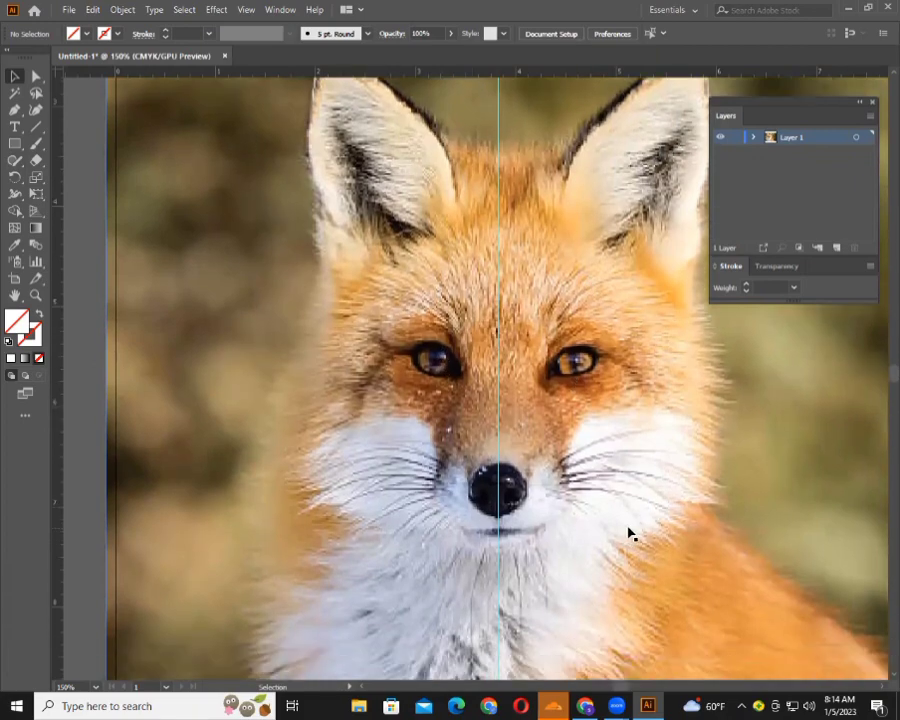
scroll(624, 530, down, 1)
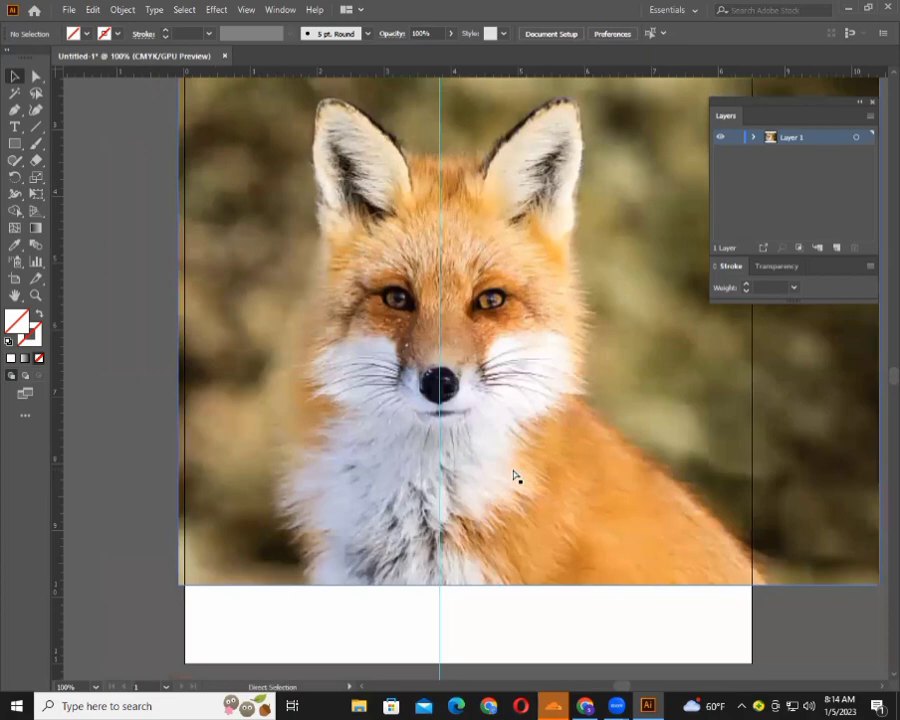
scroll(503, 420, up, 1)
scroll(505, 423, left, 3)
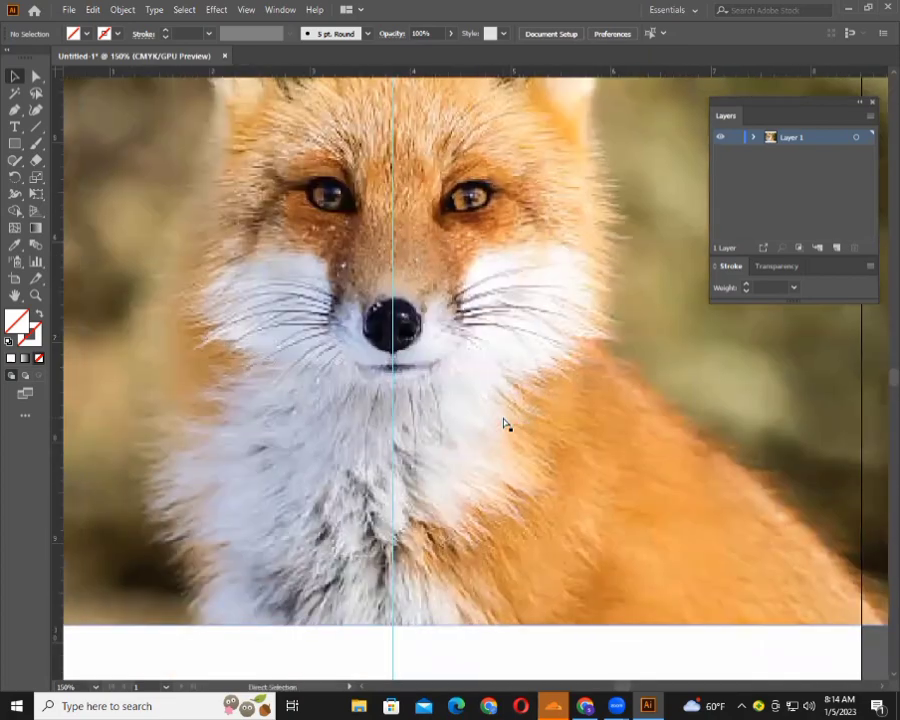
scroll(505, 423, up, 4)
scroll(505, 423, up, 3)
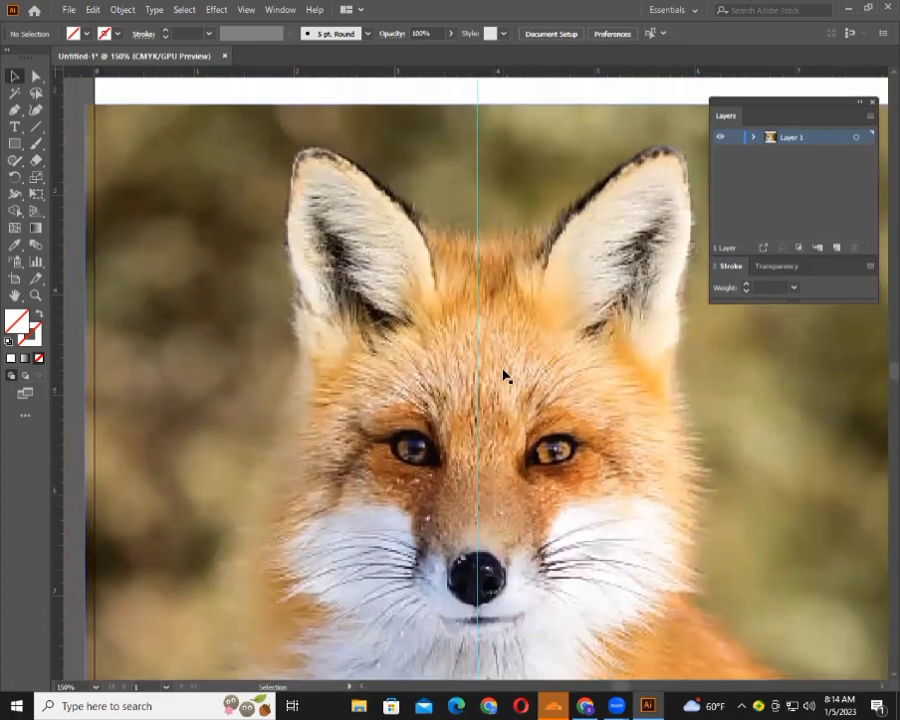
scroll(506, 390, down, 1)
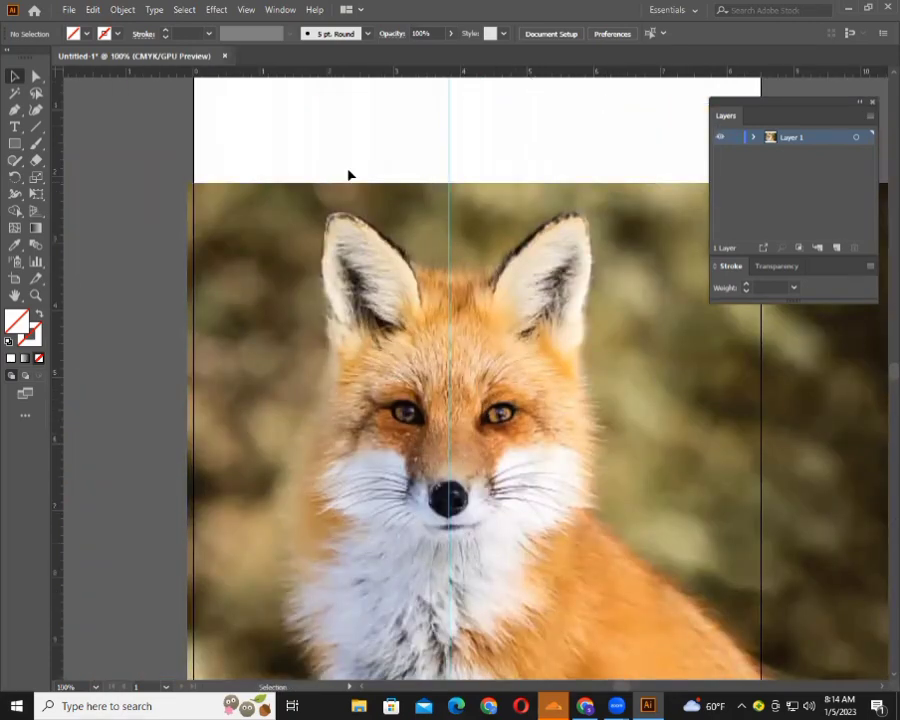
With the Pen tool, place trial anchors between the ears and on the left ear, then undo them.
click(14, 109)
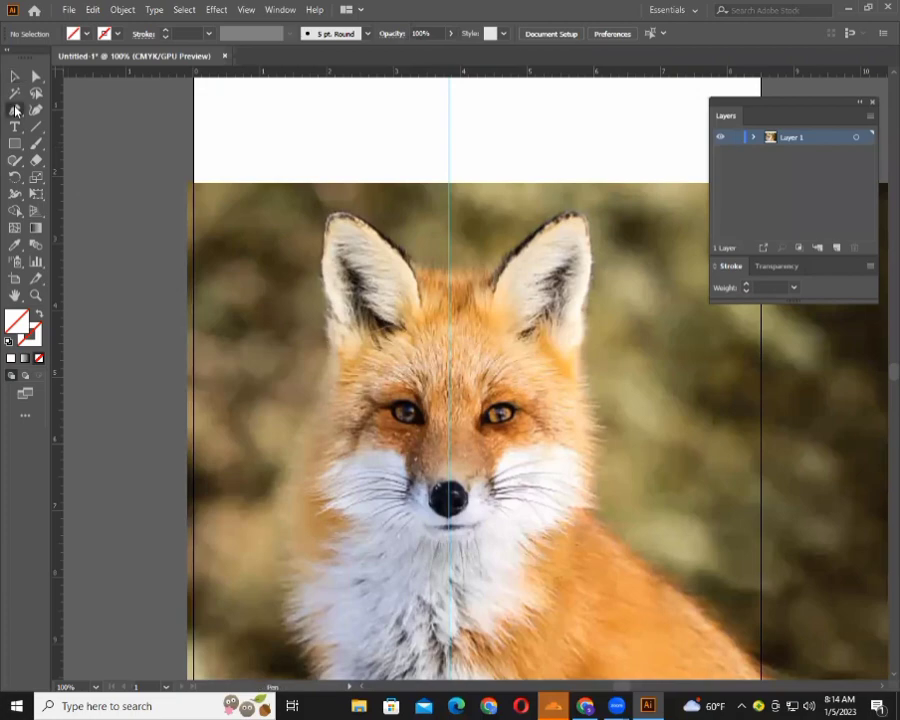
click(50, 110)
scroll(498, 412, down, 2)
scroll(499, 412, down, 2)
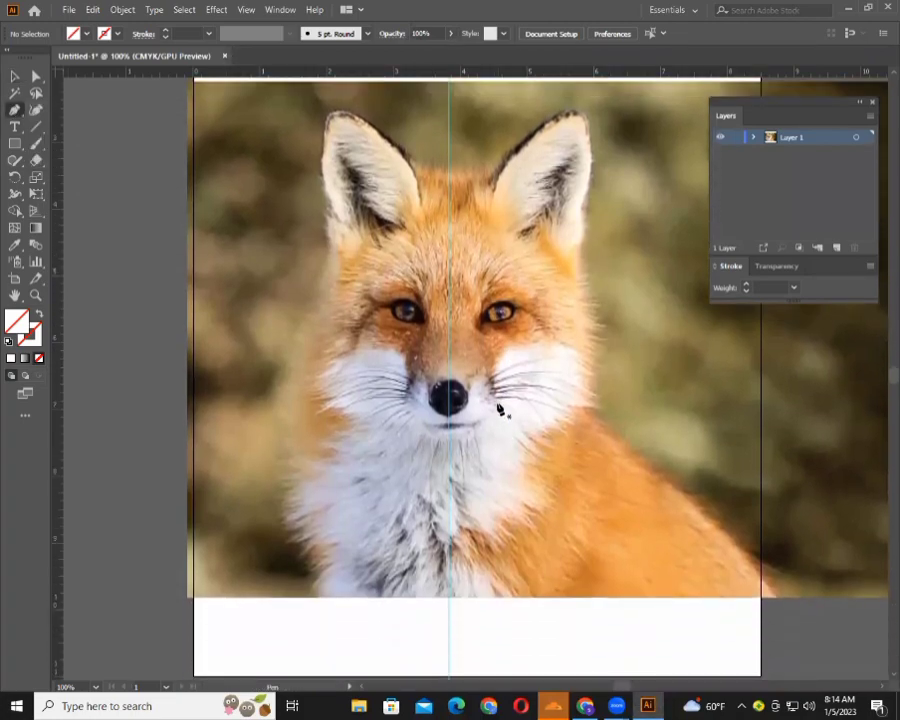
scroll(498, 410, up, 1)
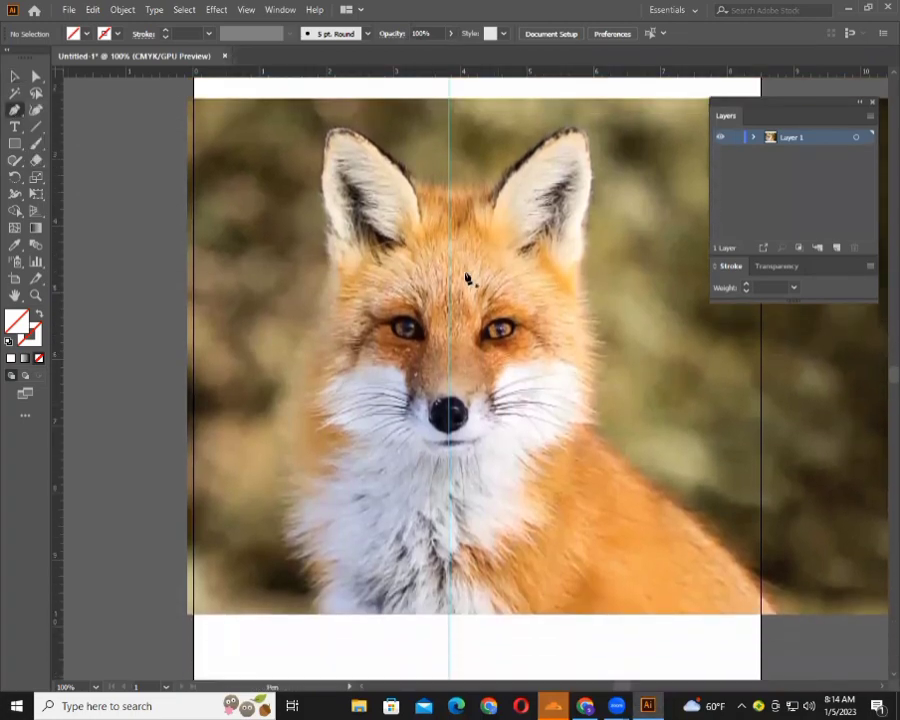
click(448, 187)
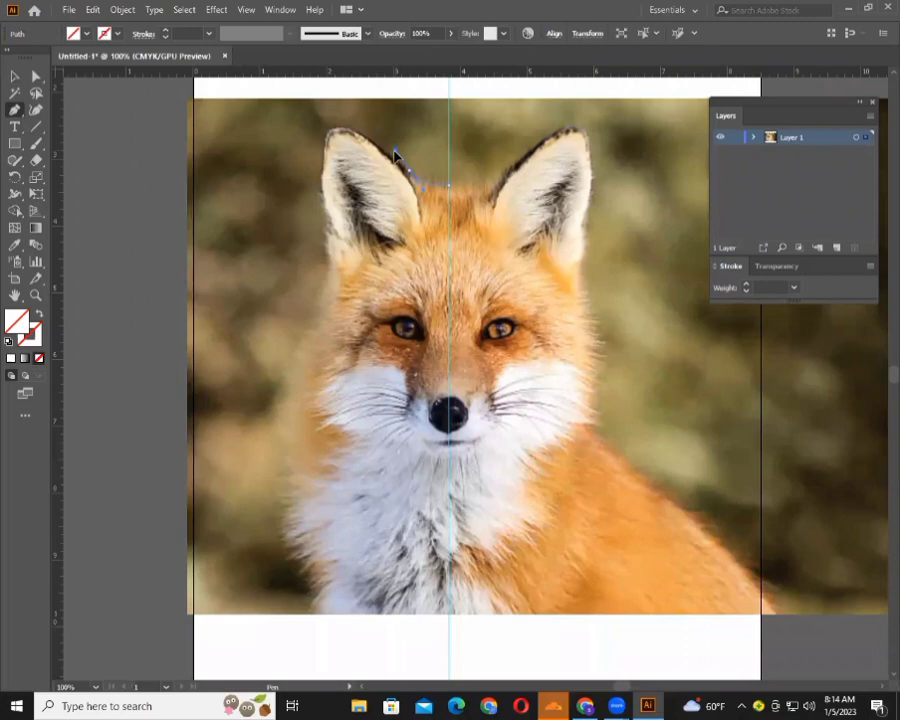
click(395, 155)
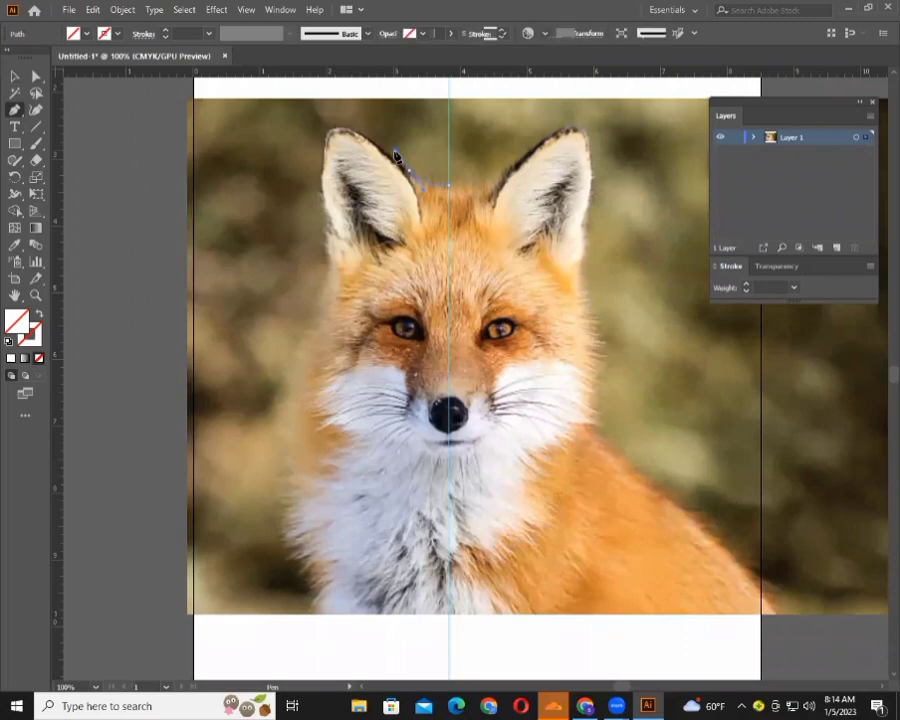
key(ctrl+z)
key(ctrl+z)
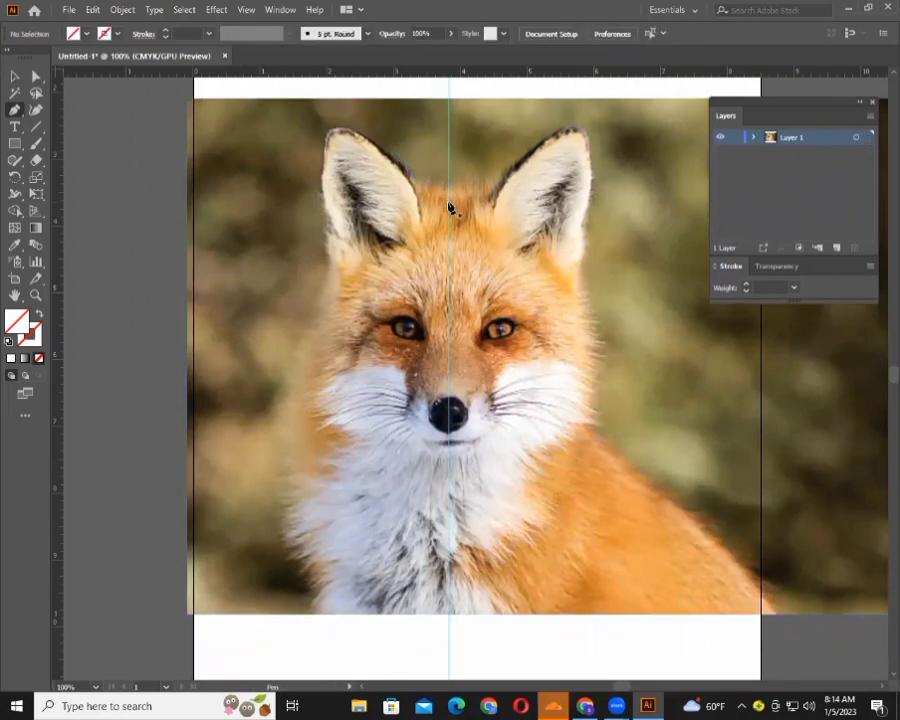
scroll(448, 204, down, 2)
scroll(448, 204, down, 2)
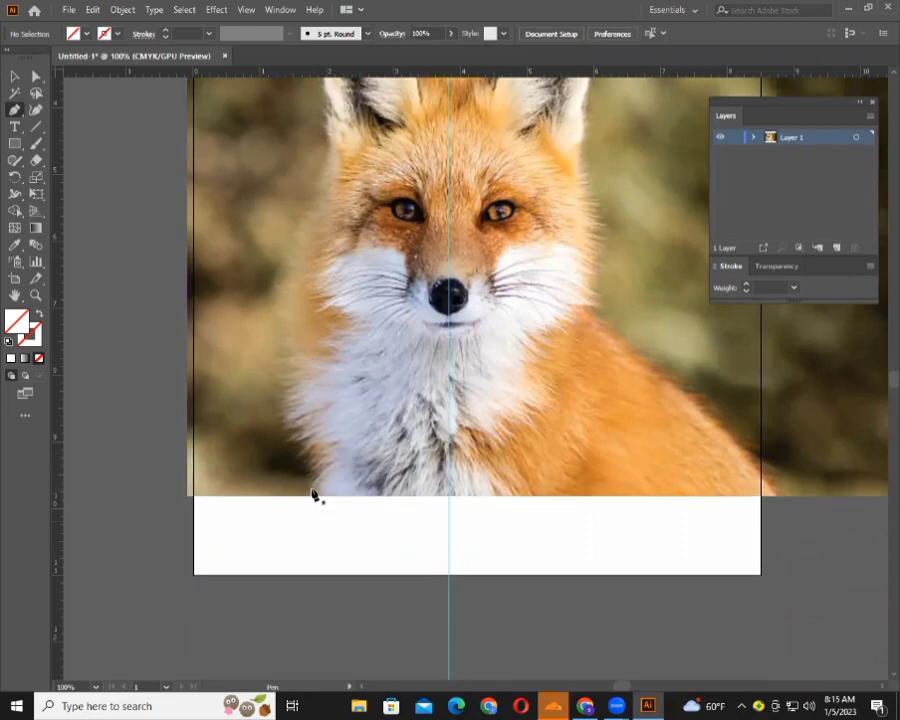
Start the pen outline at the bottom of the chest fur, tracing up the jagged left cheek.
drag(315, 493, 338, 460)
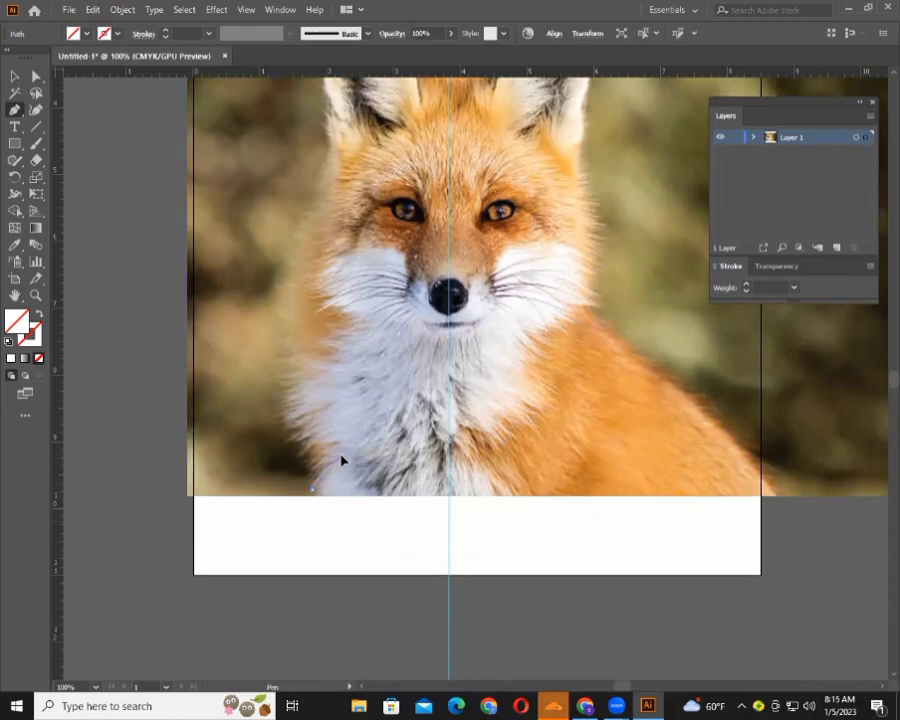
key(ctrl)
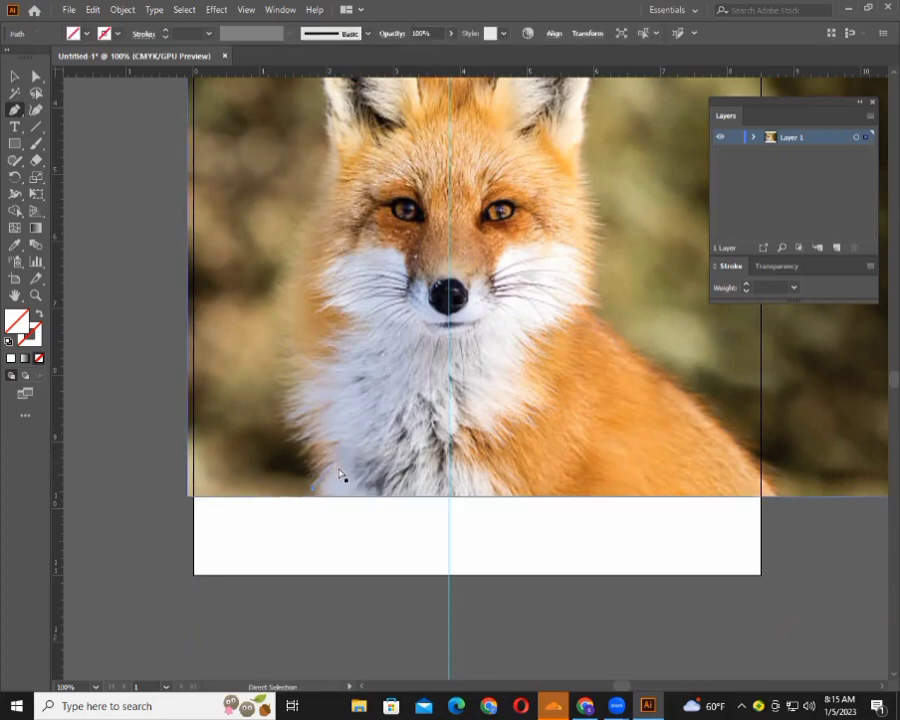
ctrl+click(340, 470)
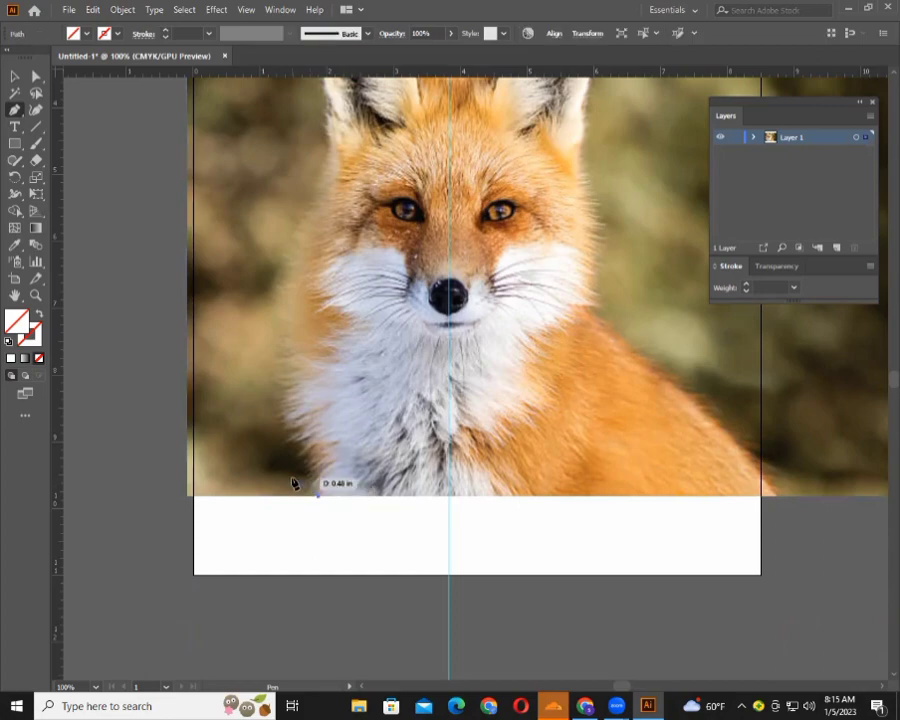
drag(291, 478, 335, 478)
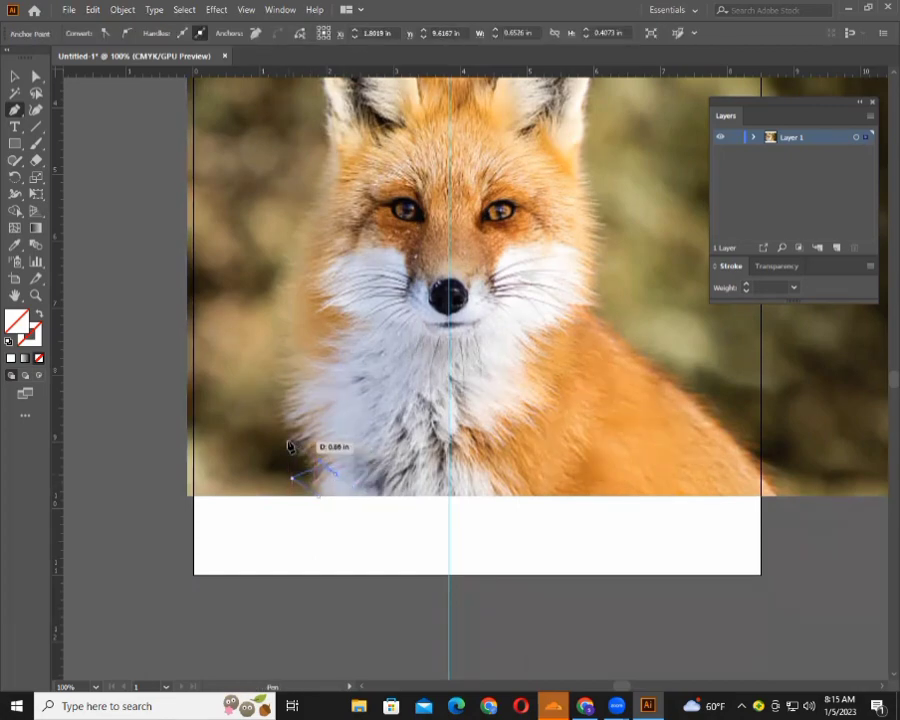
mouse_move(290, 441)
mouse_down()
mouse_move(252, 441)
mouse_move(282, 452)
mouse_up()
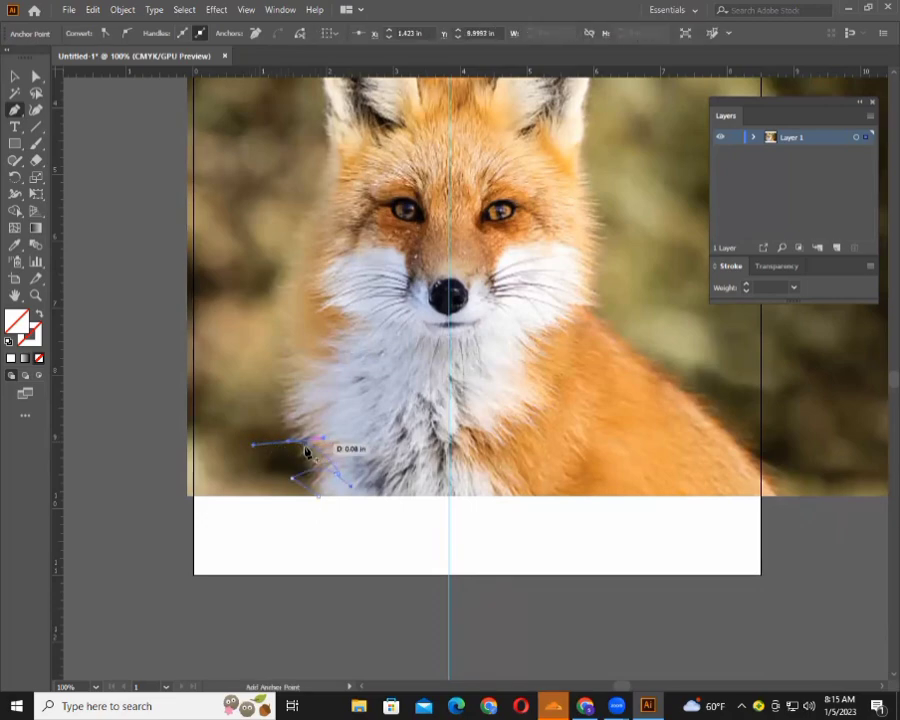
drag(282, 452, 321, 418)
mouse_move(291, 478)
mouse_down()
mouse_move(297, 390)
mouse_move(287, 387)
mouse_move(361, 377)
mouse_move(289, 318)
mouse_move(264, 320)
mouse_move(261, 298)
mouse_move(319, 300)
mouse_up()
click(289, 386)
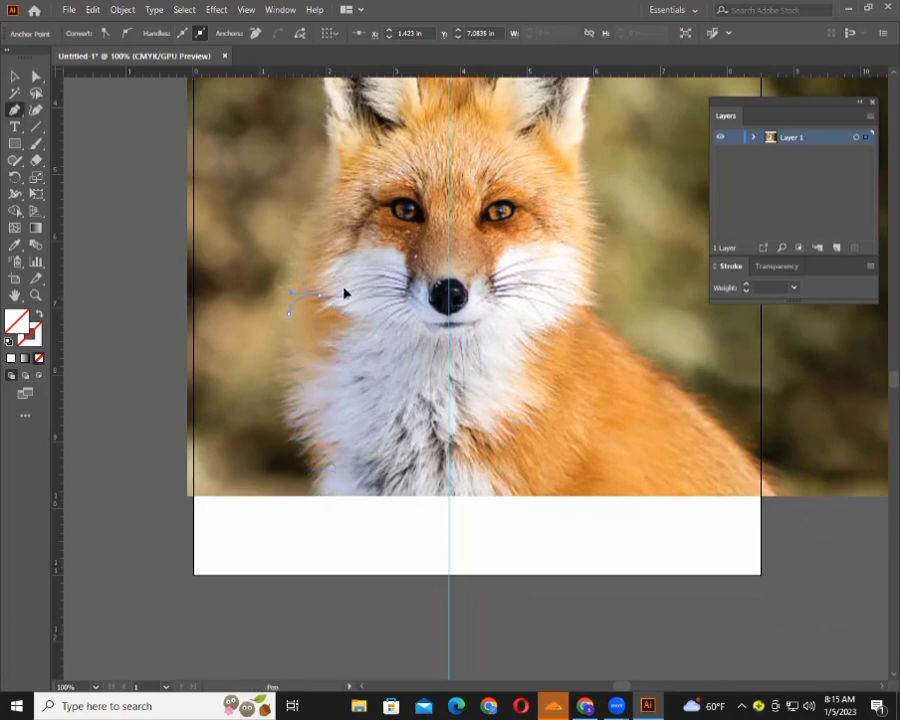
Continue the outline up the cheek, around the left ear tip, to the centre guide.
mouse_move(343, 289)
mouse_down()
mouse_move(345, 296)
mouse_move(285, 256)
mouse_move(320, 207)
mouse_move(320, 242)
mouse_move(313, 245)
mouse_move(310, 182)
mouse_move(340, 185)
mouse_up()
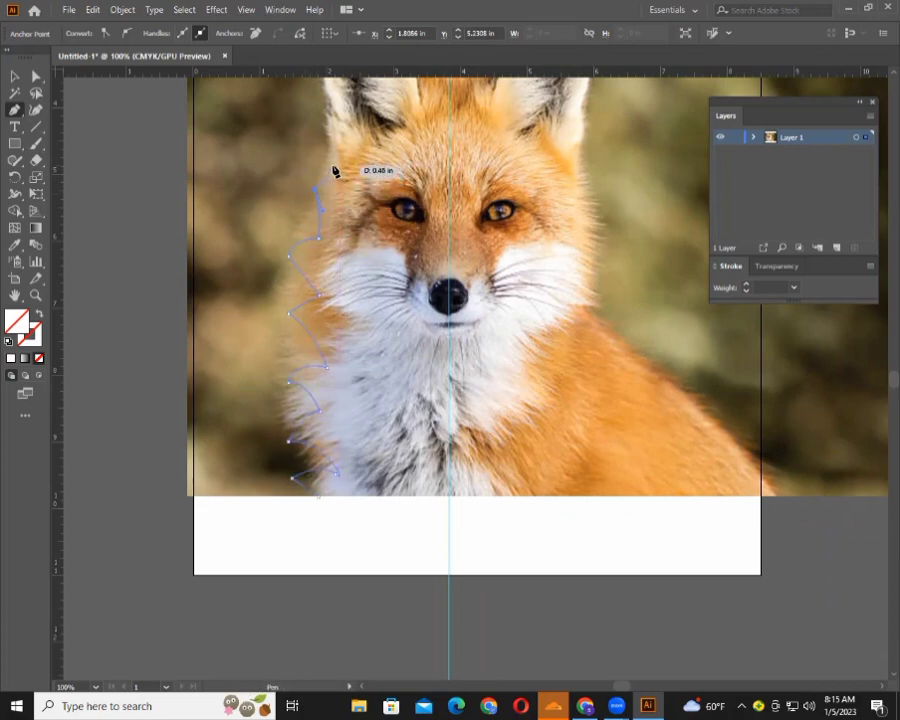
mouse_move(340, 185)
mouse_down()
mouse_move(334, 171)
mouse_move(323, 200)
mouse_move(328, 146)
mouse_move(355, 137)
mouse_move(367, 145)
mouse_up()
scroll(333, 171, up, 3)
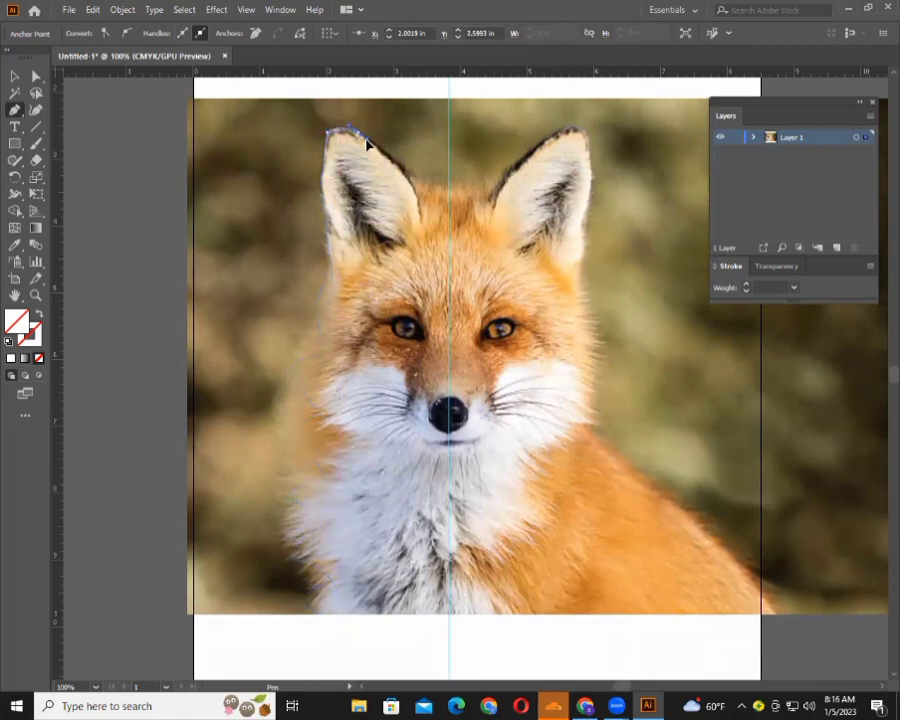
click(360, 137)
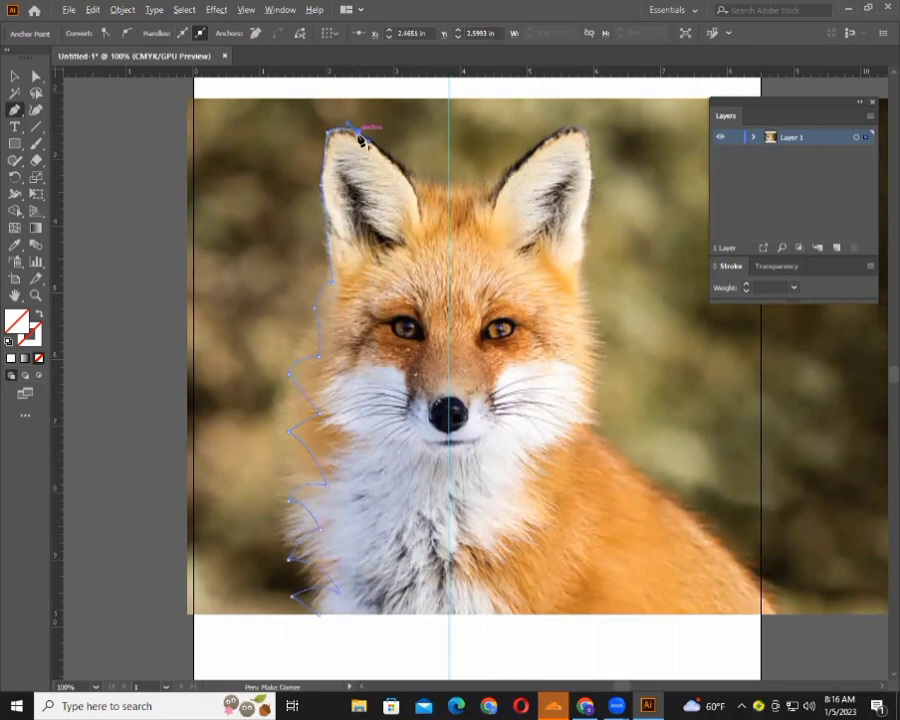
drag(410, 182, 440, 192)
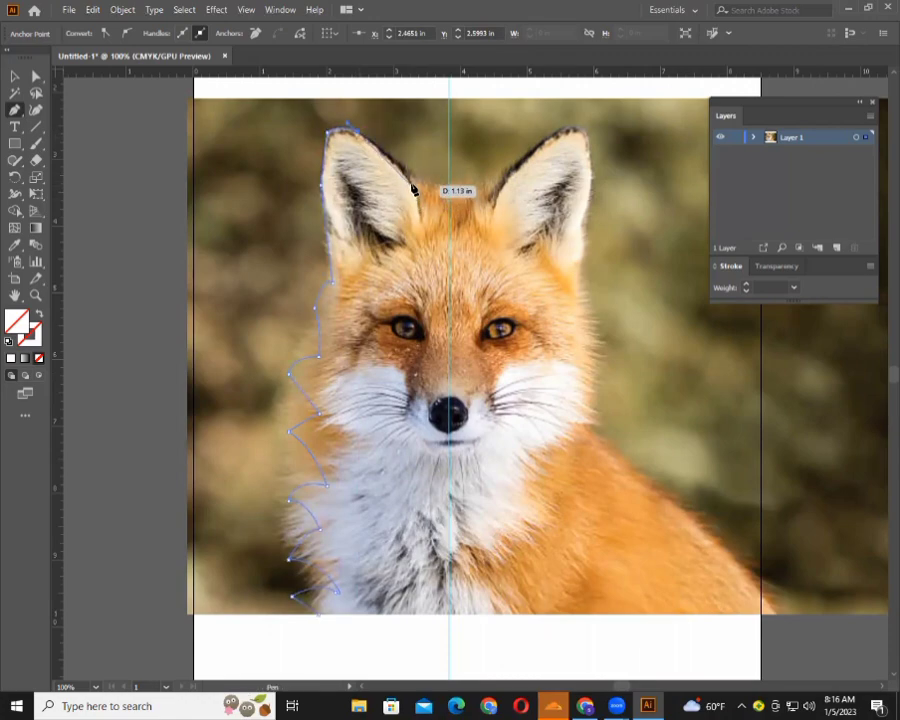
click(412, 185)
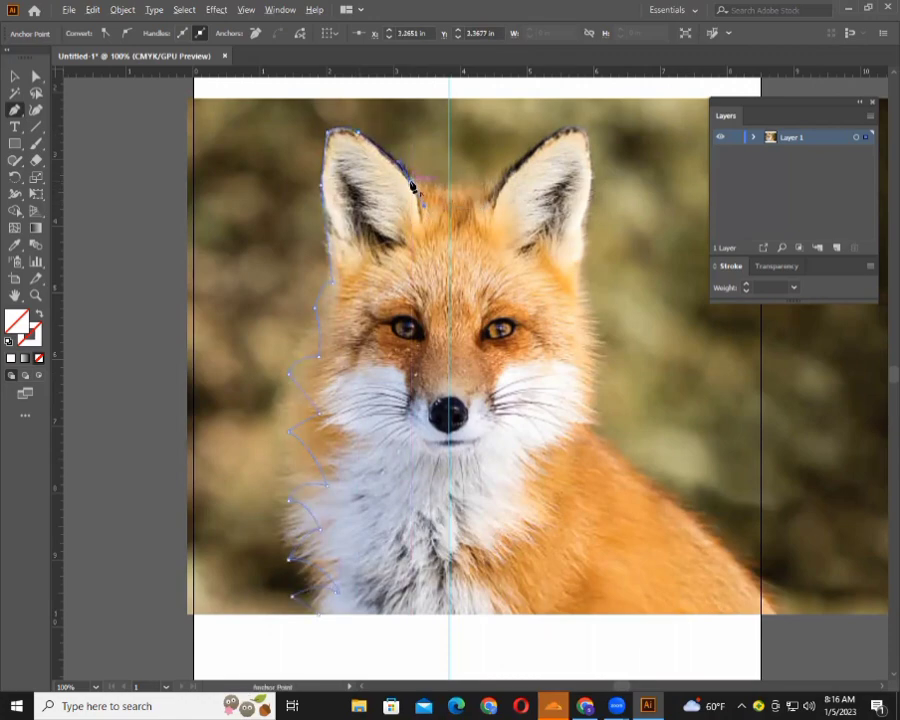
mouse_move(410, 185)
mouse_down()
mouse_move(432, 215)
mouse_move(412, 177)
mouse_move(428, 200)
mouse_move(418, 176)
mouse_move(424, 195)
mouse_move(420, 182)
mouse_move(446, 193)
mouse_move(427, 201)
mouse_move(438, 201)
mouse_move(438, 214)
mouse_move(446, 184)
mouse_move(424, 165)
mouse_move(448, 190)
mouse_up()
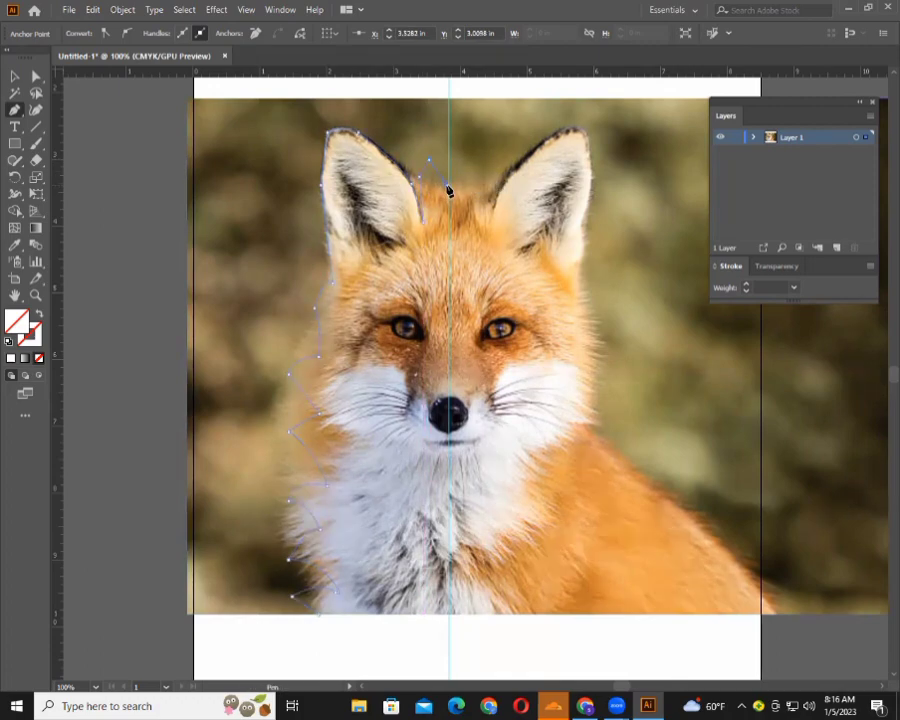
key(ctrl)
click(441, 186)
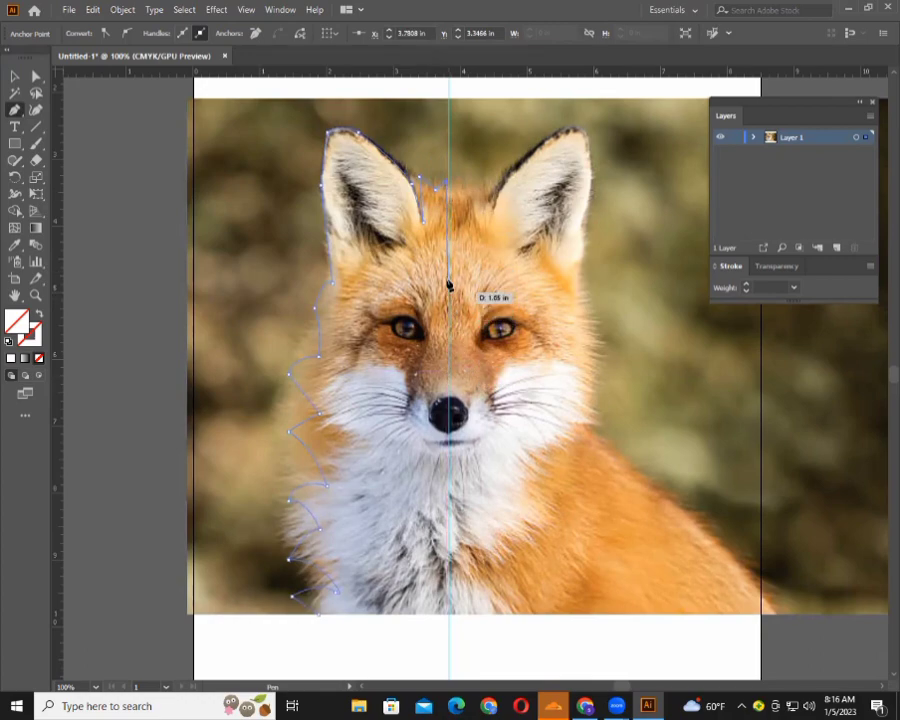
click(15, 76)
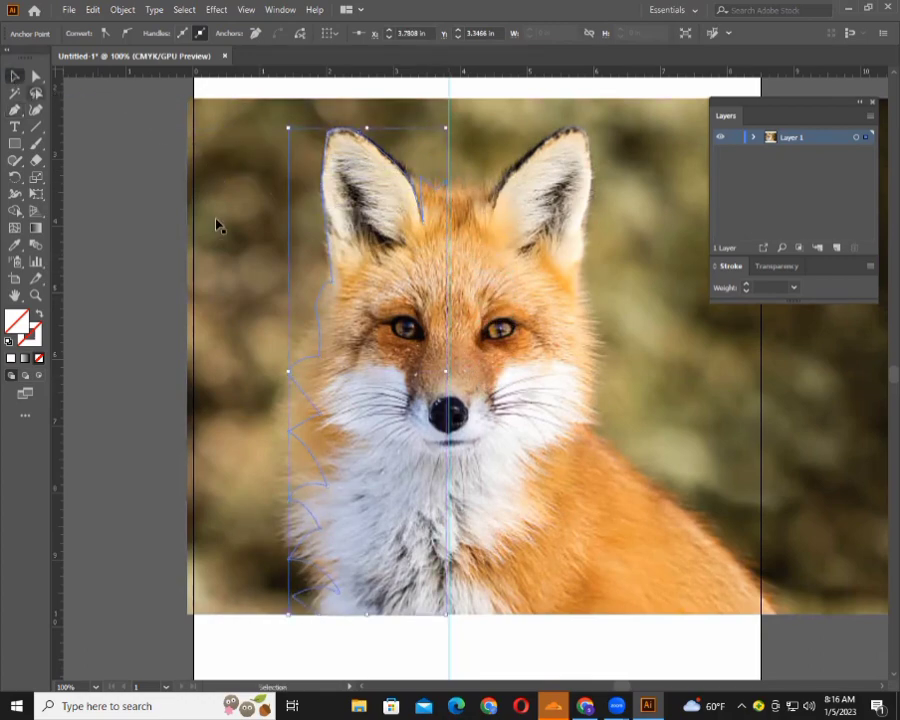
Fill the left fur half-shape with dark brown 332B2B.
click(34, 338)
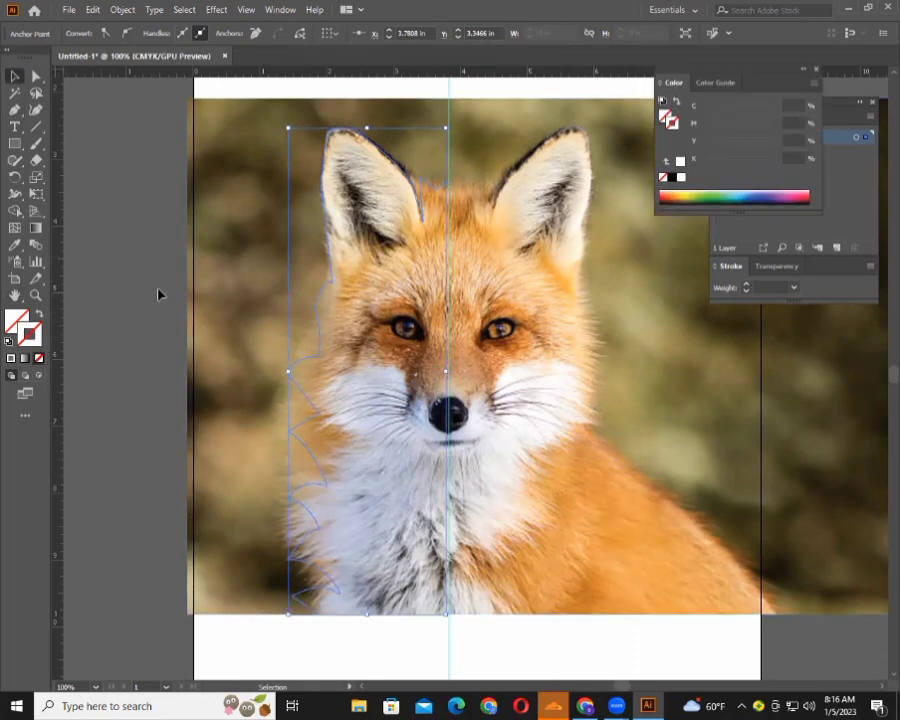
double_click(31, 334)
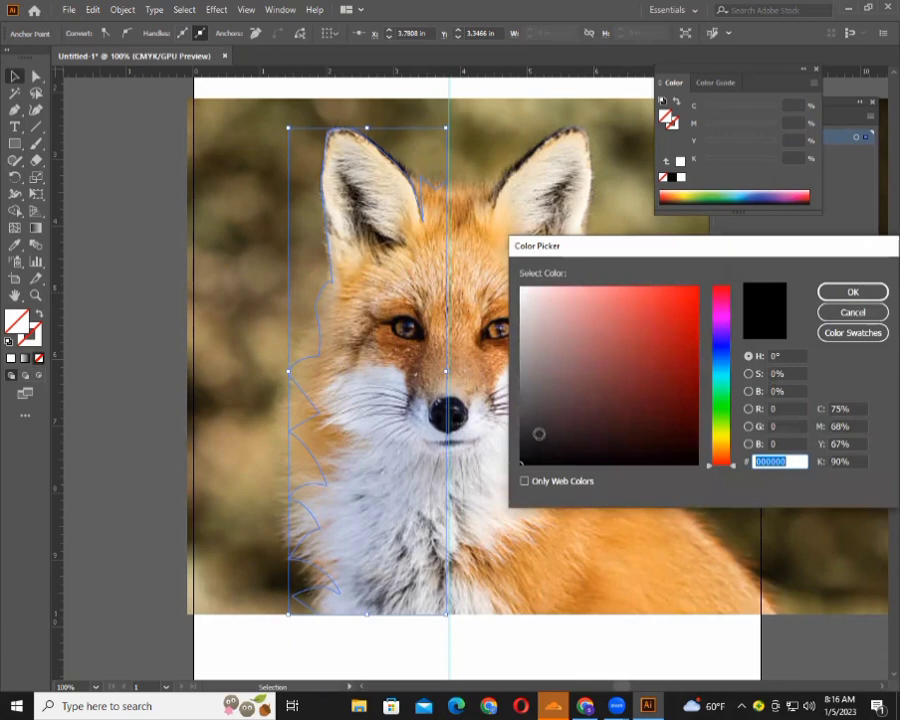
click(538, 434)
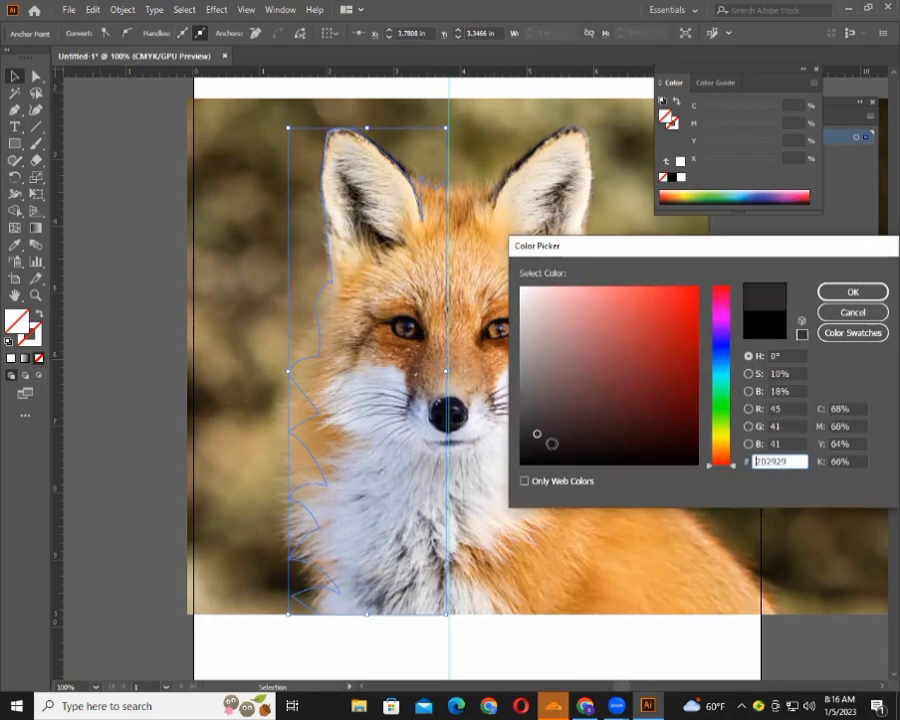
click(547, 429)
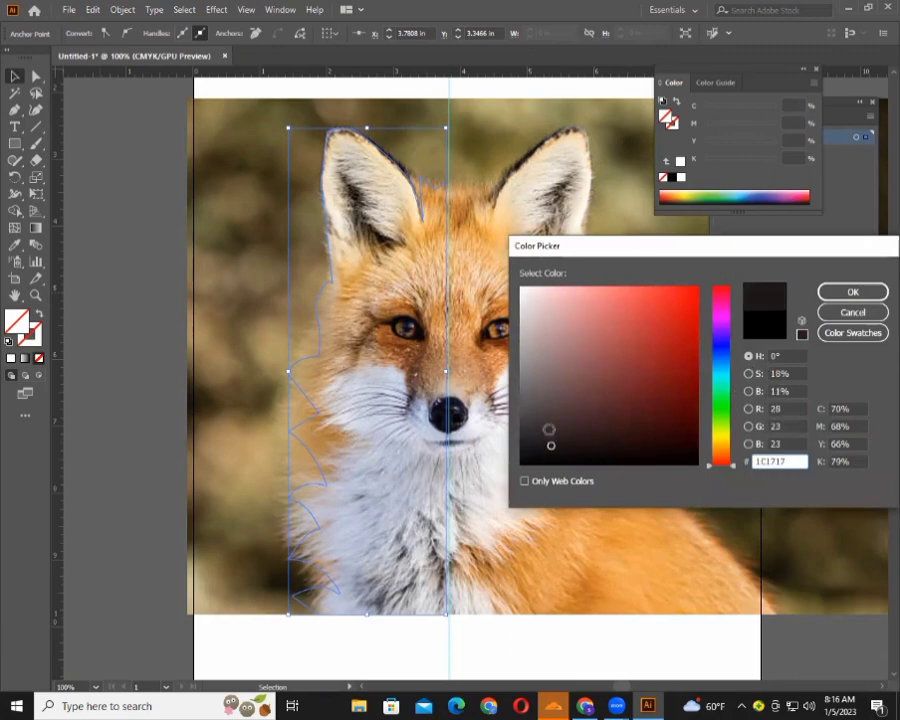
click(850, 292)
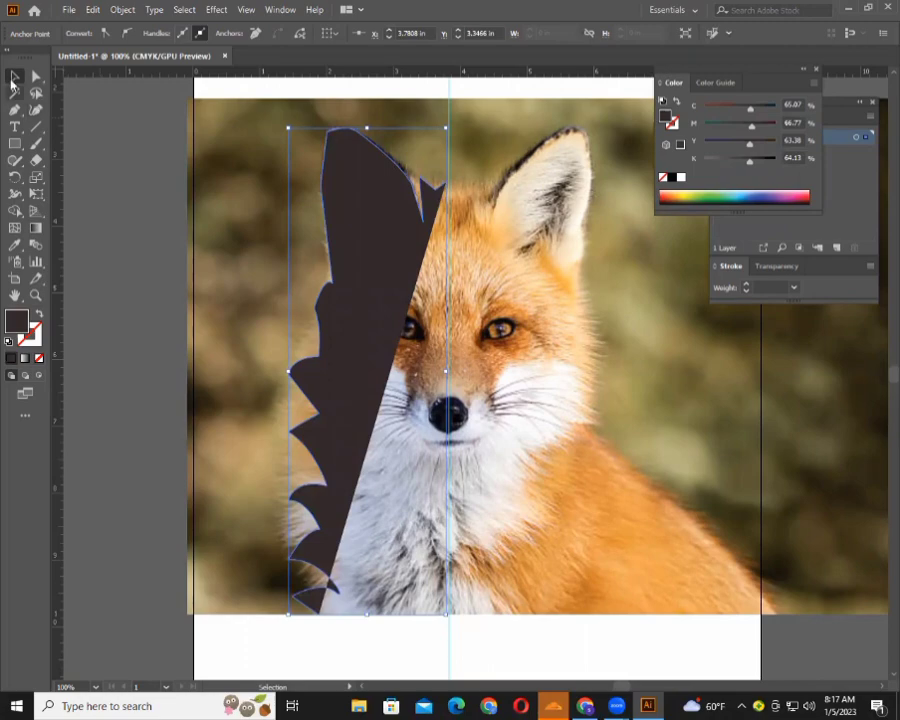
Lower the fur shape's opacity to 26% and reselect it.
click(108, 126)
click(397, 266)
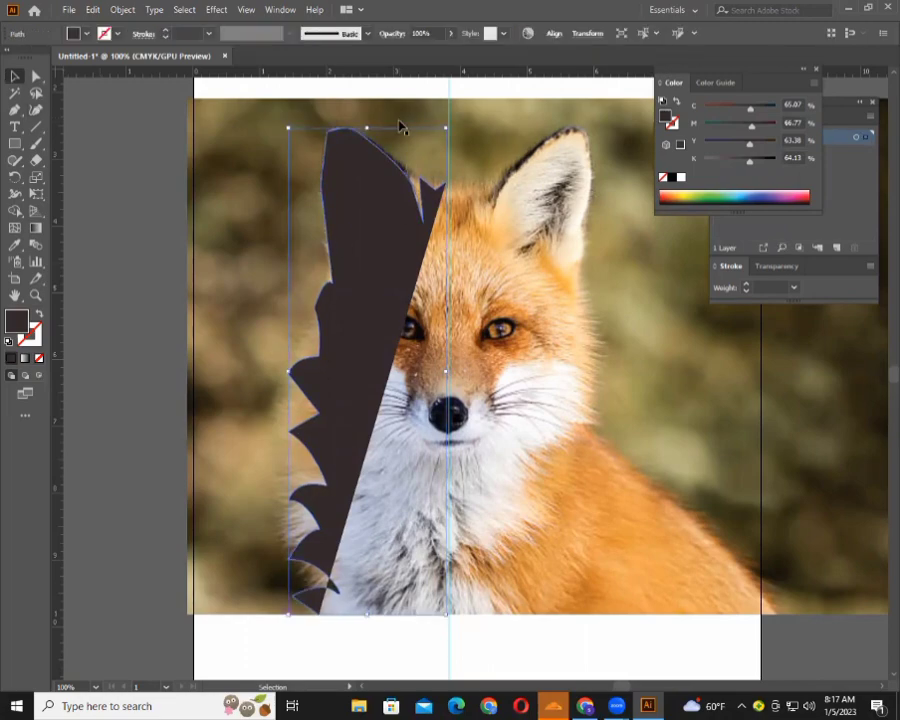
click(449, 34)
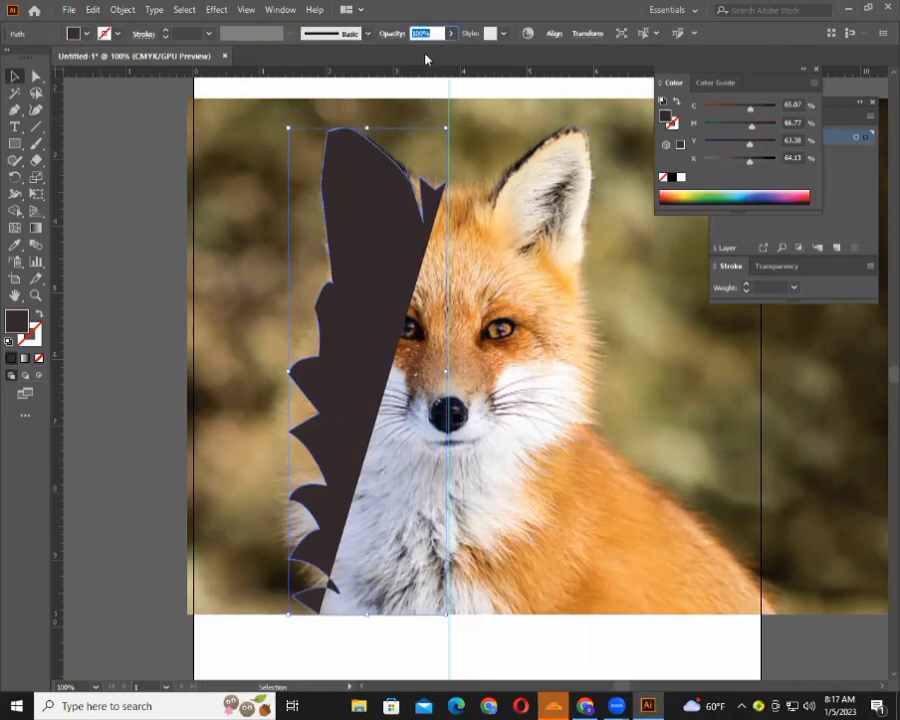
drag(454, 36, 410, 52)
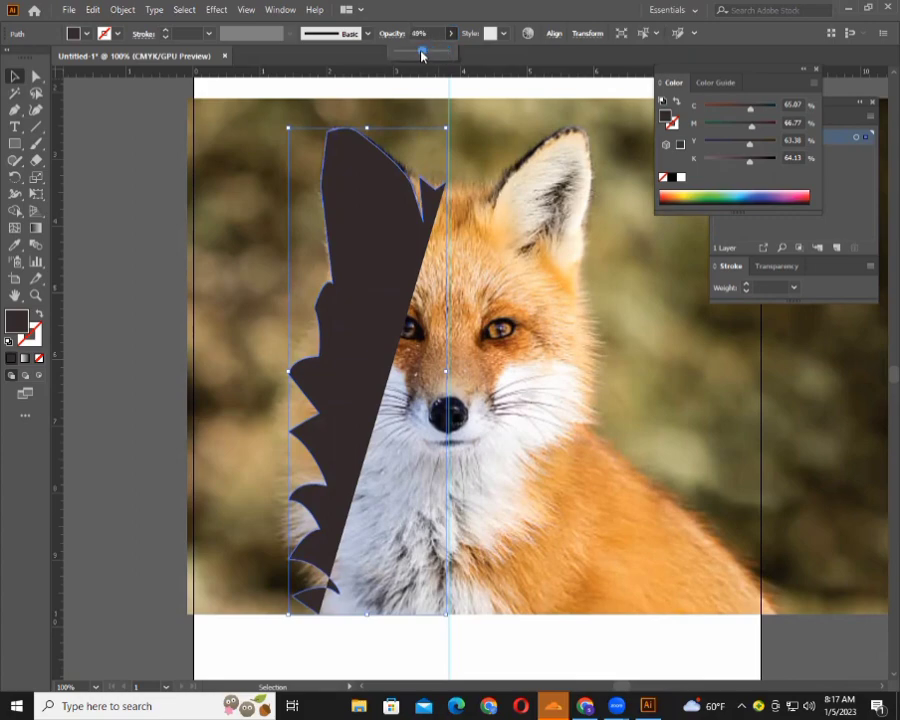
click(100, 265)
scroll(724, 372, down, 2)
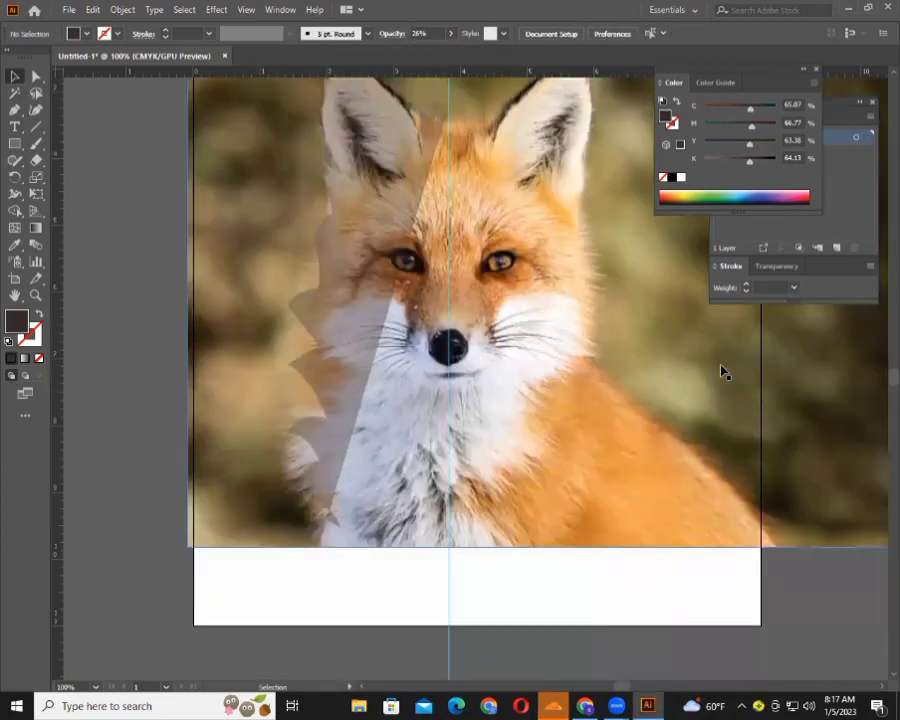
click(361, 299)
Reflect a vertical copy of the fur shape and move it over the fox's right half.
right_click(362, 299)
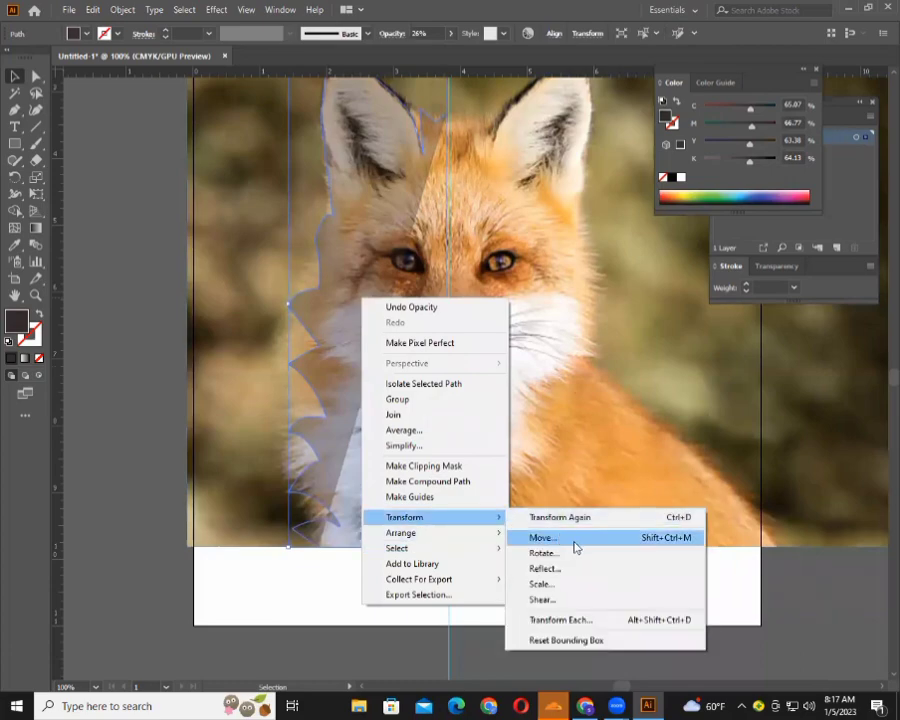
mouse_move(405, 517)
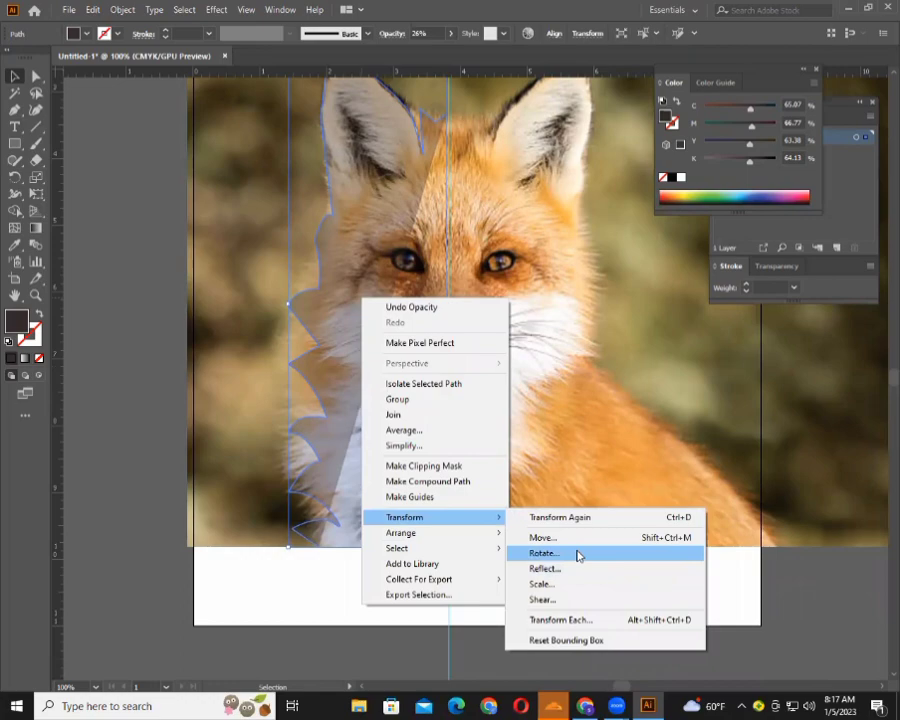
click(578, 554)
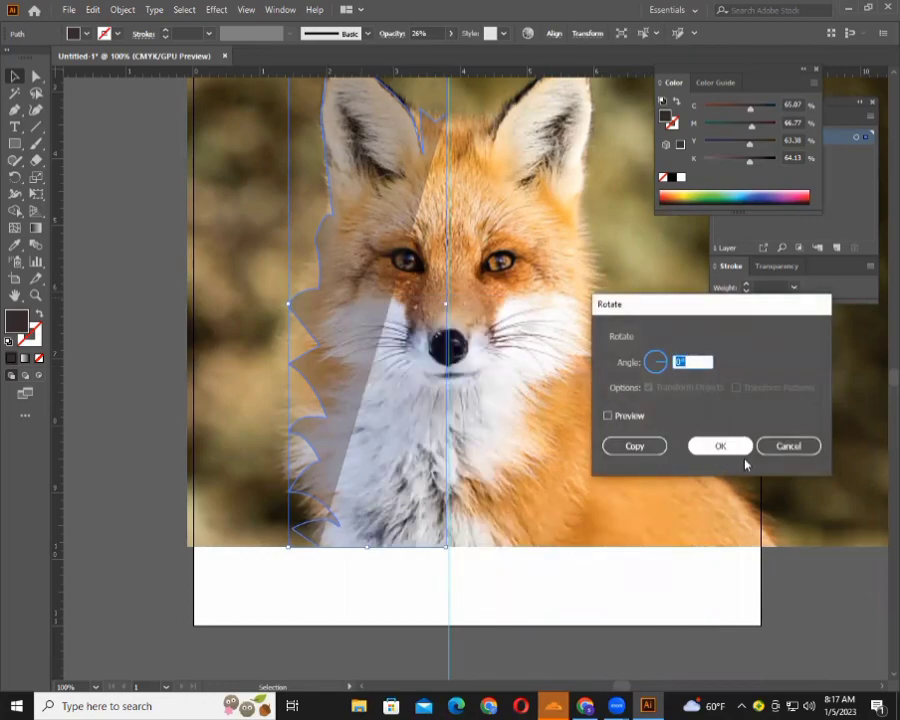
click(786, 445)
right_click(347, 304)
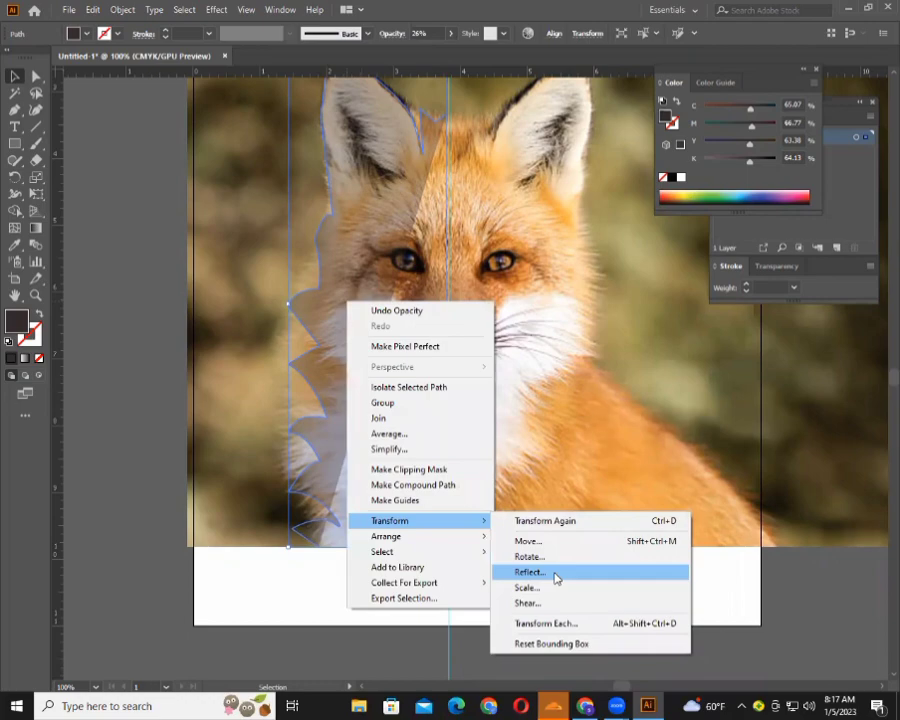
click(556, 574)
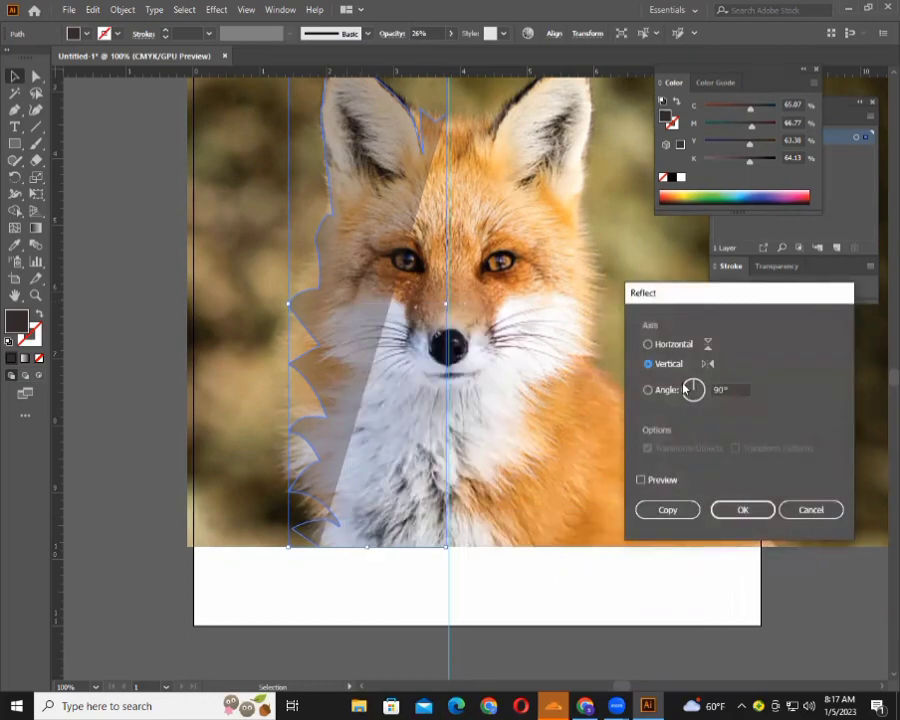
click(642, 481)
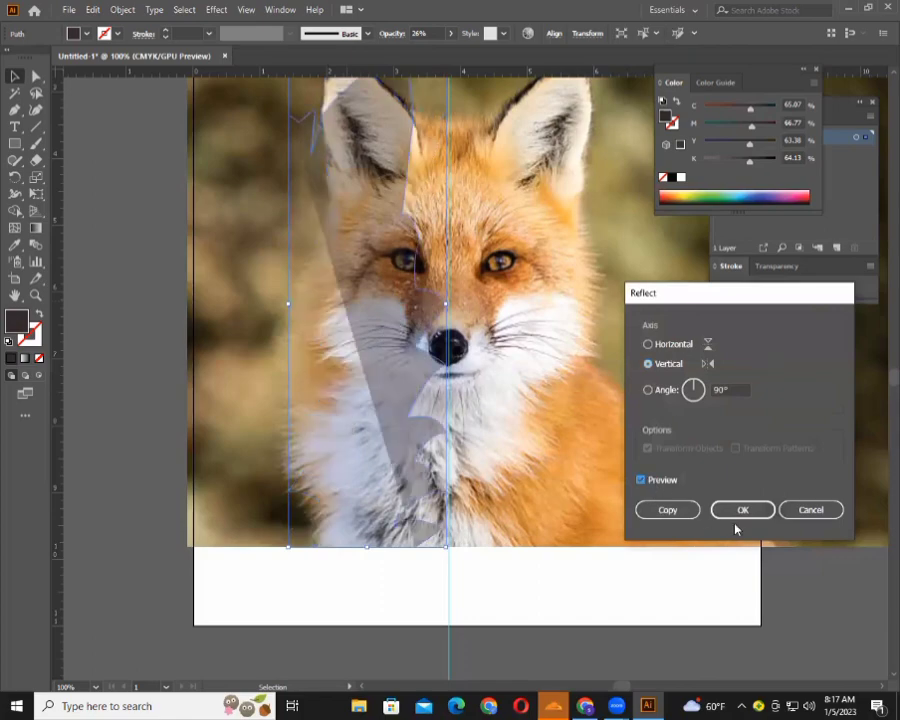
click(684, 510)
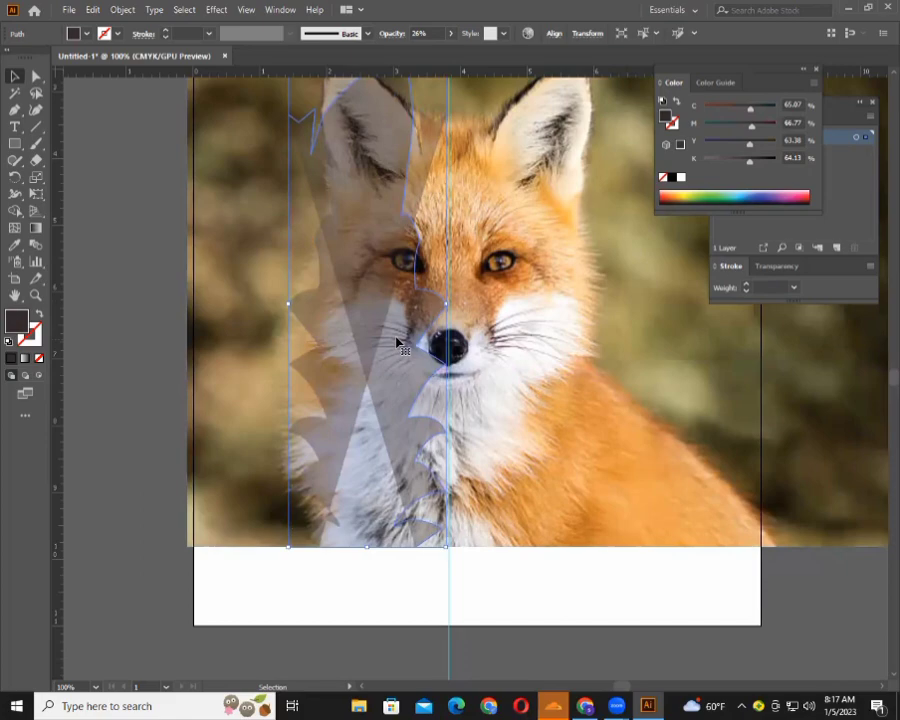
drag(400, 345, 572, 340)
scroll(570, 344, up, 5)
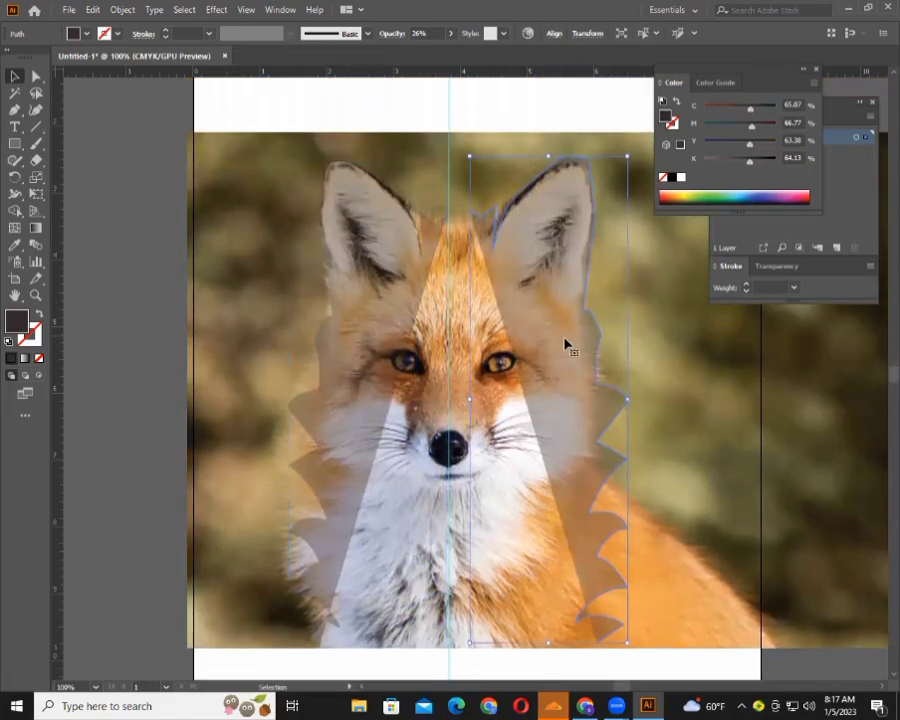
click(693, 346)
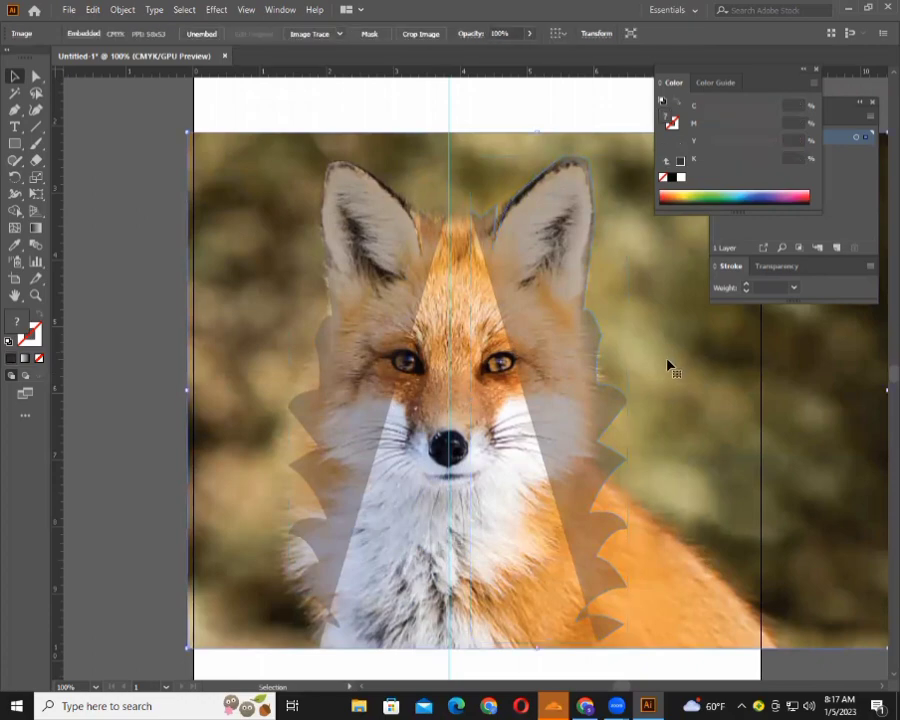
Trace a closed curved shape from the ear tip around the inside of the left ear.
scroll(664, 354, down, 2)
scroll(600, 300, up, 2)
click(15, 110)
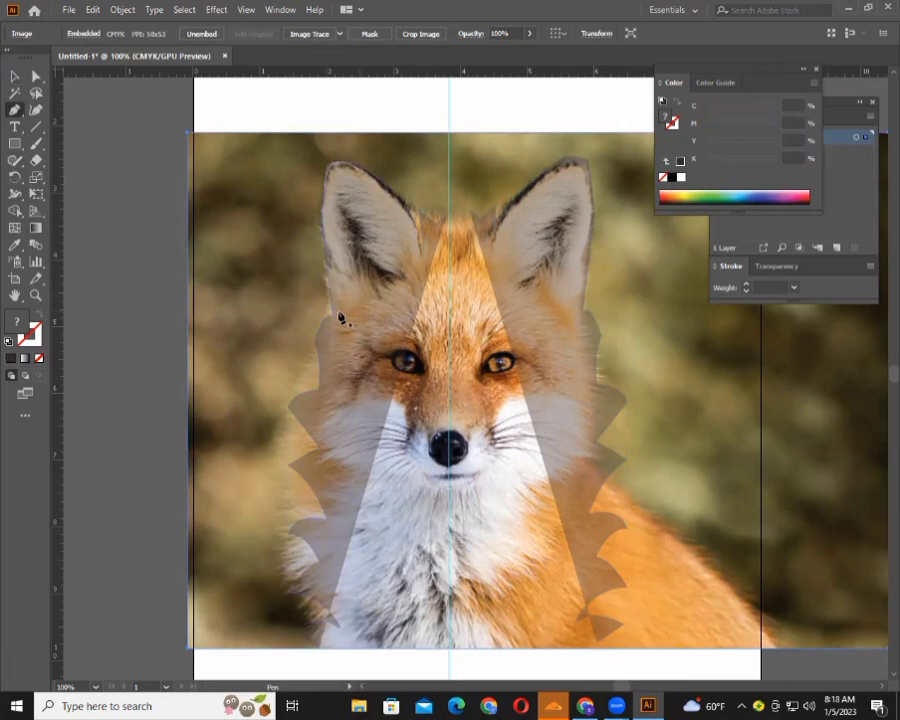
click(361, 291)
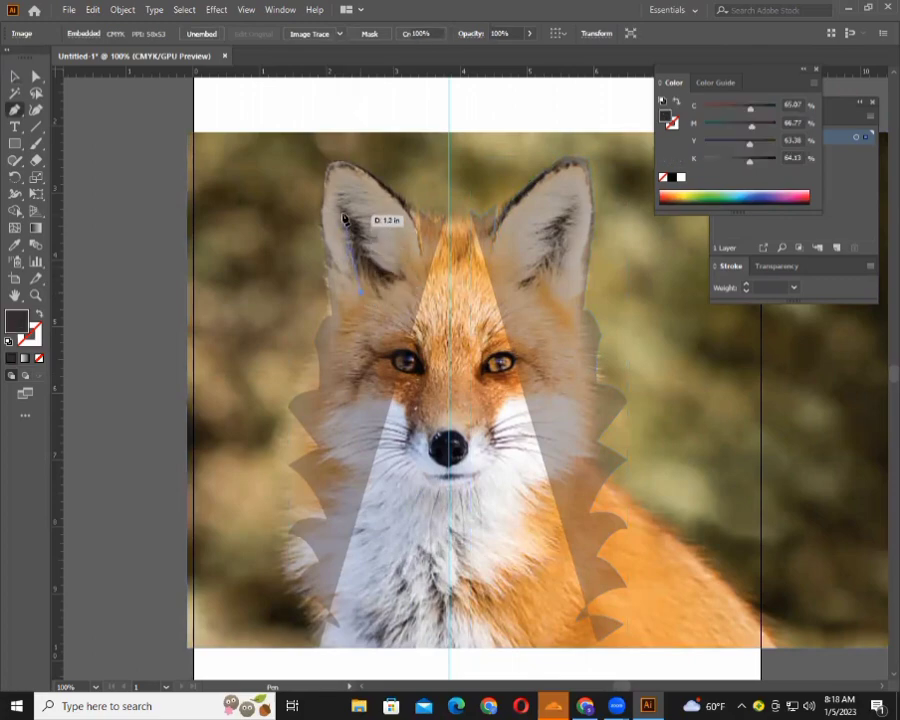
drag(337, 208, 361, 138)
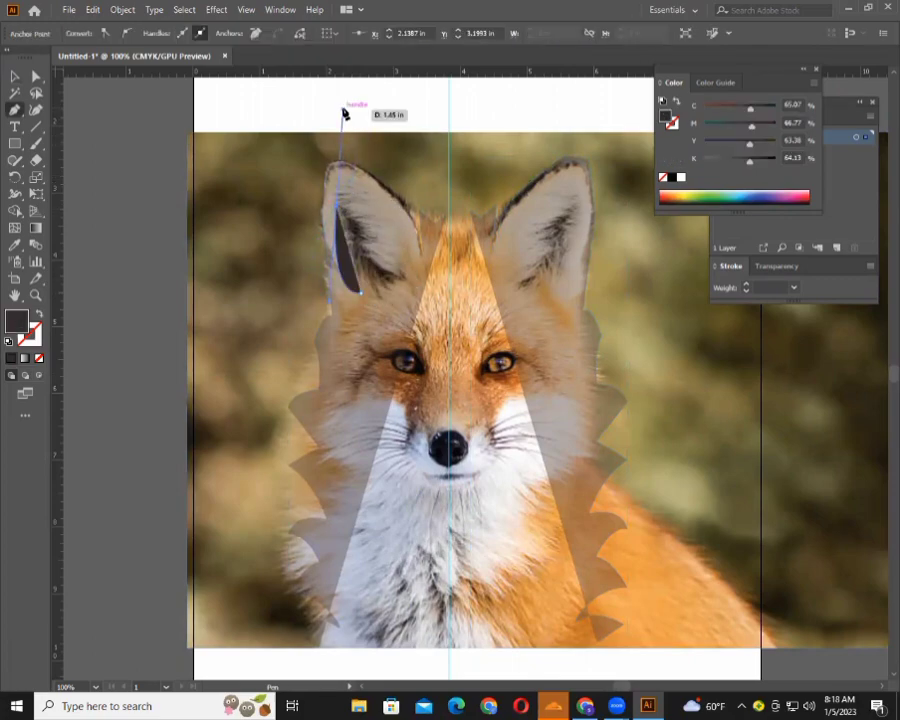
ctrl+click(365, 240)
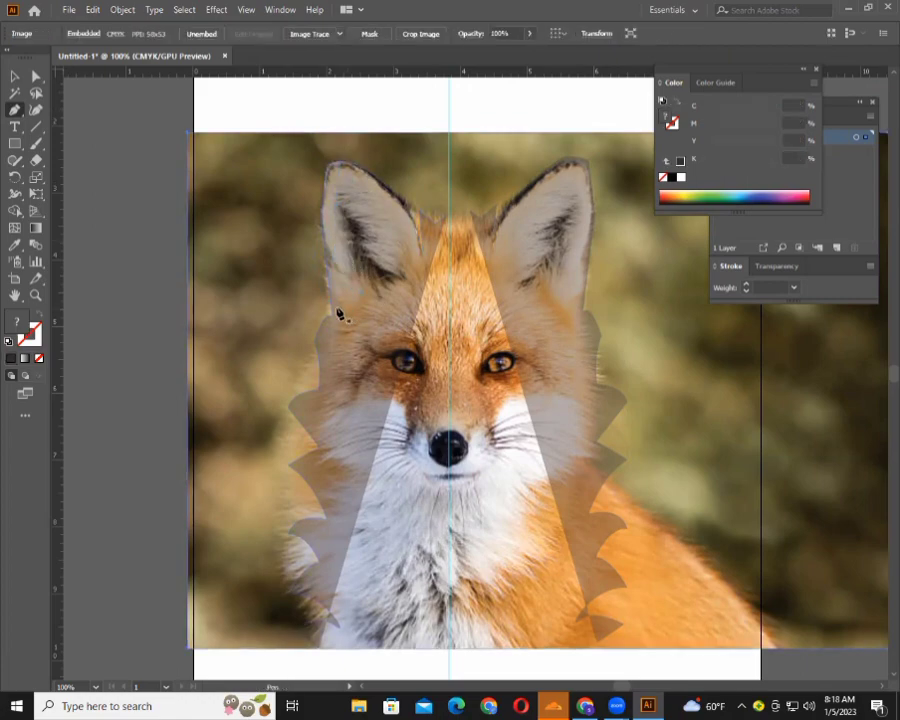
click(331, 200)
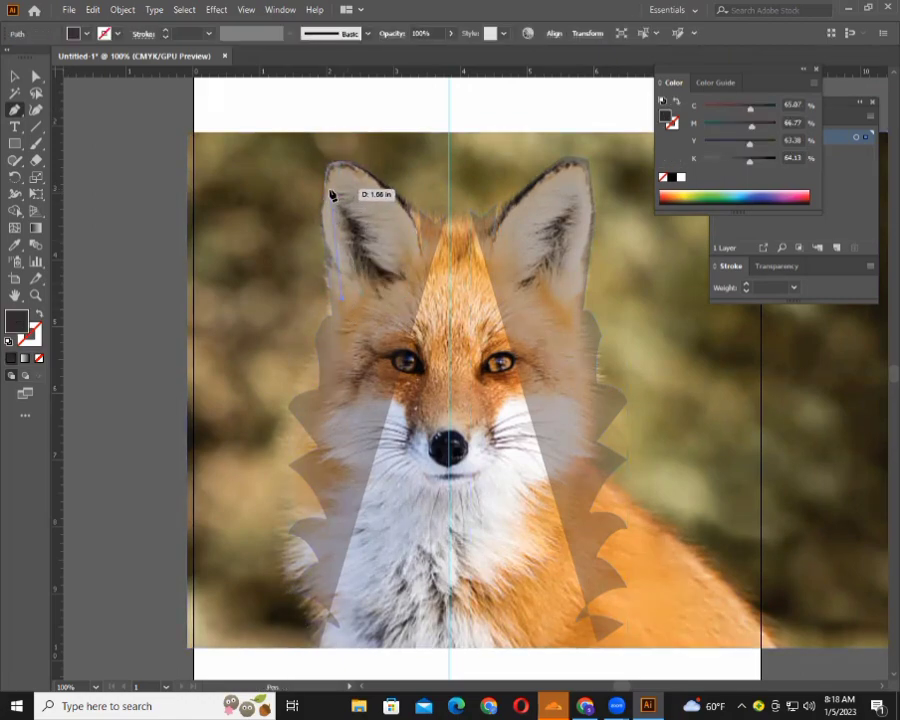
mouse_move(331, 200)
mouse_down()
mouse_move(339, 183)
mouse_move(331, 195)
mouse_move(381, 204)
mouse_up()
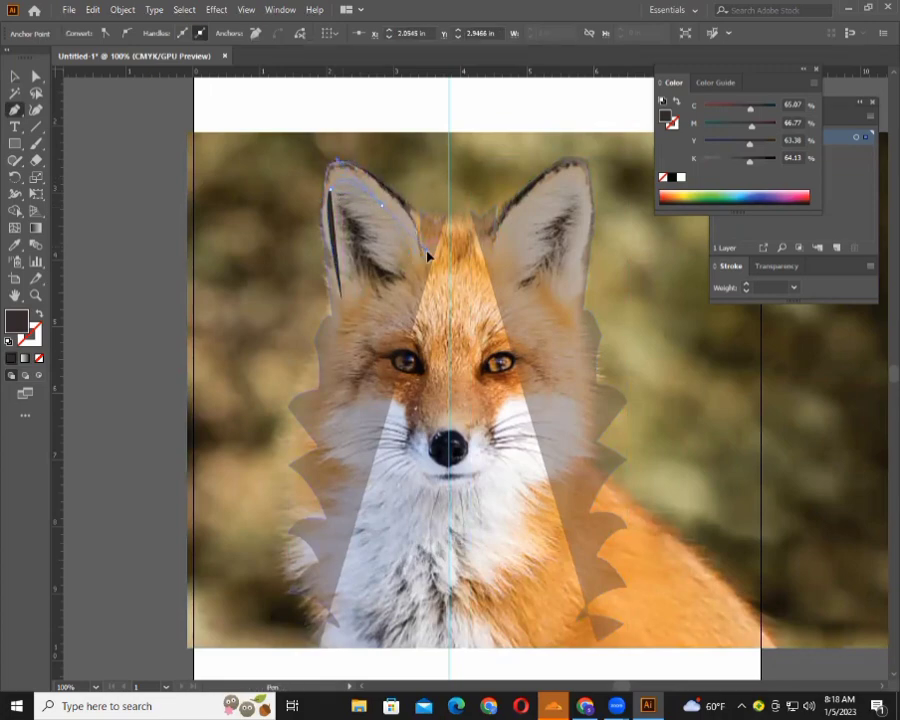
drag(403, 230, 383, 208)
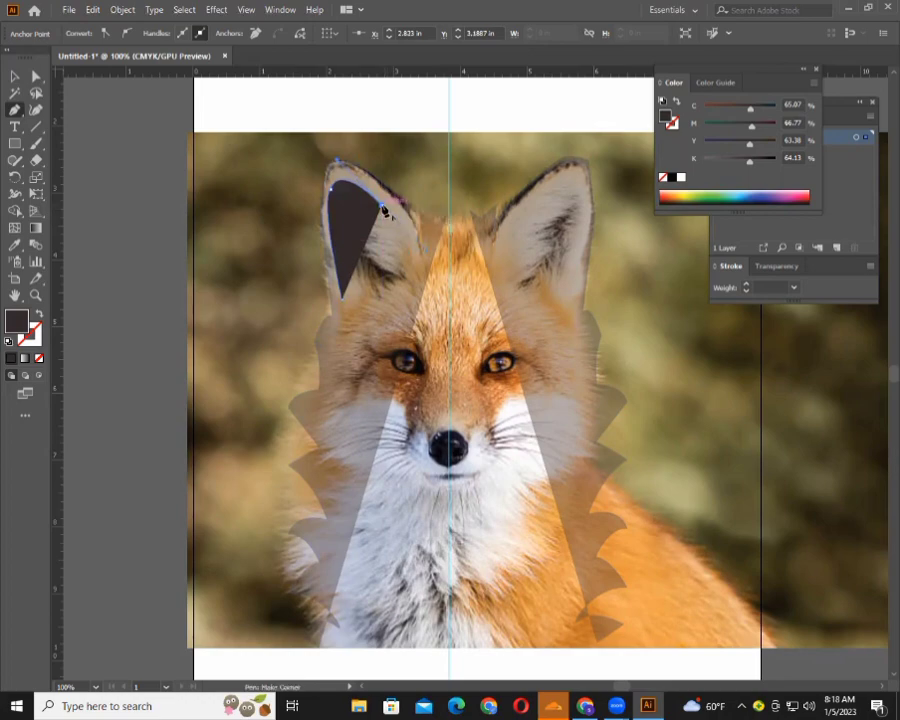
click(414, 259)
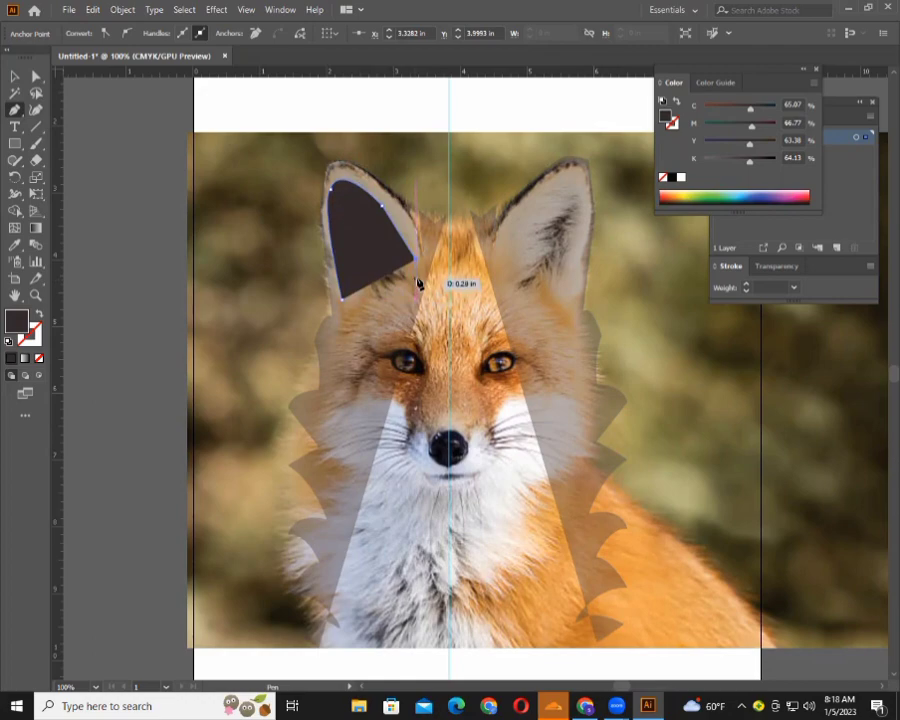
click(343, 300)
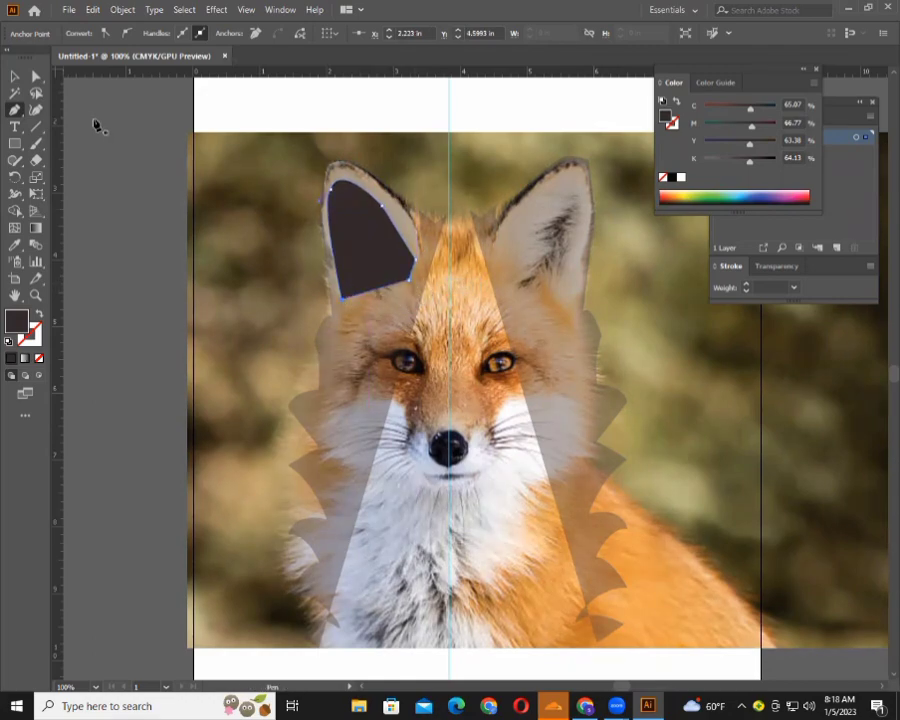
click(14, 77)
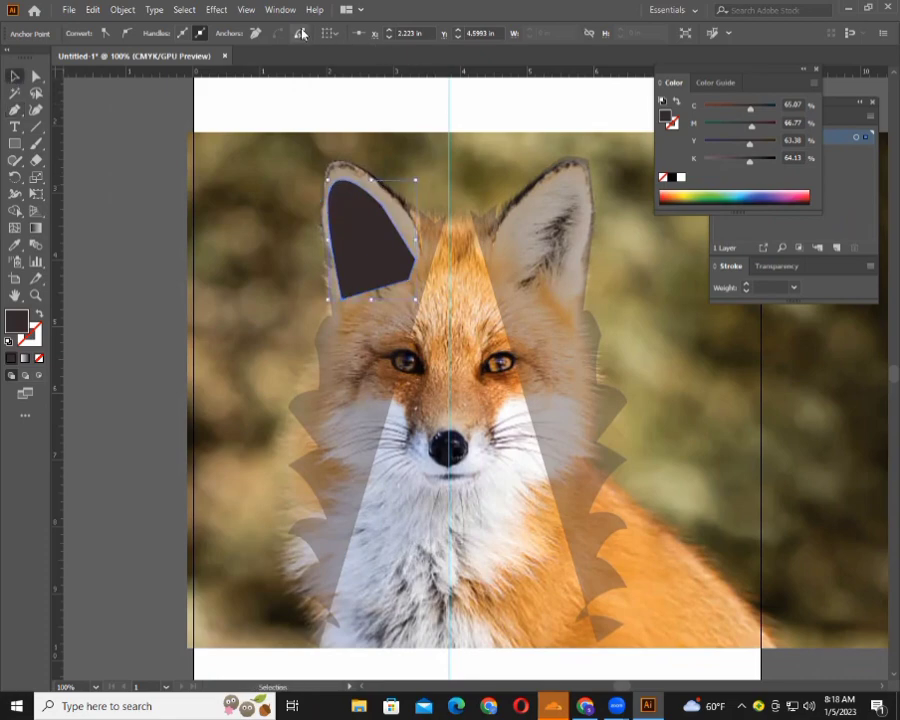
Copy the ear shape onto the right ear, rotating and reshaping it to fit.
drag(362, 239, 540, 244)
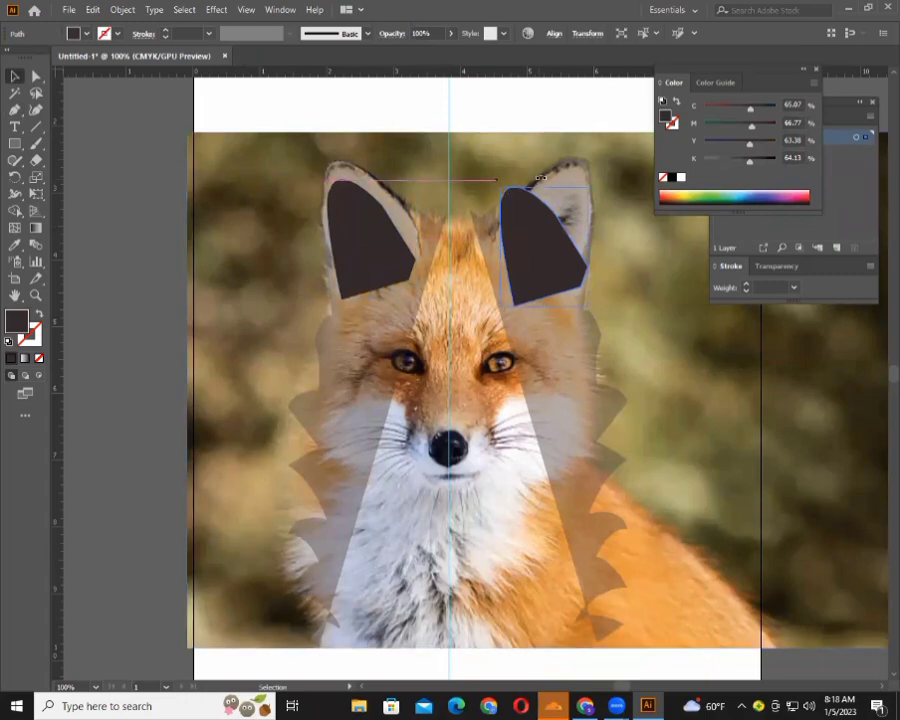
mouse_move(497, 180)
mouse_down()
mouse_move(556, 215)
mouse_move(552, 206)
mouse_up()
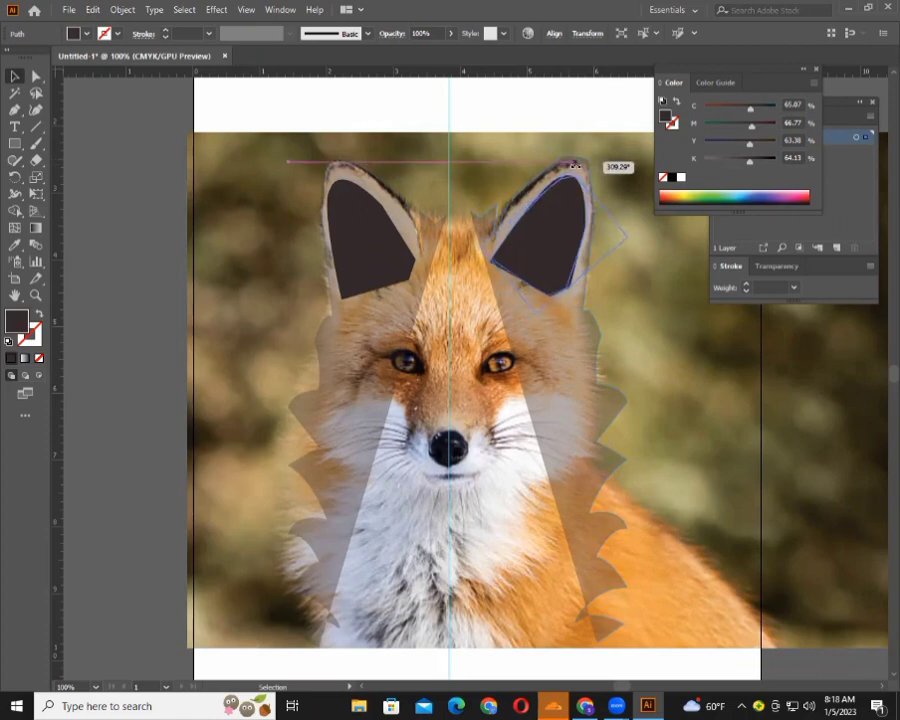
drag(562, 215, 560, 203)
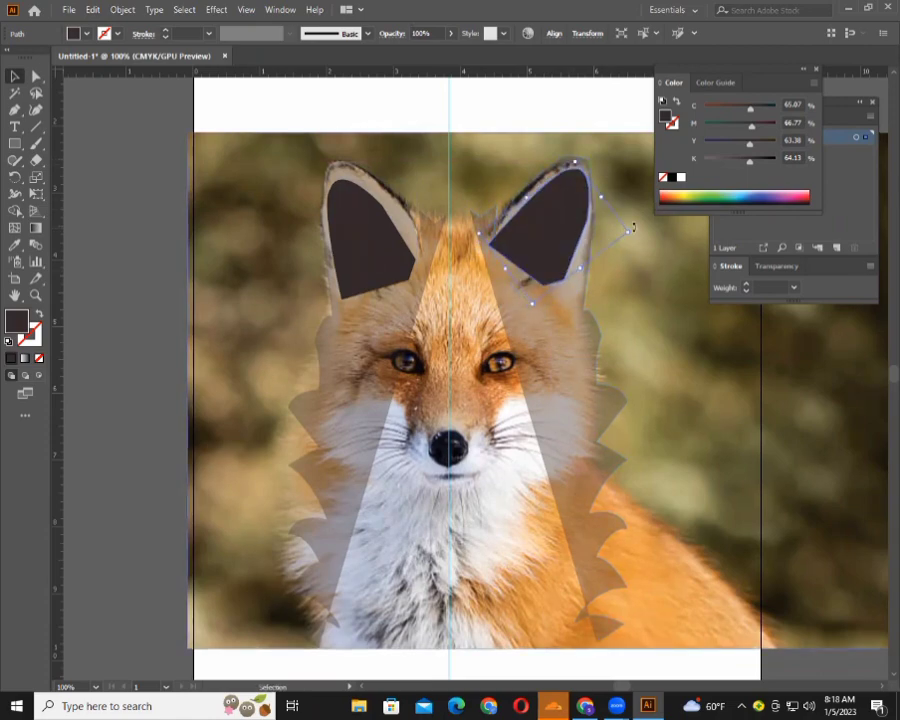
drag(627, 231, 551, 225)
Shift the left ear shape slightly right into place.
click(389, 243)
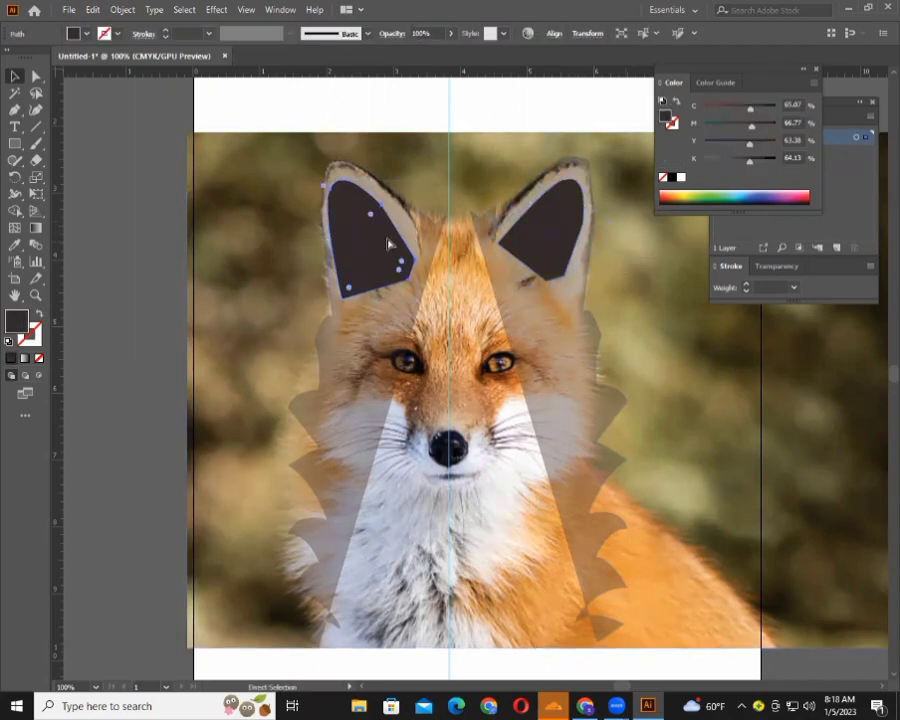
key(v)
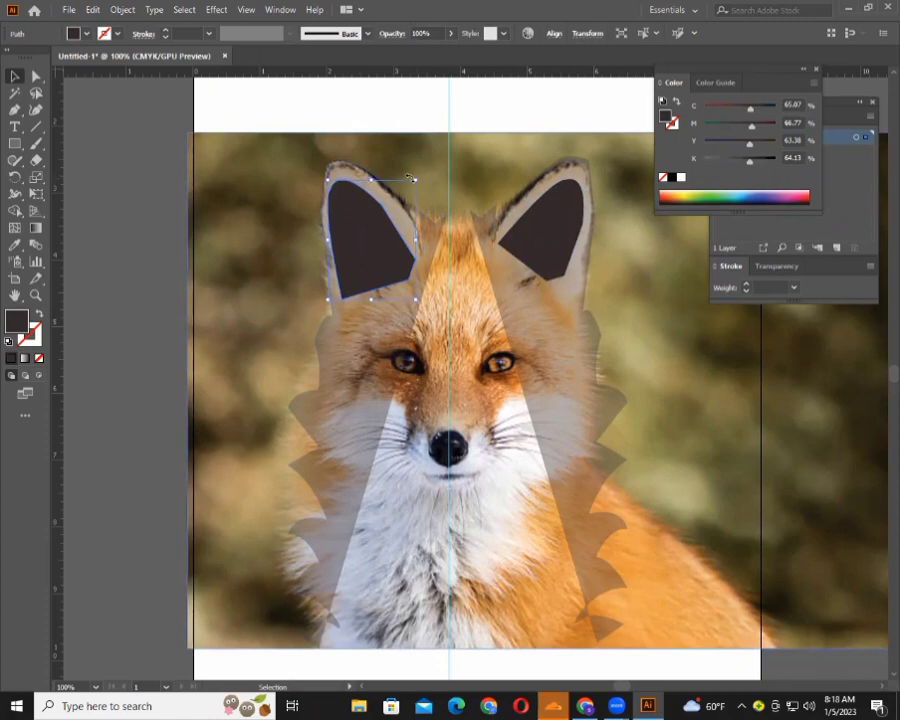
drag(377, 237, 387, 236)
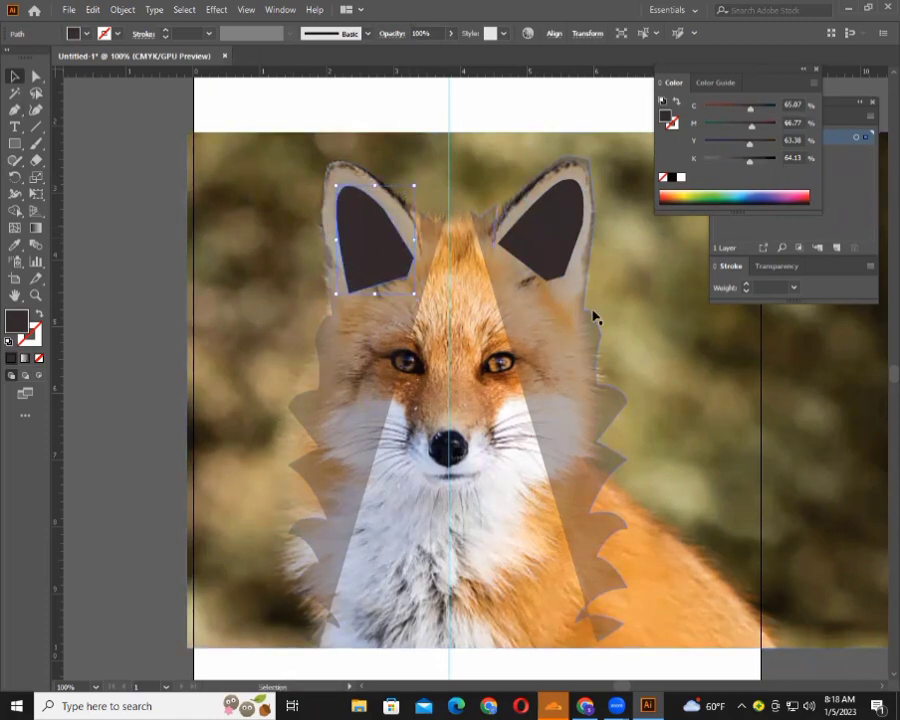
click(540, 365)
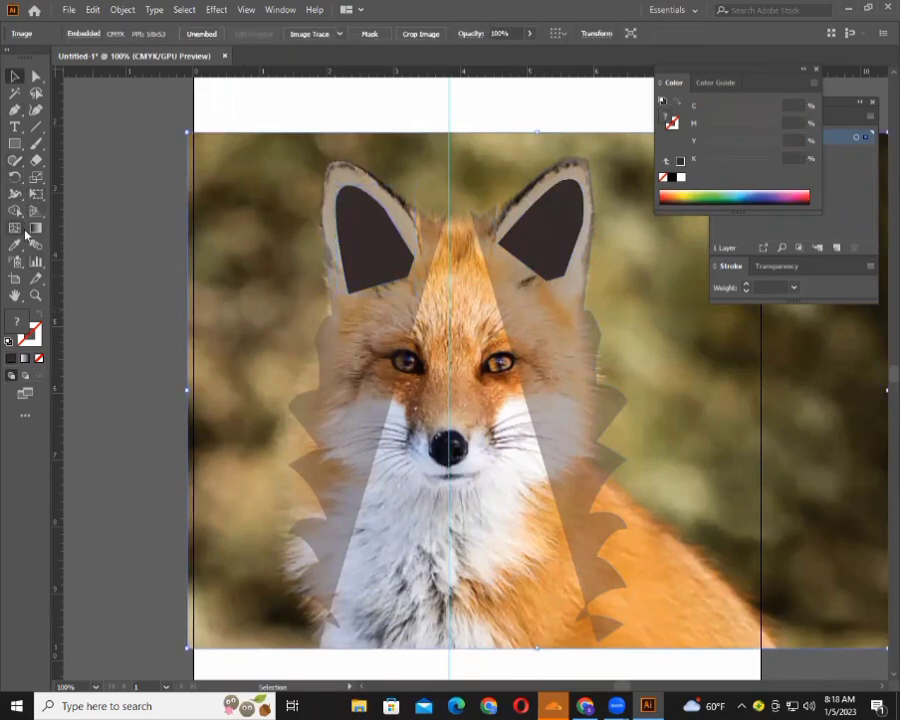
Trace a closed curved patch around the fox's left eye and select it.
click(15, 110)
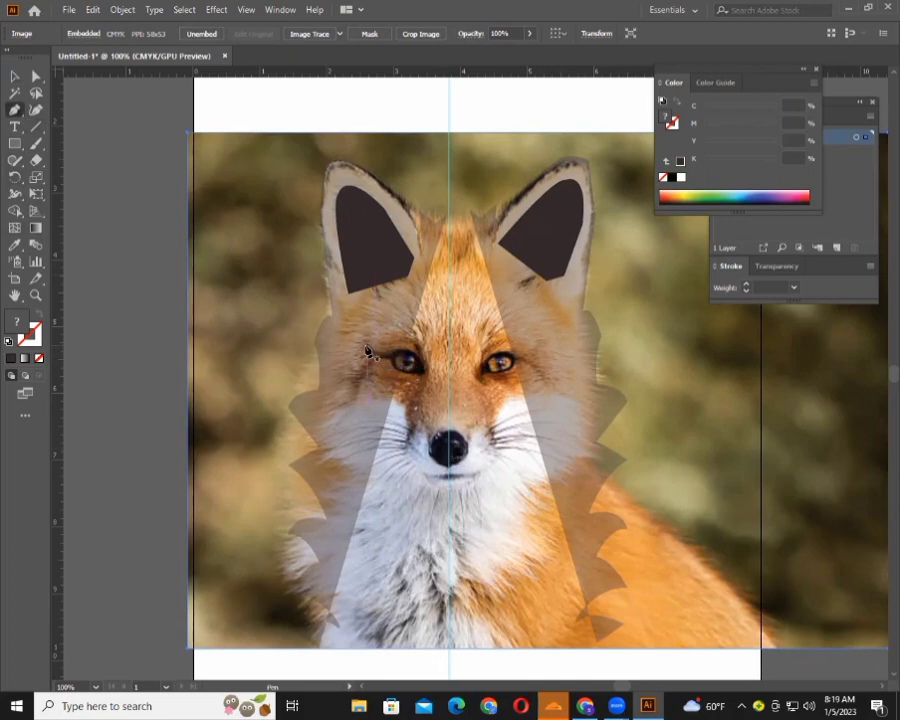
click(367, 349)
drag(430, 365, 430, 369)
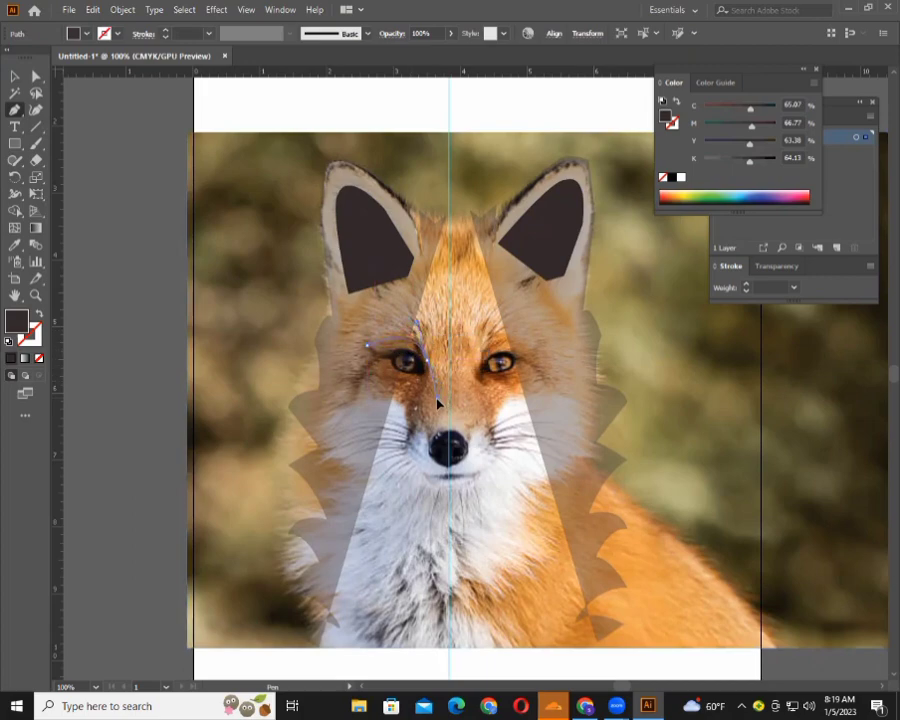
mouse_move(441, 408)
mouse_down()
mouse_move(429, 378)
mouse_move(406, 388)
mouse_move(380, 380)
mouse_move(364, 361)
mouse_move(368, 348)
mouse_move(367, 372)
mouse_move(370, 351)
mouse_move(364, 356)
mouse_up()
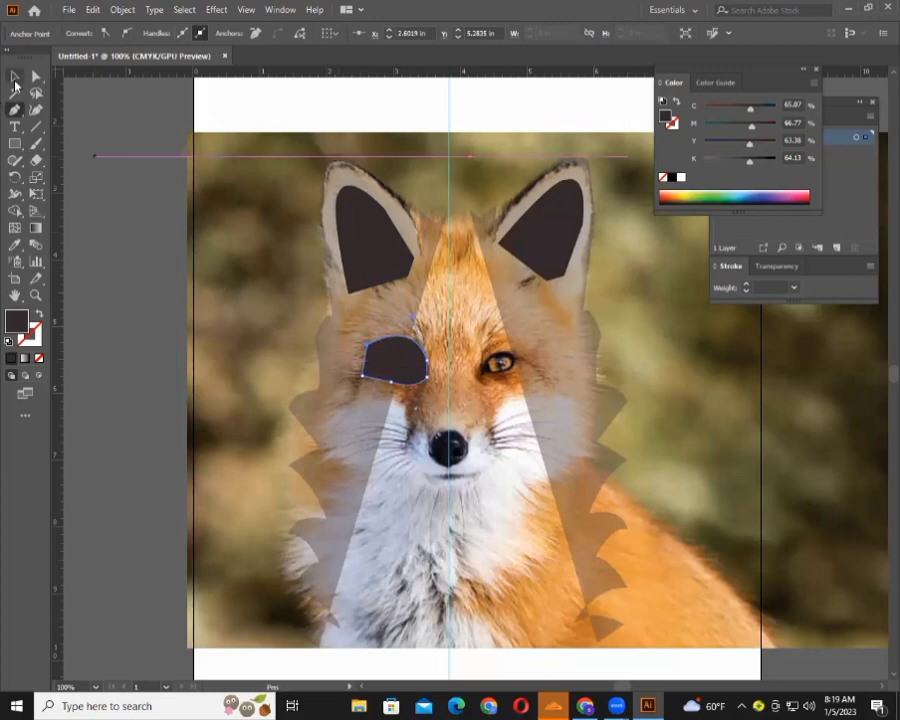
click(15, 78)
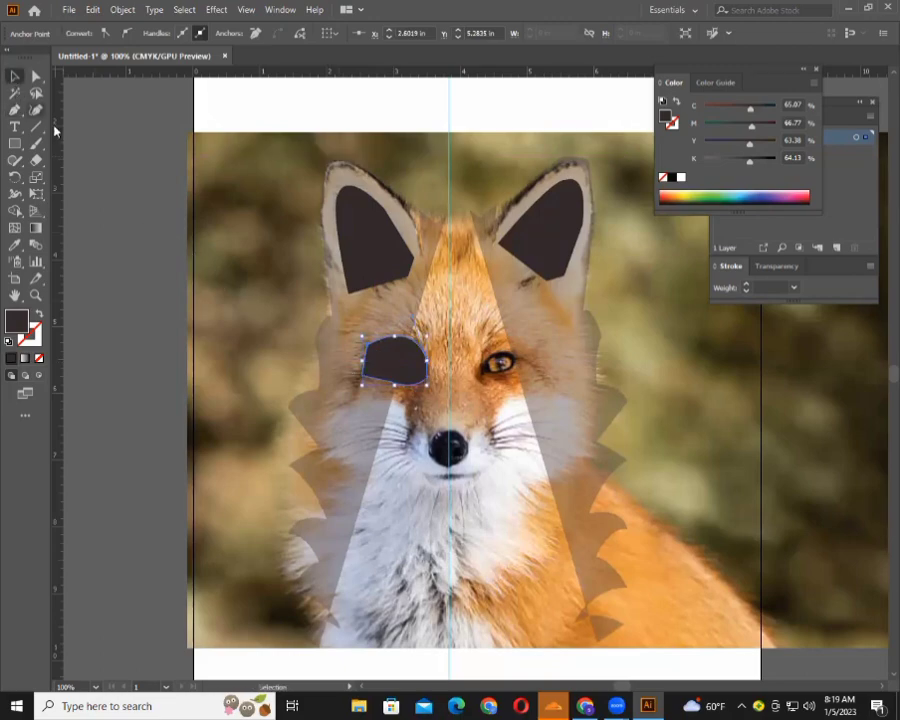
click(402, 367)
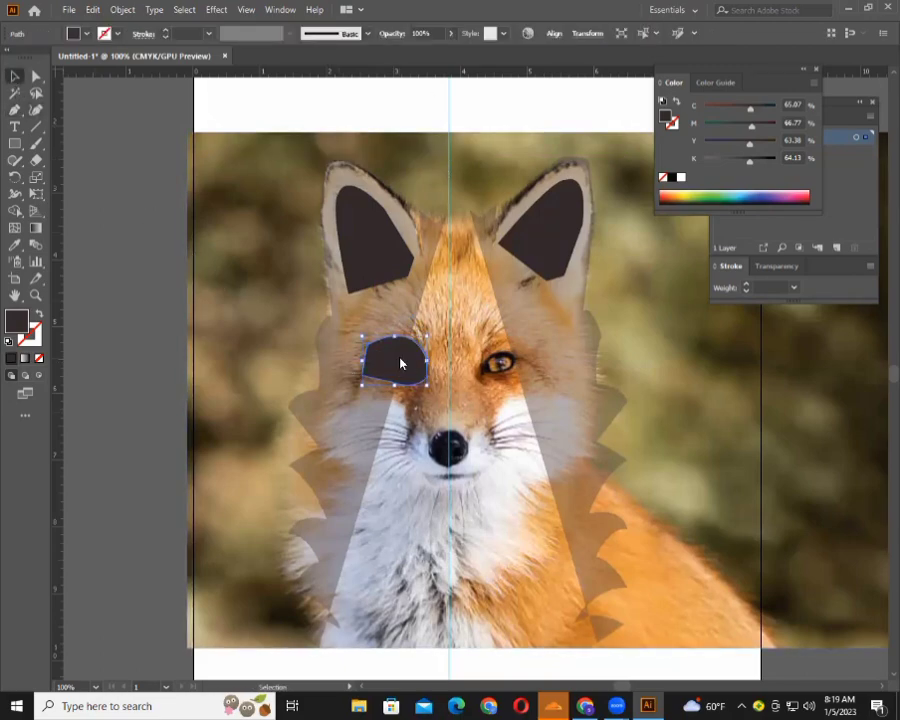
Make a vertically reflected copy of the eye patch and move it over the right eye.
right_click(401, 361)
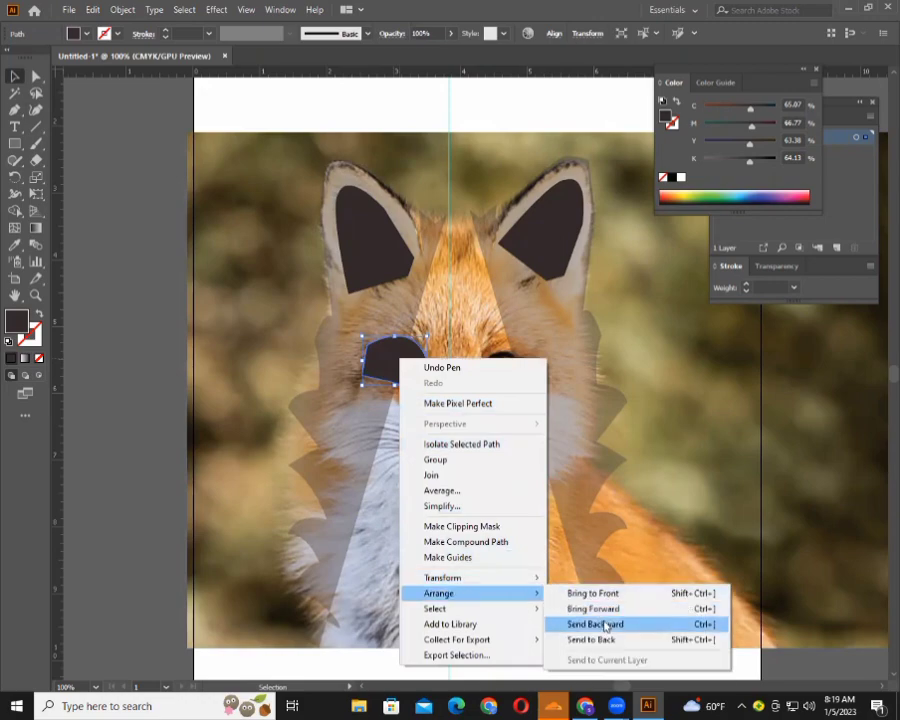
mouse_move(443, 578)
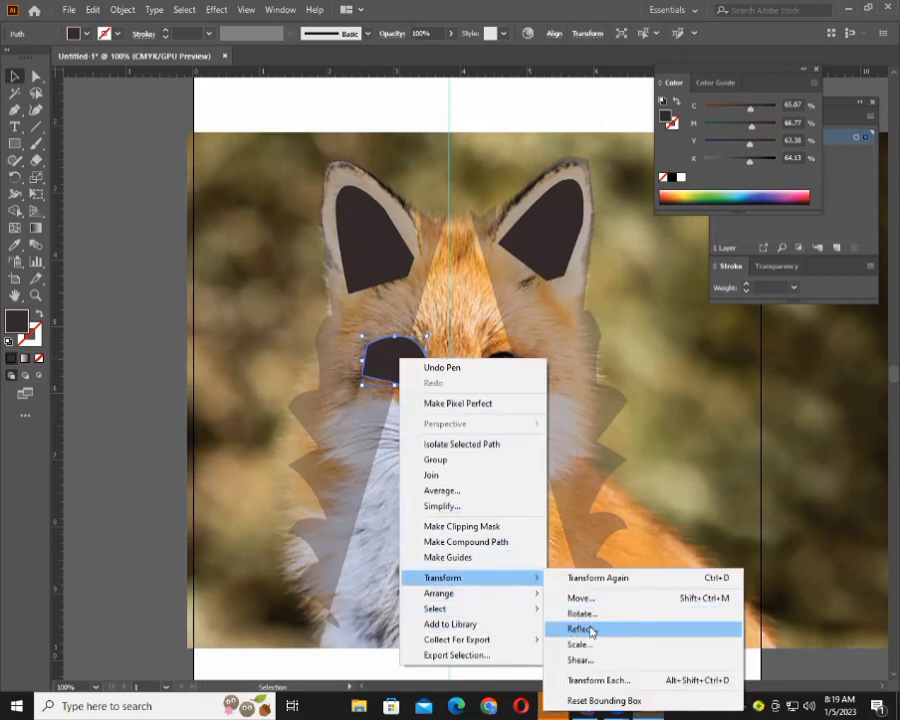
click(592, 631)
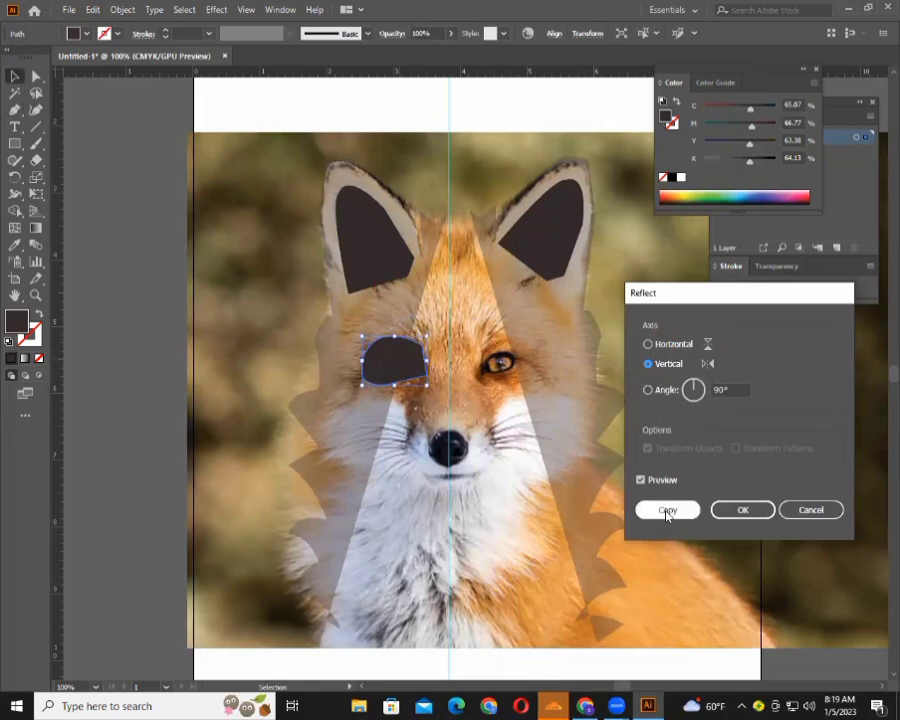
click(648, 344)
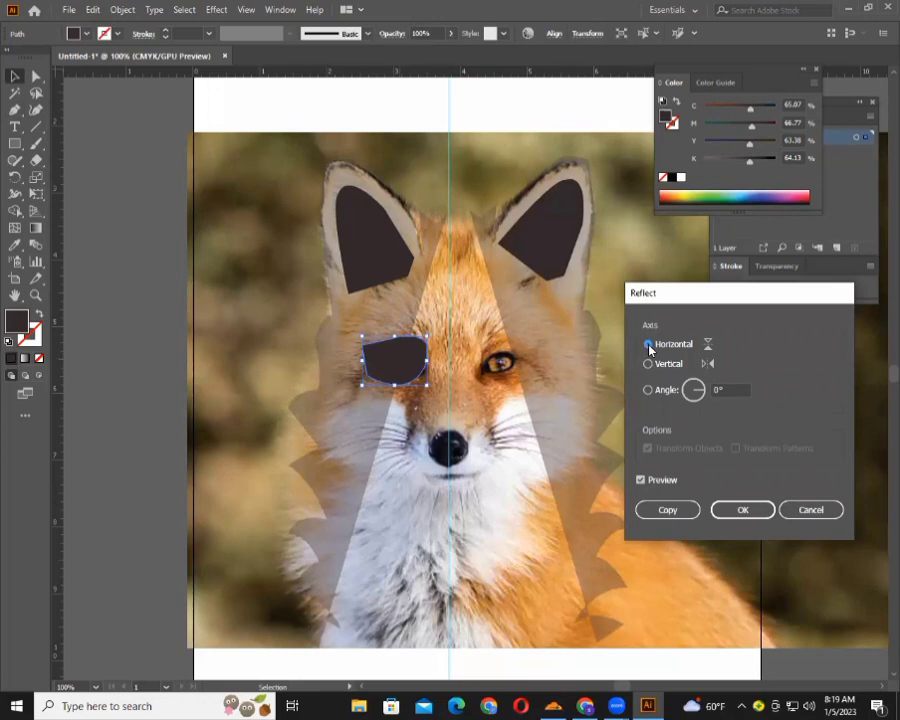
click(647, 364)
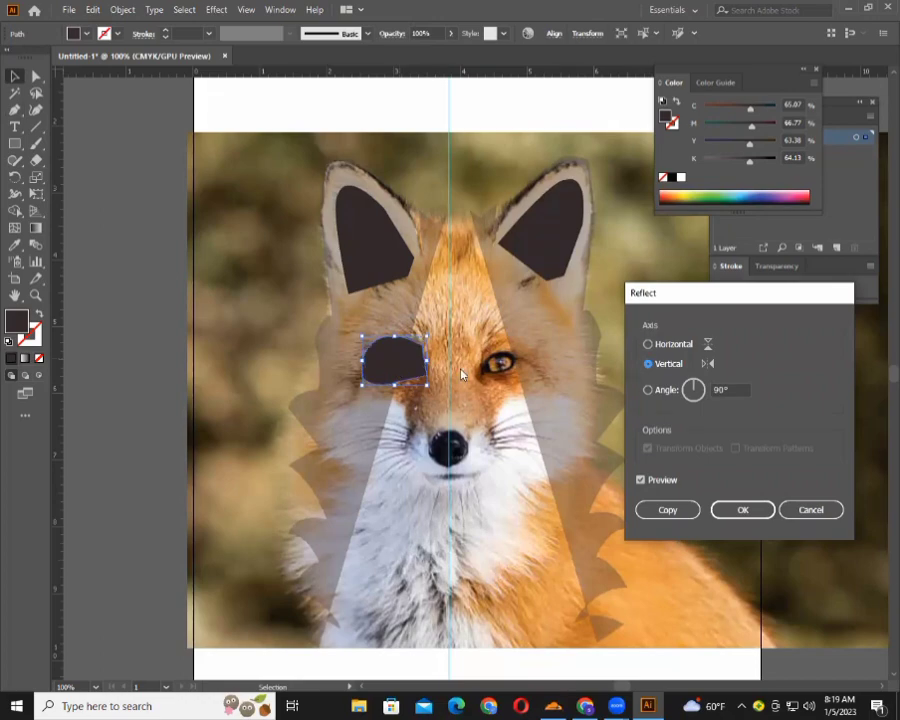
click(667, 509)
drag(392, 366, 503, 366)
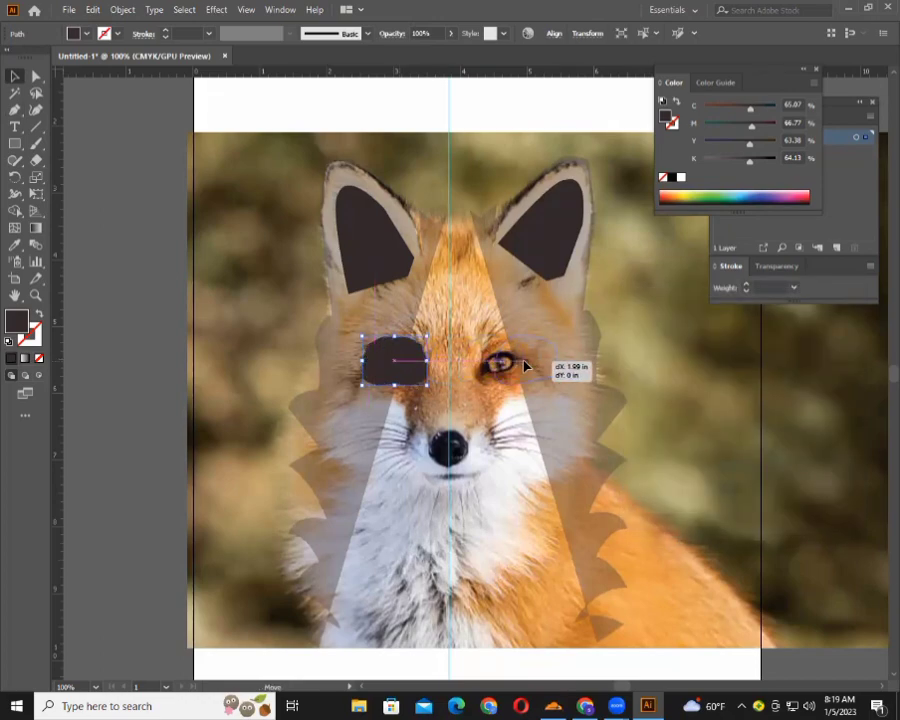
Set both eye patches to 42% opacity.
click(653, 441)
click(415, 367)
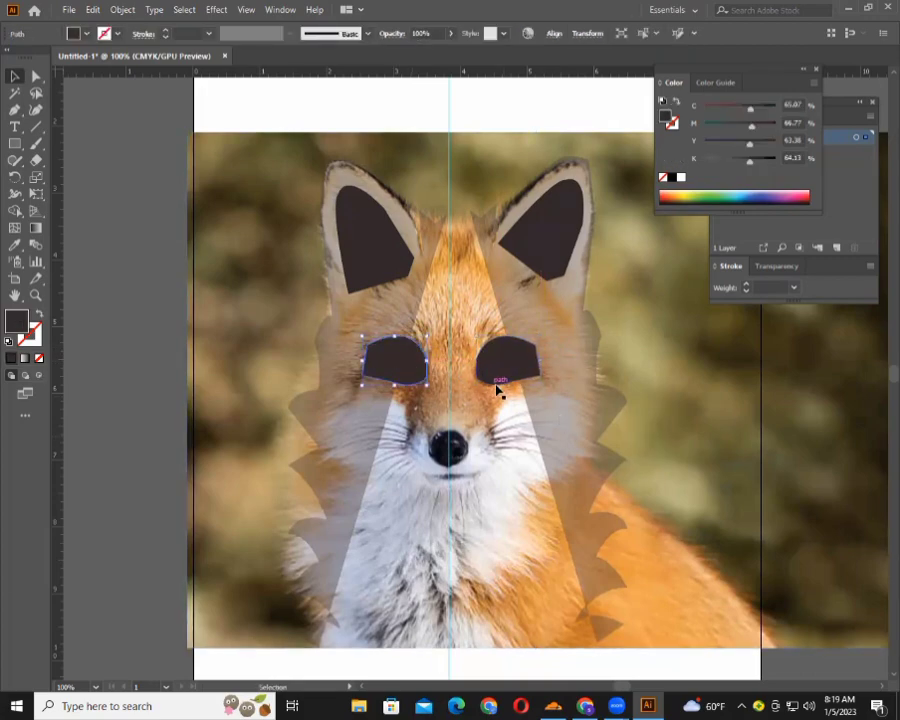
shift+click(505, 368)
click(452, 35)
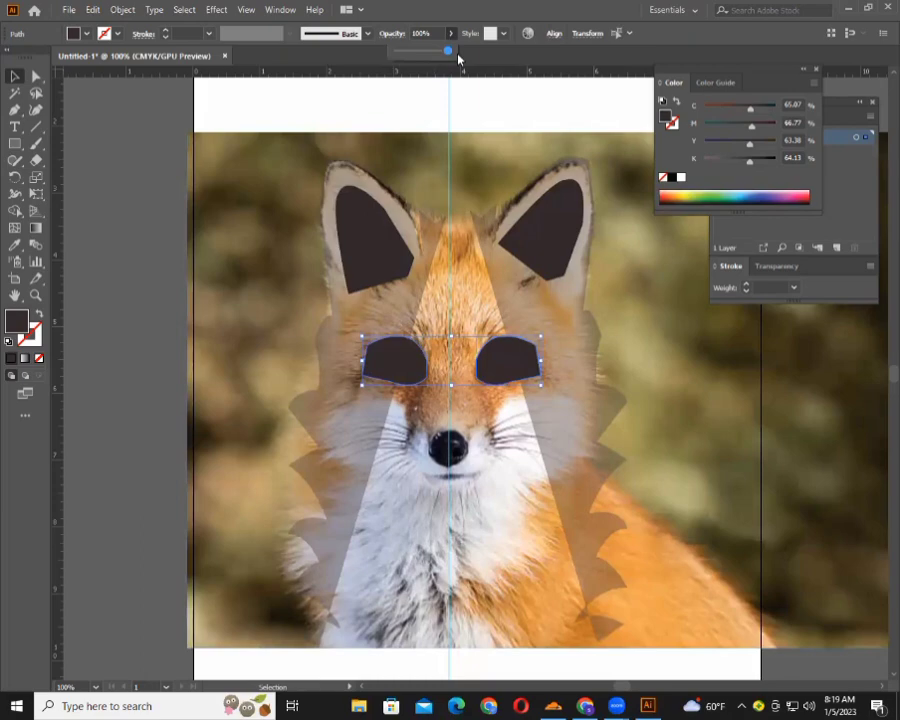
drag(446, 52, 418, 51)
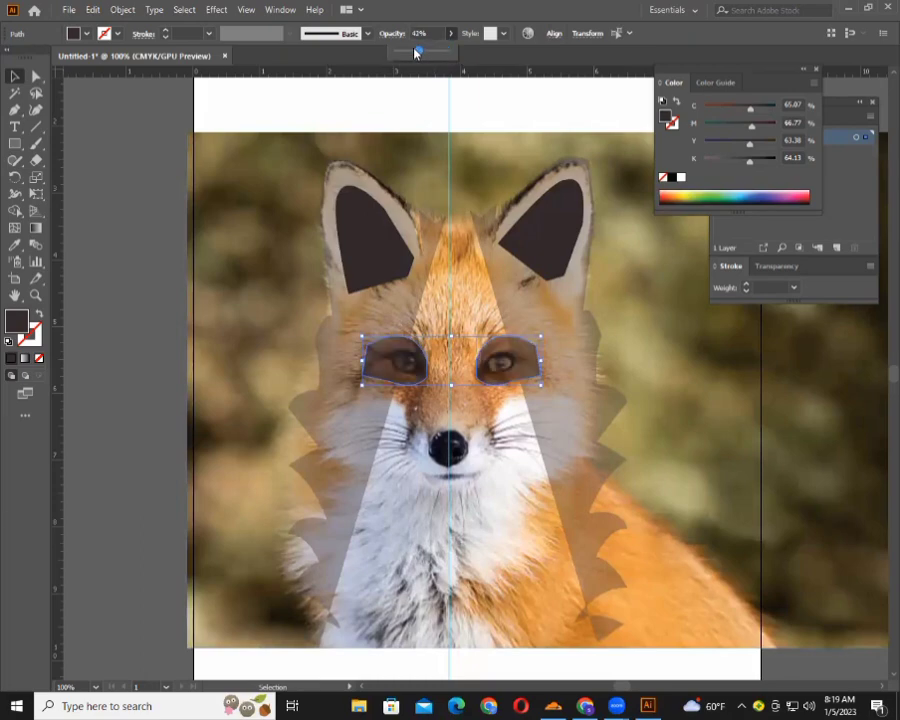
click(700, 353)
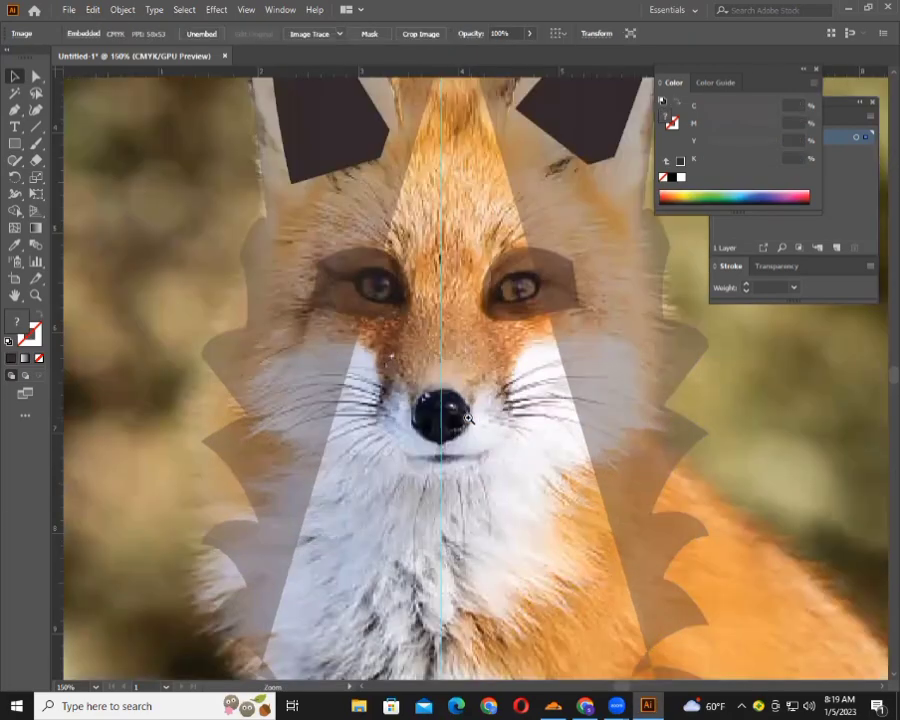
key(ctrl+plus)
key(ctrl+plus)
Trace a dark almond-shaped eye with the Pen tool over the fox's left eye.
scroll(90, 120, up, 2)
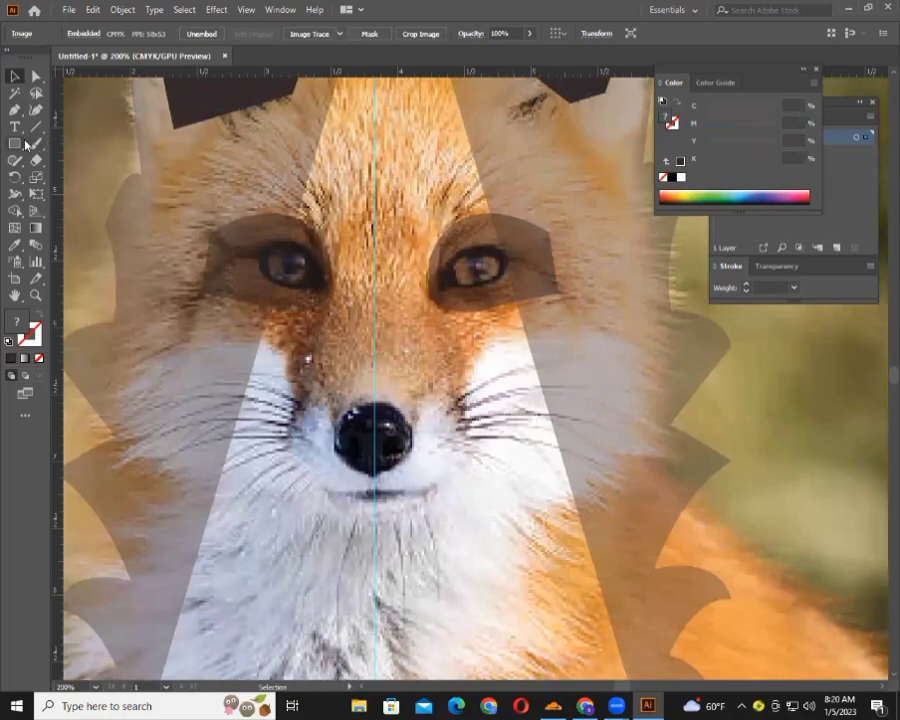
click(14, 109)
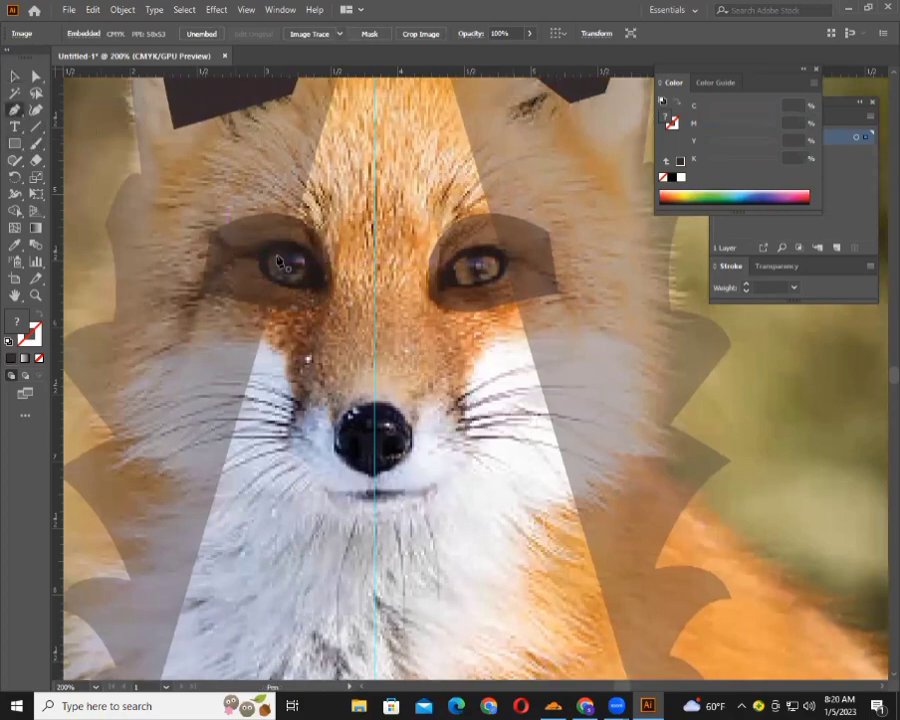
drag(233, 253, 315, 260)
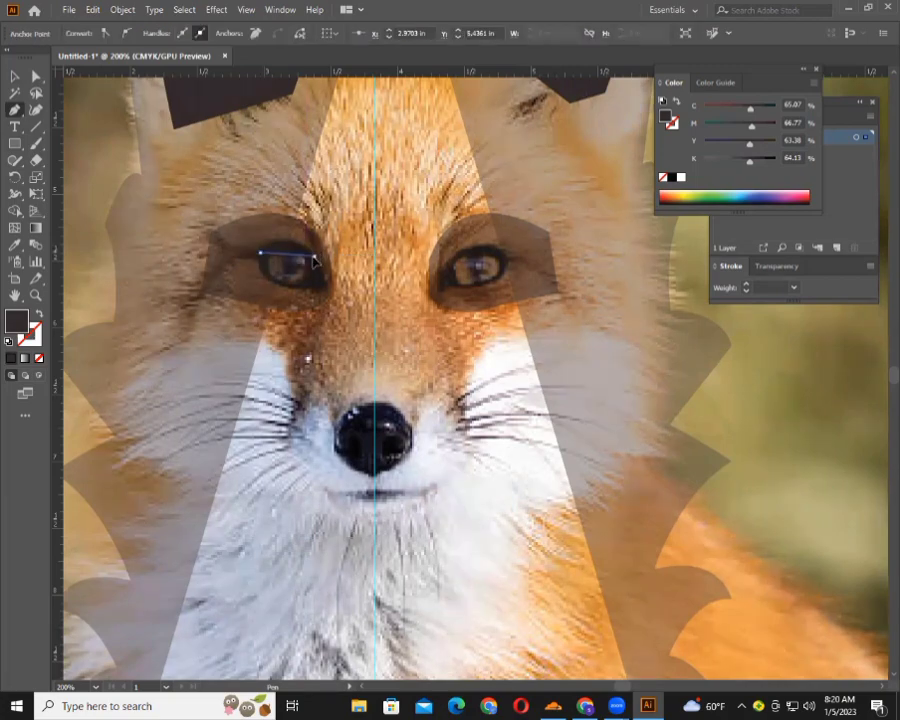
drag(315, 260, 340, 285)
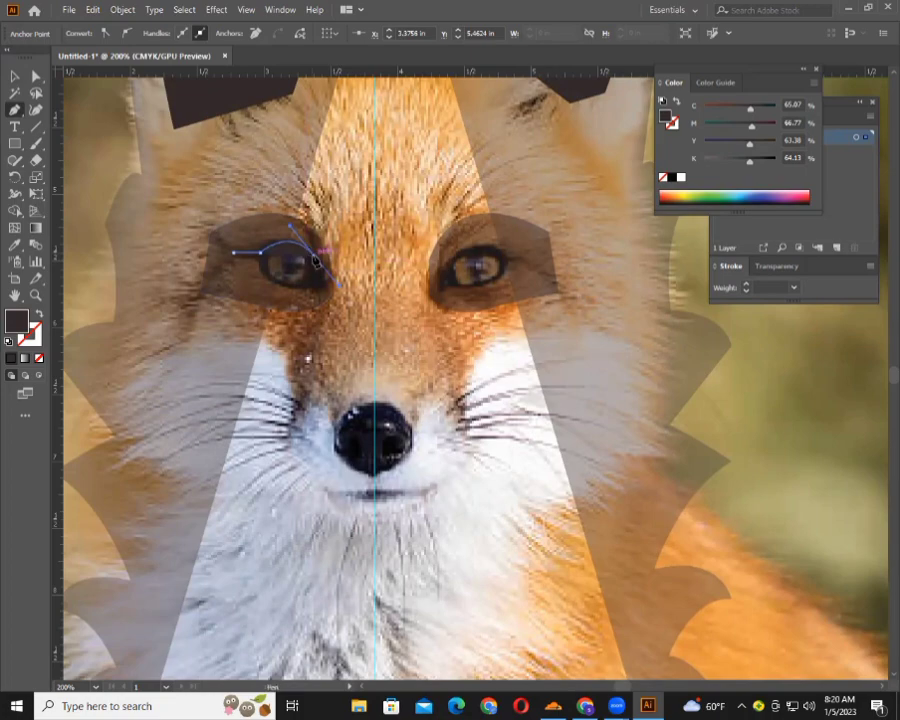
click(315, 259)
click(329, 290)
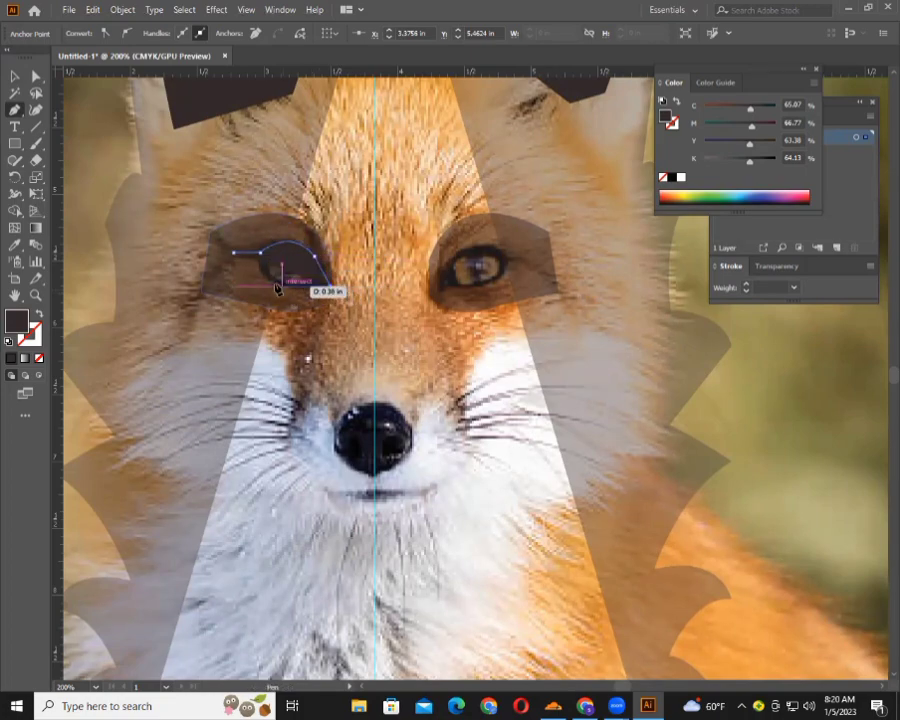
mouse_move(258, 266)
mouse_down()
mouse_move(251, 233)
mouse_move(259, 268)
mouse_move(233, 254)
mouse_up()
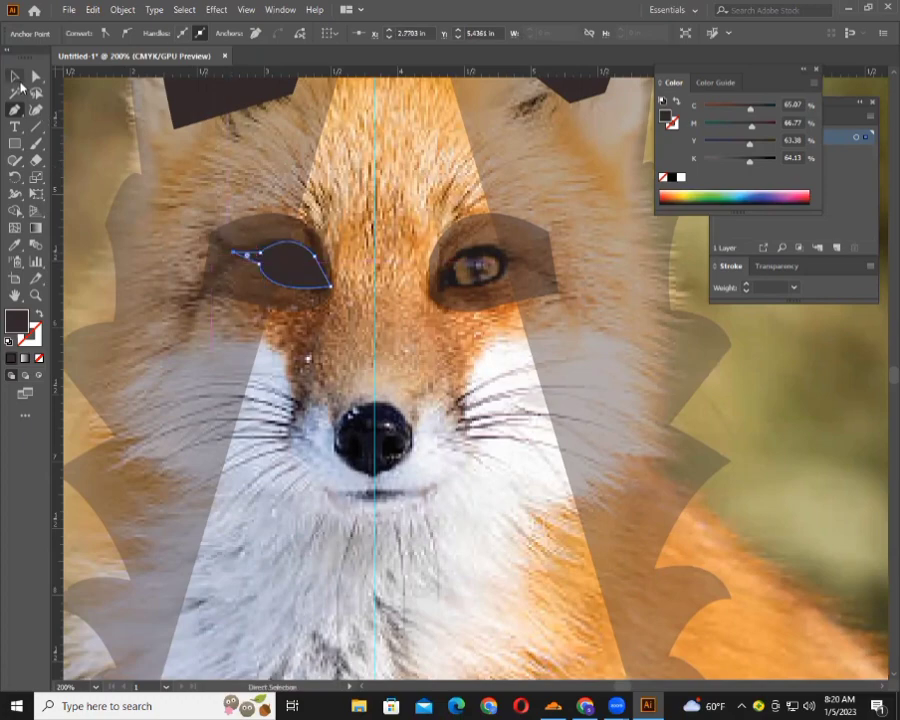
click(15, 76)
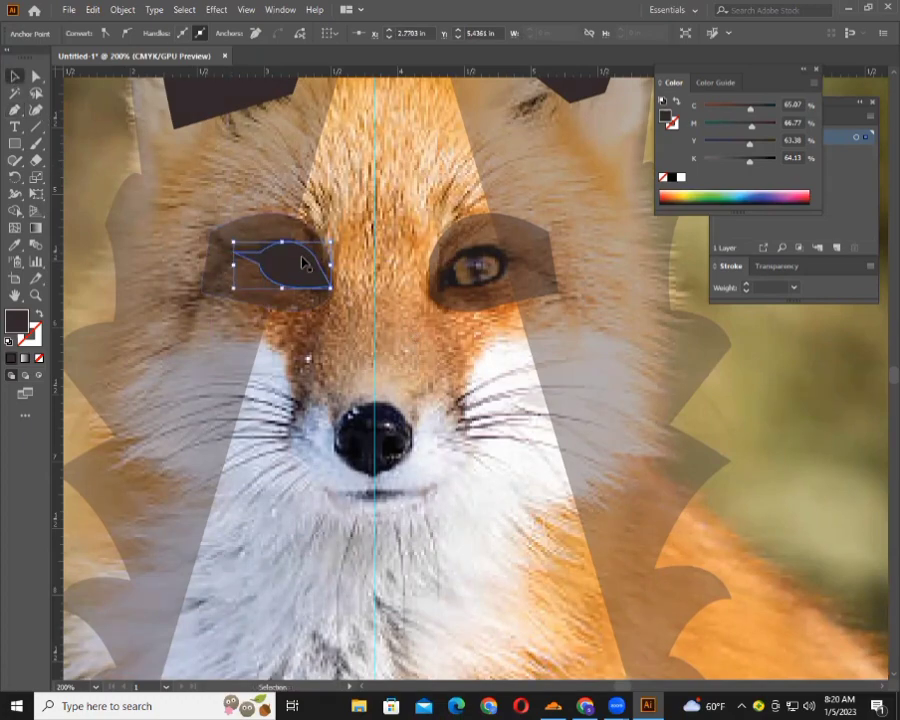
Try a horizontal reflection of the eye shape and move it, then undo the move.
right_click(303, 260)
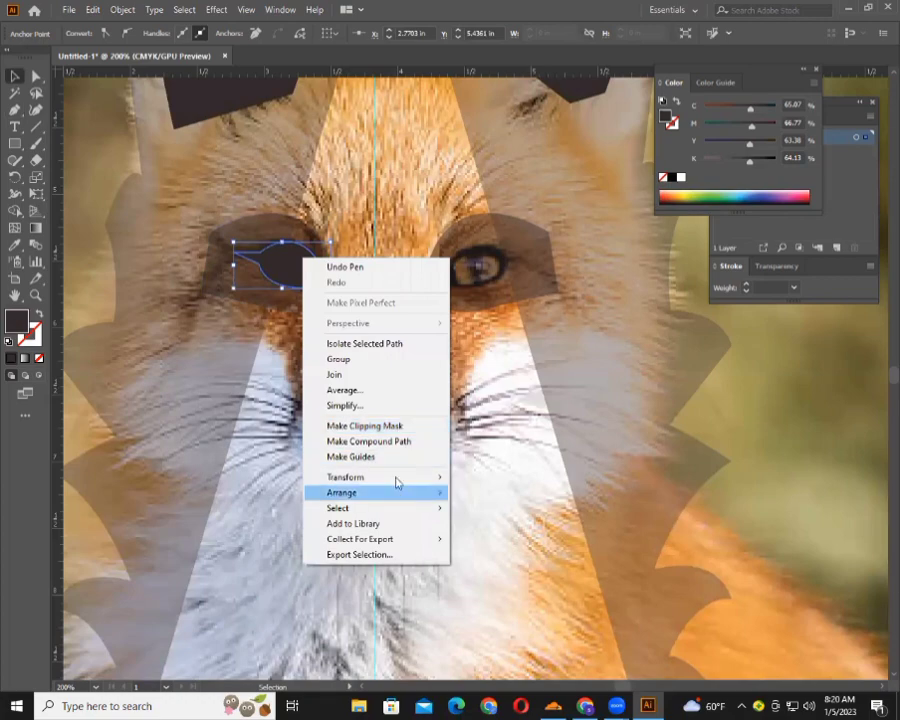
mouse_move(345, 477)
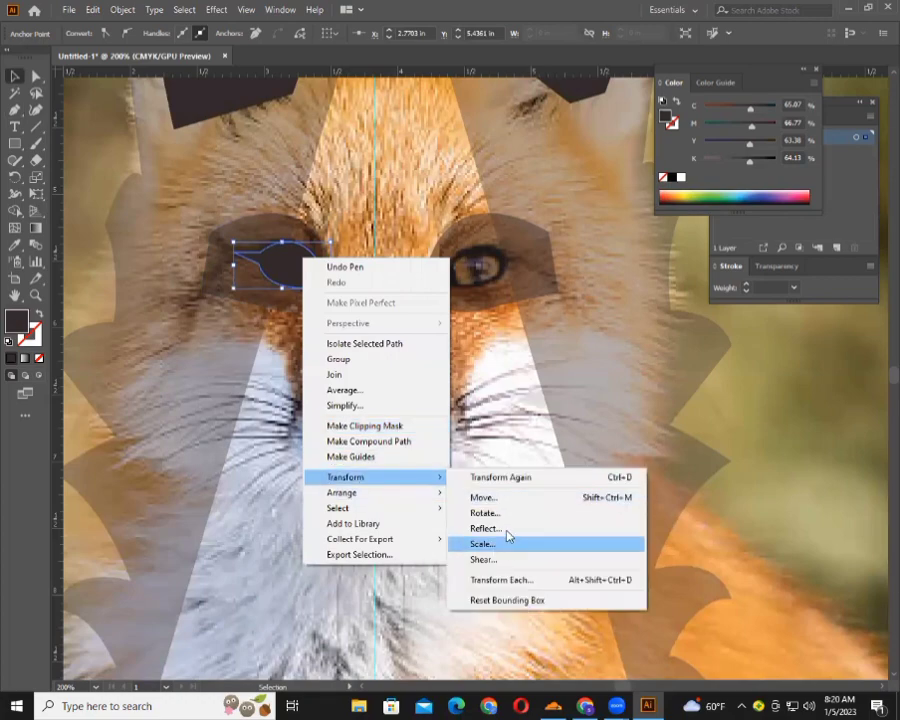
click(506, 527)
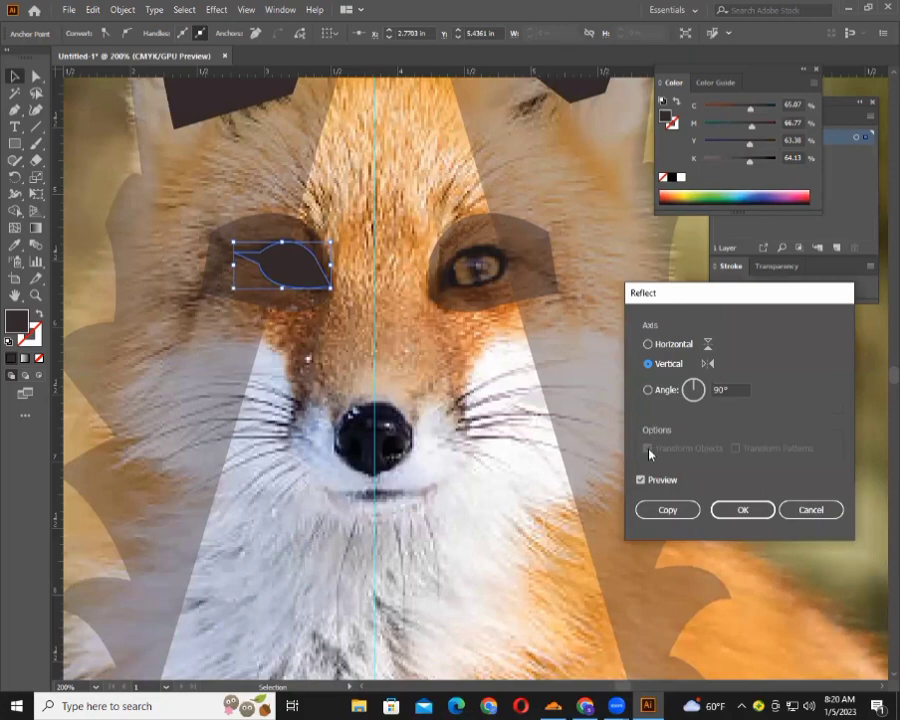
click(648, 345)
key(Return)
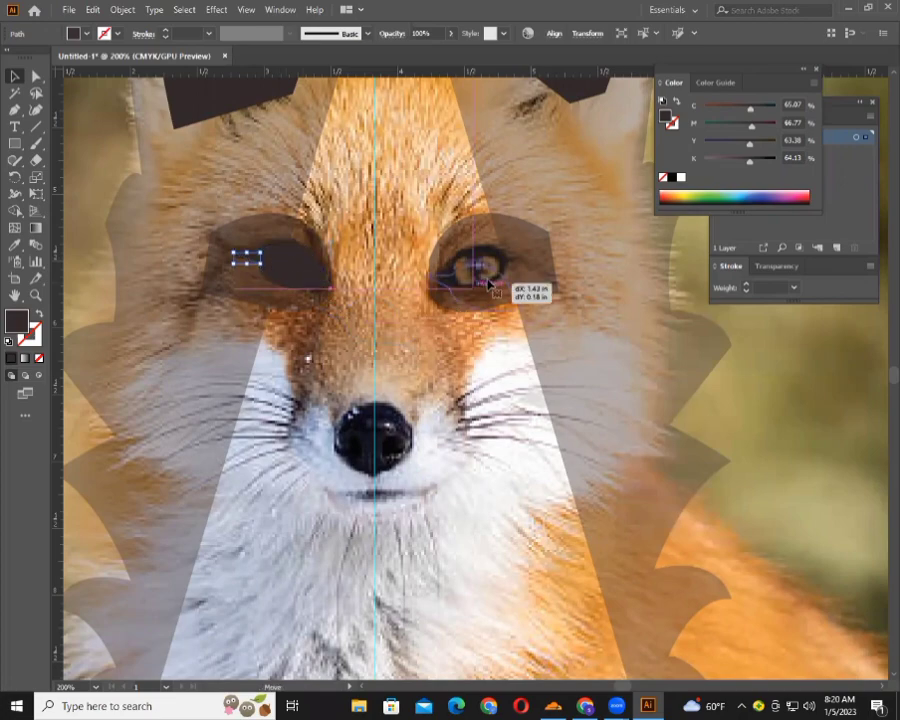
drag(295, 270, 492, 287)
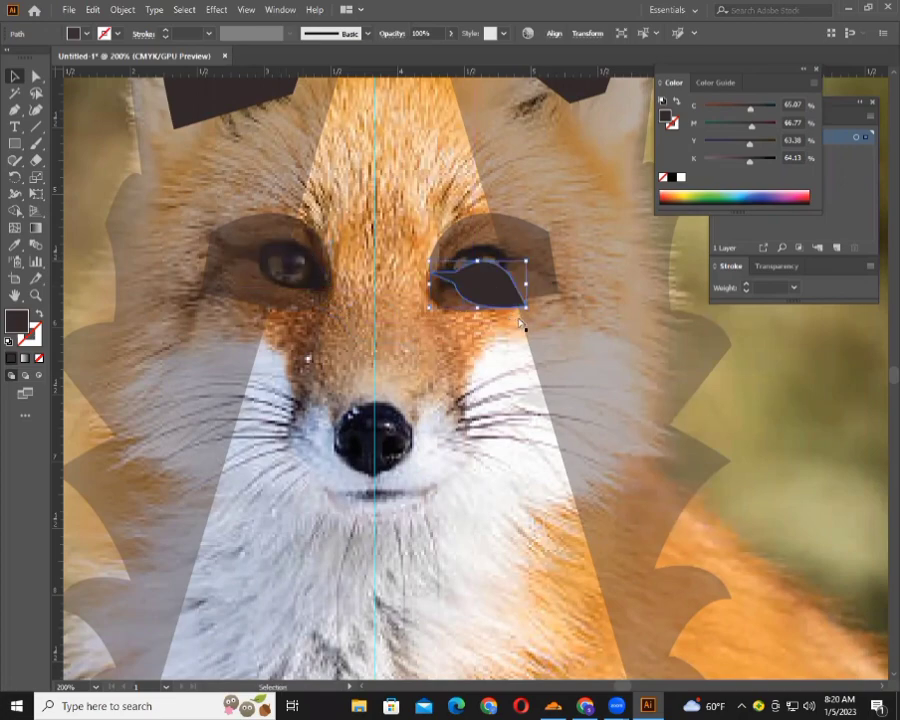
key(ctrl+z)
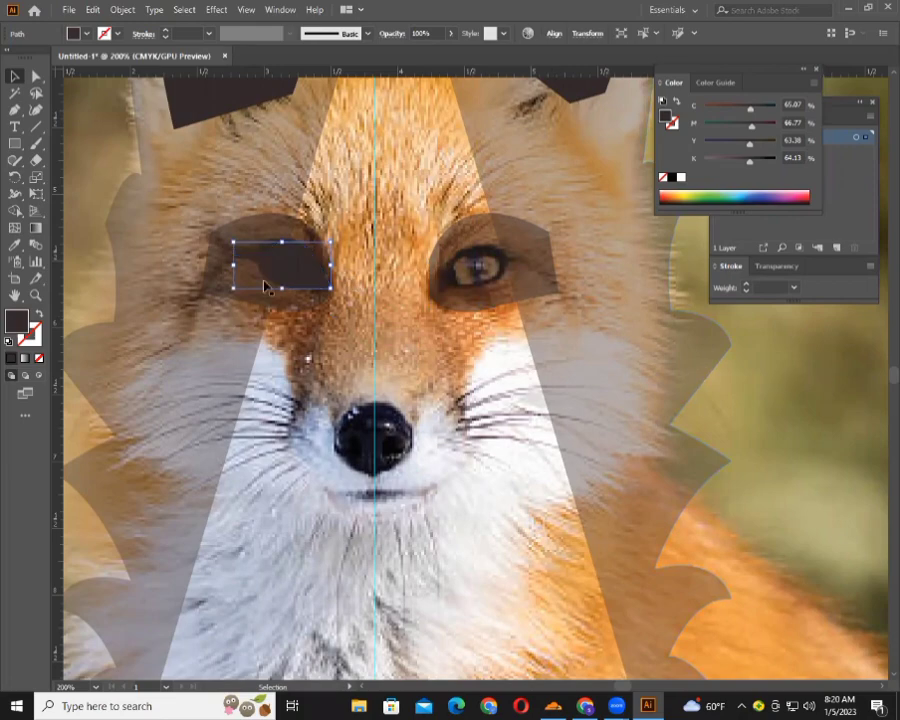
Make a vertically reflected copy of the eye and align it over the right eye.
click(263, 283)
click(285, 268)
right_click(285, 268)
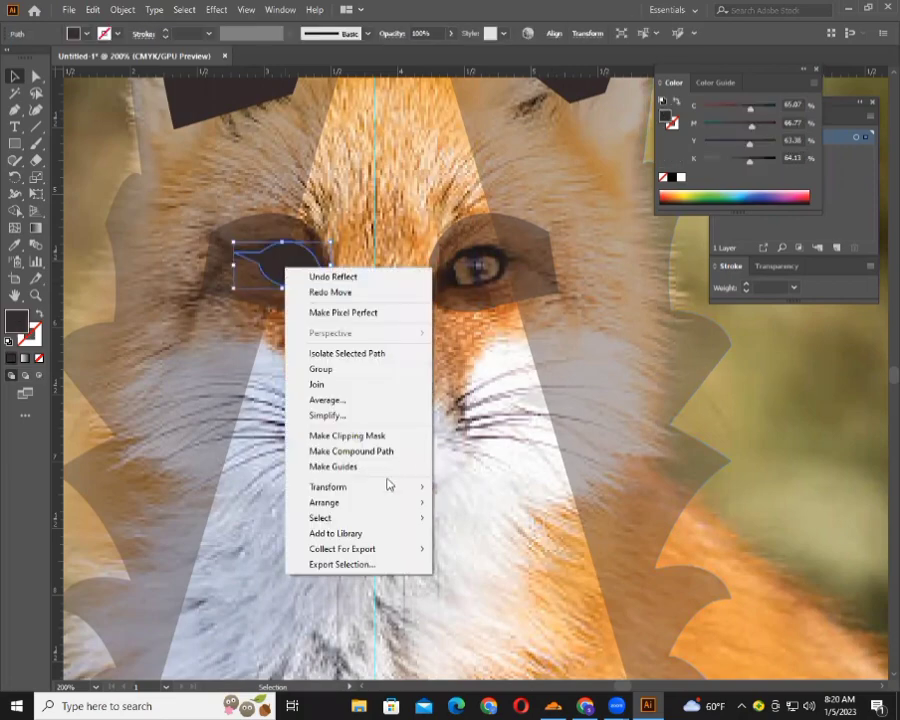
mouse_move(328, 486)
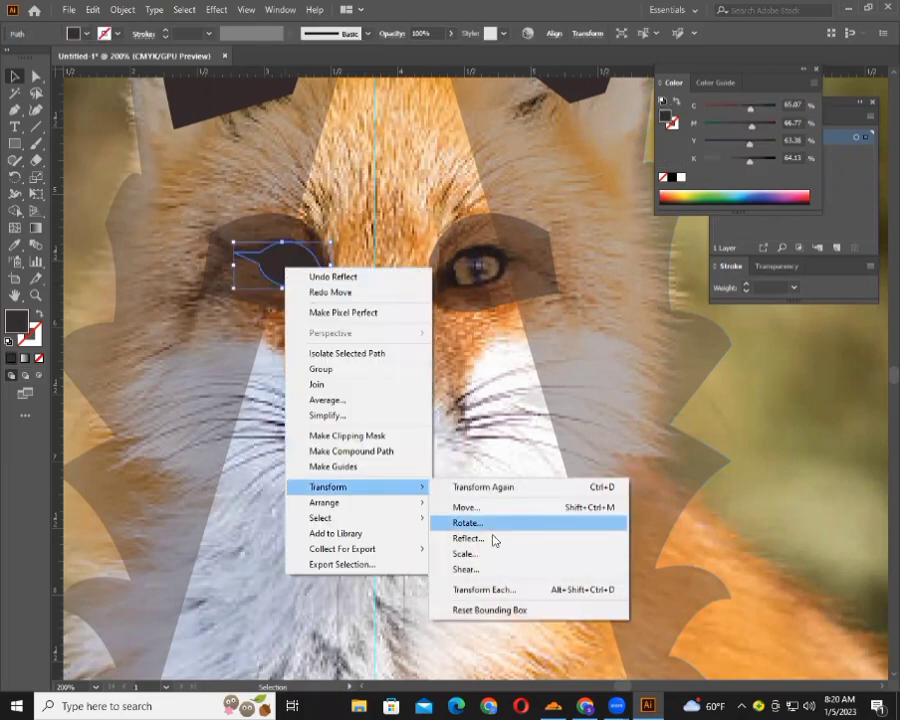
click(468, 538)
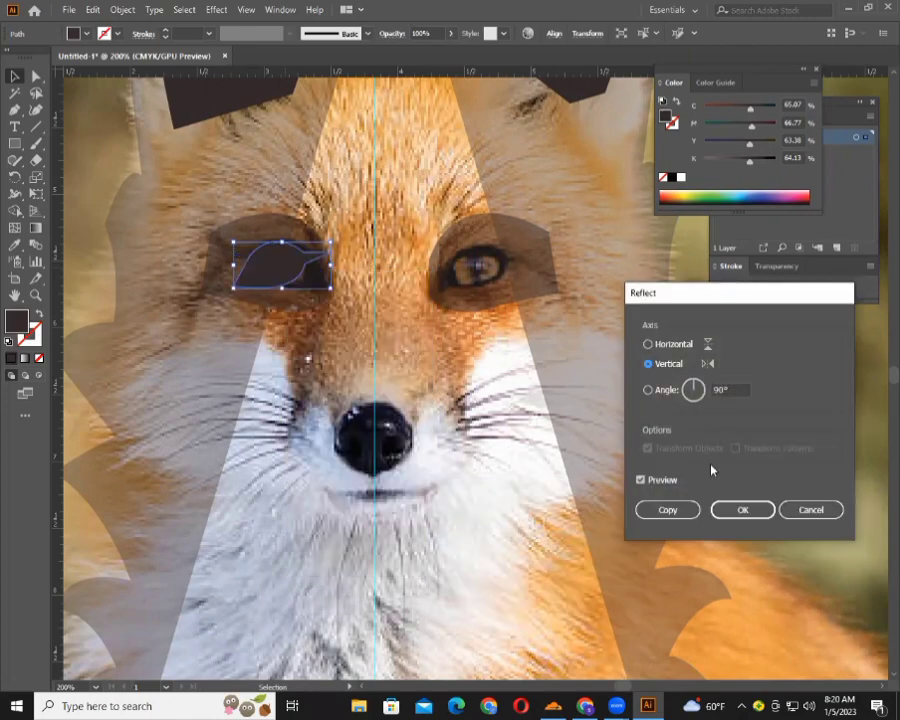
click(673, 512)
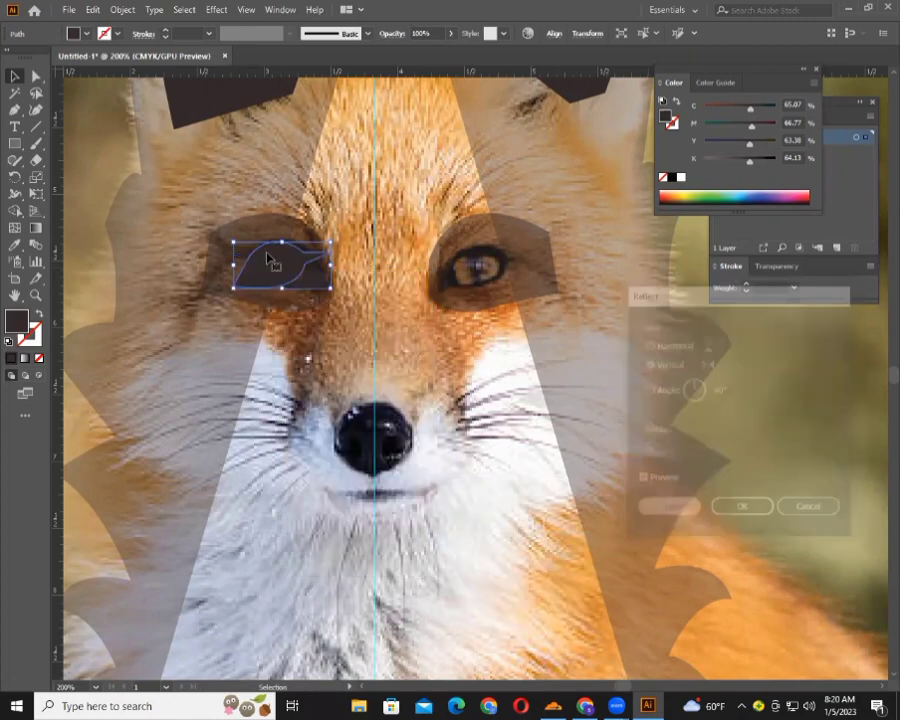
mouse_move(285, 263)
mouse_down()
mouse_move(468, 270)
mouse_move(475, 262)
mouse_up()
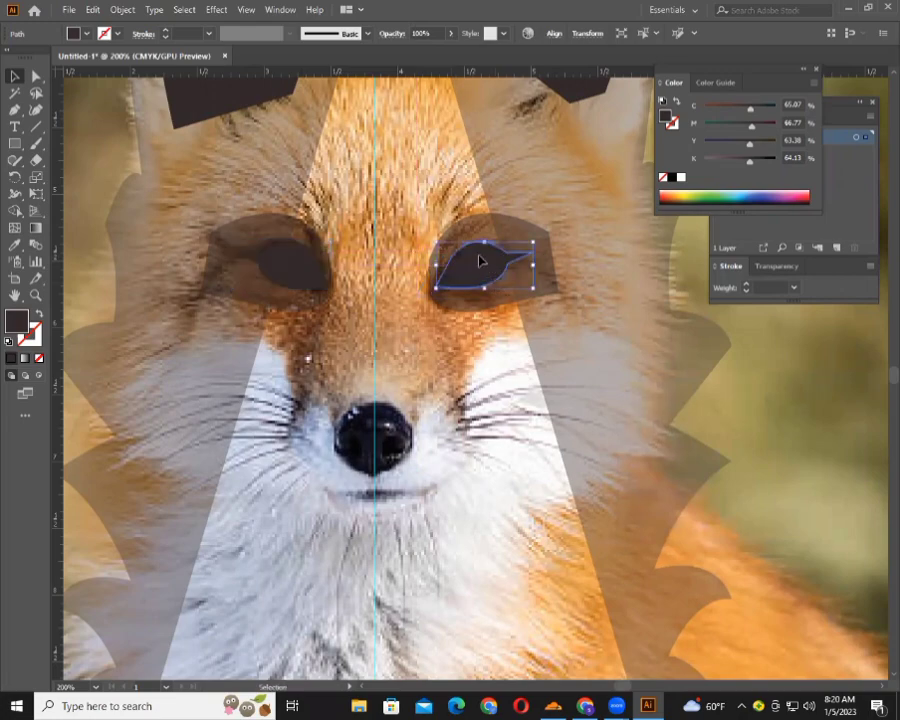
drag(480, 261, 488, 258)
click(537, 366)
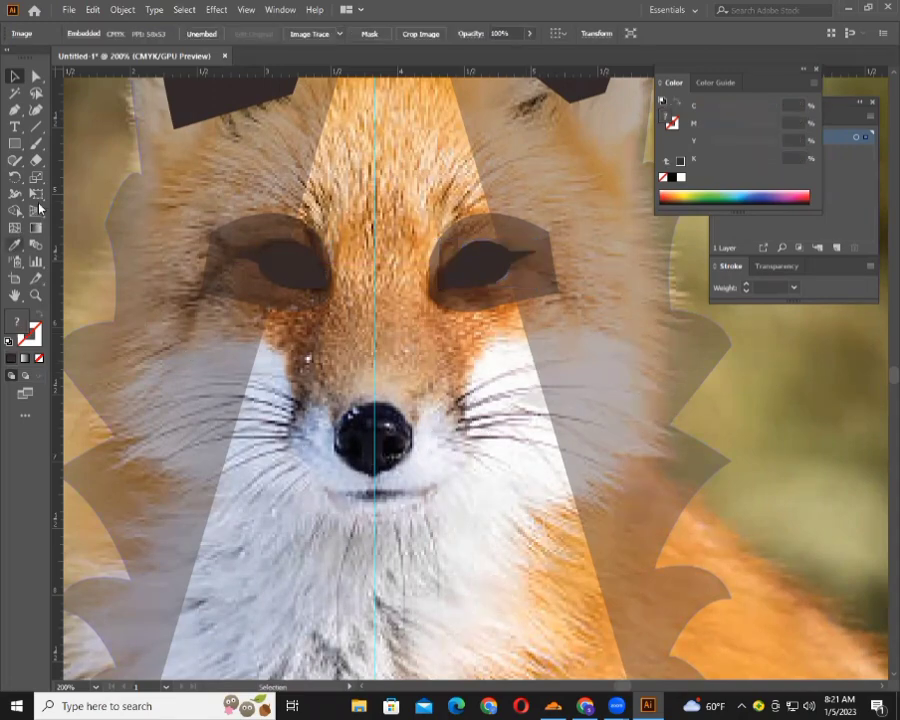
Pen-trace a dark shape over the nose's left half, ending at the vertical centre guide.
click(12, 111)
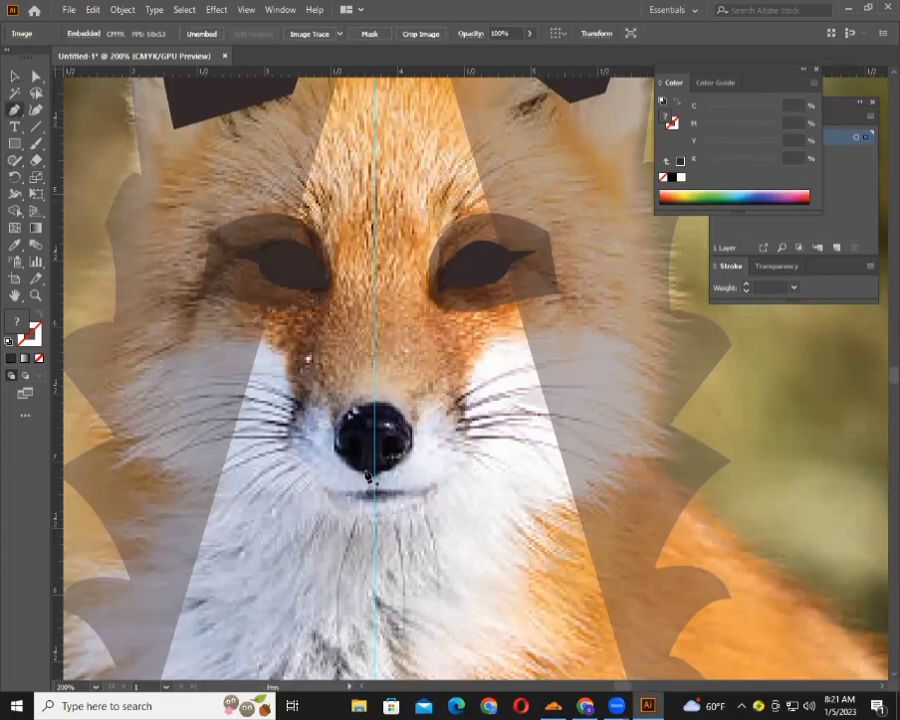
click(367, 465)
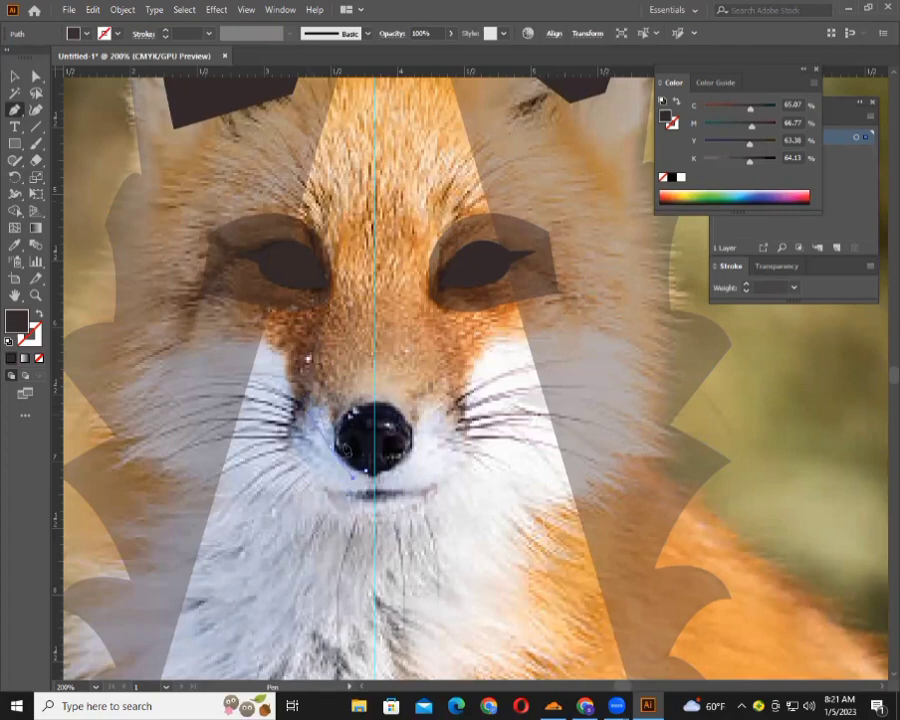
mouse_move(333, 450)
mouse_down()
mouse_move(373, 410)
mouse_move(400, 412)
mouse_up()
key(ctrl+z)
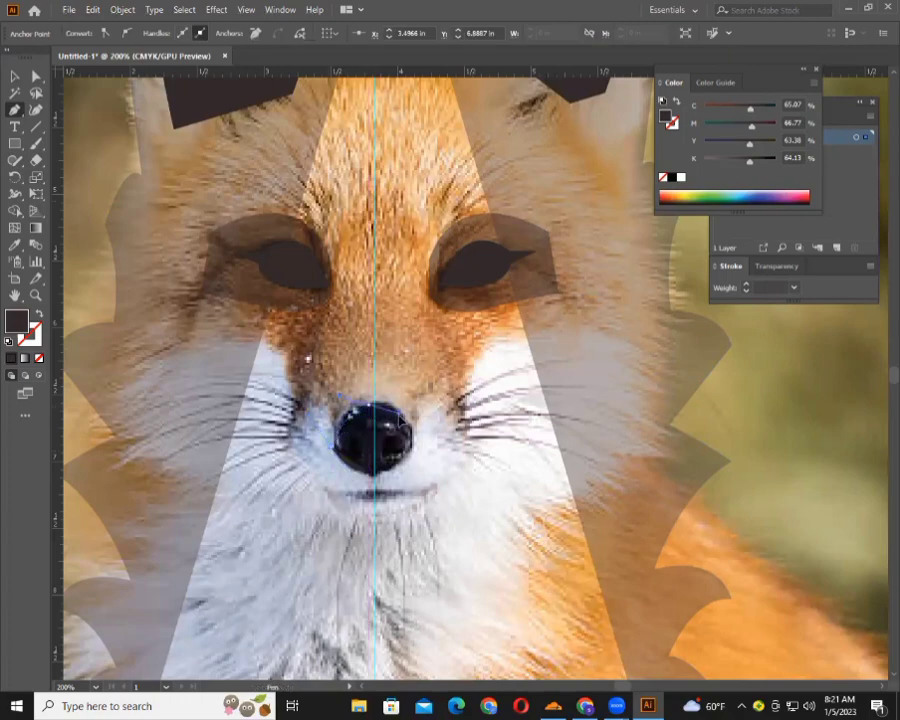
drag(380, 415, 400, 420)
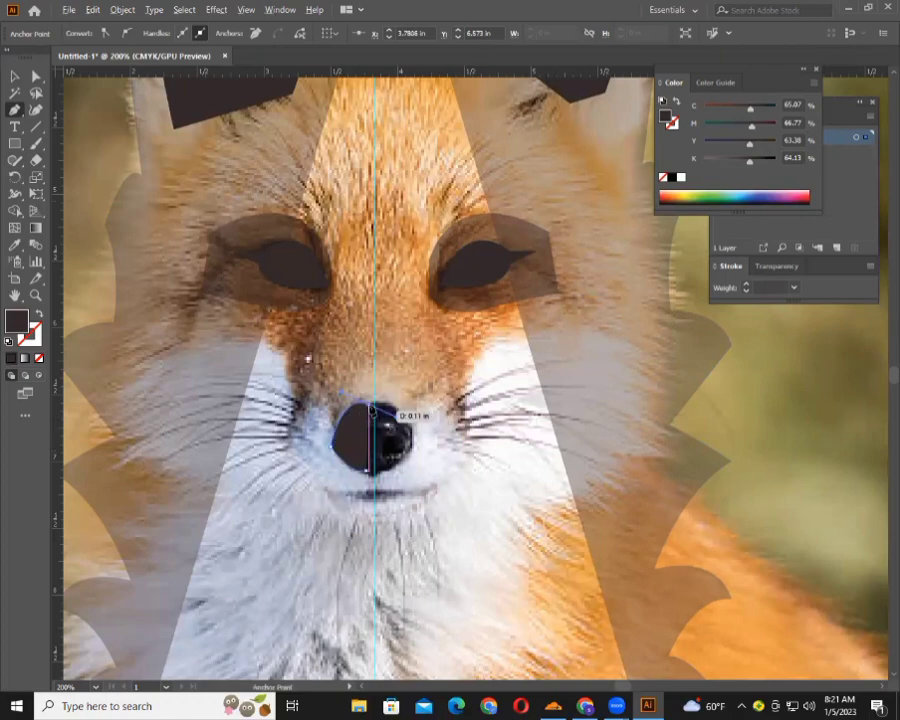
drag(400, 418, 401, 398)
drag(375, 469, 370, 476)
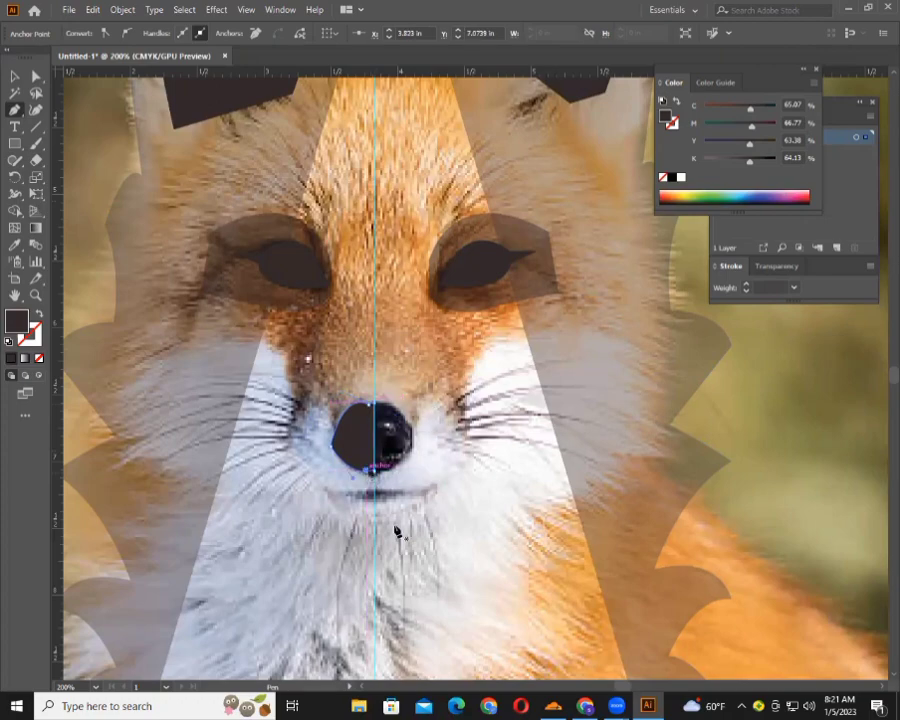
click(15, 76)
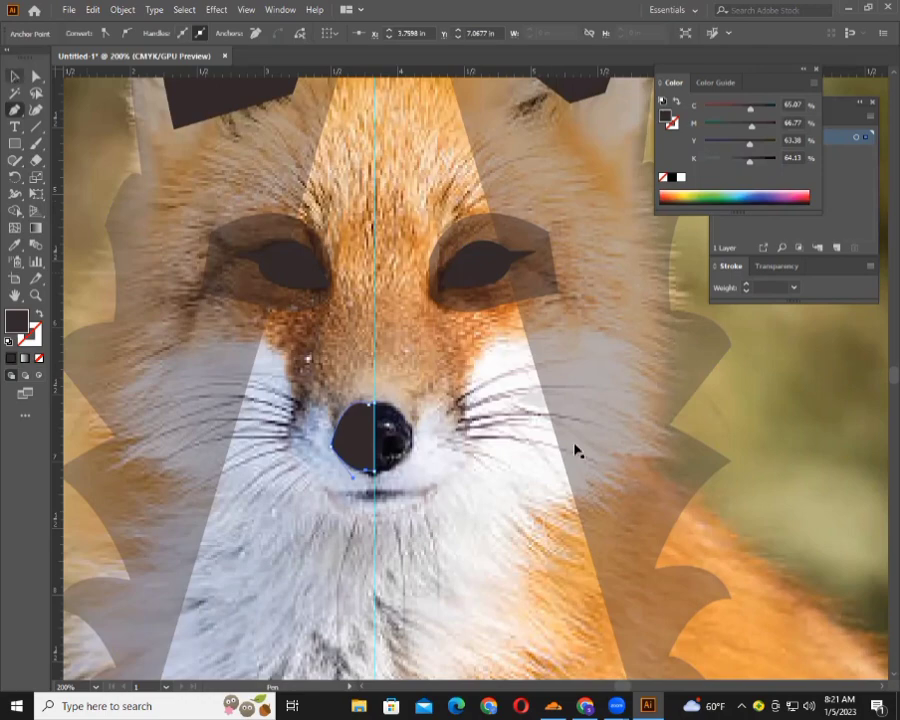
click(355, 440)
Reflect a copy of the nose half vertically and place it on the right side.
right_click(355, 440)
mouse_move(396, 345)
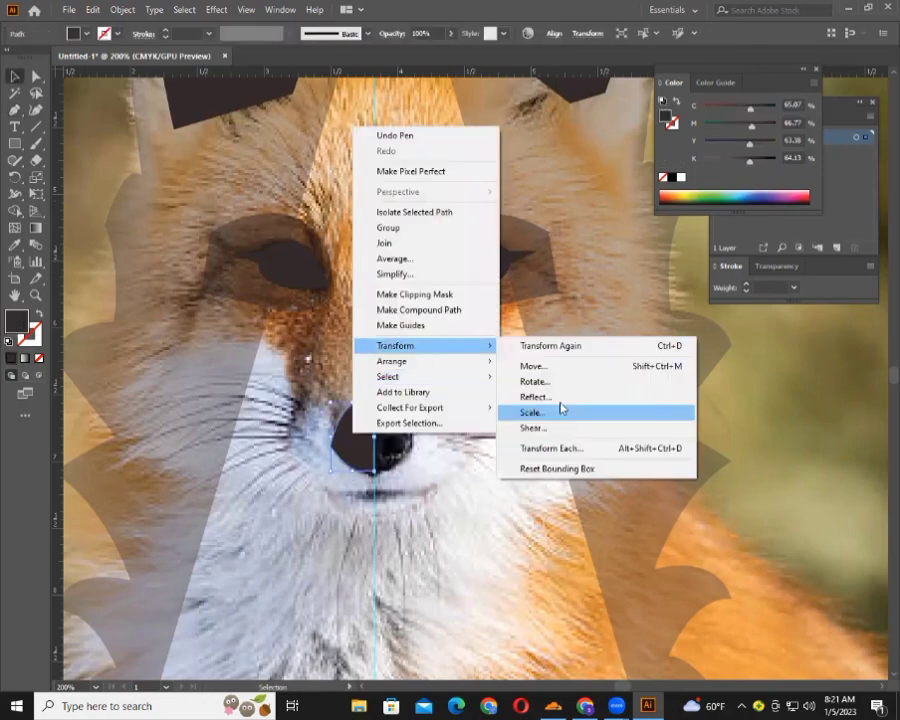
click(553, 397)
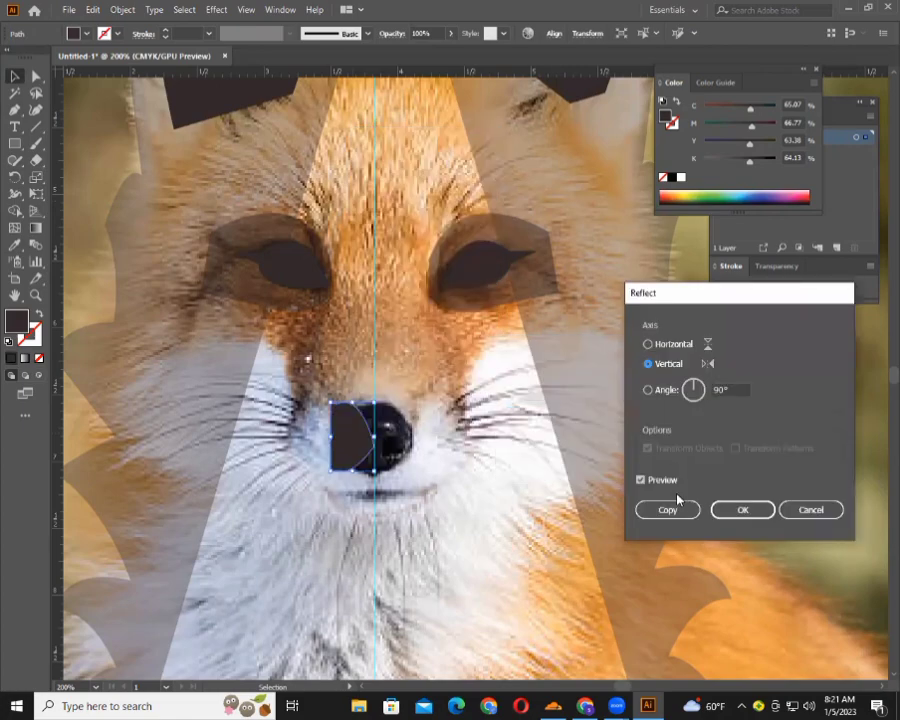
key(Return)
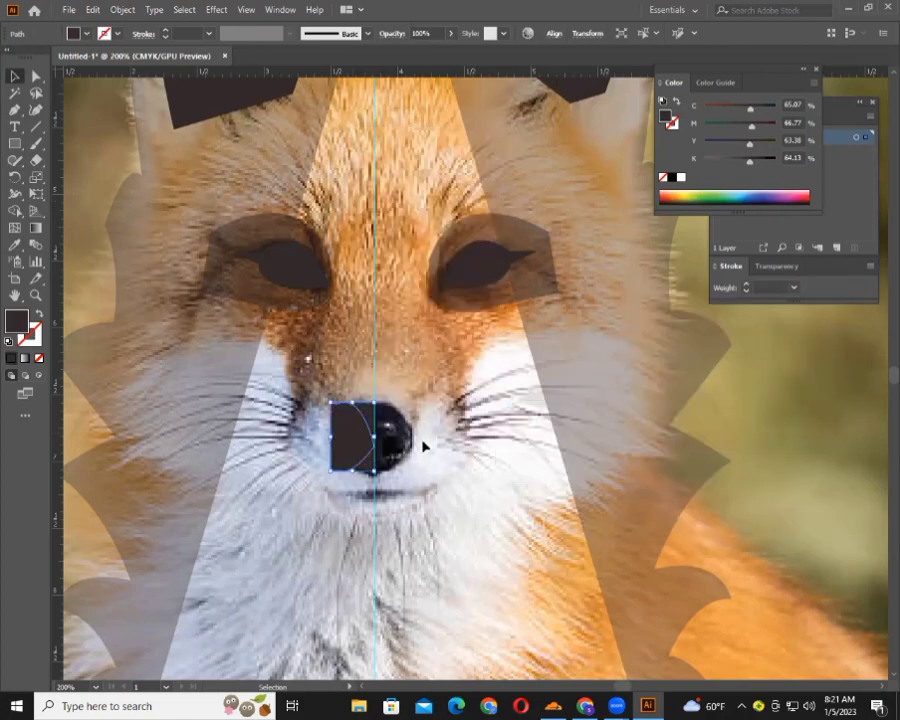
drag(423, 446, 533, 484)
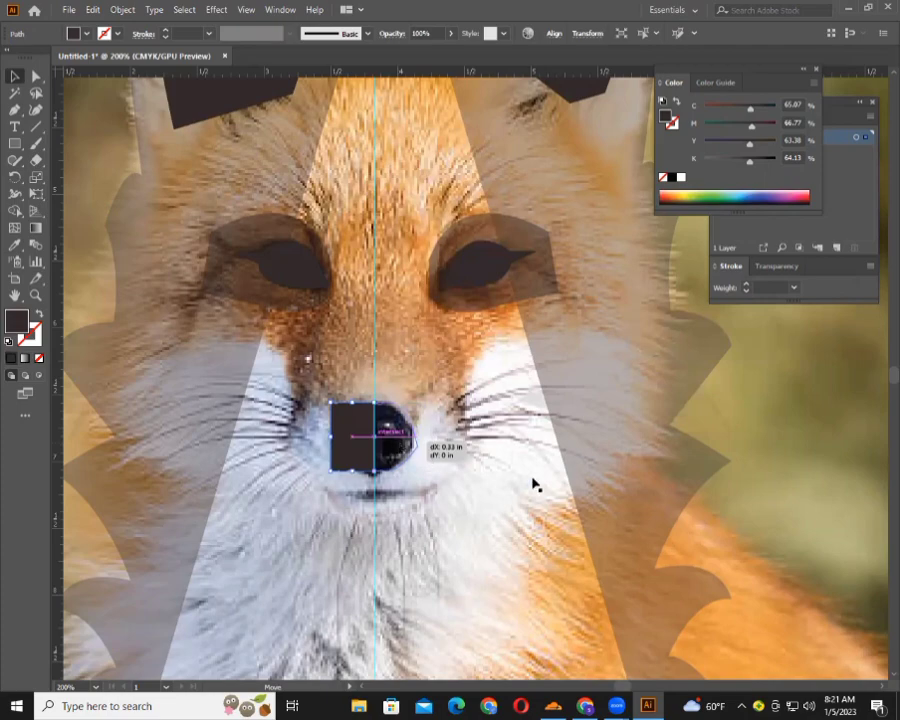
click(775, 466)
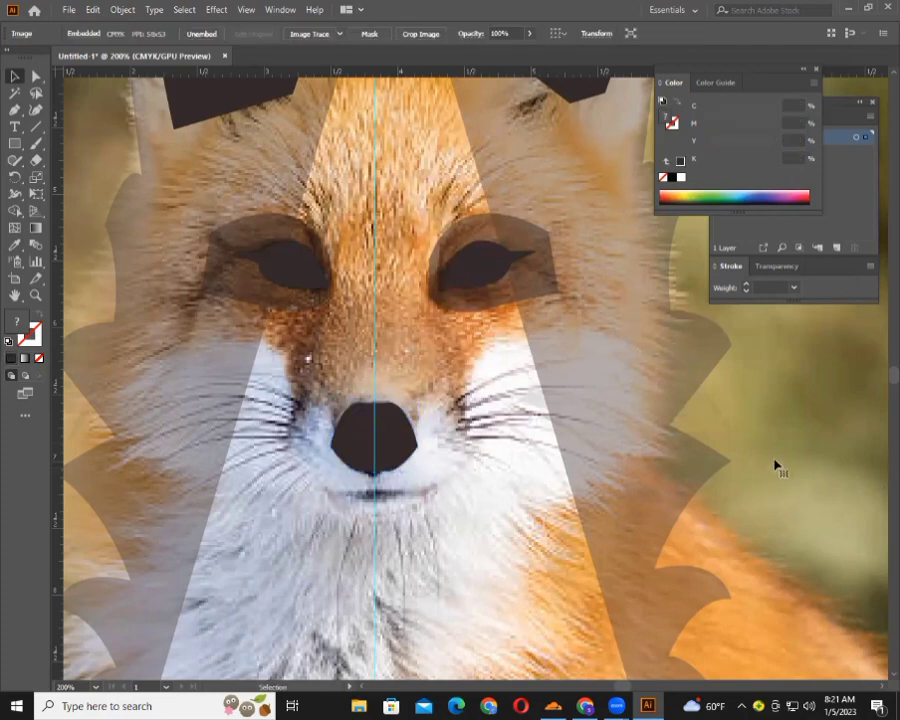
scroll(775, 466, up, 2)
scroll(775, 466, up, 1)
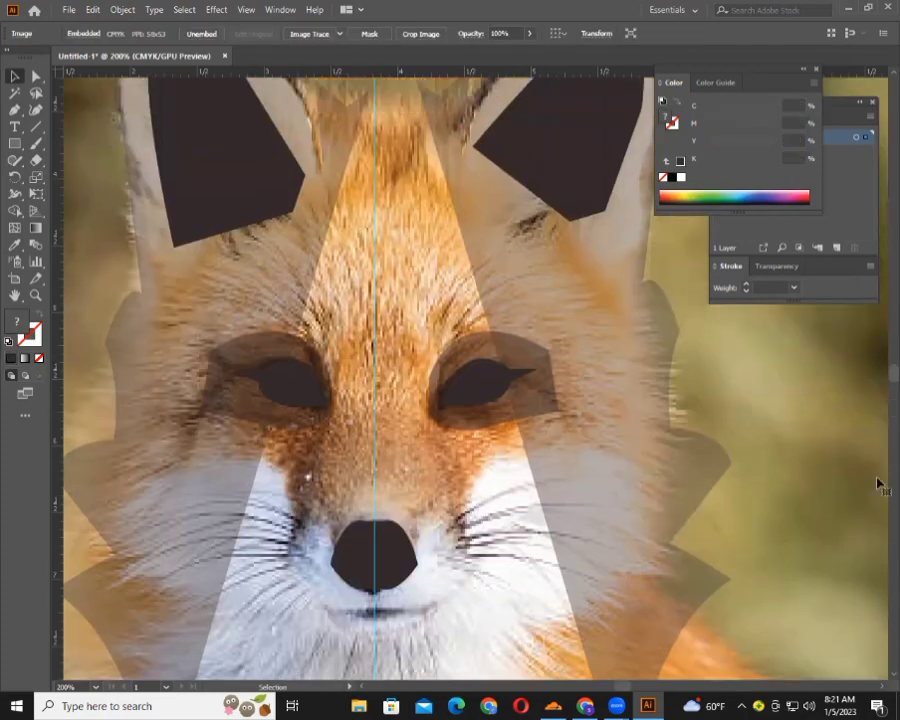
scroll(740, 463, down, 1)
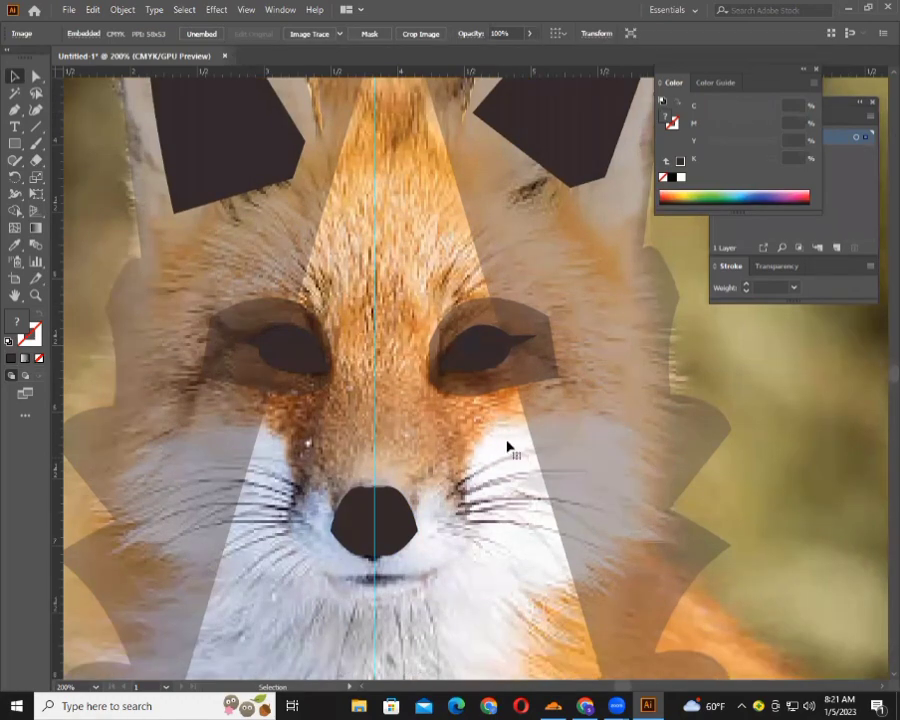
scroll(12, 237, down, 3)
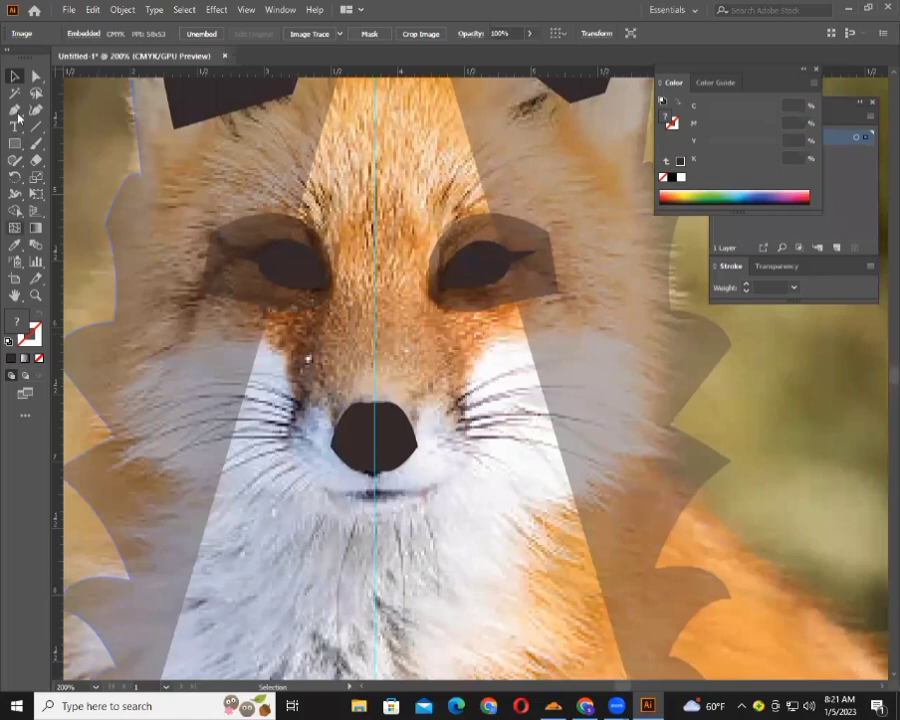
click(14, 109)
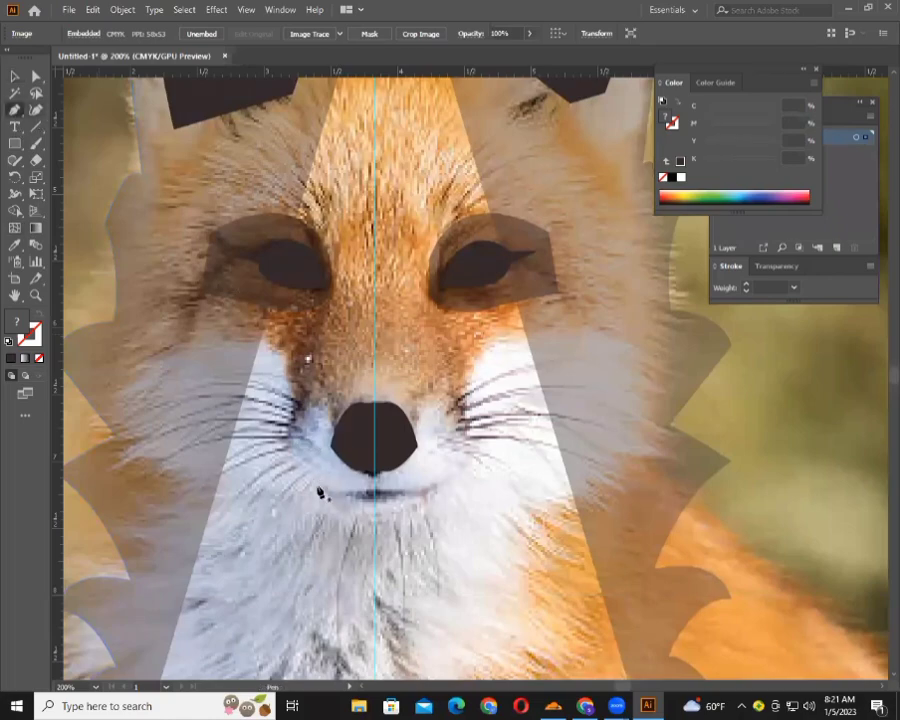
scroll(356, 476, down, 1)
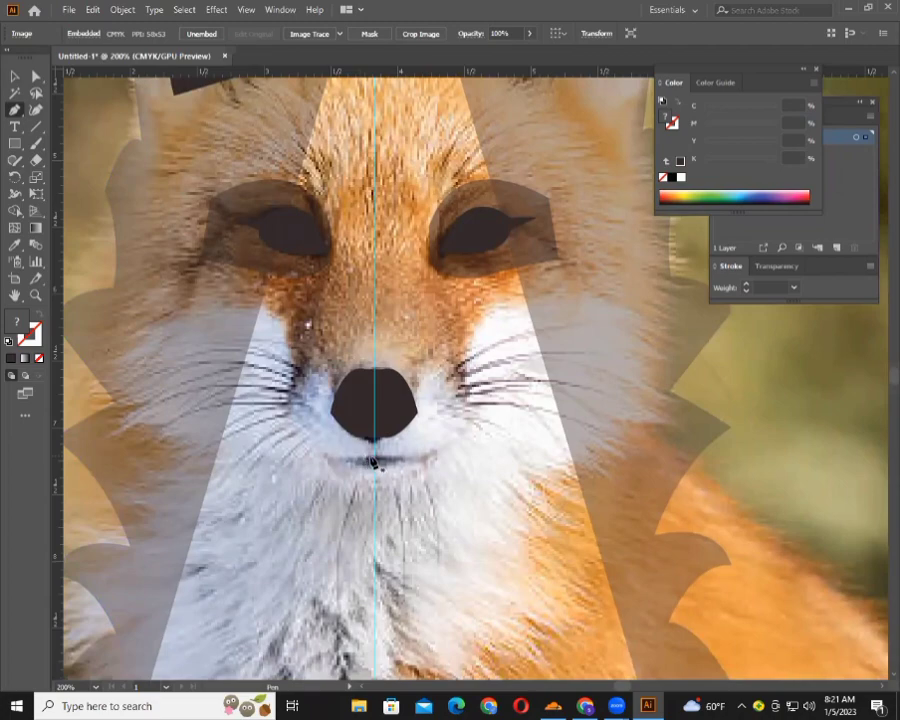
Pen-draw a dark angular shape from the mouth out to the left whiskers and up to the nose.
click(327, 460)
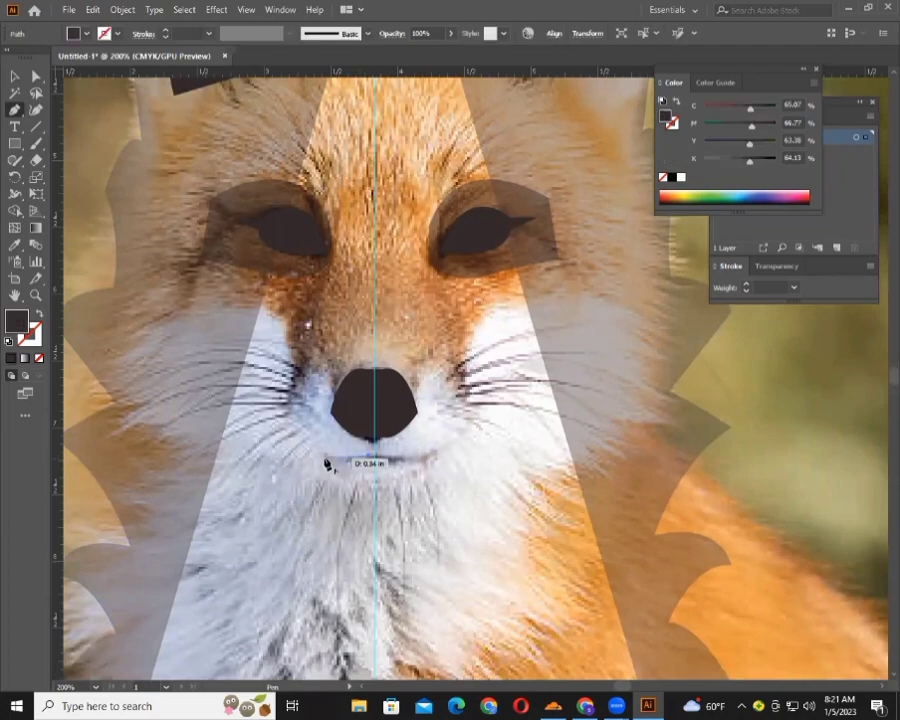
click(286, 414)
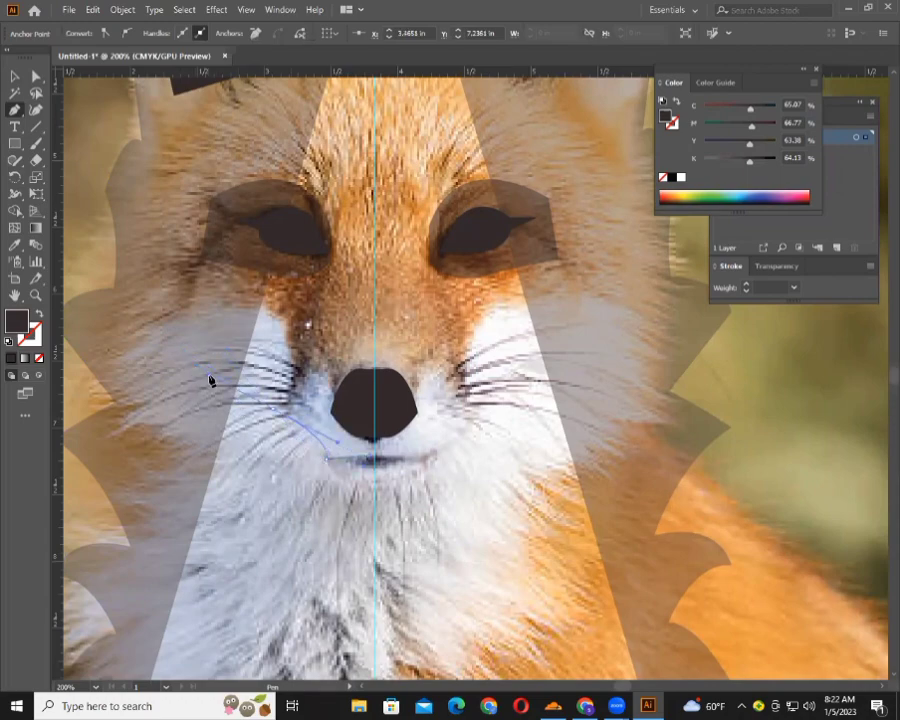
mouse_move(211, 380)
mouse_down()
mouse_move(283, 420)
mouse_move(275, 411)
mouse_up()
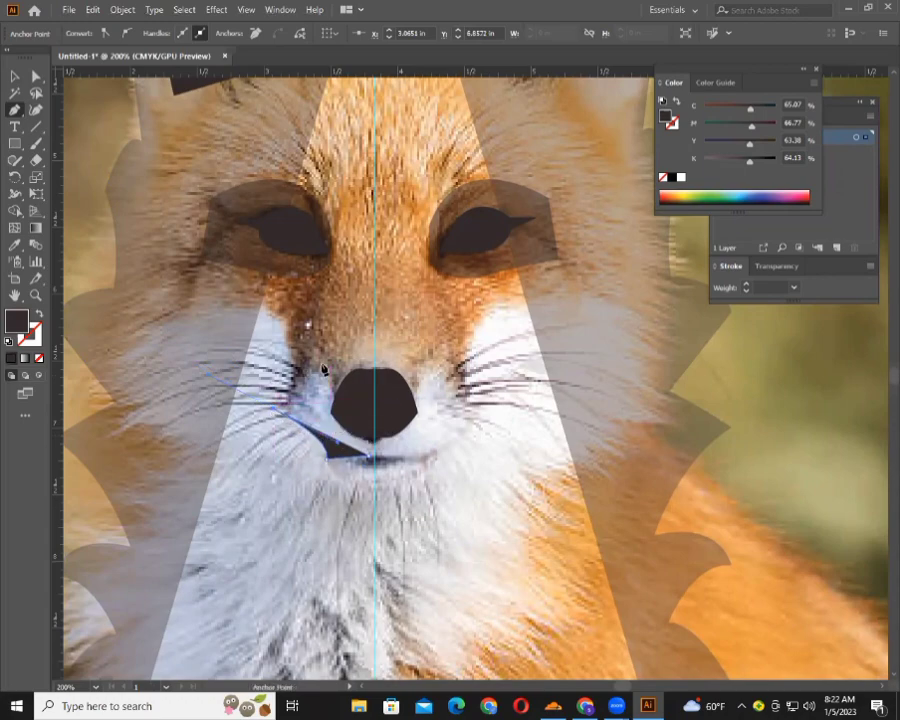
mouse_move(322, 369)
mouse_down()
mouse_move(303, 372)
mouse_move(332, 411)
mouse_move(347, 373)
mouse_up()
click(304, 374)
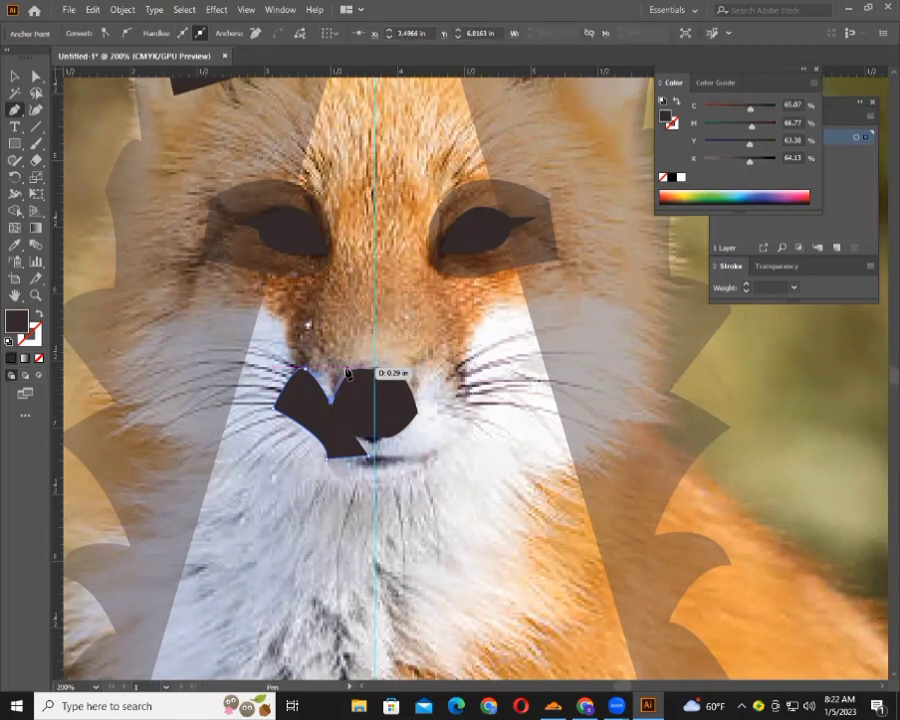
click(14, 76)
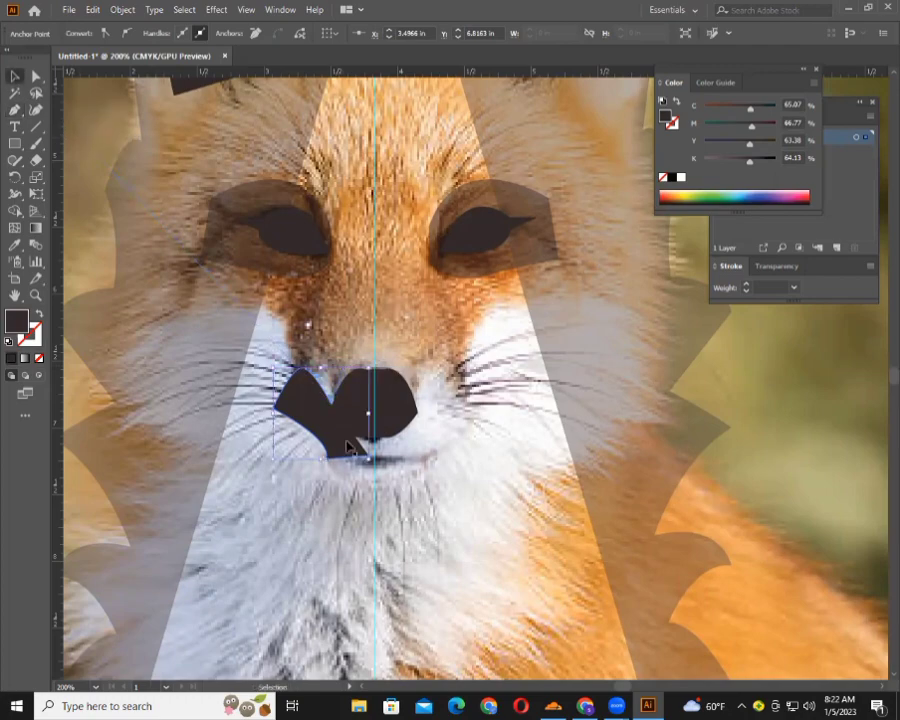
Reflect a copy of the muzzle shape vertically and align it beside the left half.
right_click(402, 396)
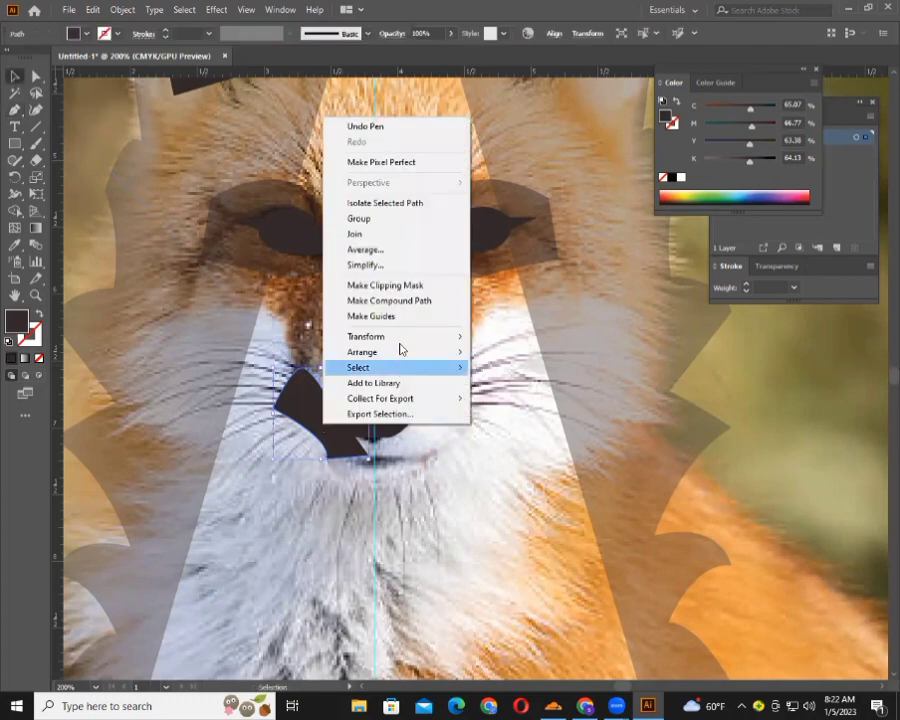
mouse_move(392, 336)
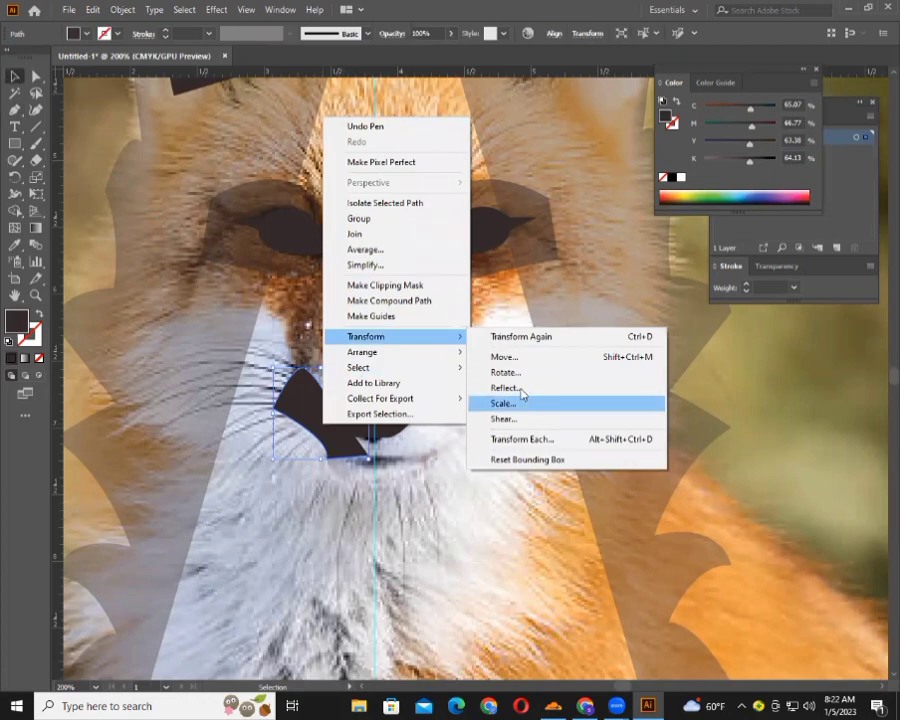
click(498, 387)
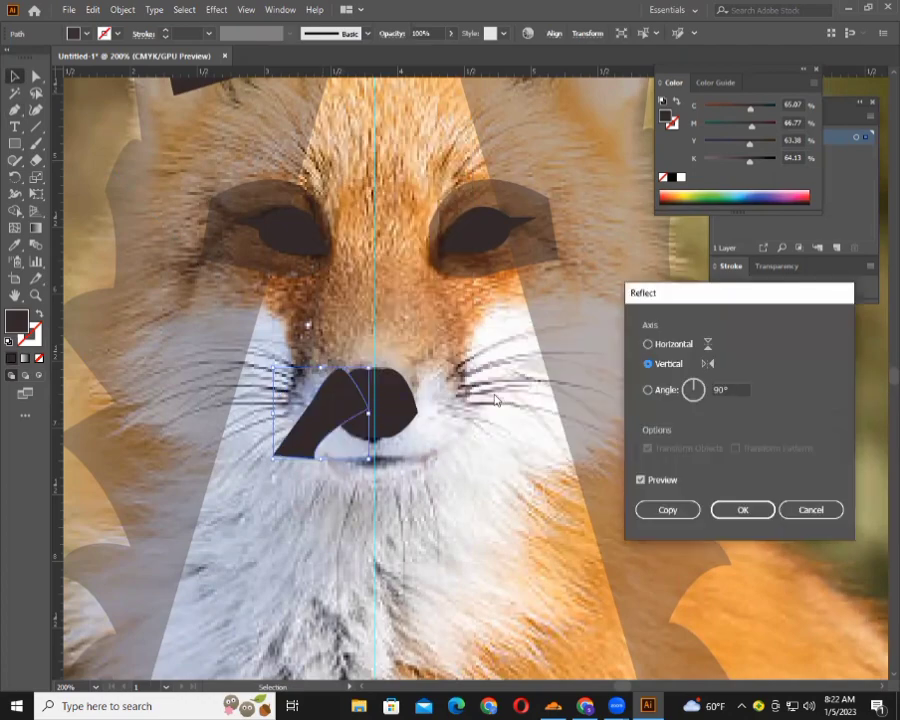
click(667, 509)
drag(419, 411, 504, 450)
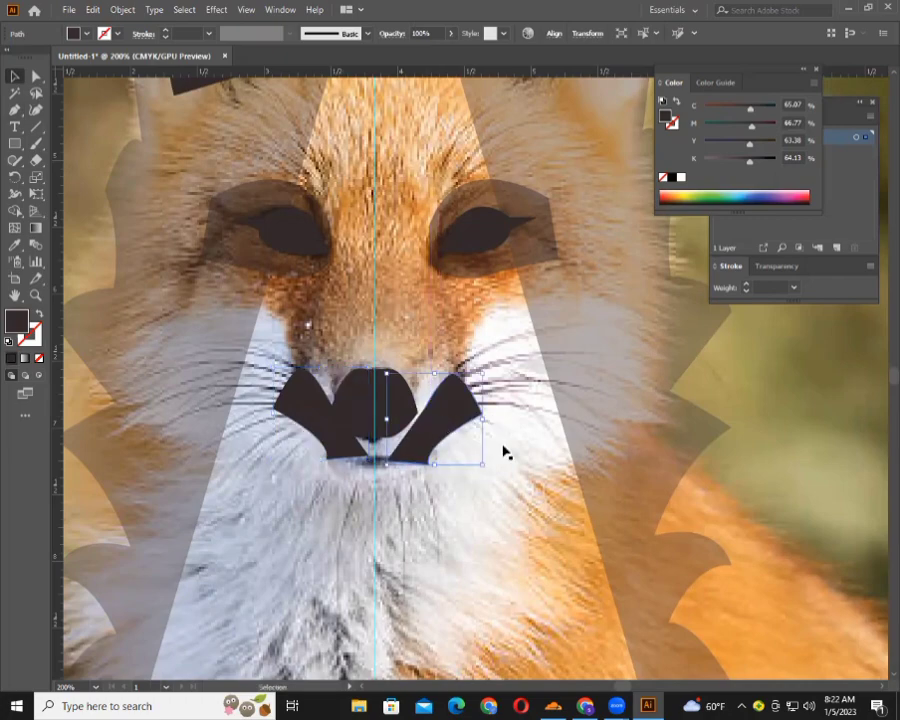
drag(438, 432, 432, 420)
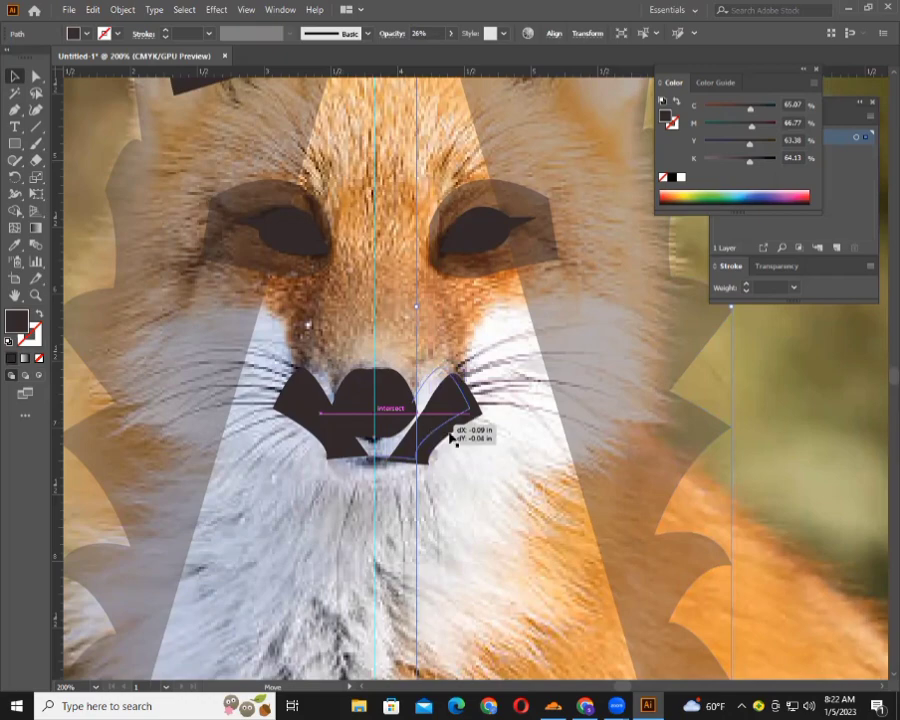
drag(432, 420, 426, 416)
click(745, 480)
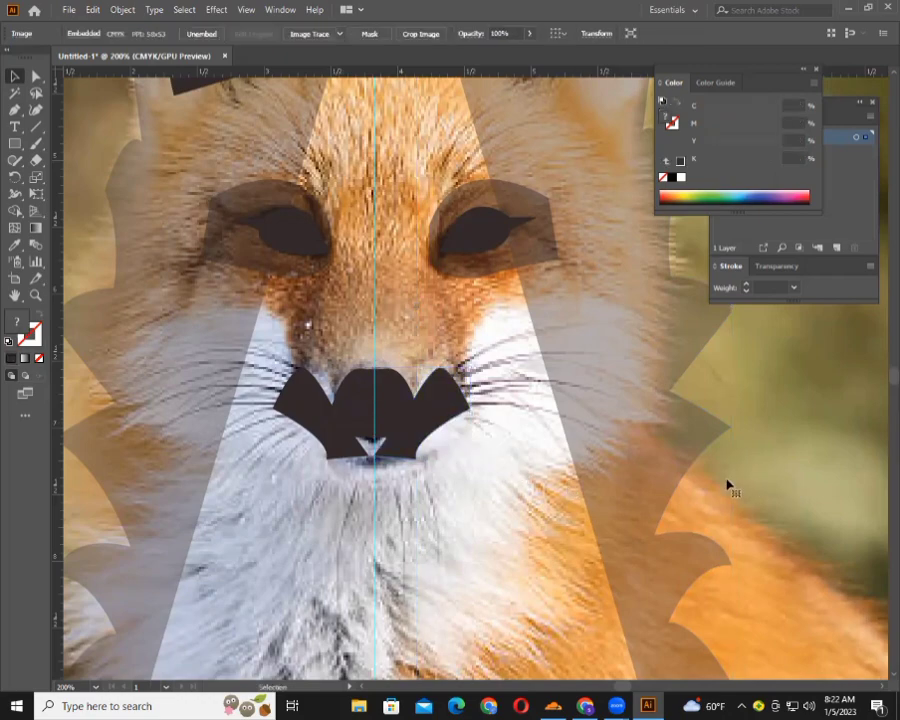
Select the Pen tool and scroll the canvas to view the whole fox face and the page below.
scroll(757, 478, up, 2)
scroll(756, 474, up, 1)
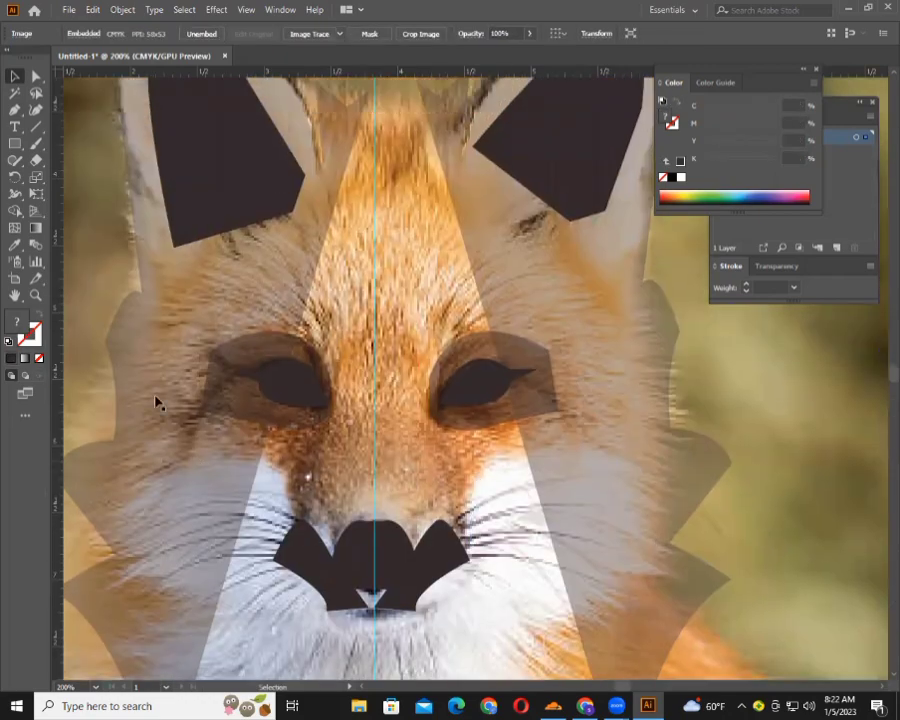
click(17, 108)
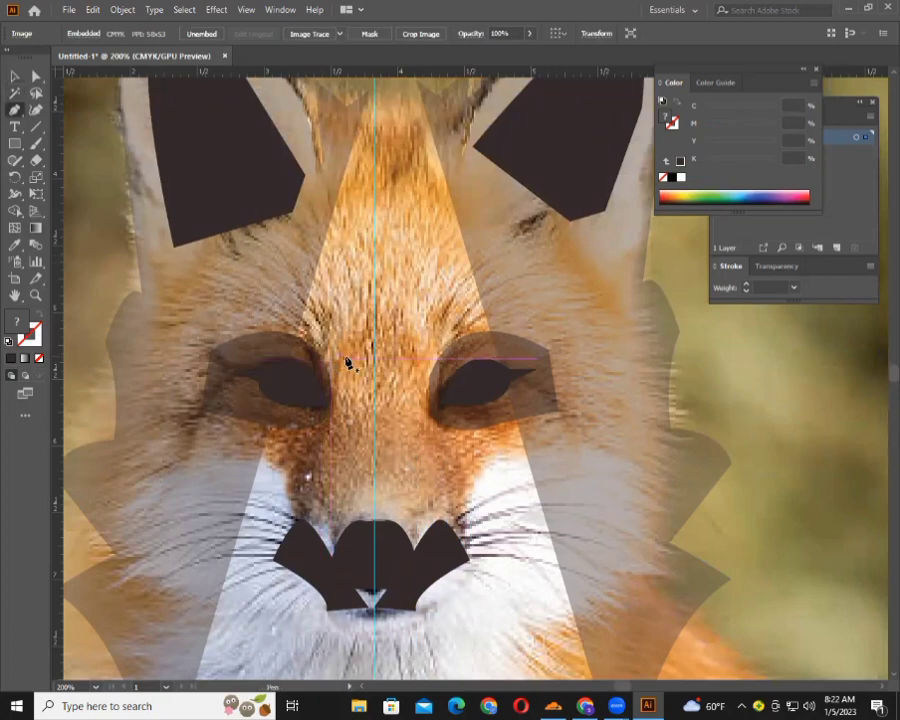
scroll(347, 363, down, 1)
scroll(347, 363, down, 1)
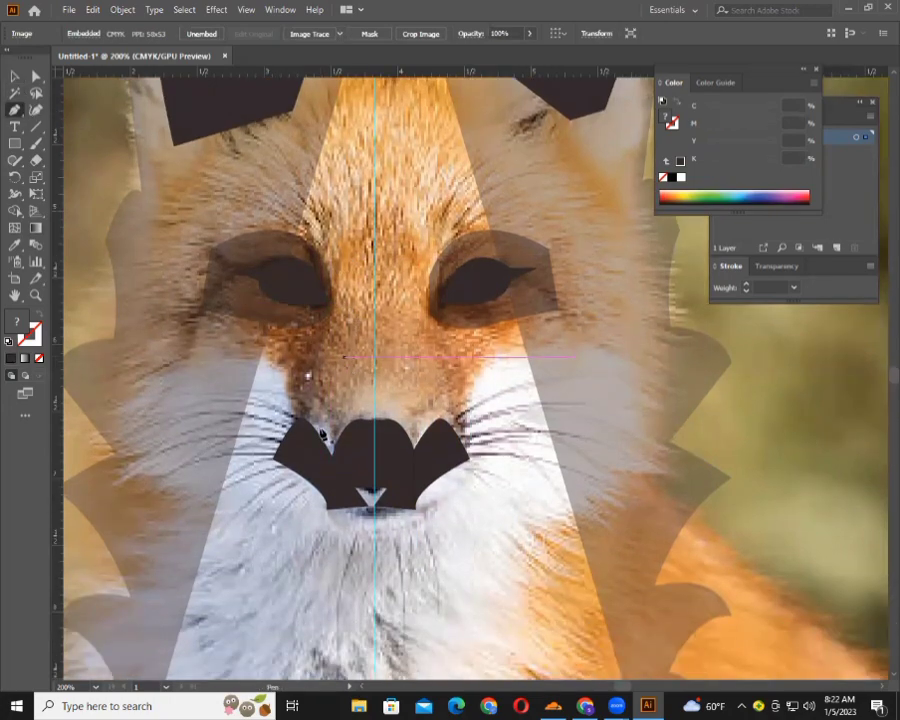
scroll(370, 525, down, 2)
scroll(370, 525, down, 2)
scroll(370, 525, up, 1)
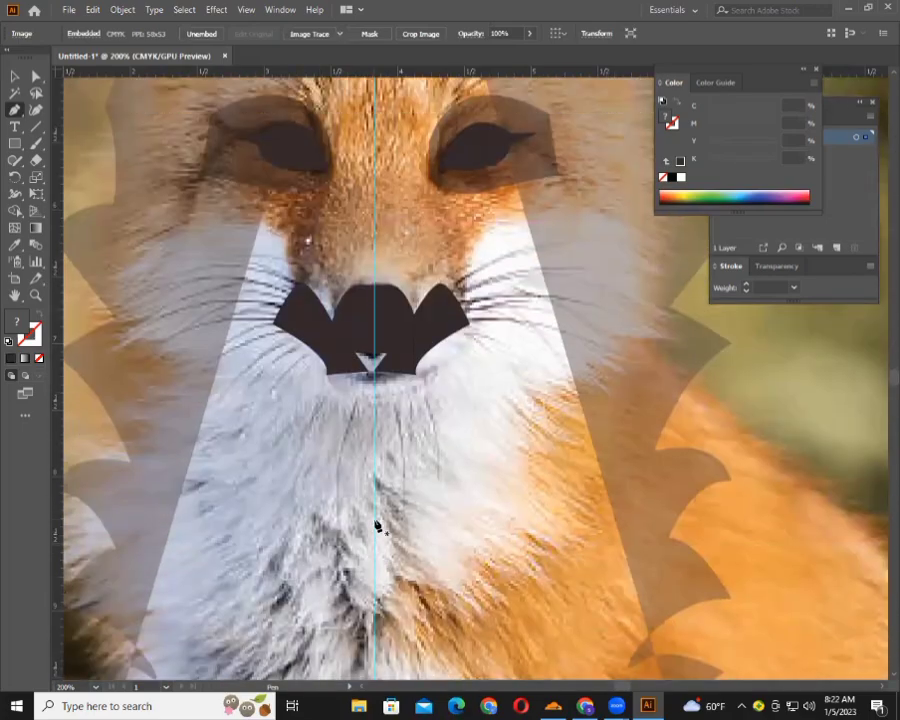
scroll(360, 500, up, 1)
scroll(342, 453, up, 1)
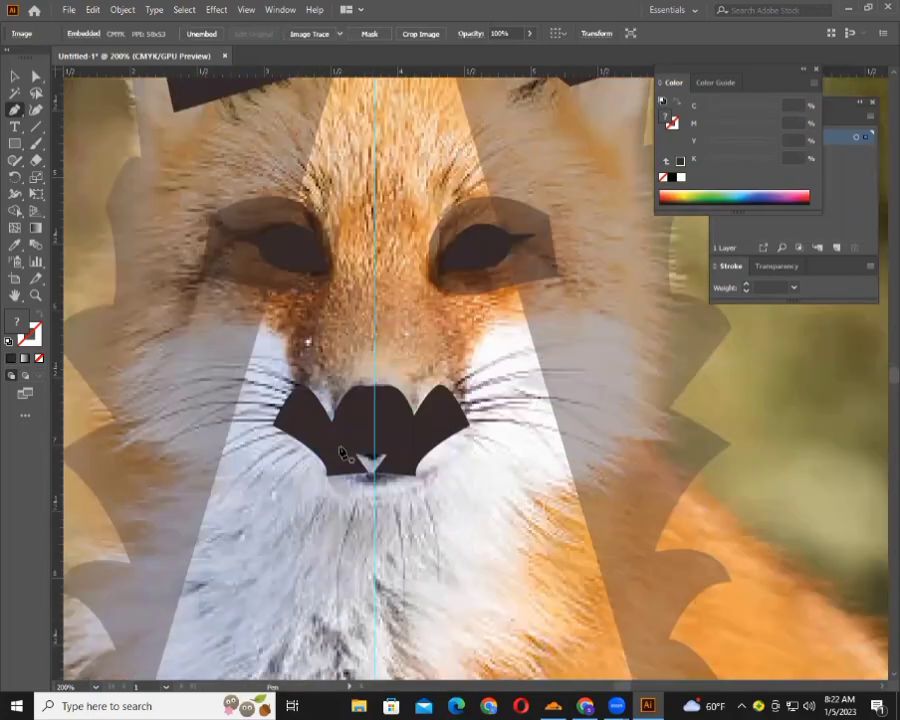
scroll(342, 453, up, 3)
scroll(342, 453, up, 2)
scroll(335, 420, up, 2)
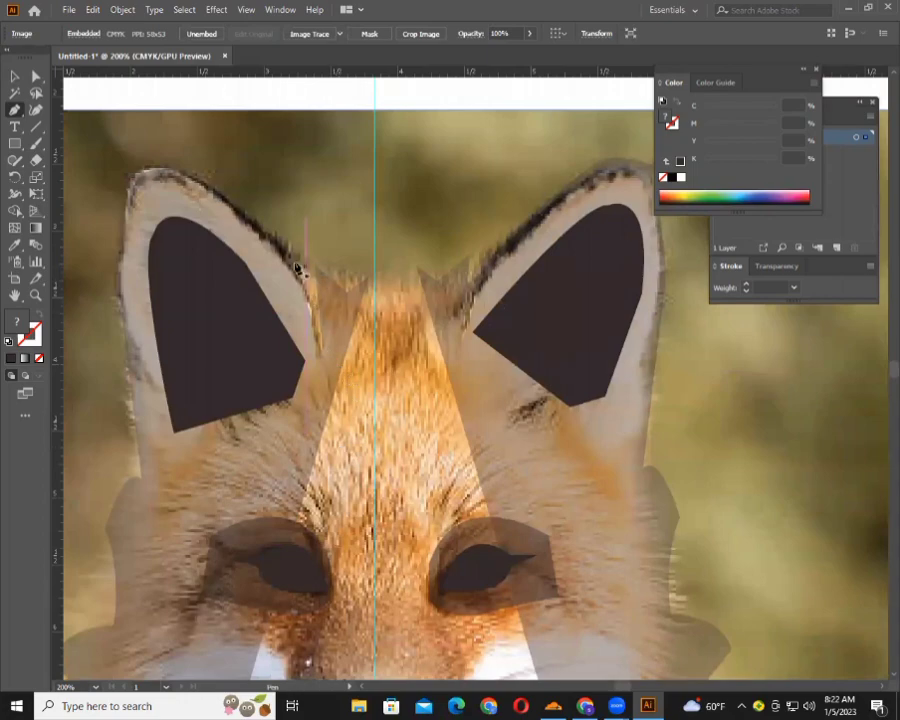
scroll(340, 344, down, 1)
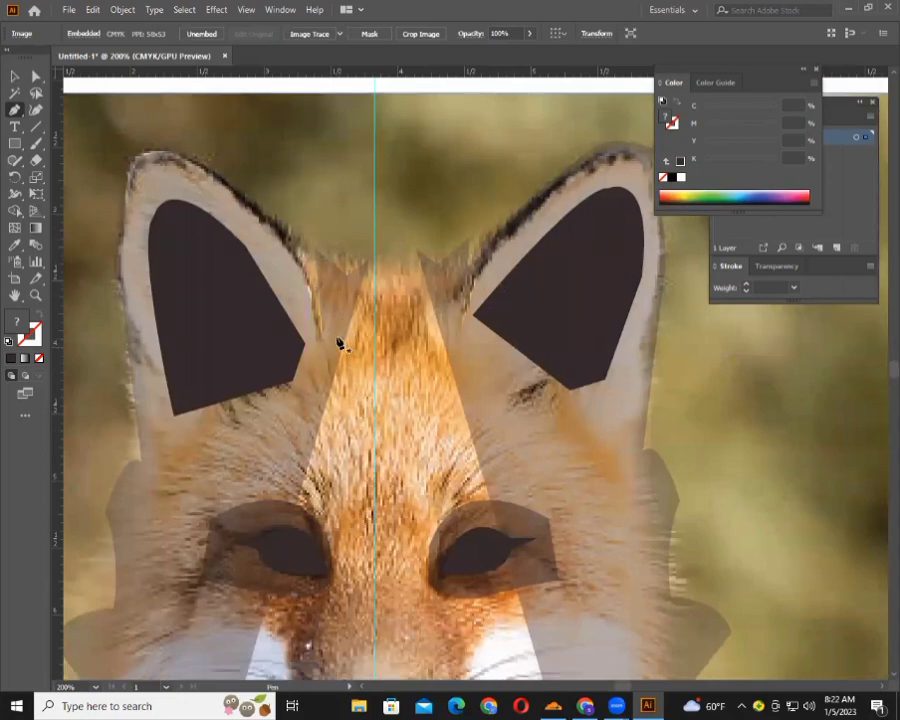
scroll(430, 305, down, 1)
scroll(423, 292, down, 1)
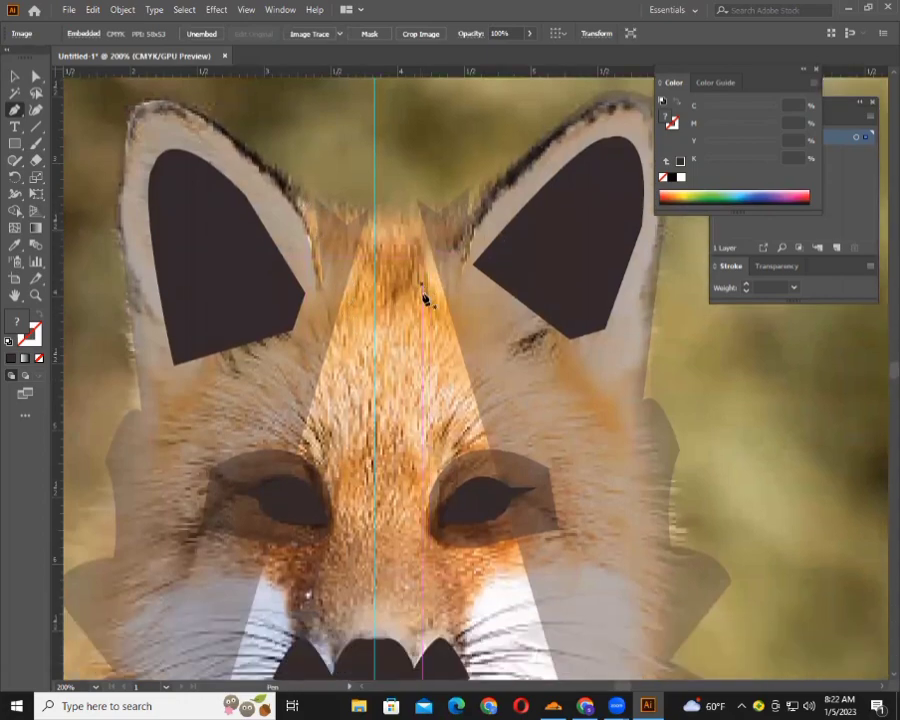
scroll(430, 330, down, 2)
scroll(437, 351, down, 2)
scroll(438, 351, down, 1)
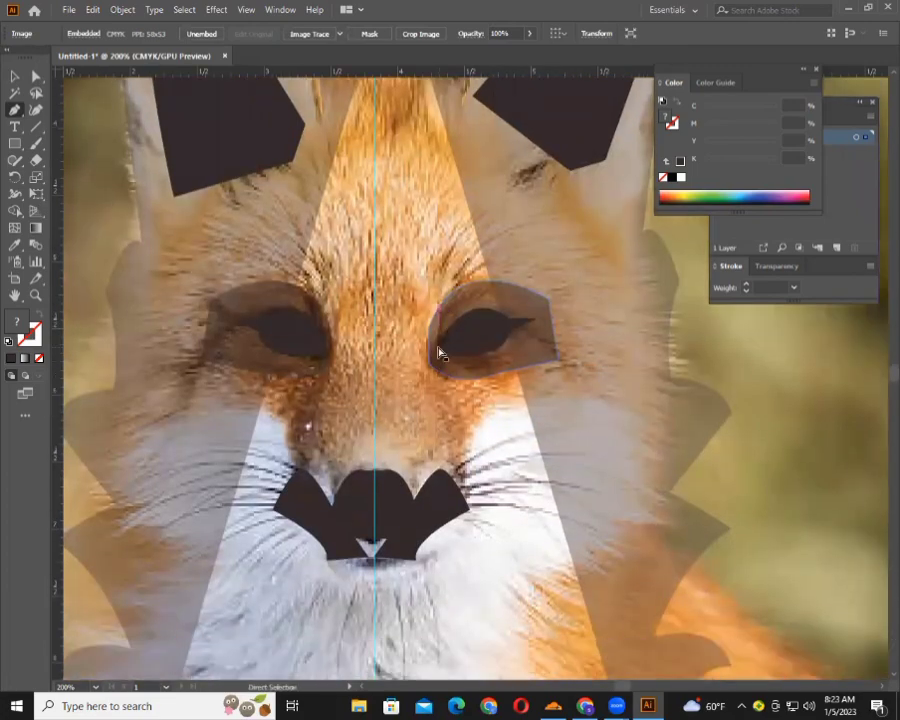
scroll(445, 370, down, 1)
scroll(451, 397, down, 1)
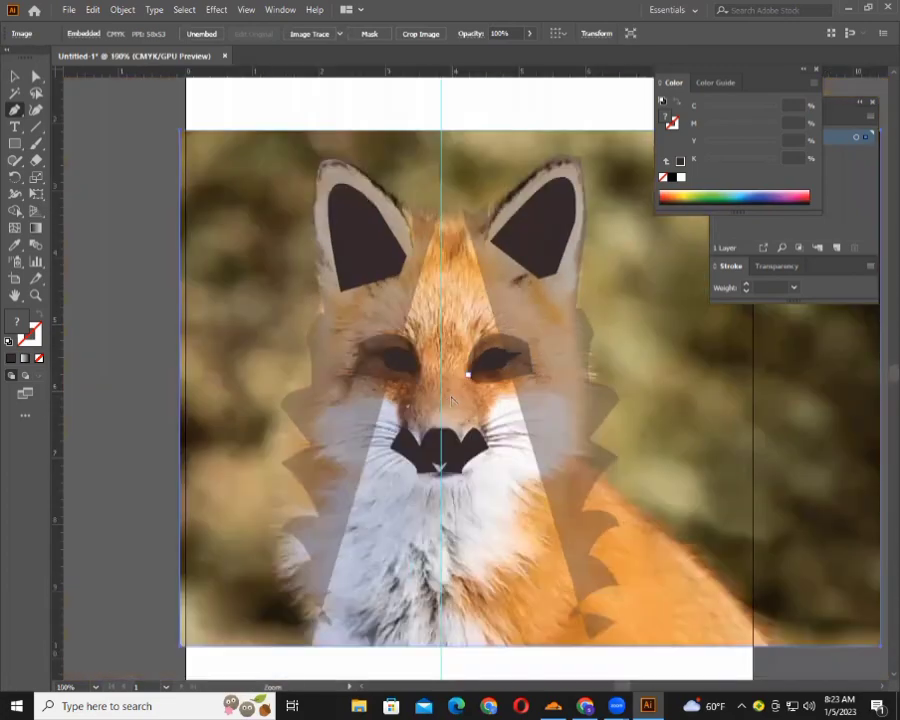
scroll(462, 385, down, 1)
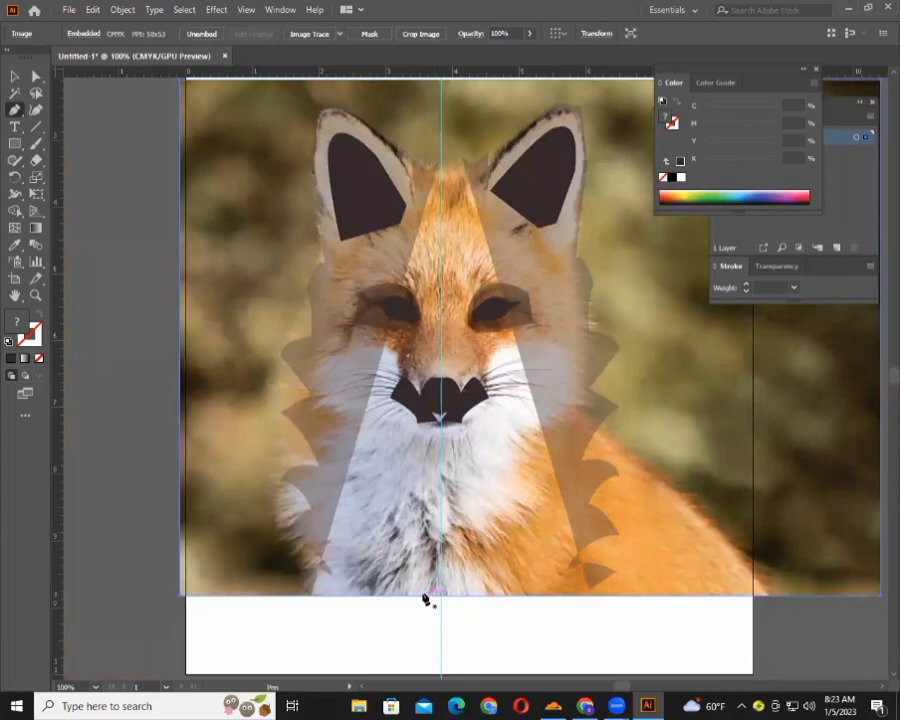
click(405, 493)
click(395, 541)
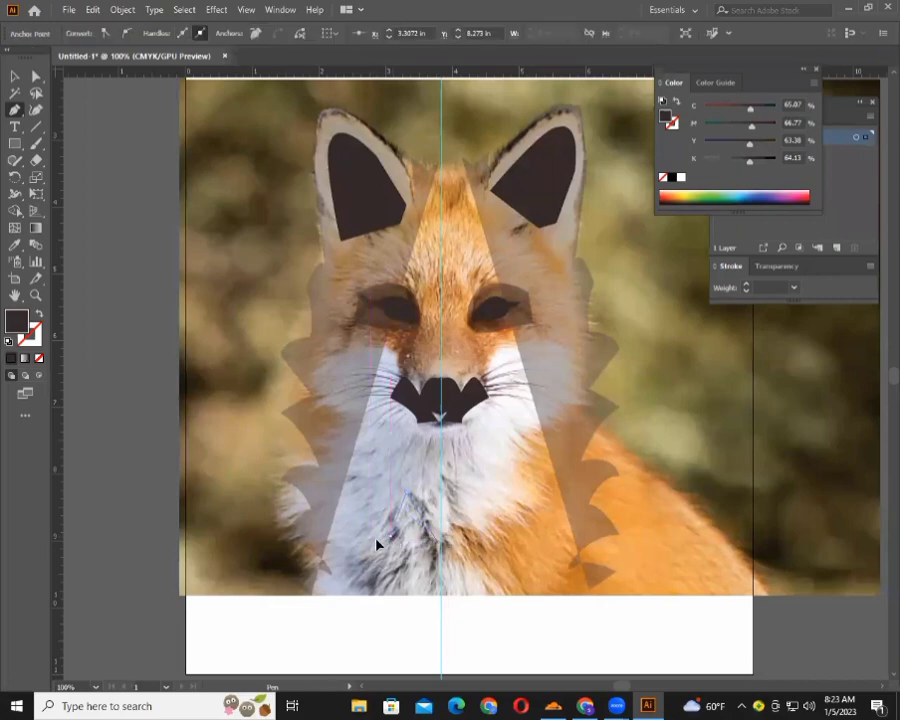
click(389, 538)
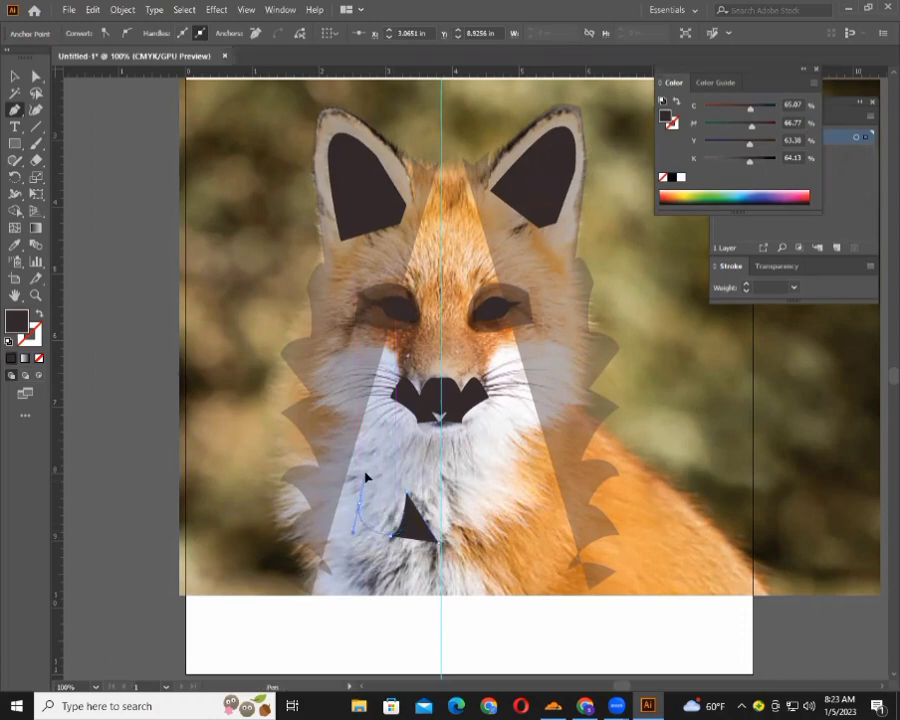
click(330, 496)
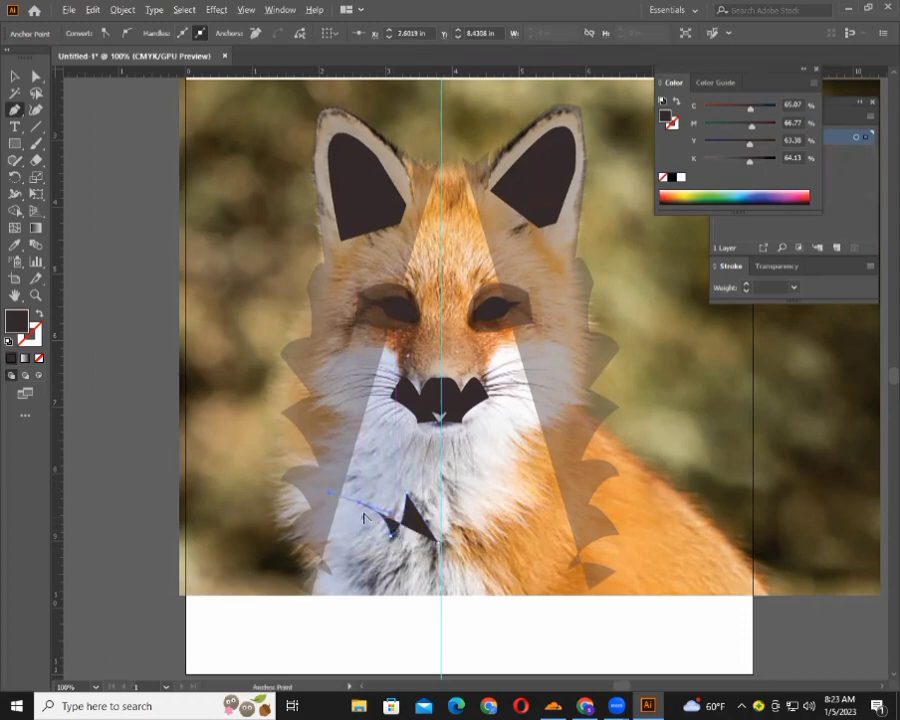
click(352, 512)
click(356, 541)
drag(356, 541, 326, 558)
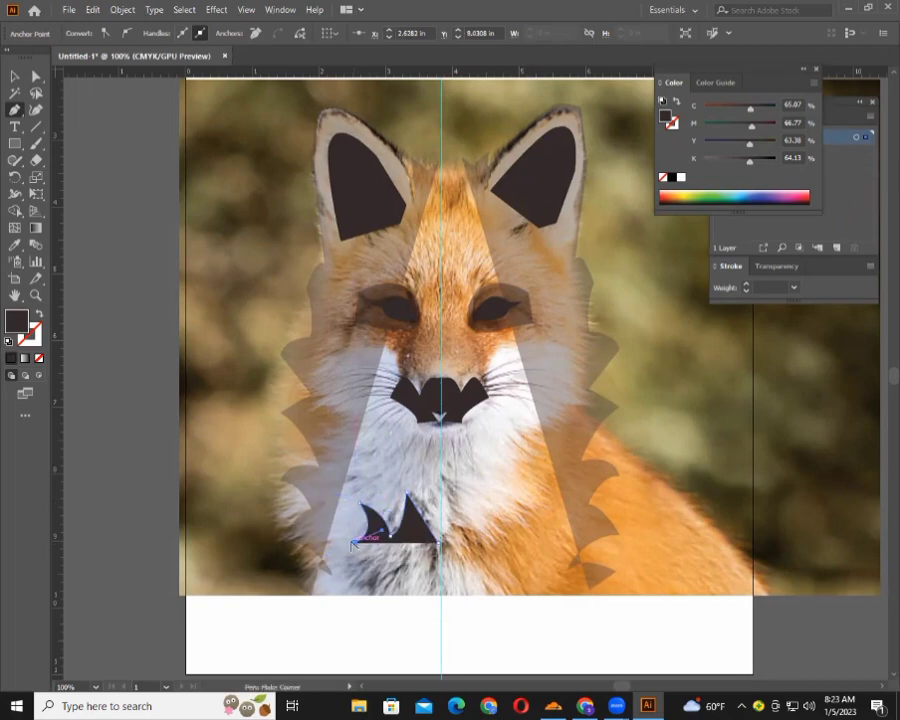
click(352, 543)
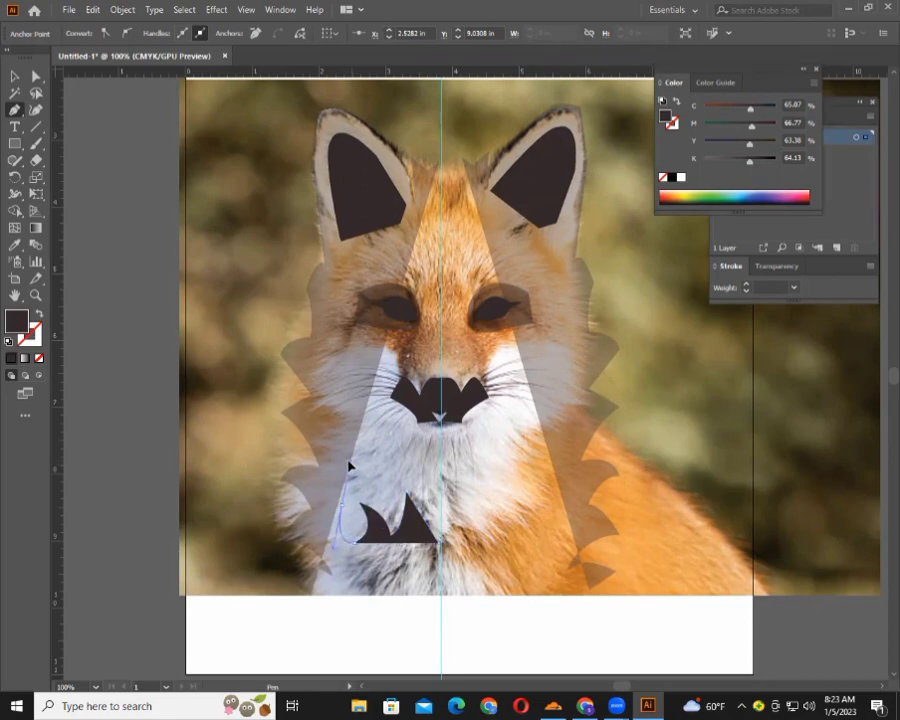
click(330, 490)
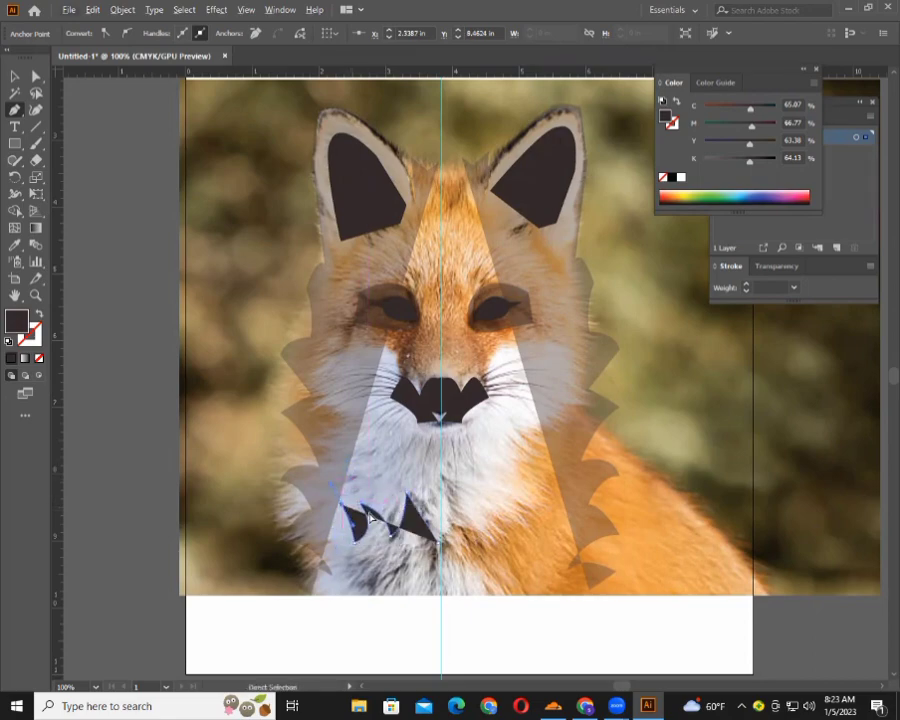
key(ctrl+z)
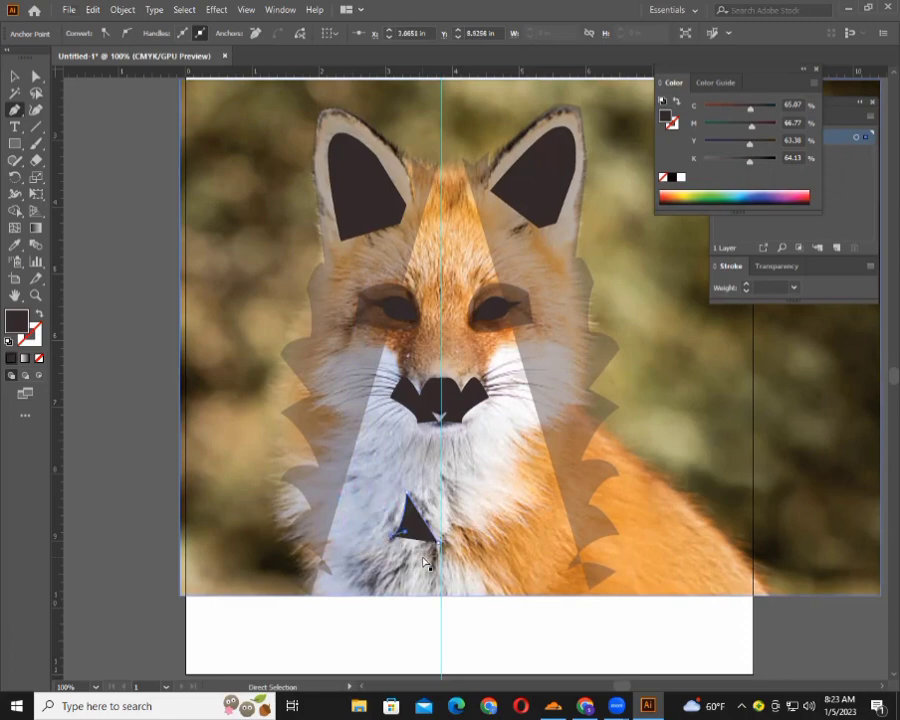
key(ctrl+z)
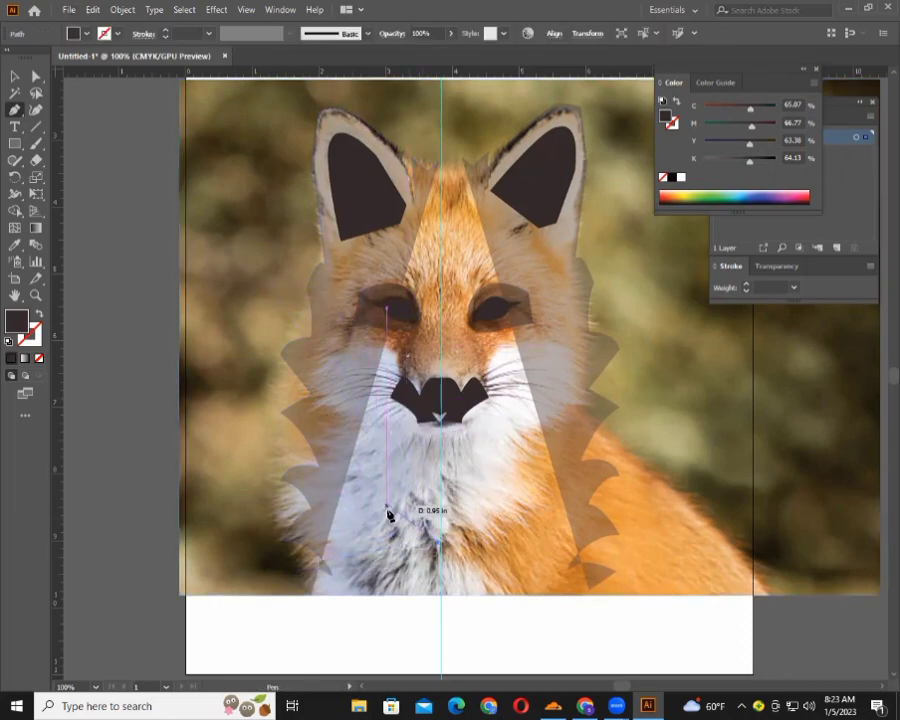
key(ctrl)
ctrl+click(435, 550)
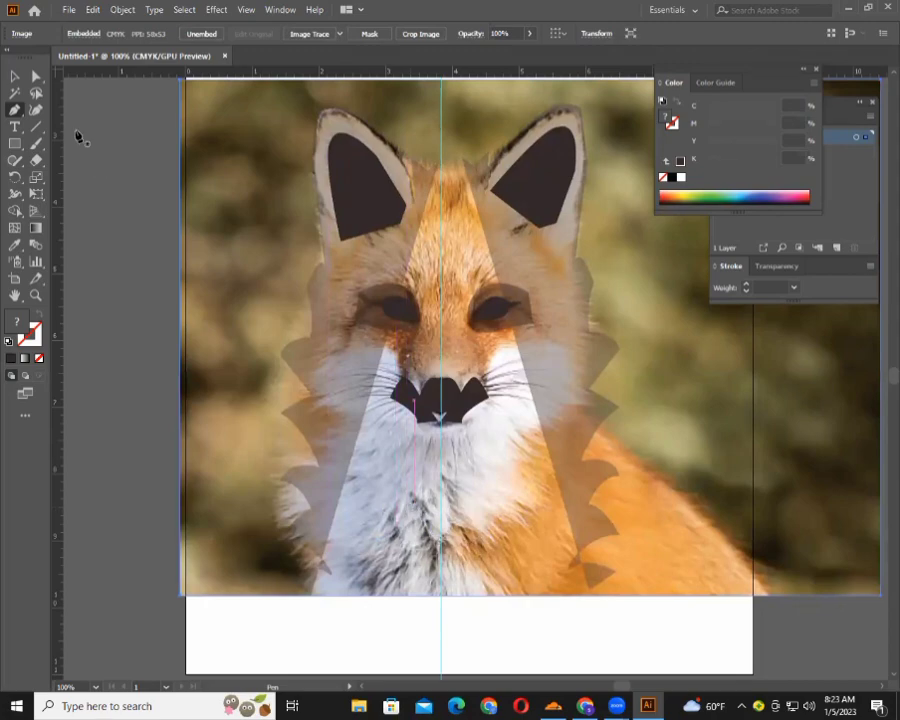
Toggle Layer 1's visibility off and on, then drag the fox photo below the traced shapes.
click(12, 77)
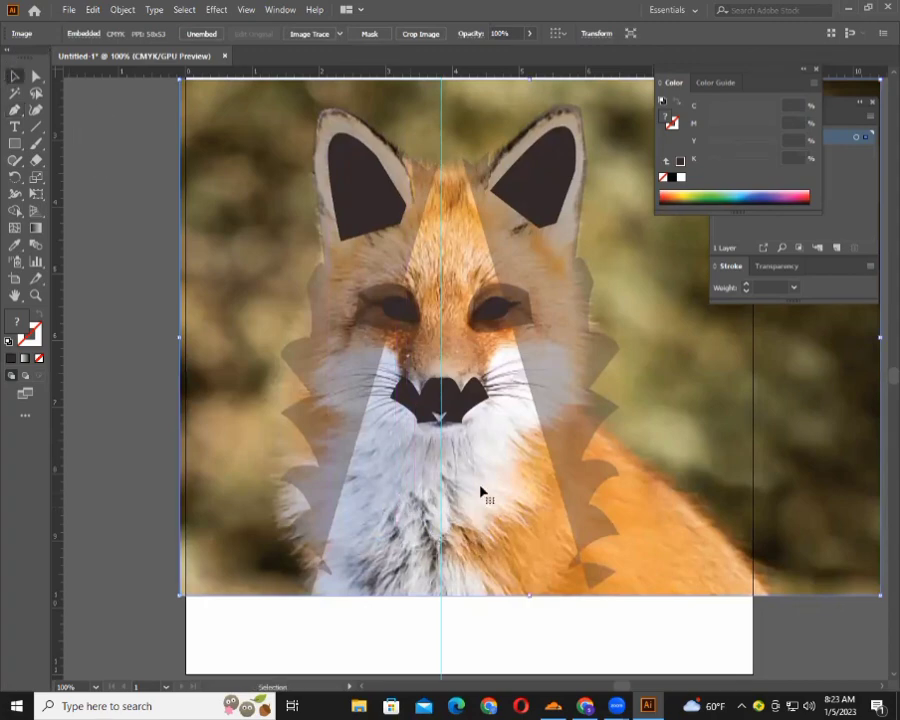
click(857, 170)
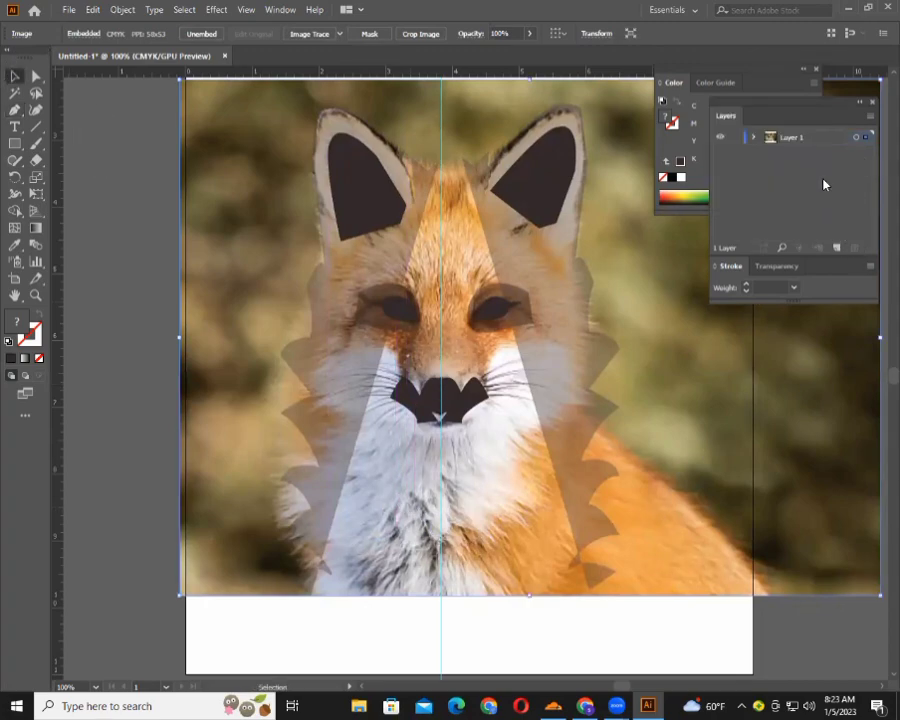
click(722, 139)
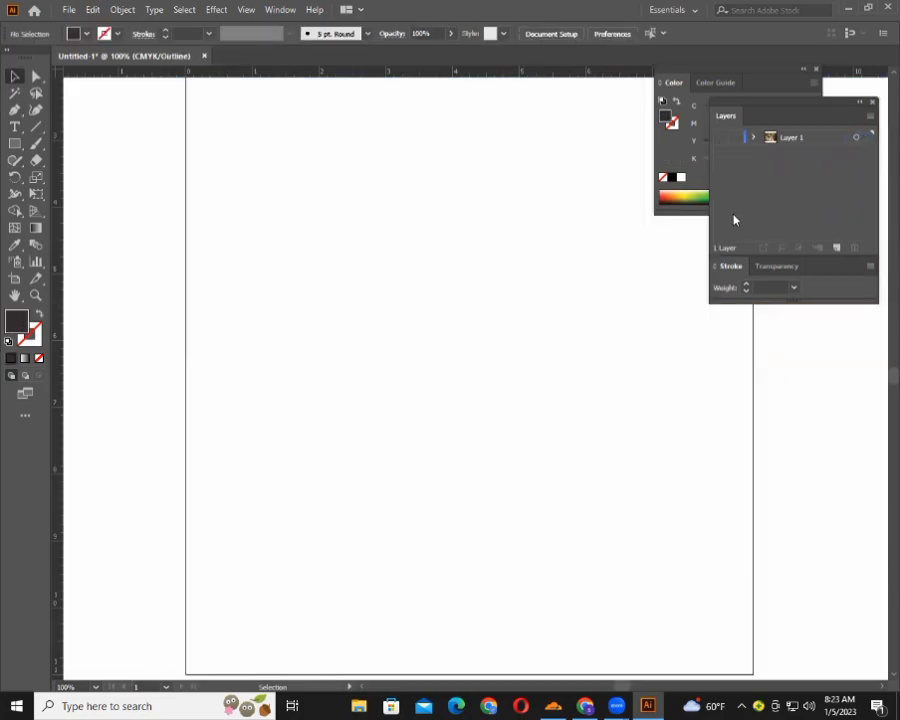
click(720, 138)
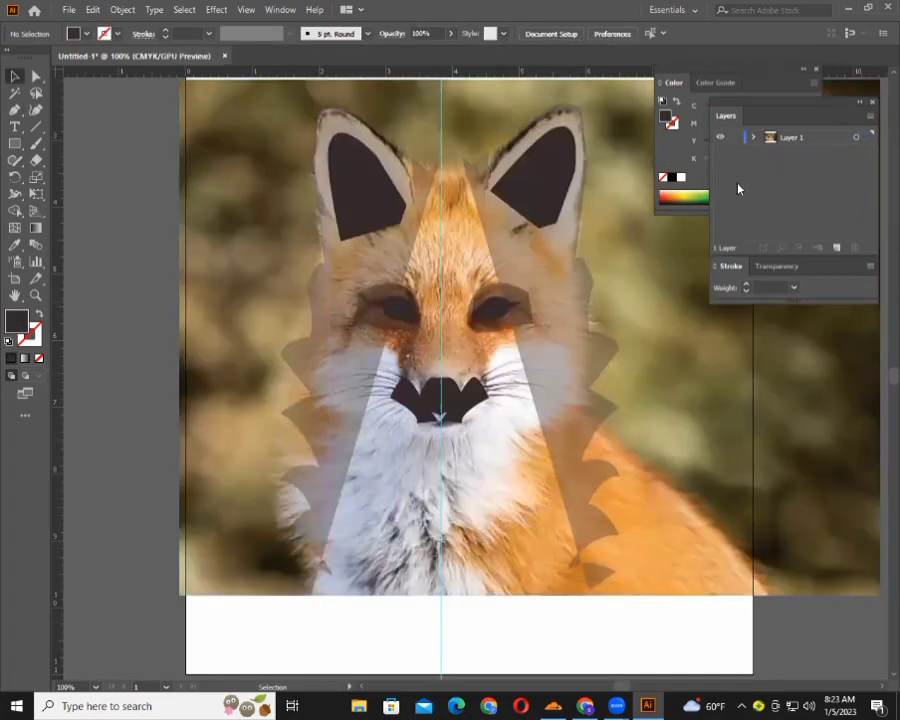
click(230, 205)
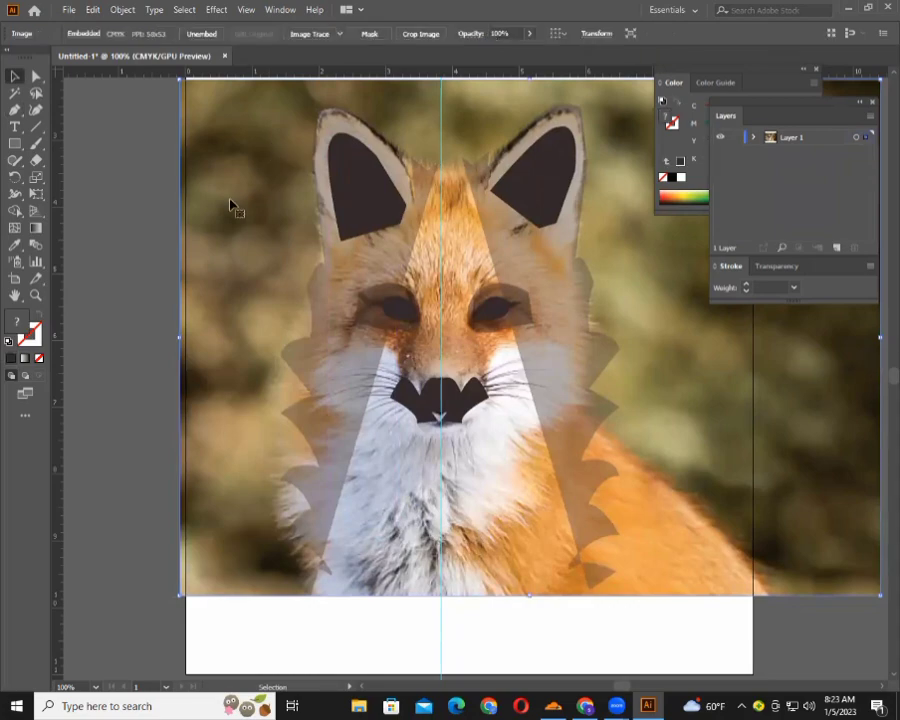
mouse_move(232, 212)
mouse_down()
mouse_move(187, 281)
mouse_move(170, 588)
mouse_move(209, 698)
mouse_up()
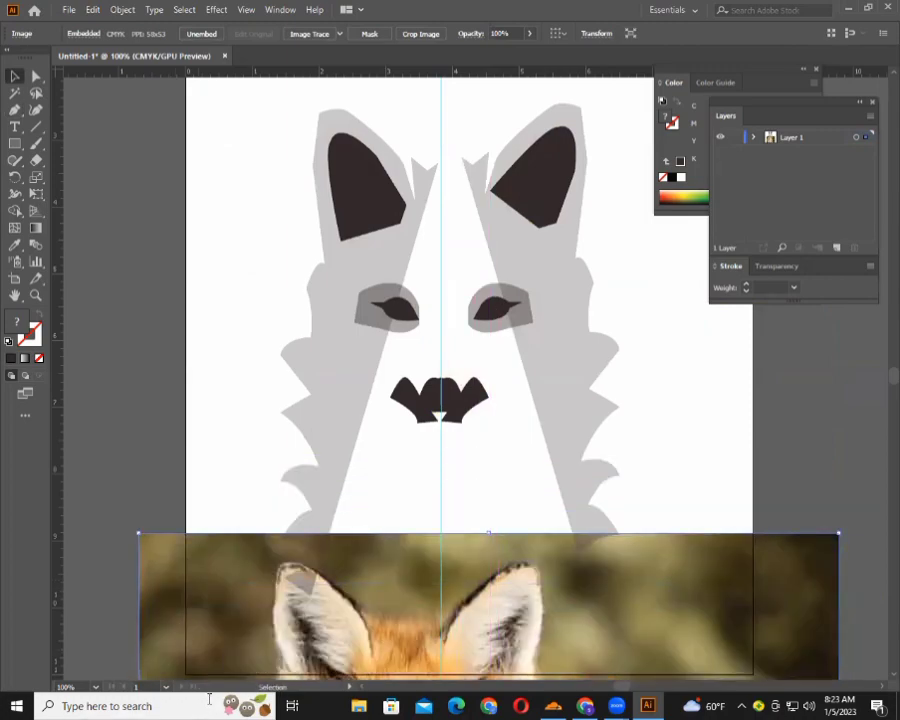
Set the selected fur shapes to 100% opacity.
drag(257, 198, 633, 486)
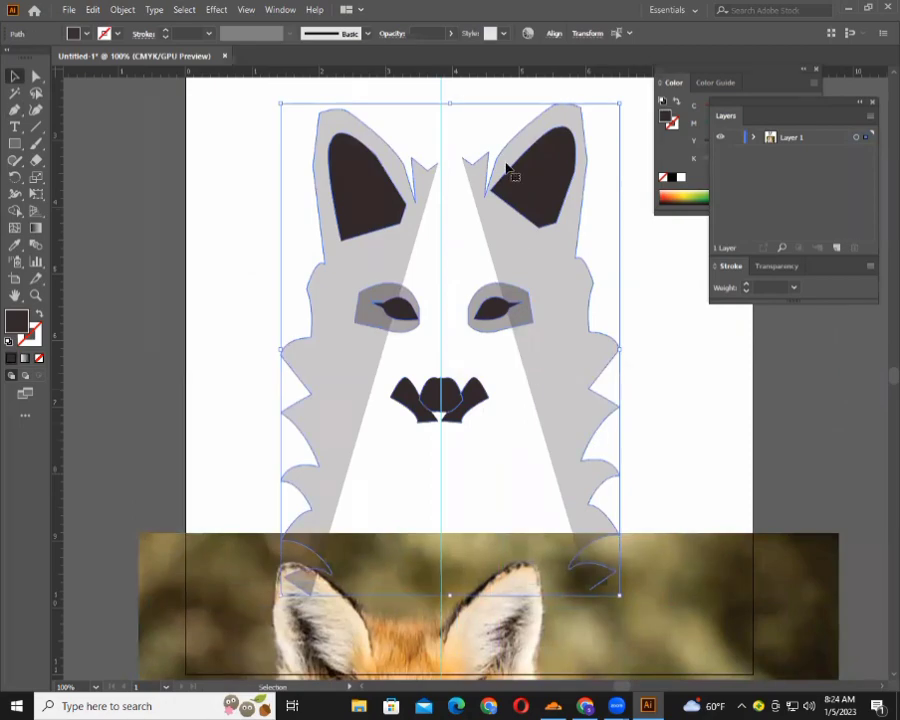
click(438, 32)
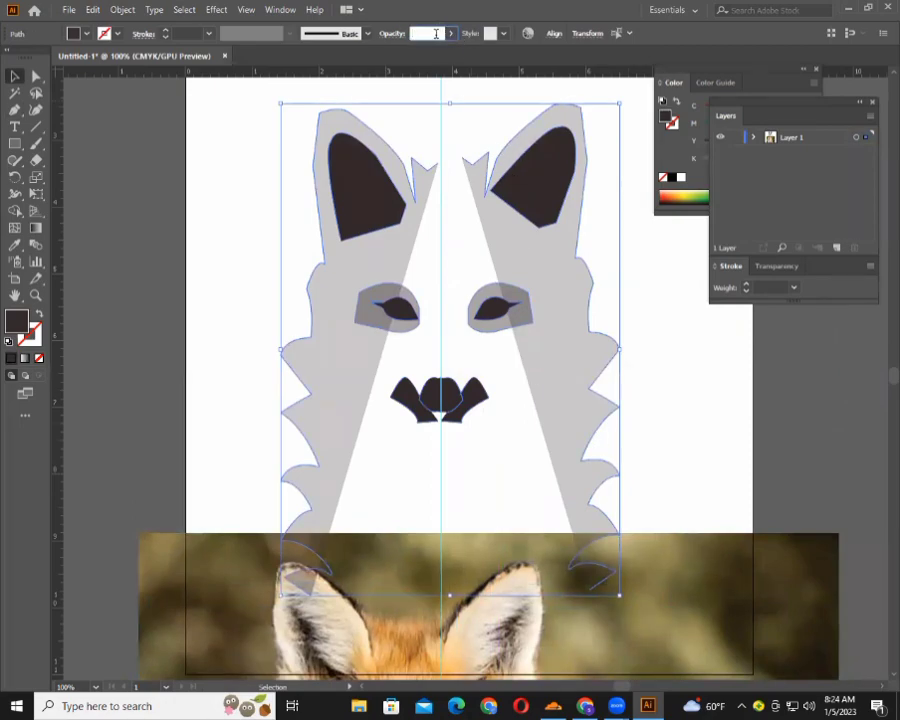
click(452, 33)
click(683, 297)
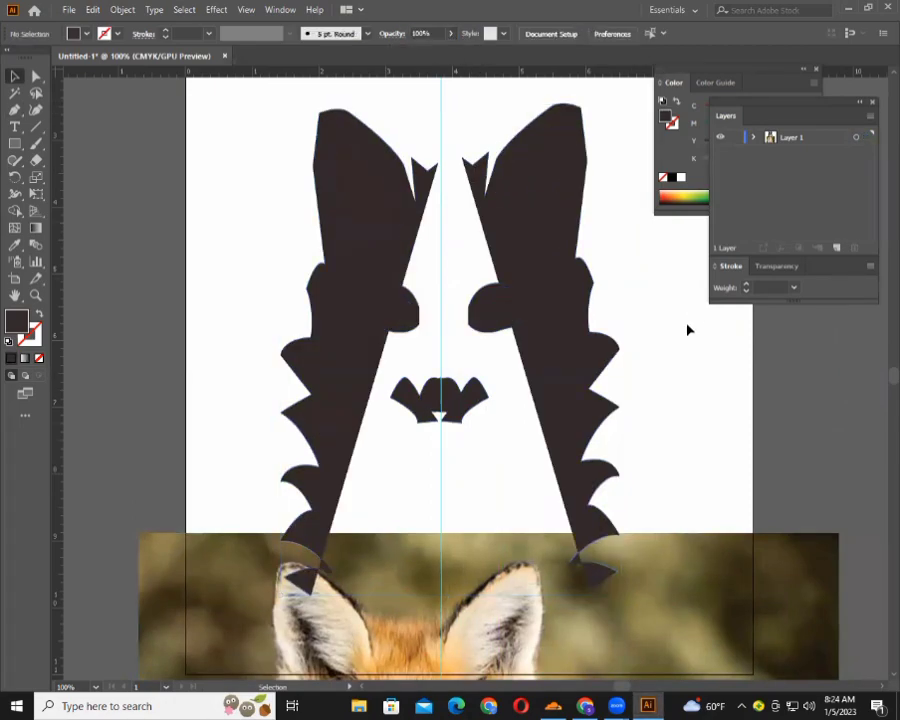
Zoom out and drag the fox photo further down the page.
key(ctrl+minus)
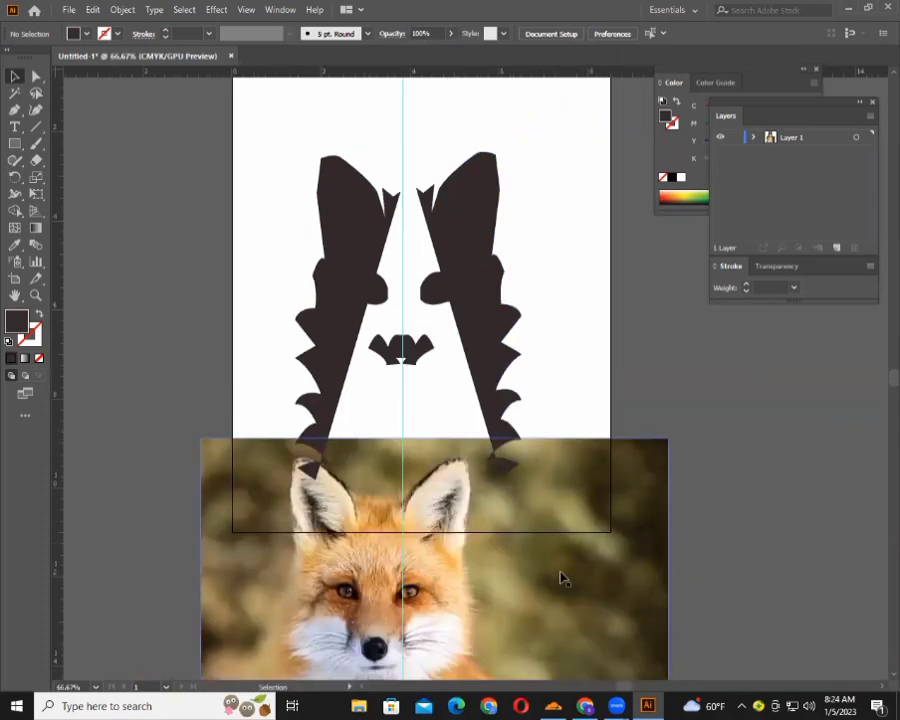
drag(560, 578, 575, 631)
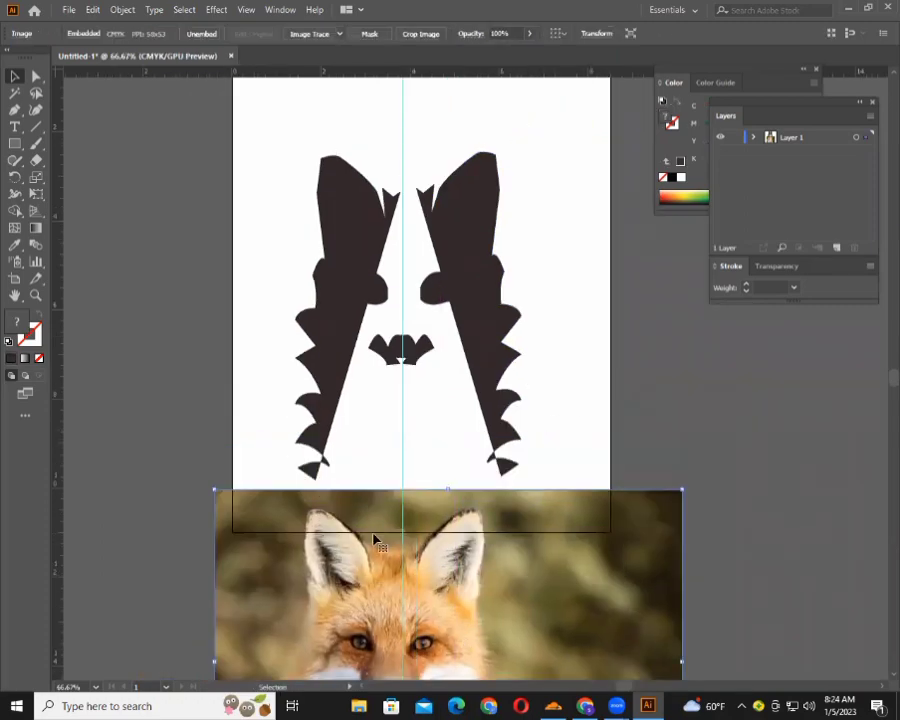
click(489, 337)
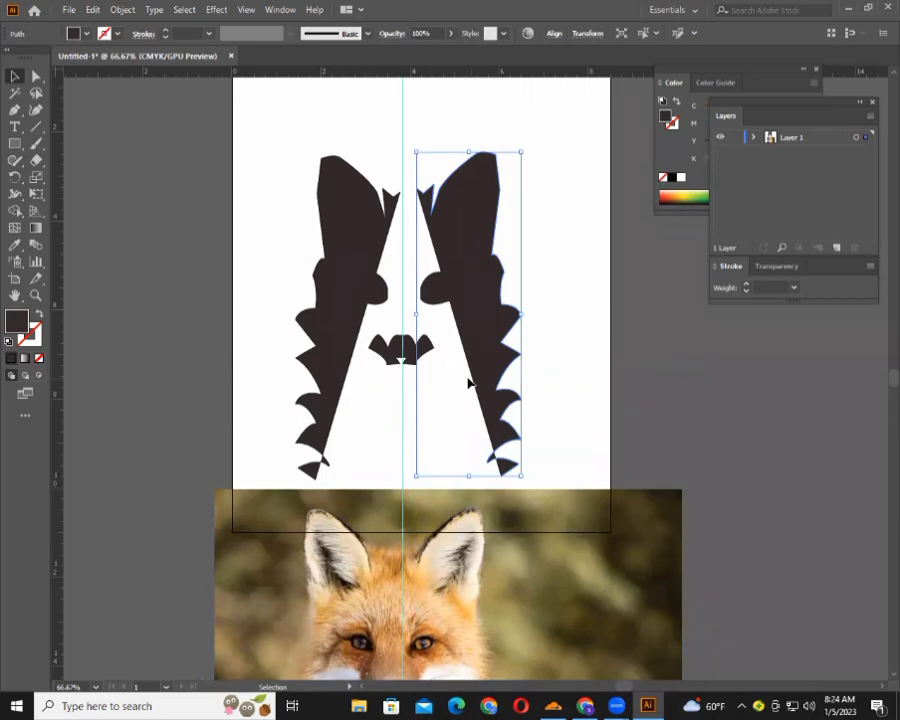
Undo a trial resize of the right fur shape, then drag the fox photo back up behind the shapes.
click(446, 430)
click(486, 368)
drag(416, 477, 366, 524)
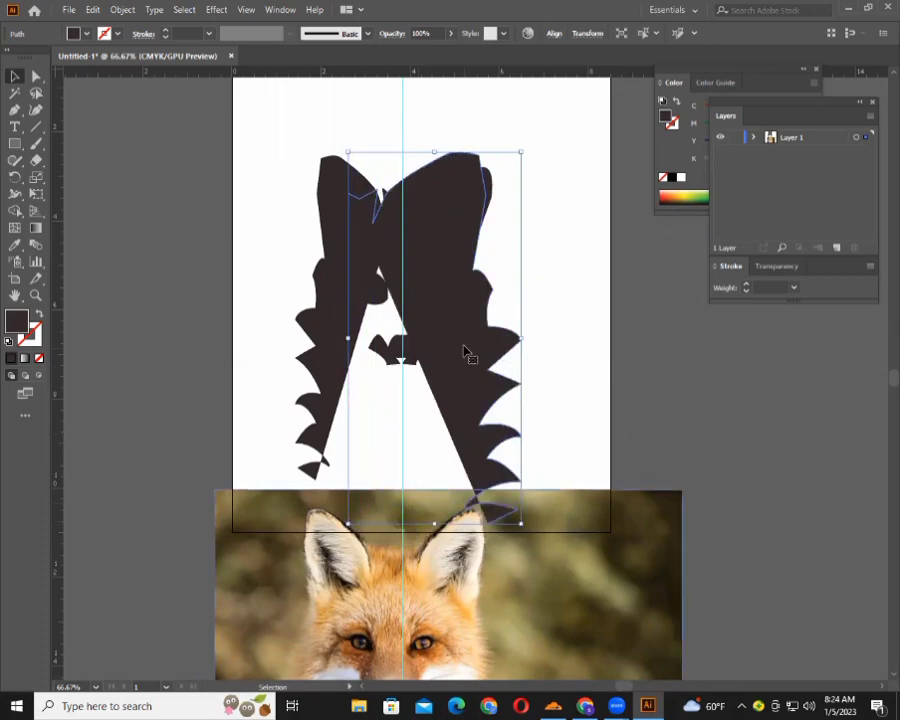
drag(465, 352, 494, 336)
key(a)
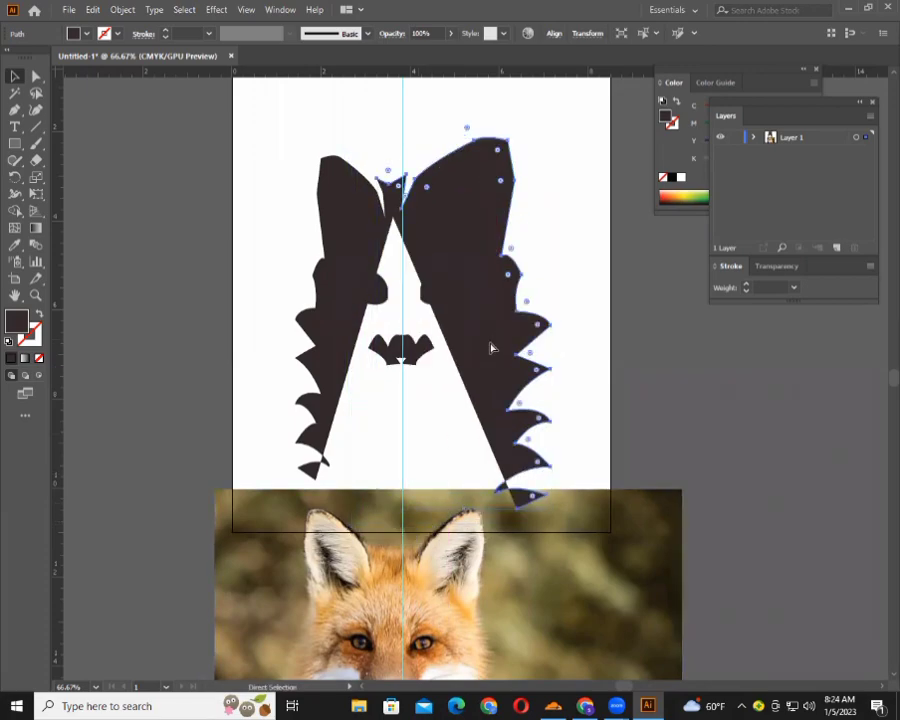
key(ctrl+z)
key(ctrl+z)
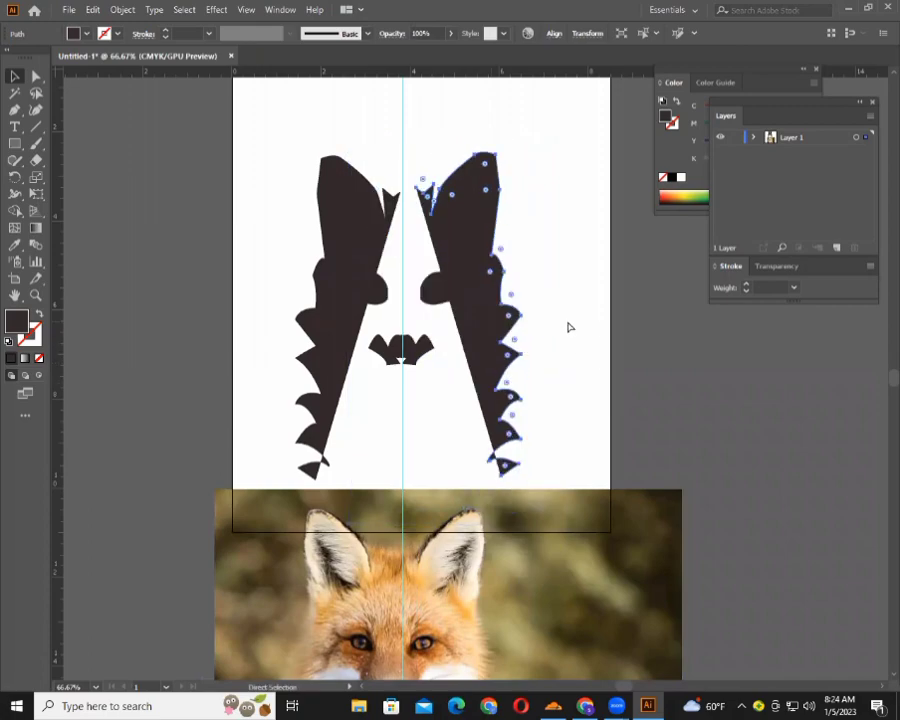
drag(456, 580, 463, 238)
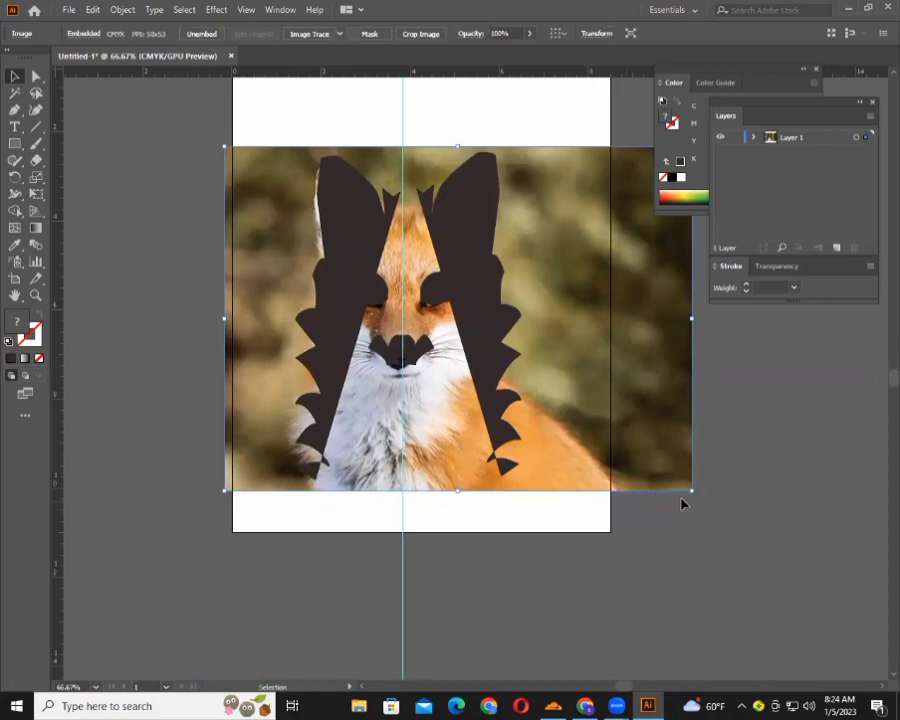
Nudge the fox photo pixel by pixel into alignment under the dark shapes, then deselect and zoom in.
drag(440, 412, 441, 403)
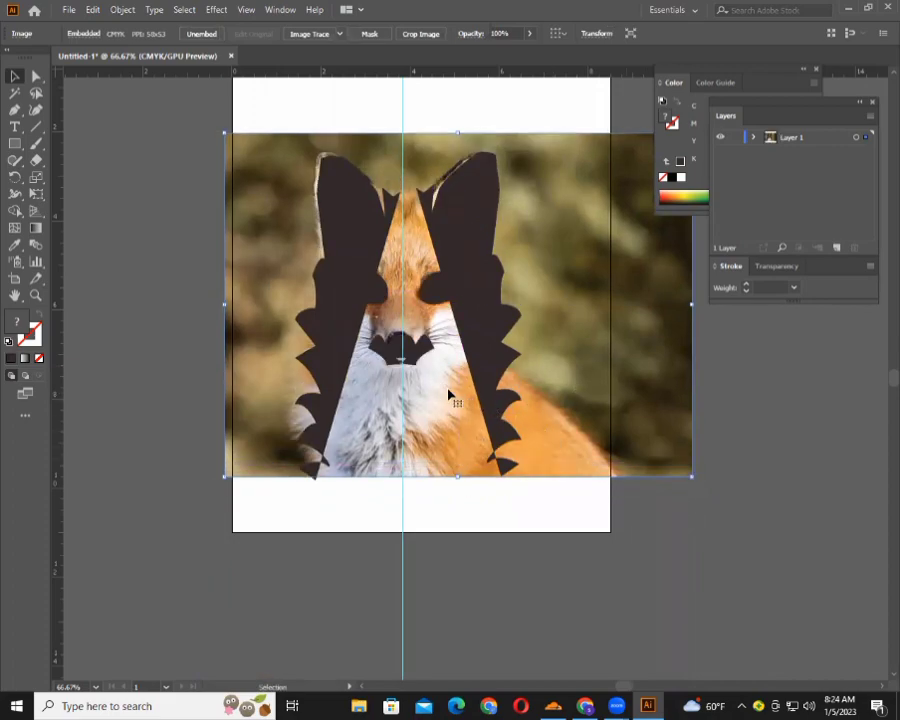
key(Down)
key(Down)
key(Down)
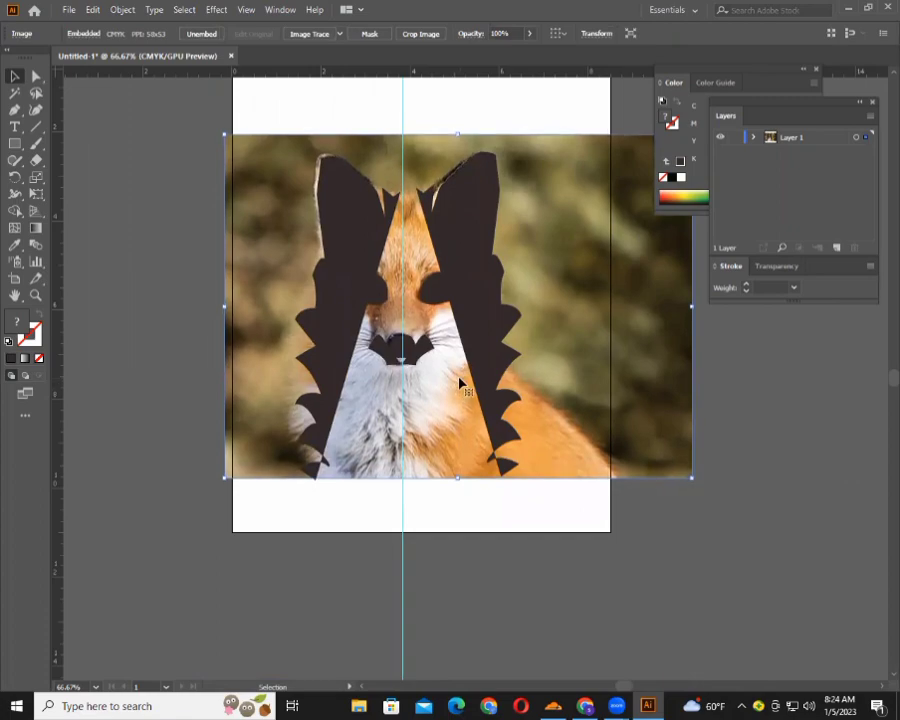
key(Down)
key(Down)
key(Down)
key(Down)
key(Up)
key(Up)
key(Up)
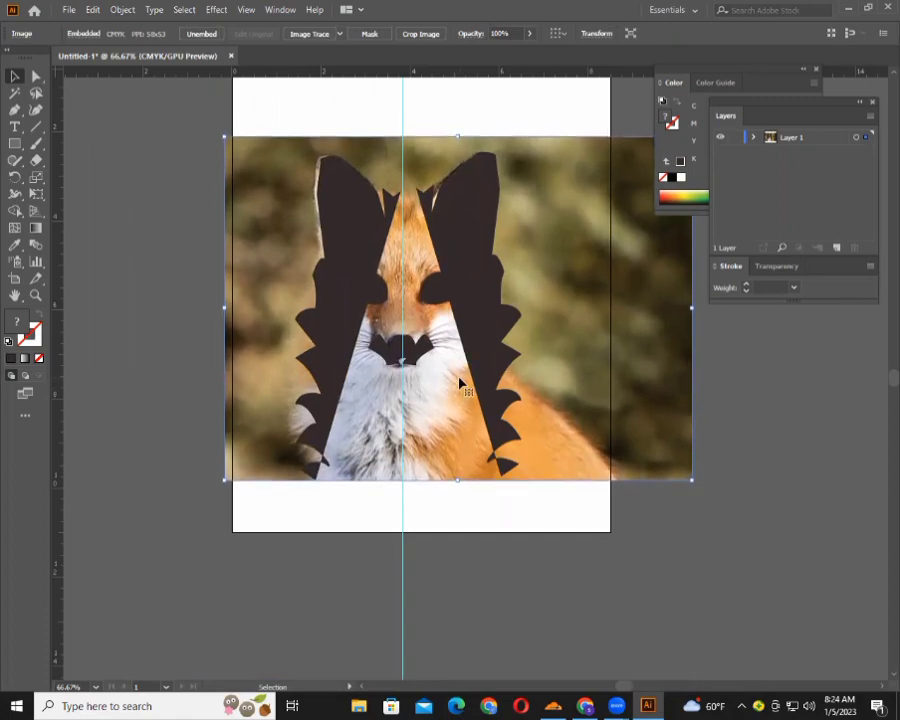
key(Up)
key(Left)
key(Left)
key(Left)
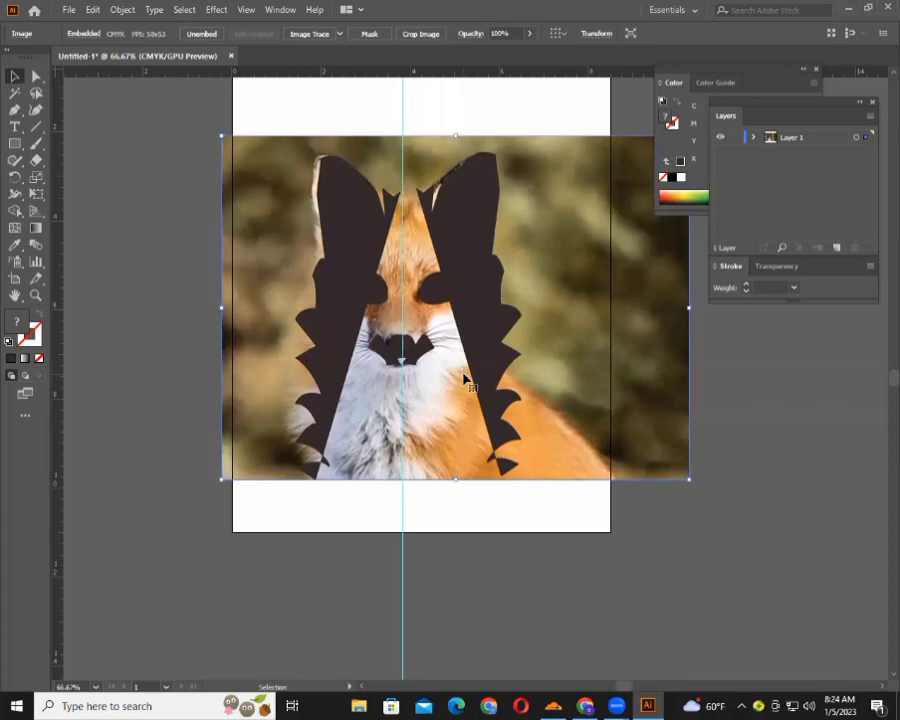
key(Right)
key(Right)
key(Right)
key(Right)
key(Right)
key(Right)
key(Right)
key(Right)
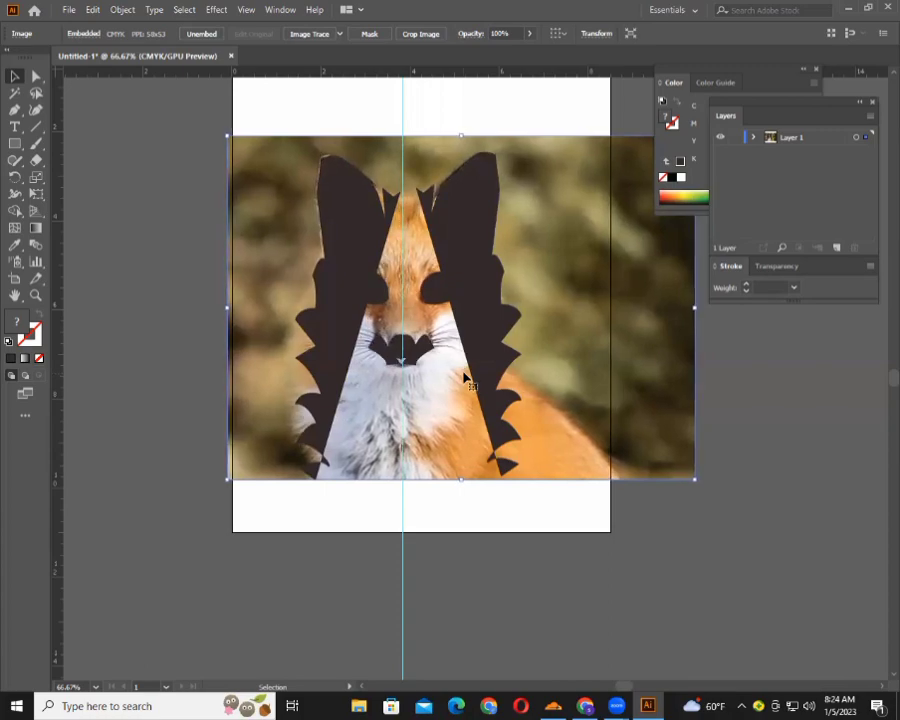
key(Right)
key(Right)
key(Right)
key(Up)
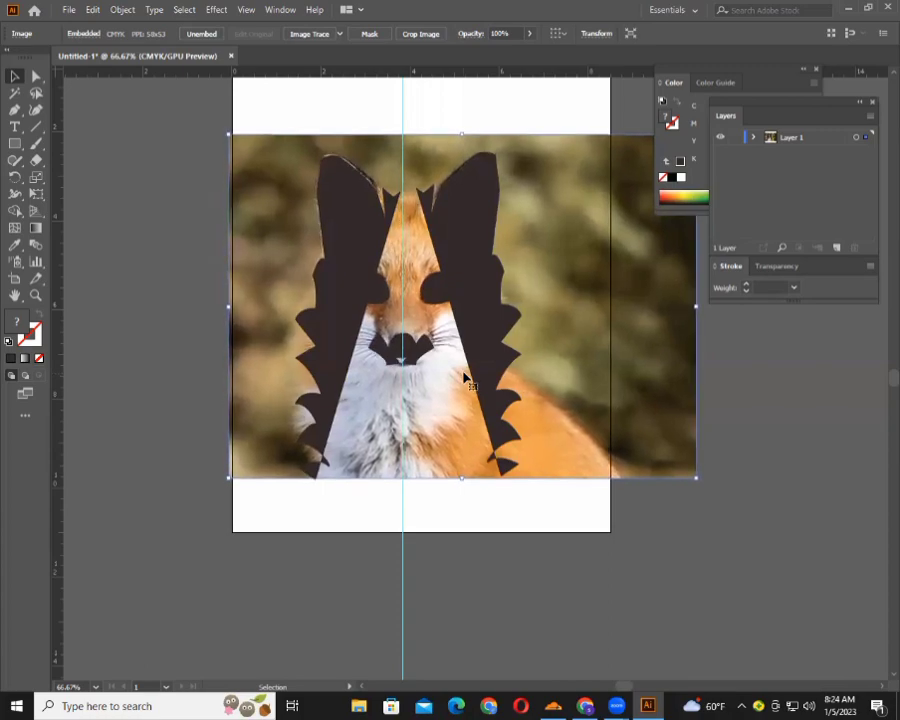
key(Down)
key(Down)
key(Down)
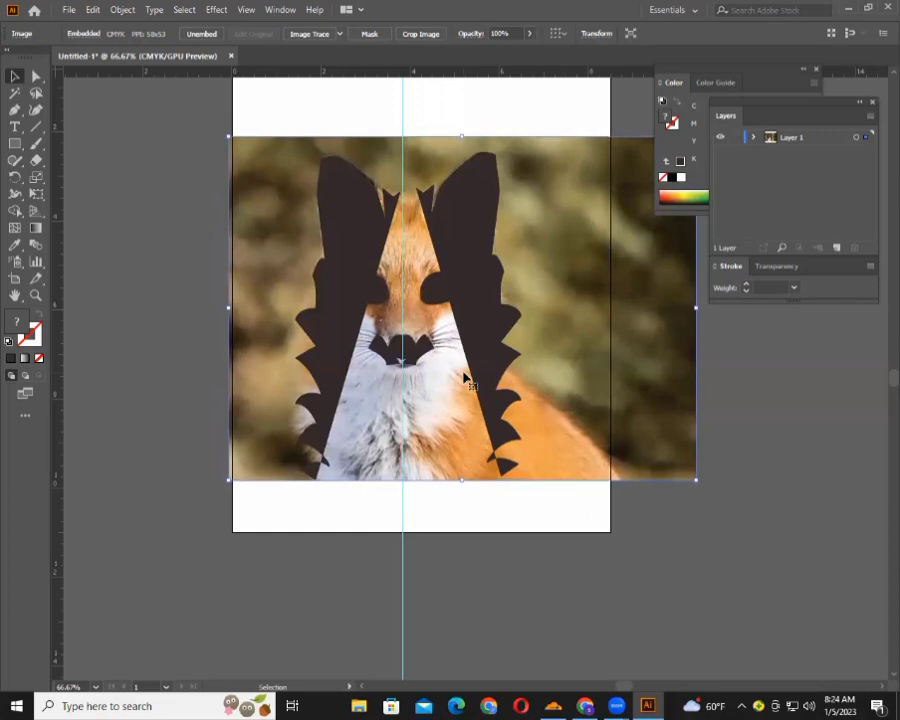
key(Down)
key(Down)
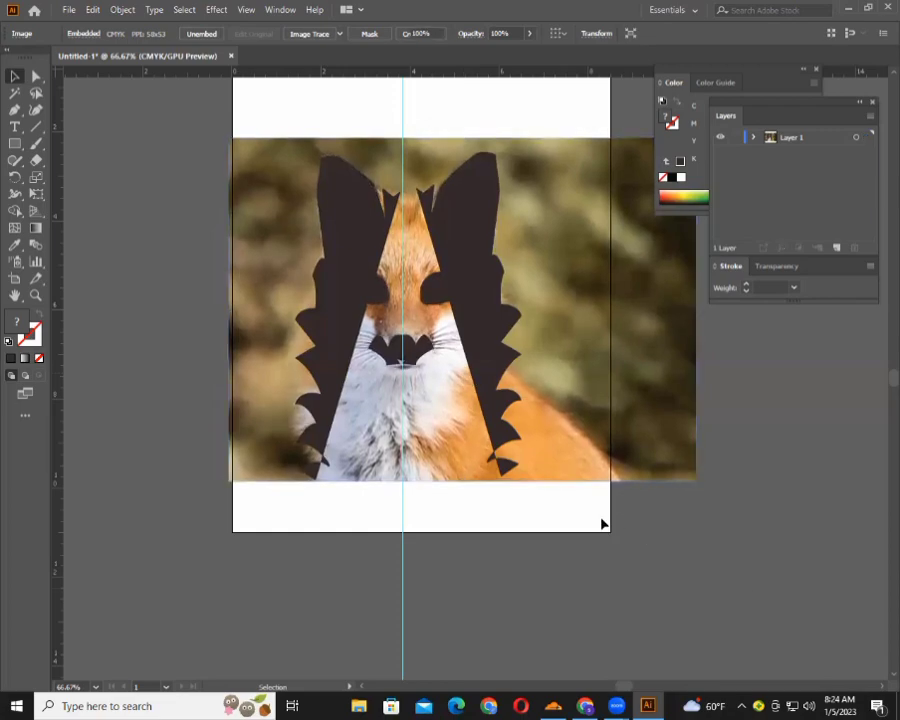
click(603, 522)
click(468, 486)
Start a Pen path on the fox's chest and undo the stray small triangle.
scroll(465, 490, up, 3)
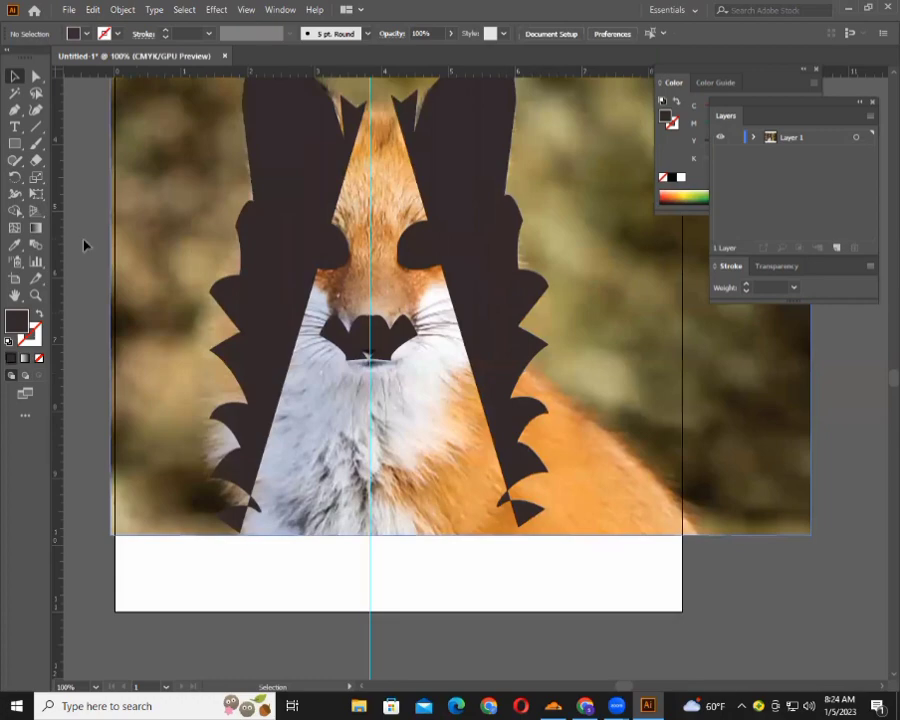
click(15, 111)
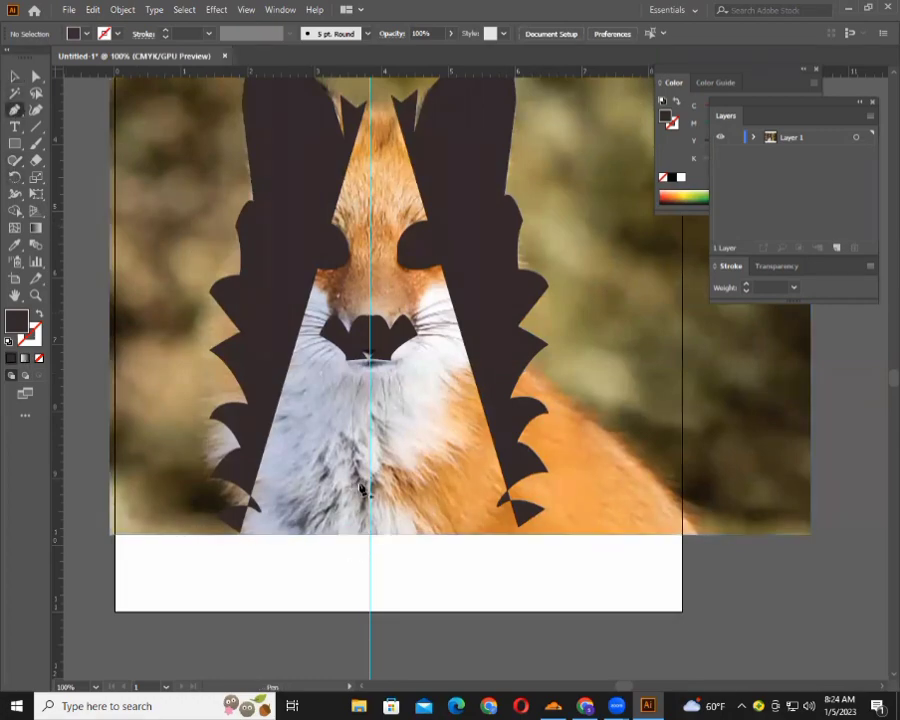
click(331, 432)
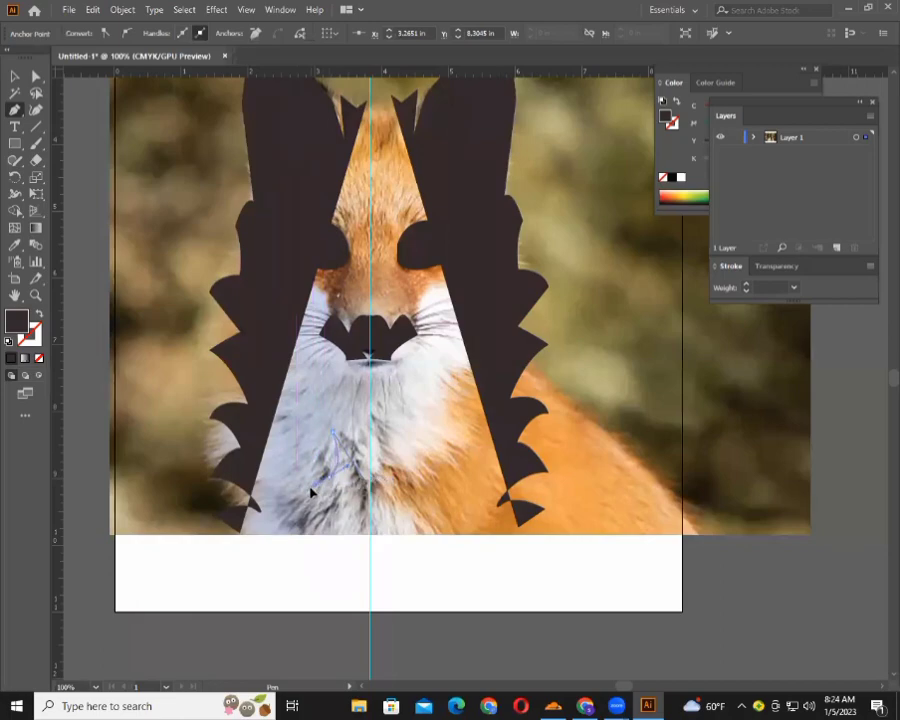
drag(311, 492, 320, 490)
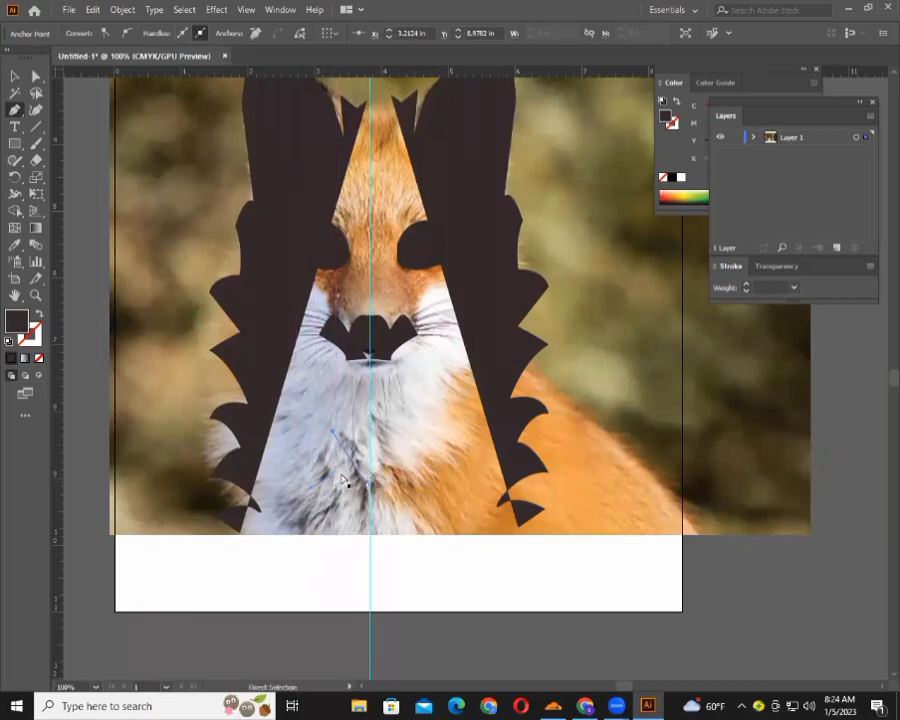
key(ctrl+z)
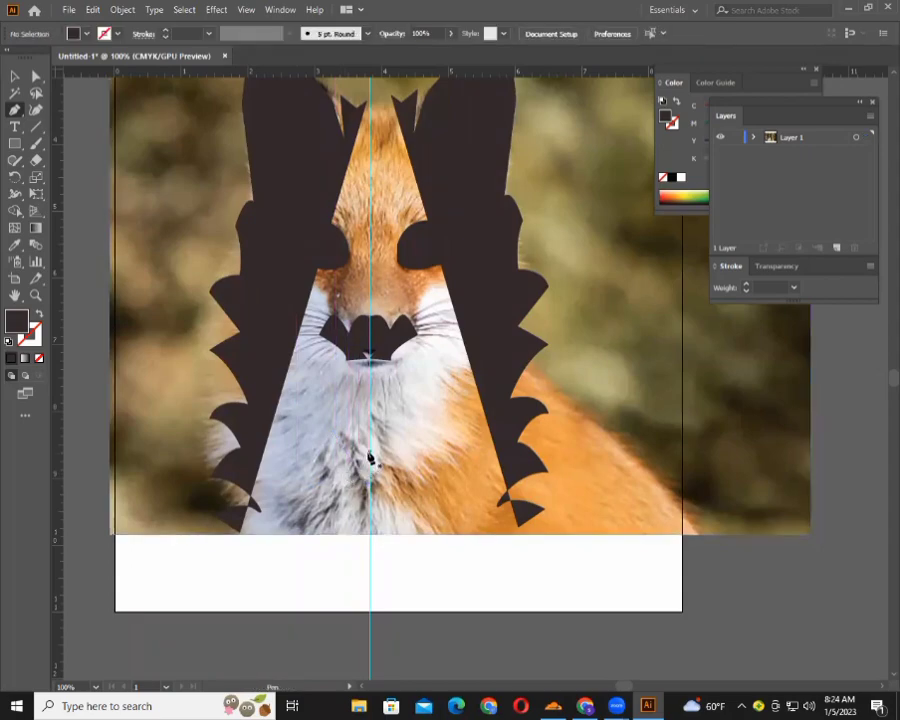
Trace a row of pointed fur tufts leftward along the lower chest to its left edge.
click(344, 492)
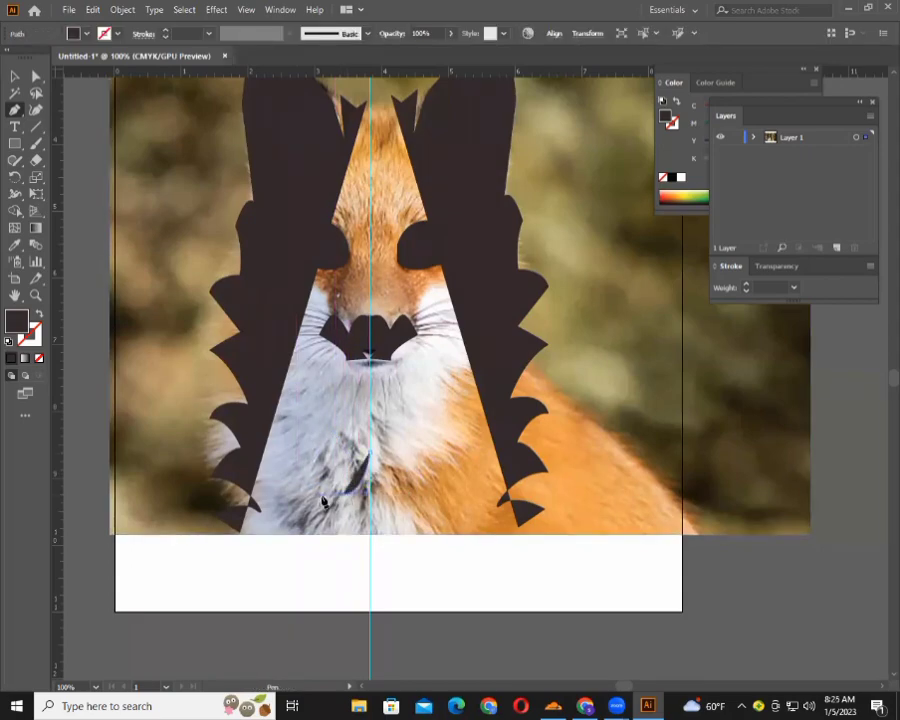
click(340, 495)
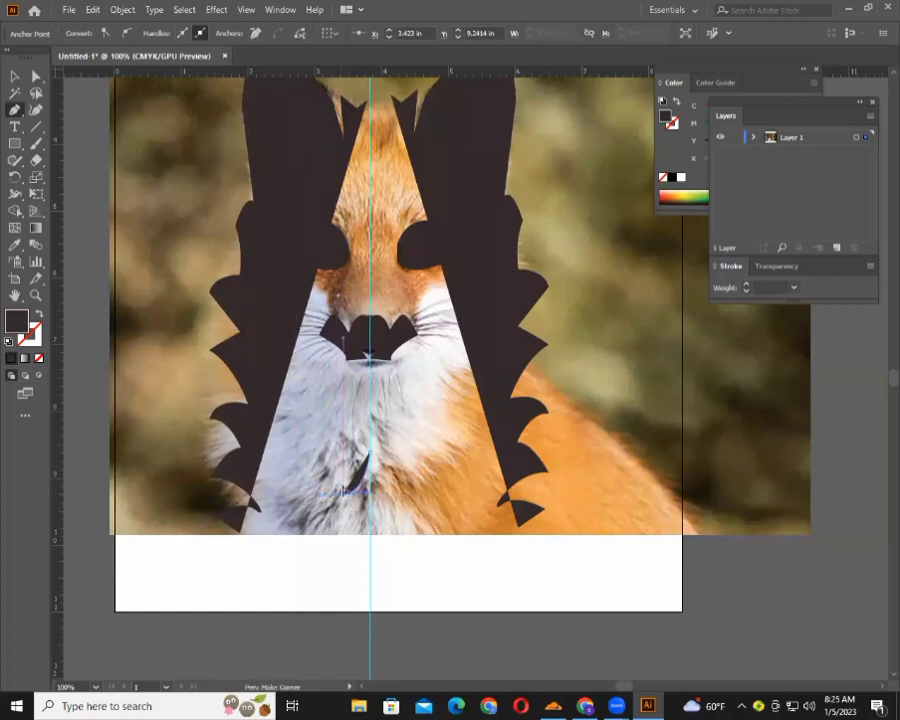
drag(360, 468, 326, 499)
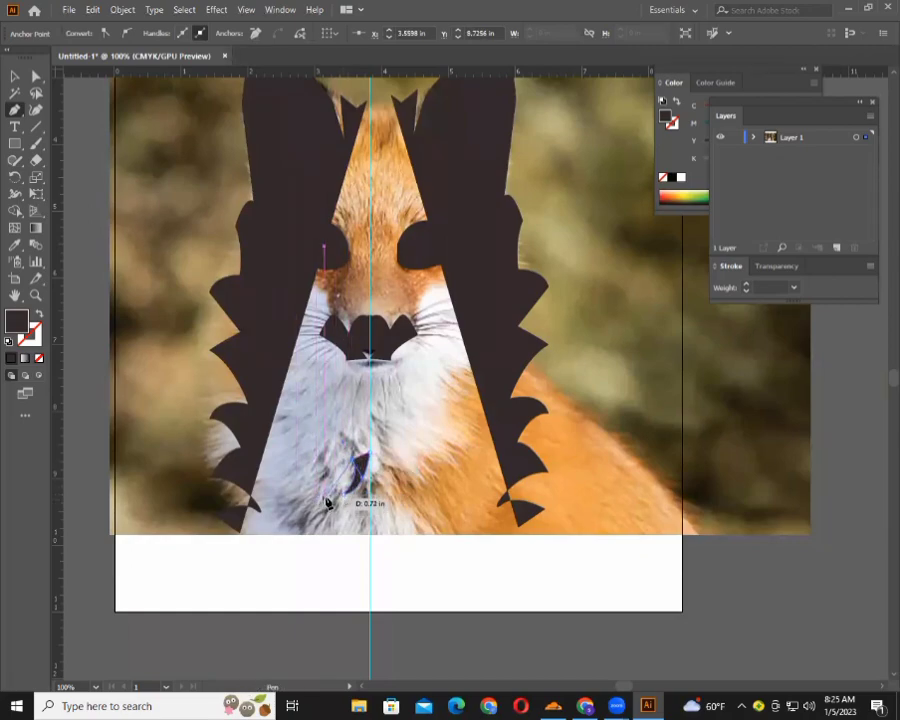
click(330, 452)
click(318, 490)
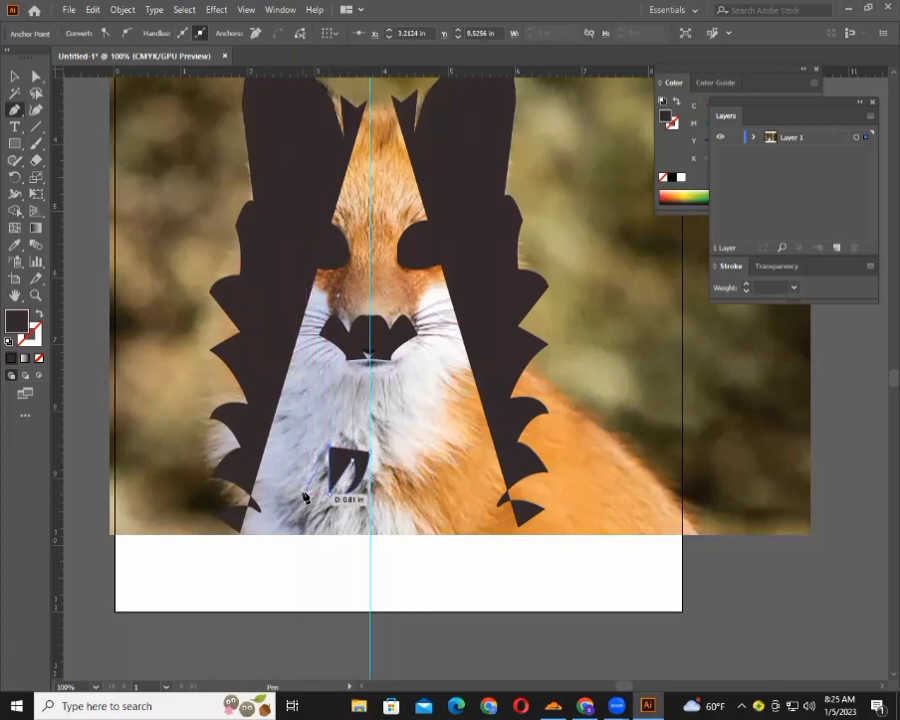
click(330, 446)
click(300, 443)
click(268, 500)
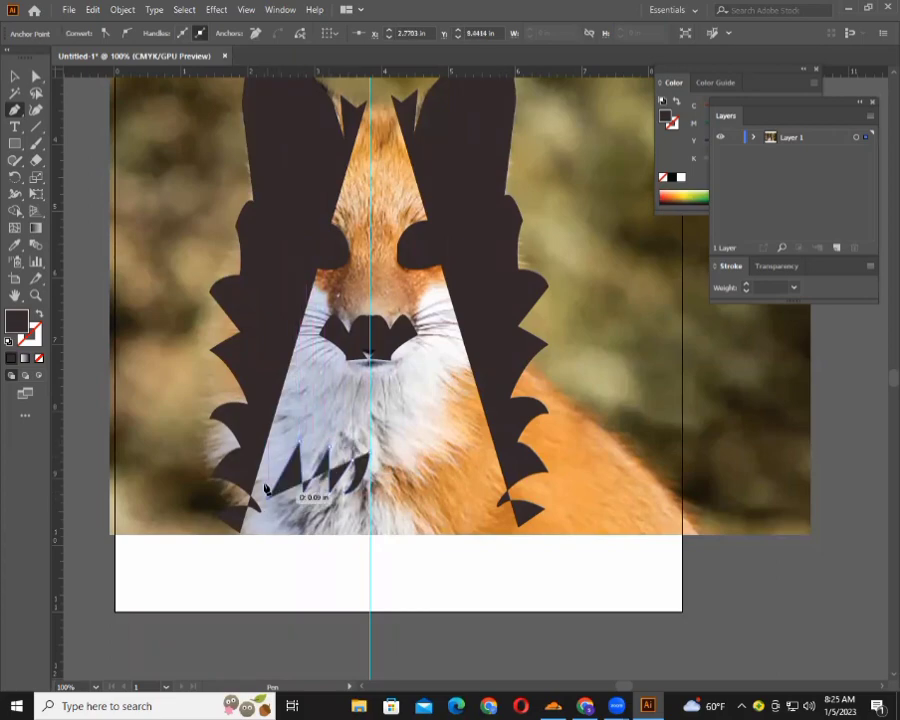
click(268, 437)
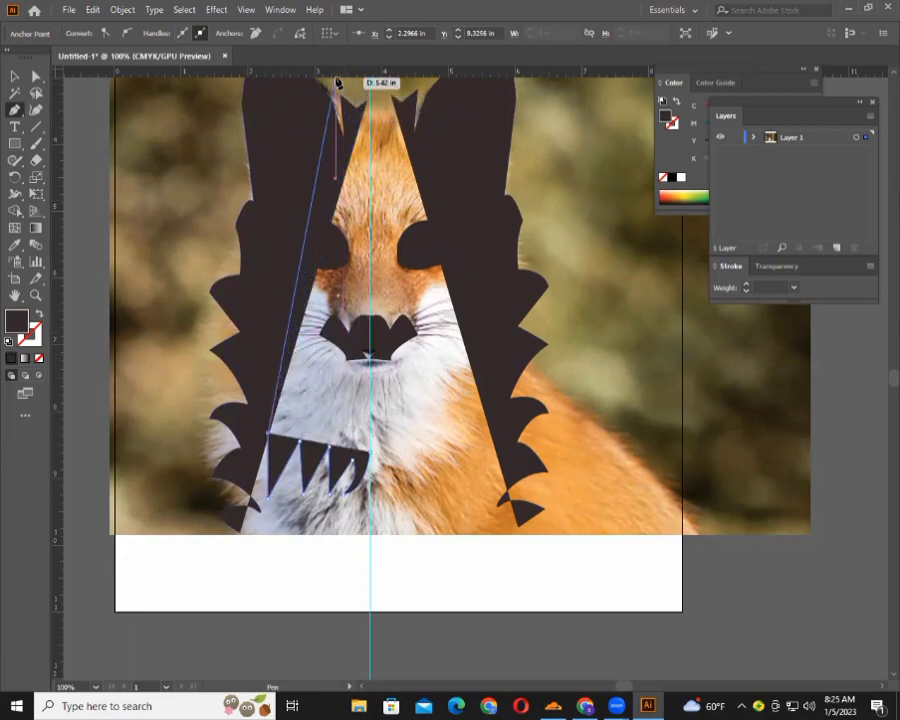
Carry the path over the top of the head and down the right side into a tuft.
click(336, 82)
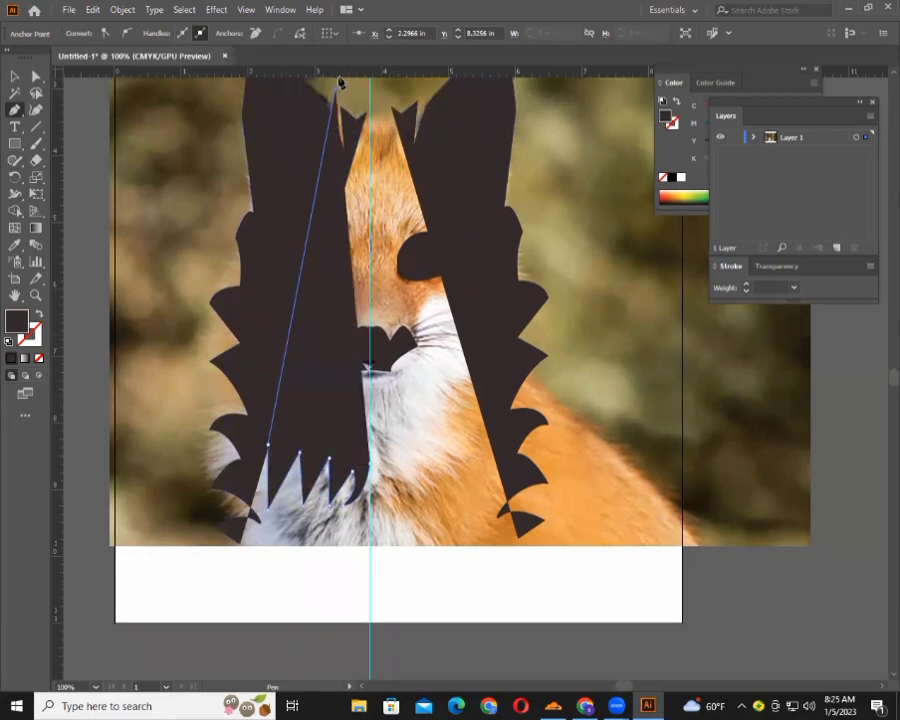
click(427, 79)
click(499, 295)
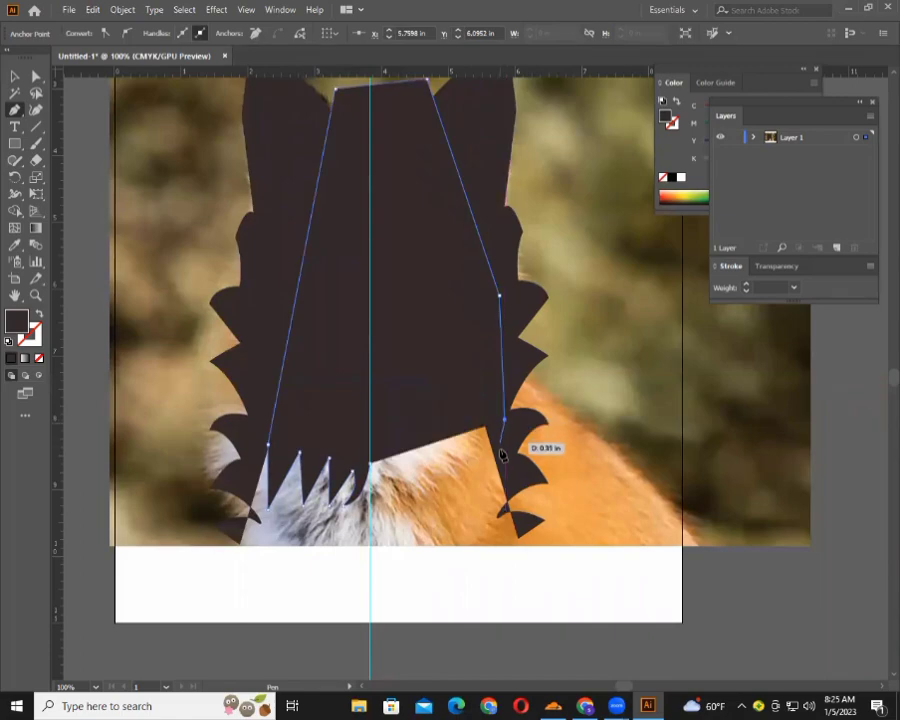
click(505, 460)
click(463, 412)
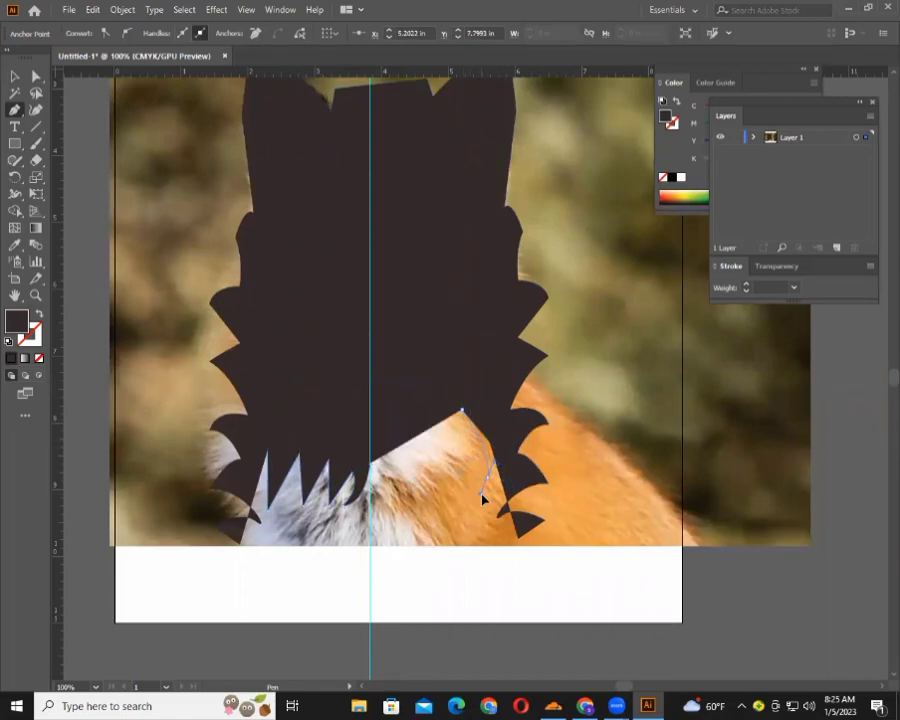
click(487, 474)
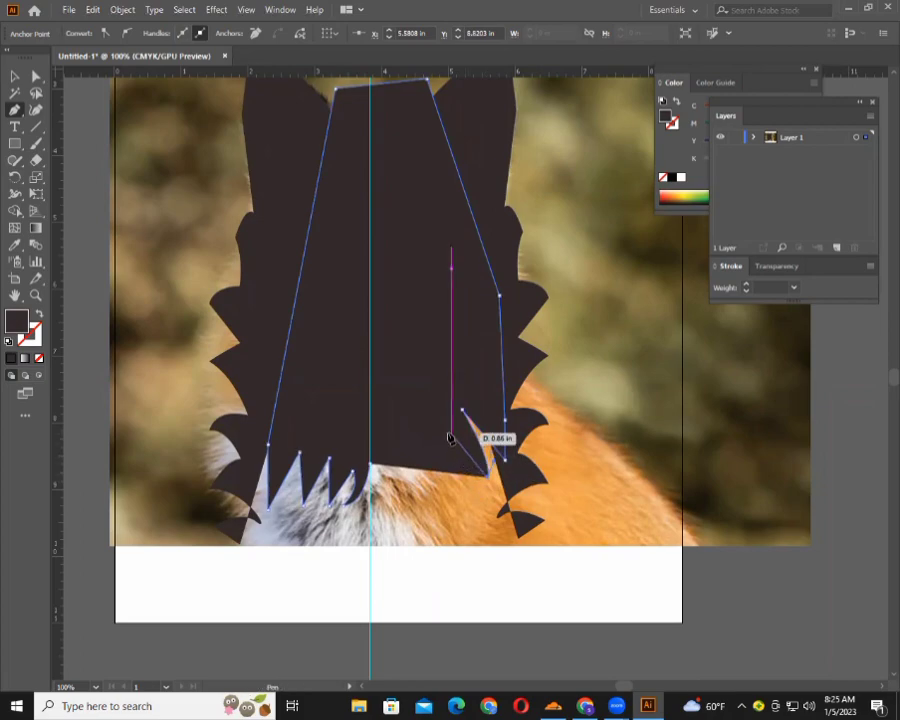
drag(449, 437, 427, 424)
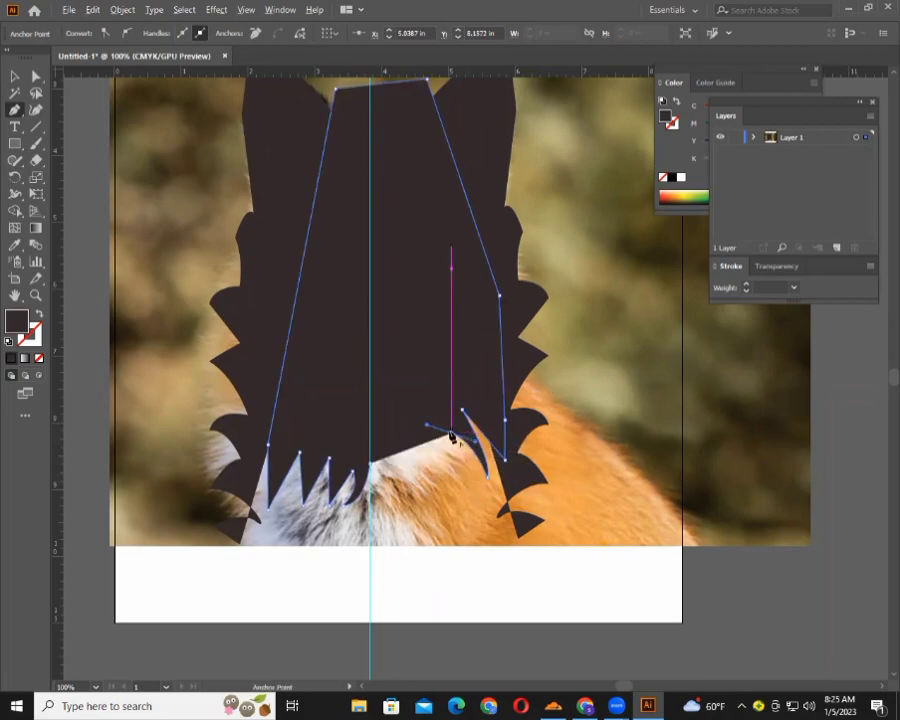
Curve more fur tufts along the bottom edge toward the centre line.
key(Escape)
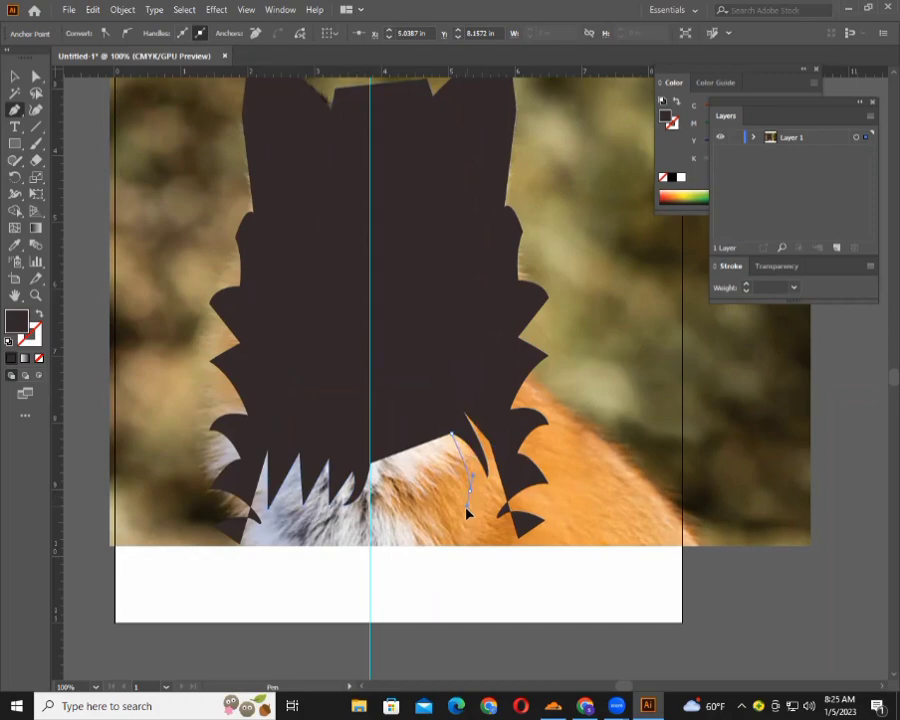
drag(470, 490, 470, 521)
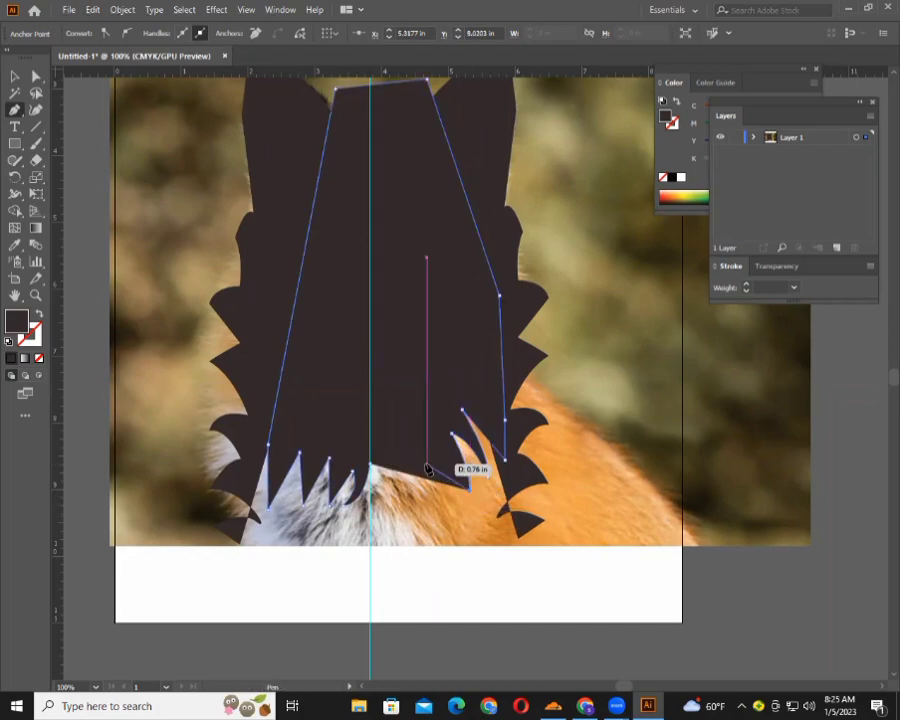
mouse_move(427, 465)
mouse_down()
mouse_move(407, 462)
mouse_move(463, 515)
mouse_move(400, 476)
mouse_up()
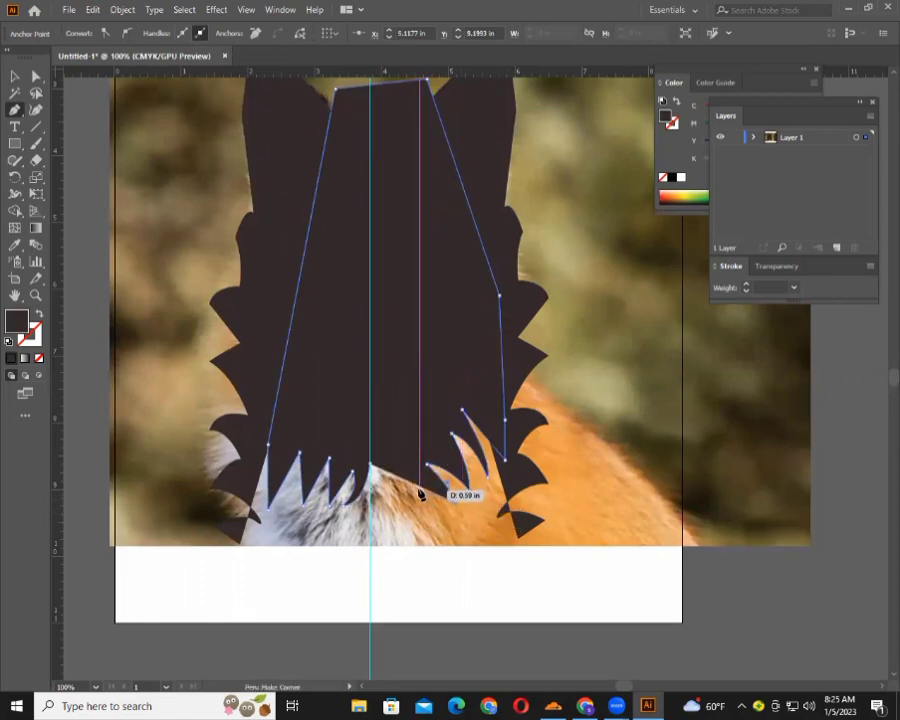
drag(394, 482, 404, 505)
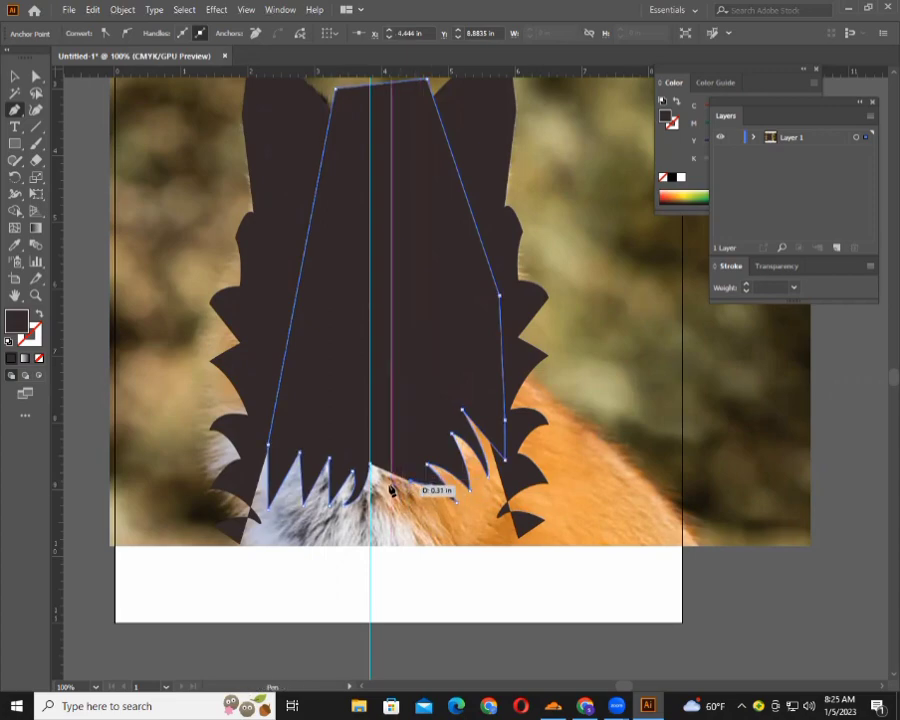
mouse_move(404, 505)
mouse_down()
mouse_move(441, 516)
mouse_move(428, 500)
mouse_up()
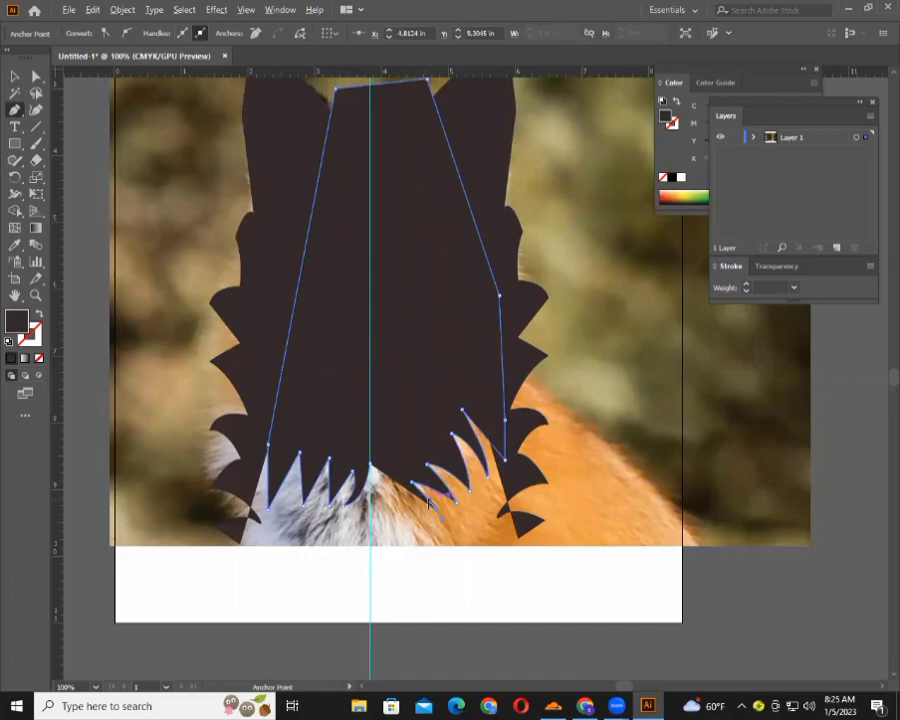
key(ctrl)
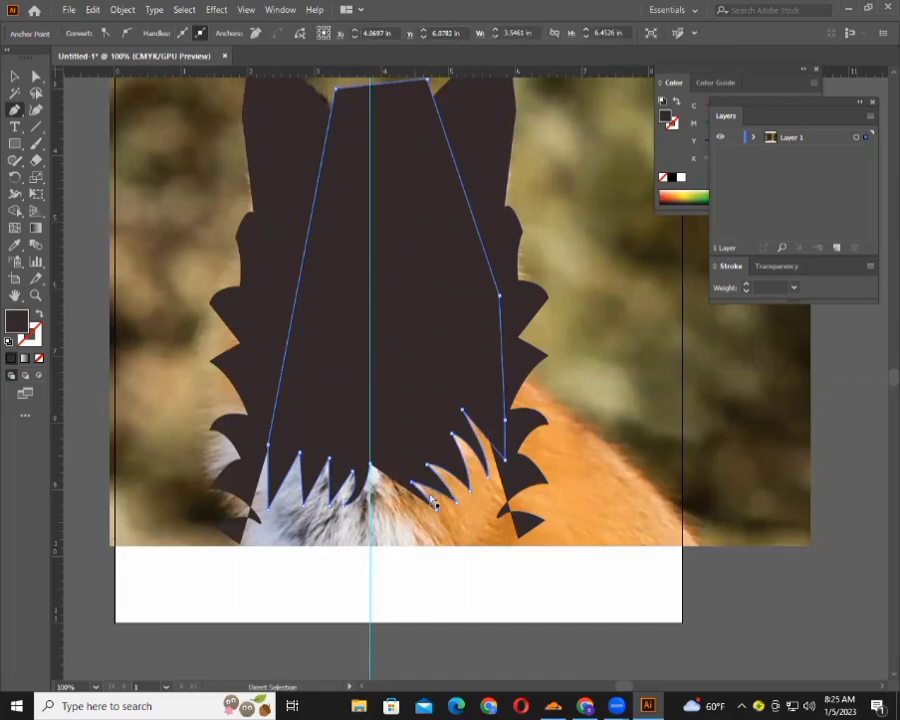
drag(433, 502, 398, 492)
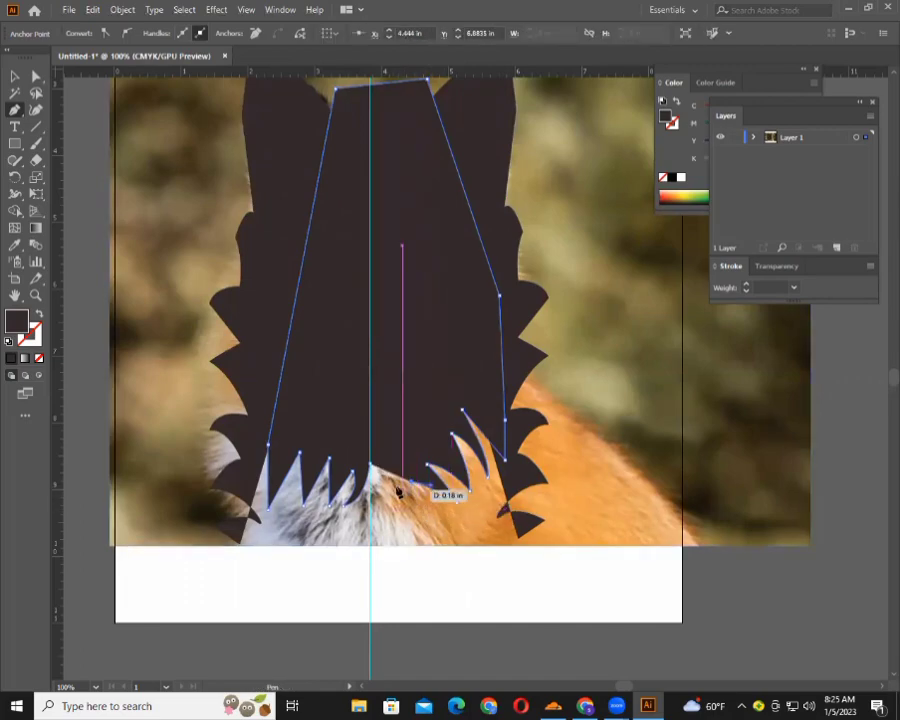
drag(398, 492, 372, 472)
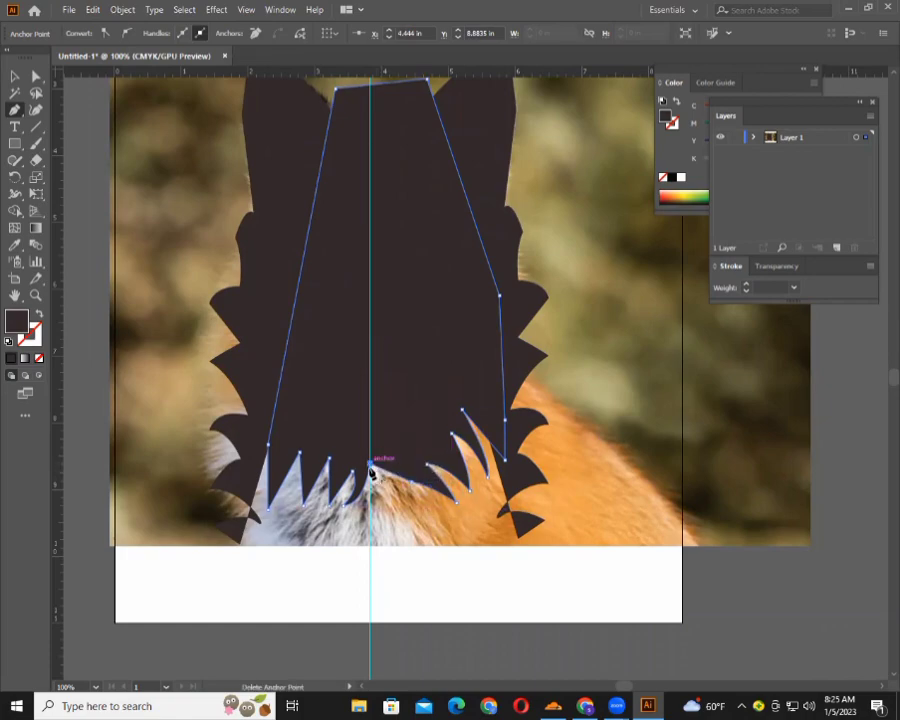
Send the new central face shape two steps backward with Arrange > Send Backward.
click(15, 76)
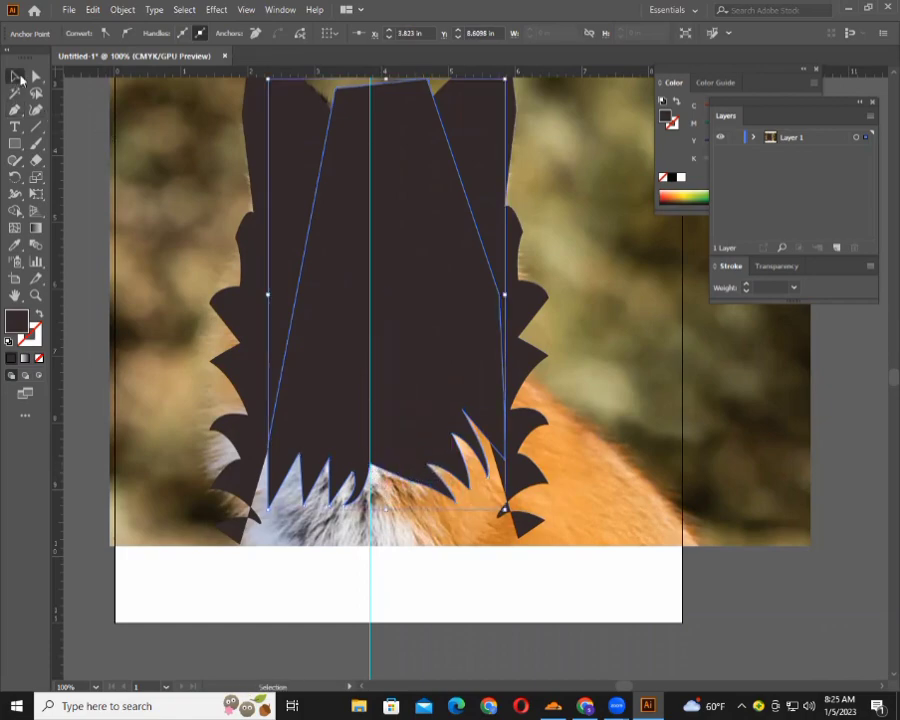
click(632, 307)
click(395, 304)
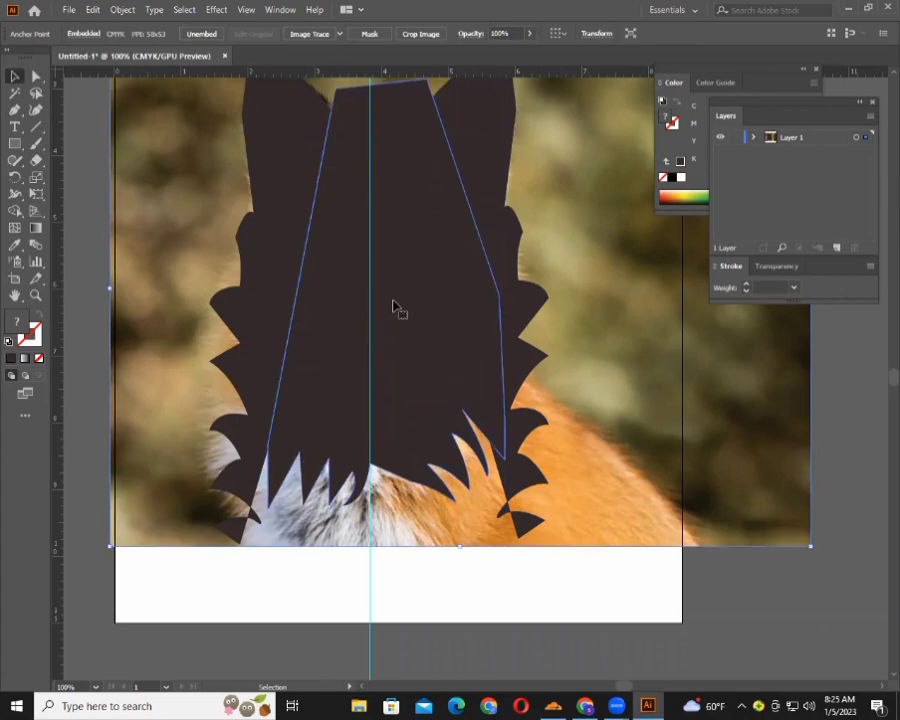
right_click(395, 302)
mouse_move(433, 535)
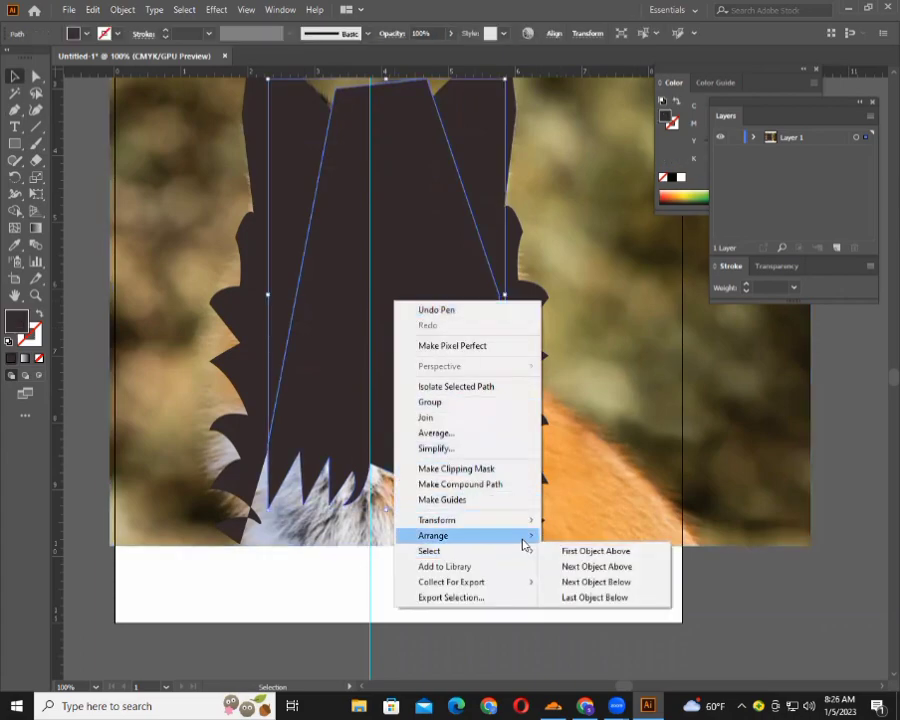
click(592, 567)
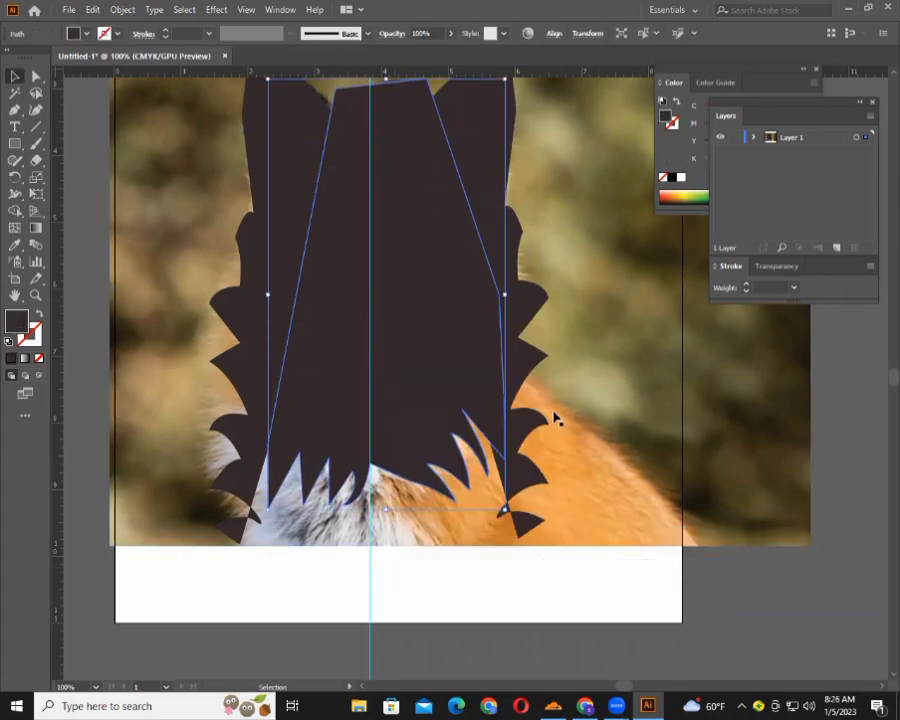
right_click(428, 369)
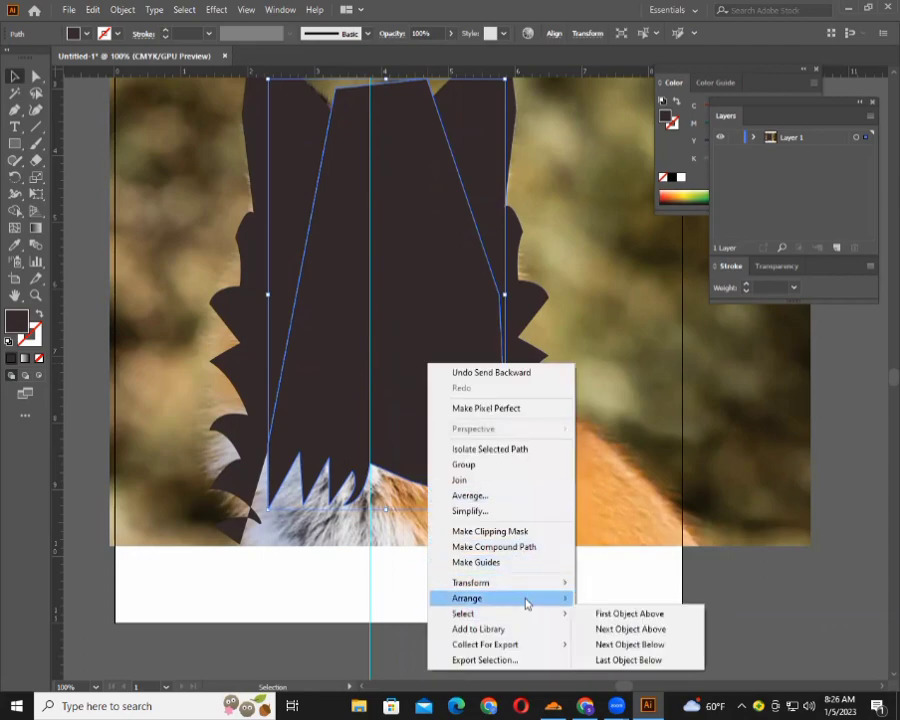
mouse_move(467, 598)
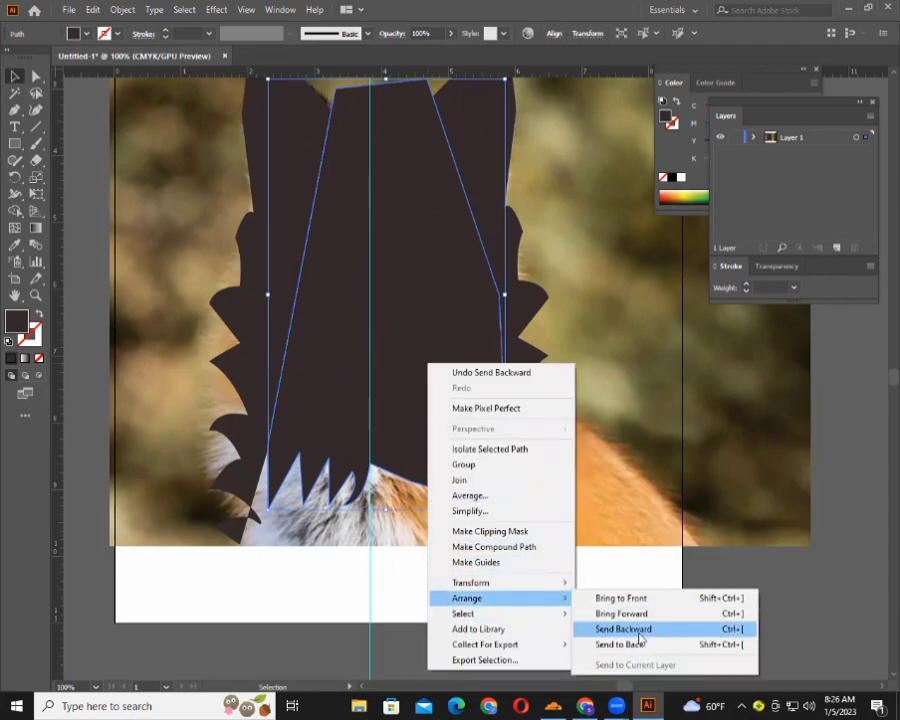
click(639, 632)
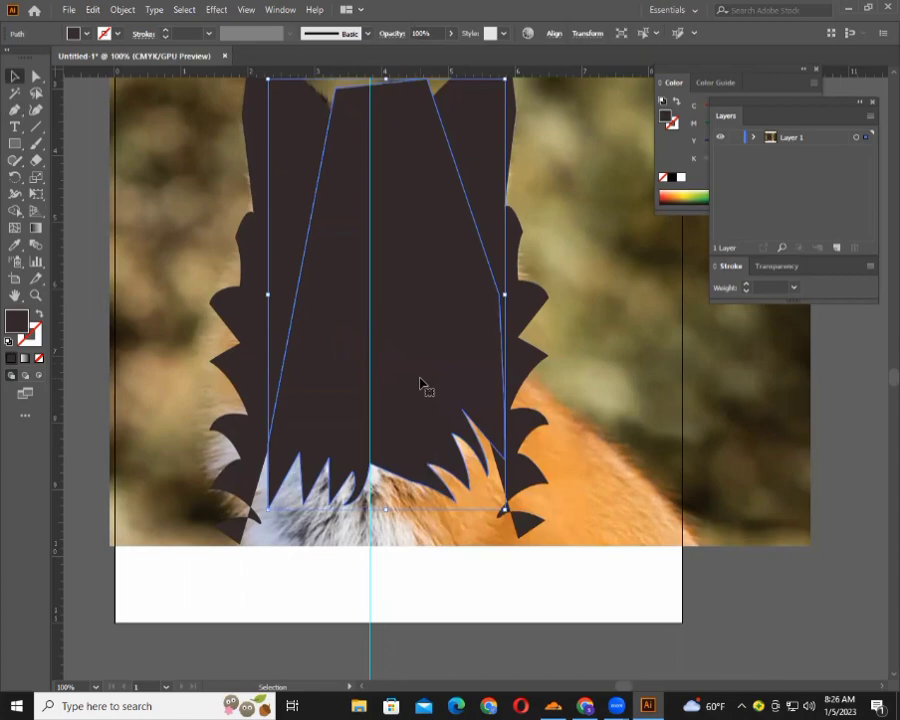
right_click(440, 320)
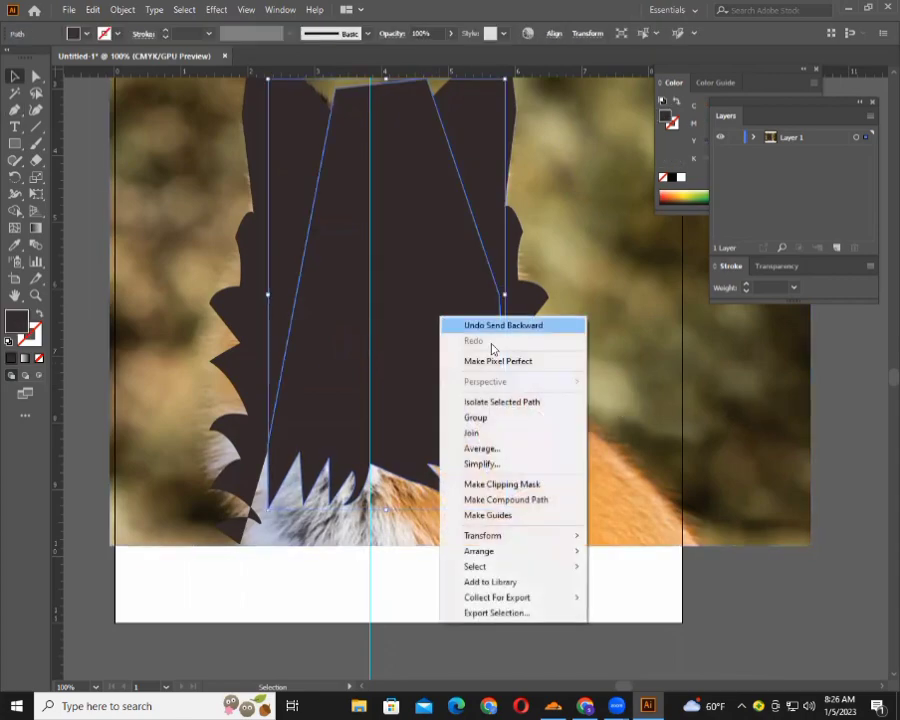
Drag the fox photo down and to the right, away from the face.
click(645, 470)
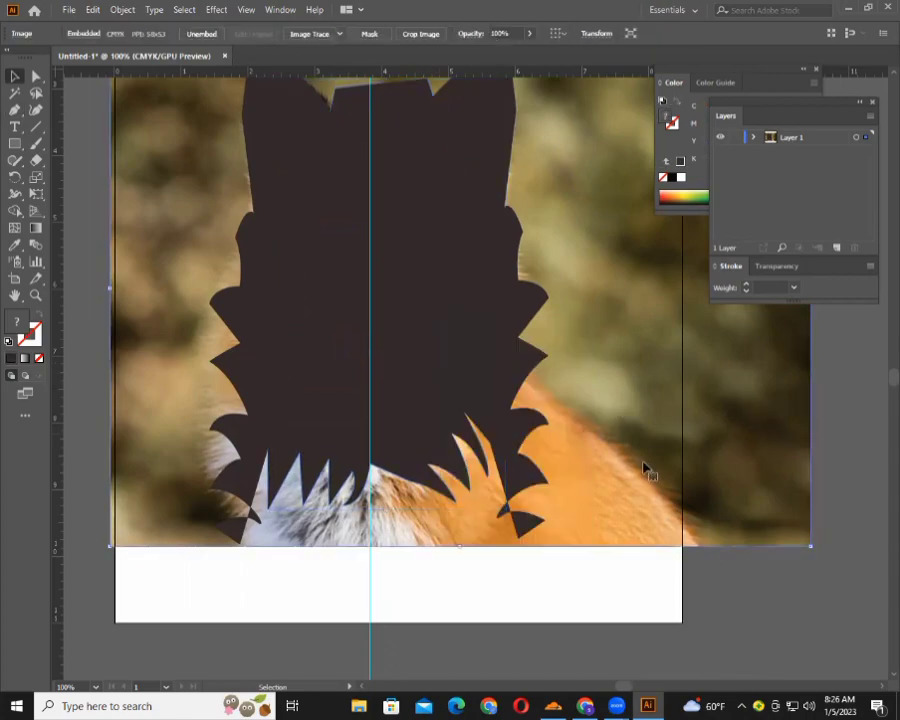
drag(603, 508, 722, 605)
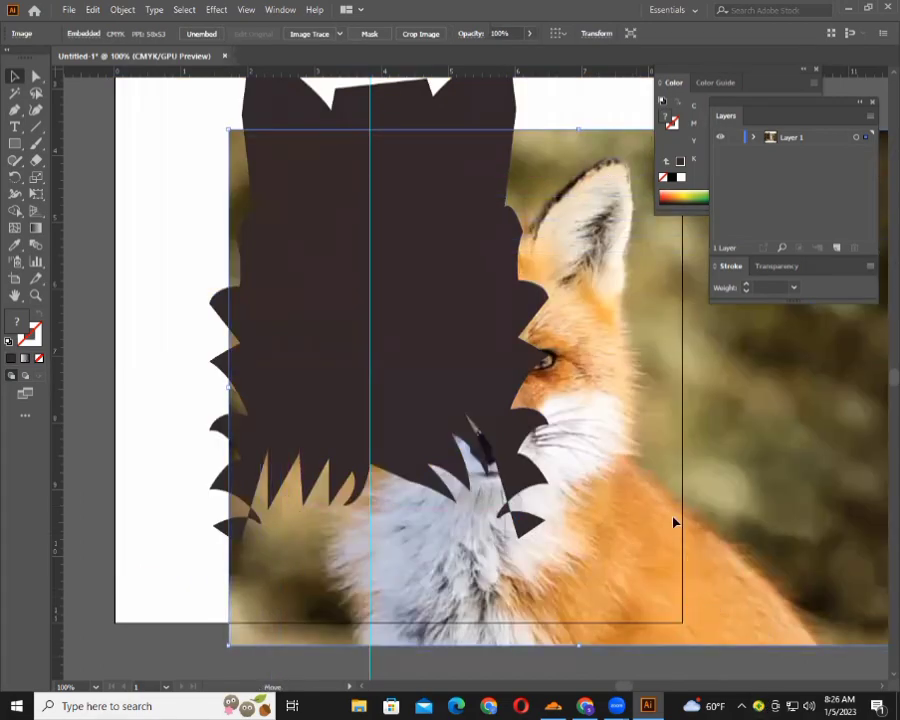
drag(634, 492, 757, 600)
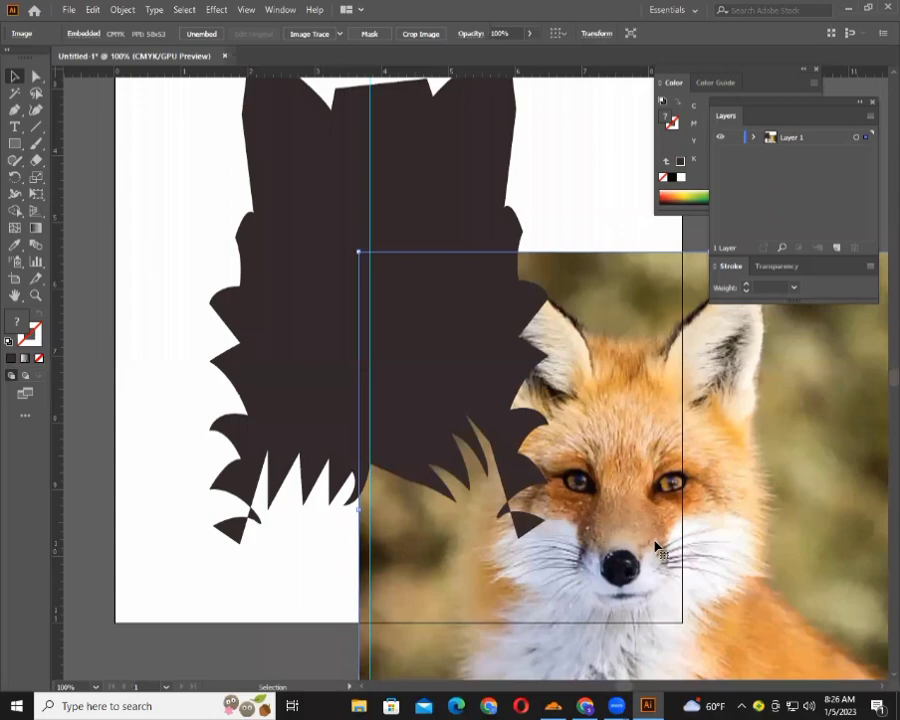
drag(657, 544, 830, 637)
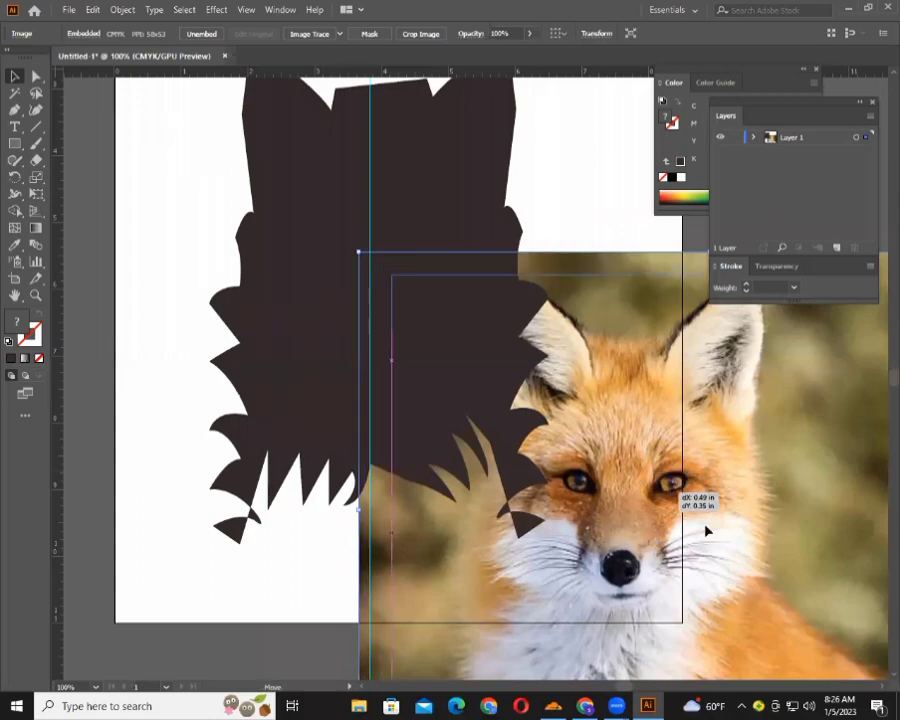
Send the central face shape to the back, then select and delete the fox photo.
click(422, 338)
right_click(422, 338)
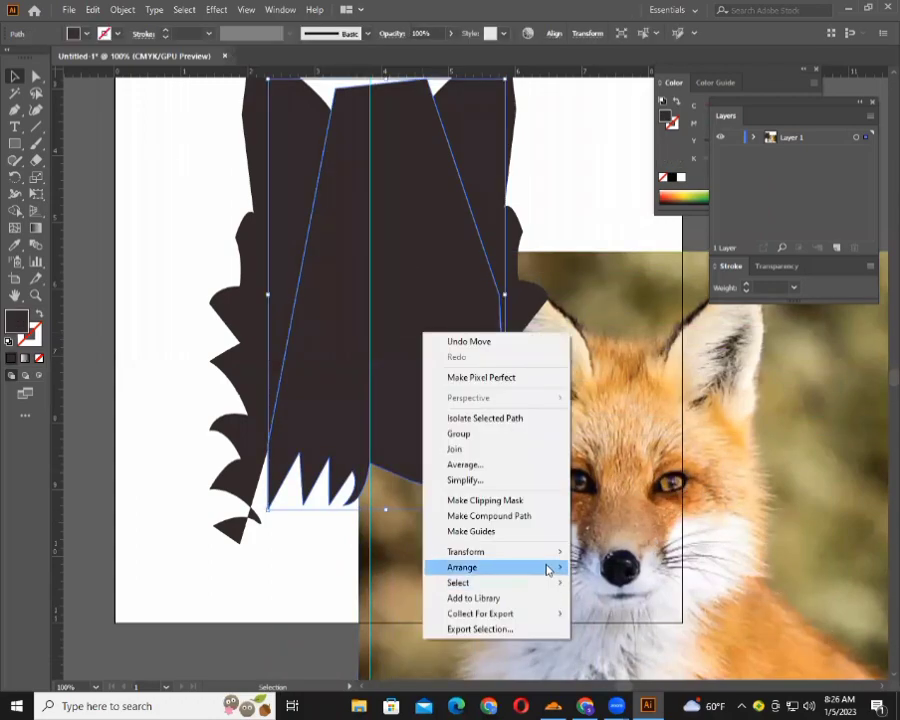
click(630, 555)
click(579, 171)
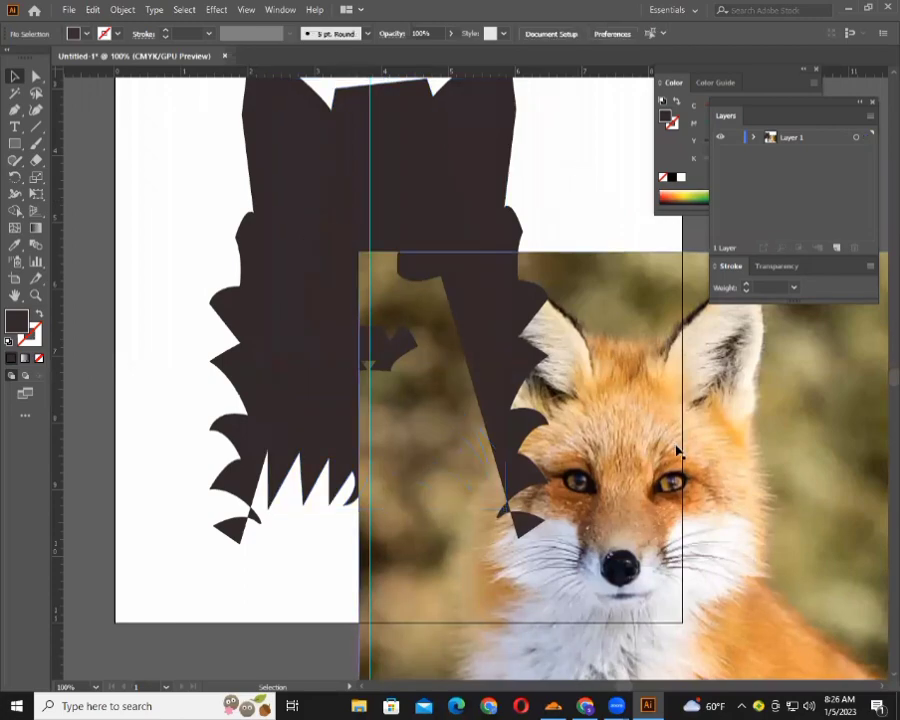
drag(432, 398, 757, 532)
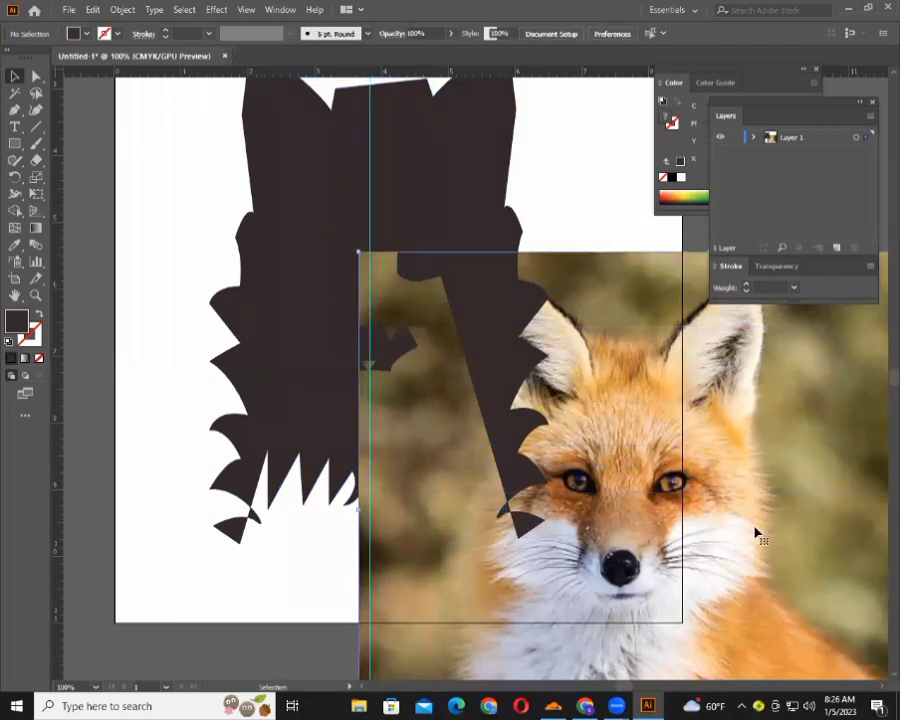
key(Delete)
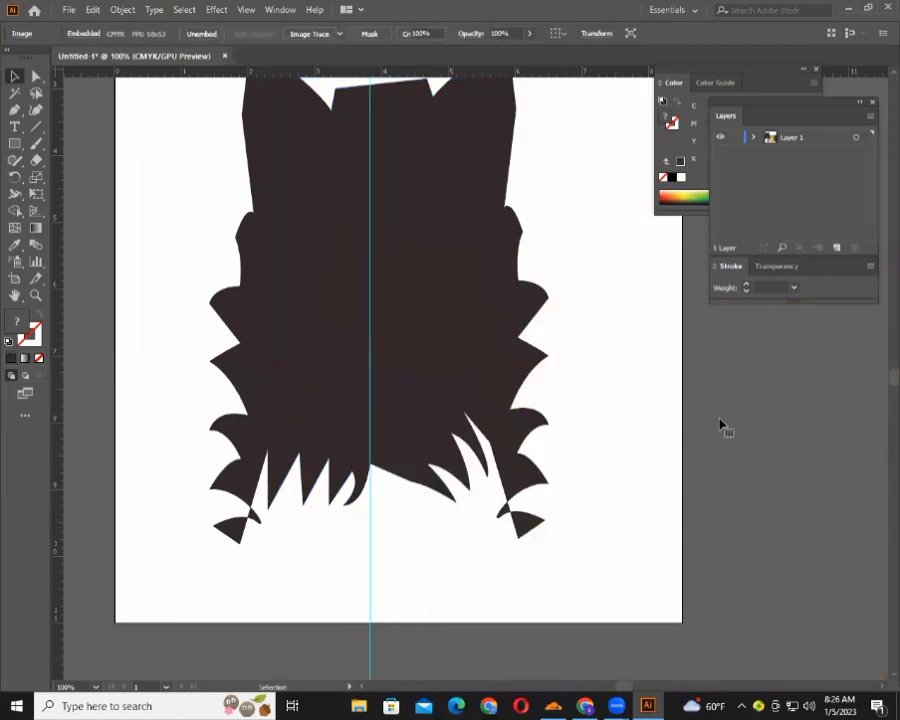
scroll(547, 522, up, 2)
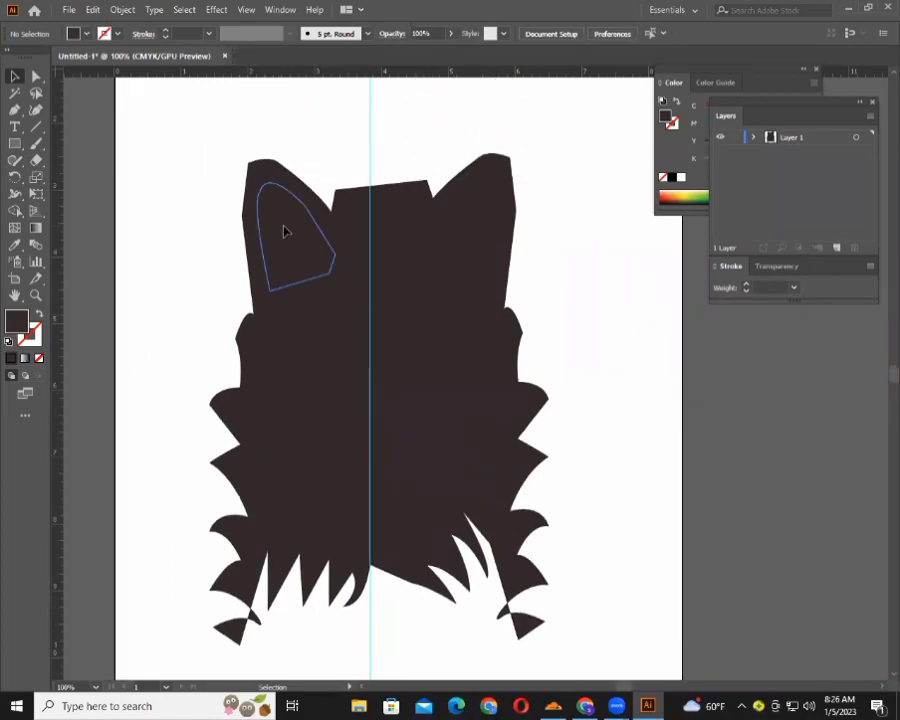
Lower the central face-and-chest shape's opacity to 22% and check the translucent result.
click(282, 230)
click(462, 226)
click(386, 283)
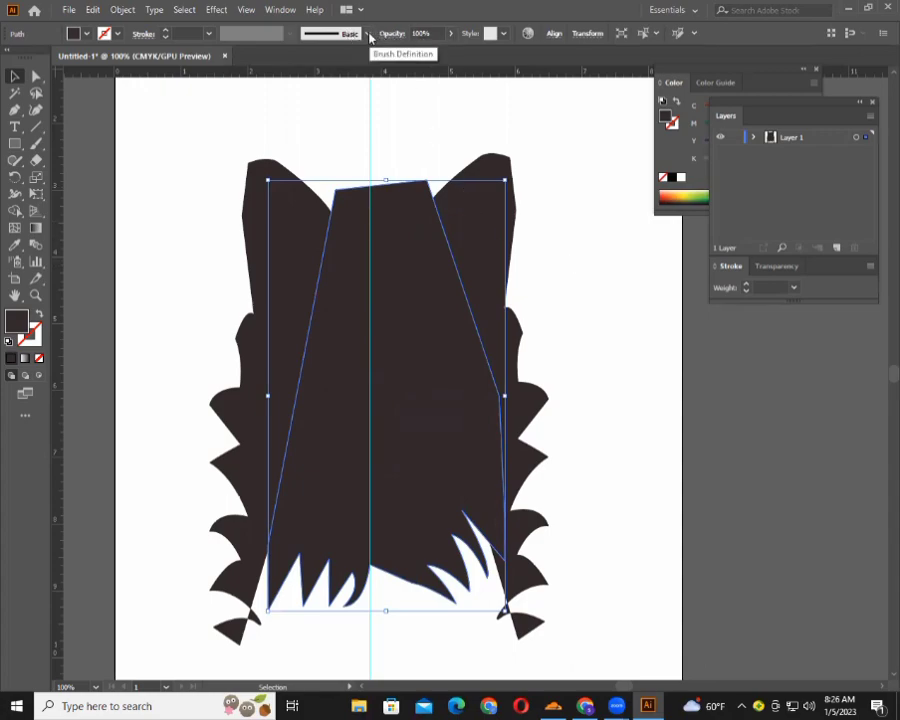
click(453, 34)
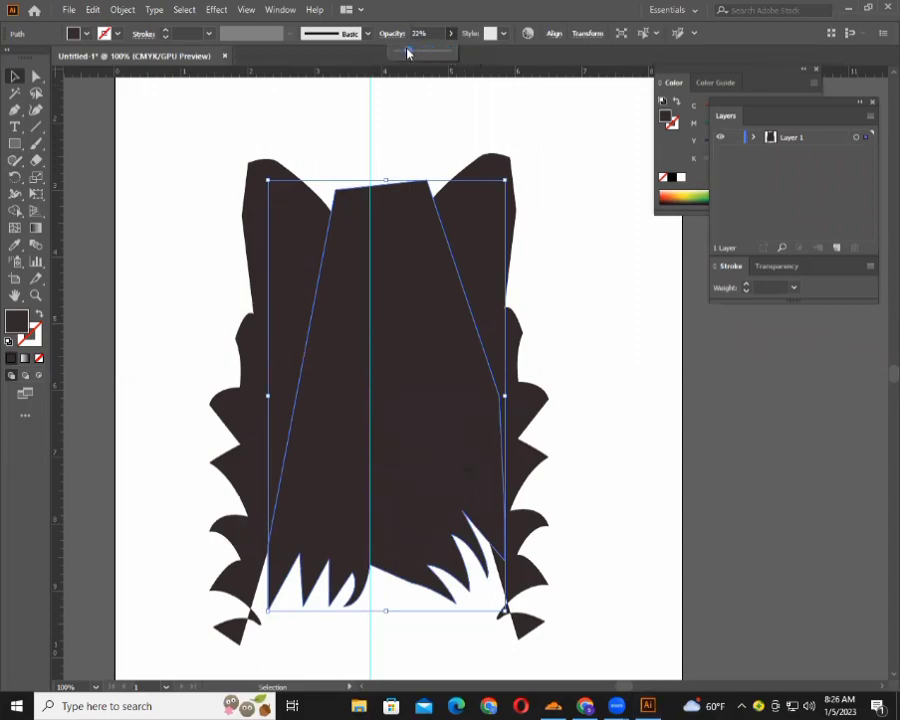
drag(407, 53, 408, 52)
click(464, 146)
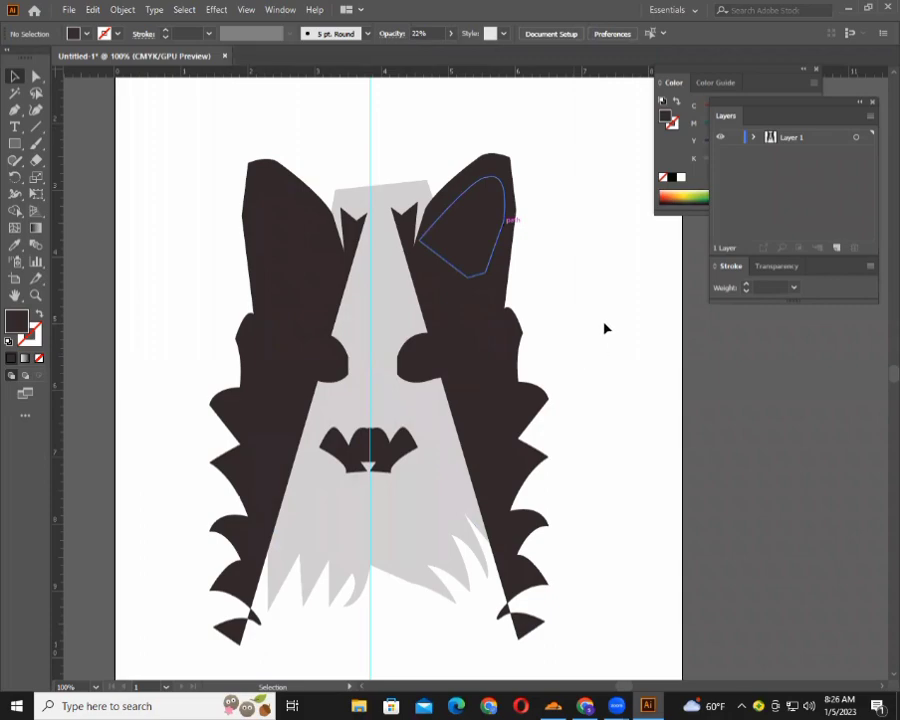
click(437, 428)
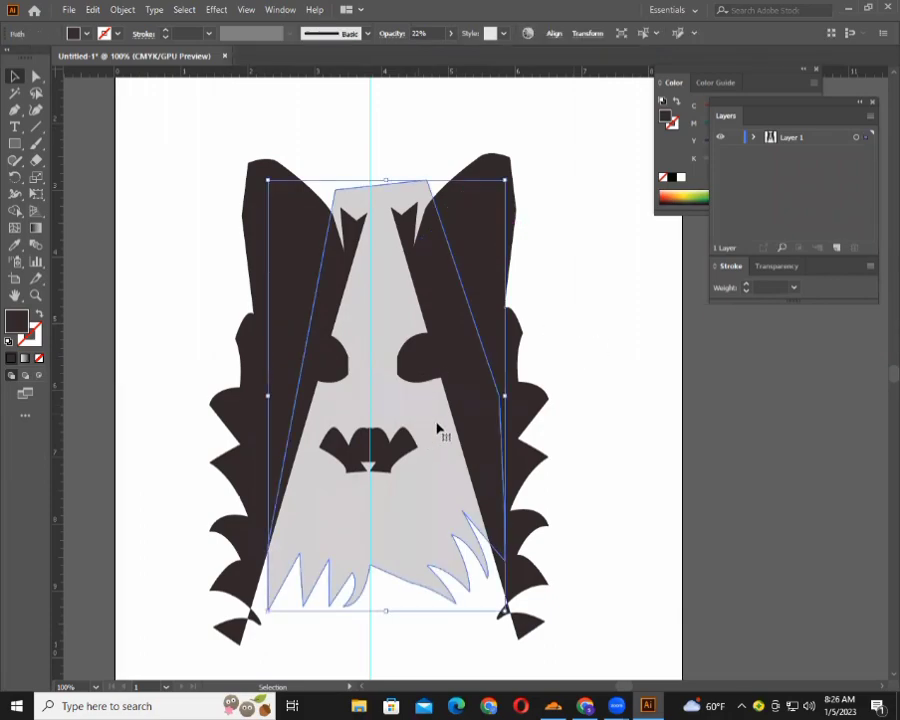
click(612, 383)
click(416, 361)
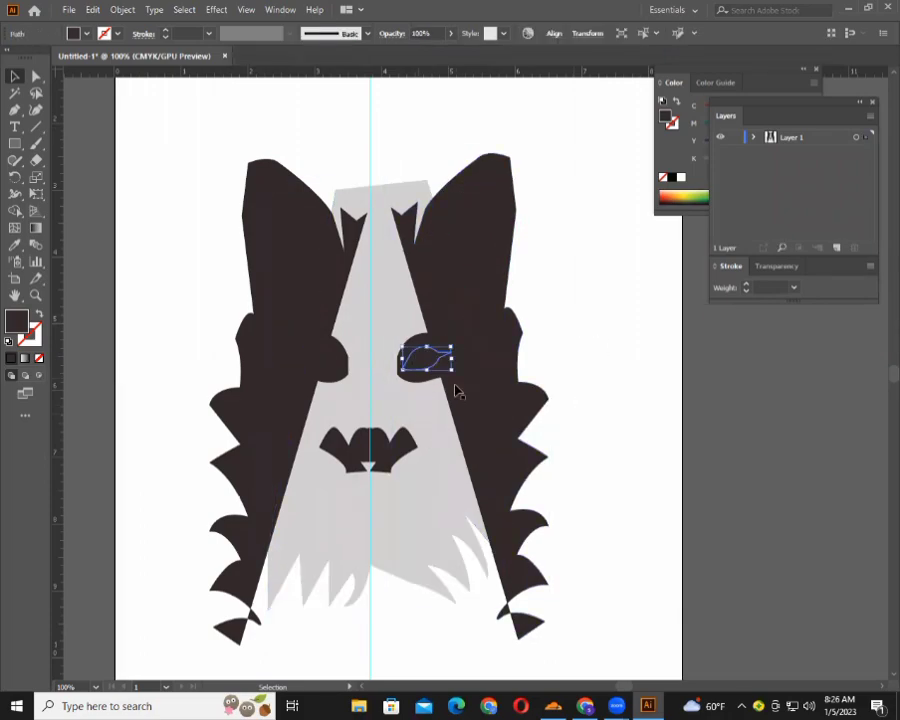
Zoom in on the eyes and place a mirrored copy of the eye in the left socket.
key(z)
click(432, 412)
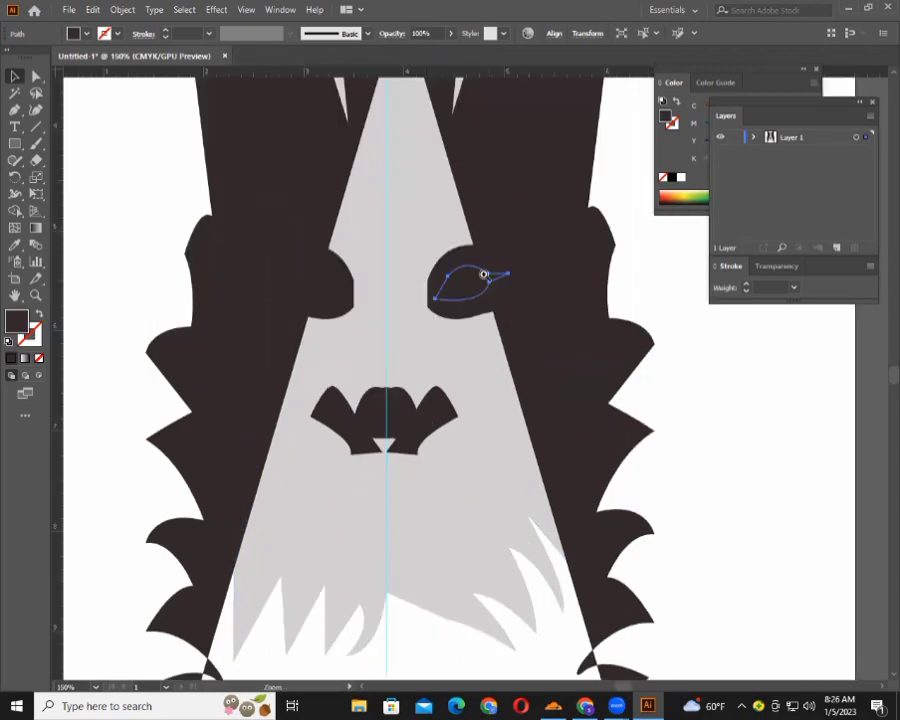
click(487, 379)
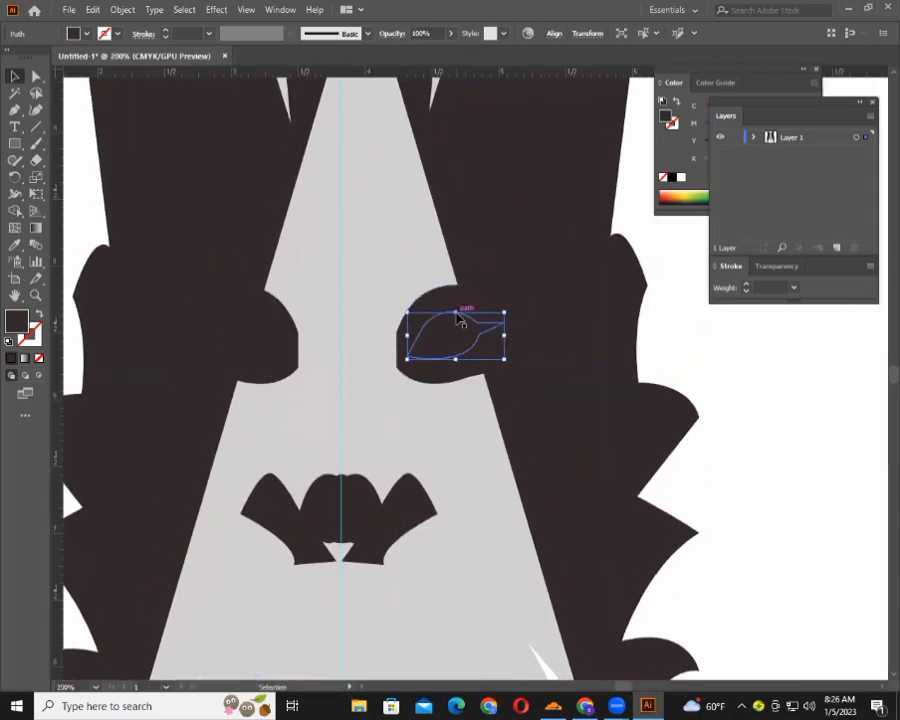
drag(456, 316, 255, 342)
key(a)
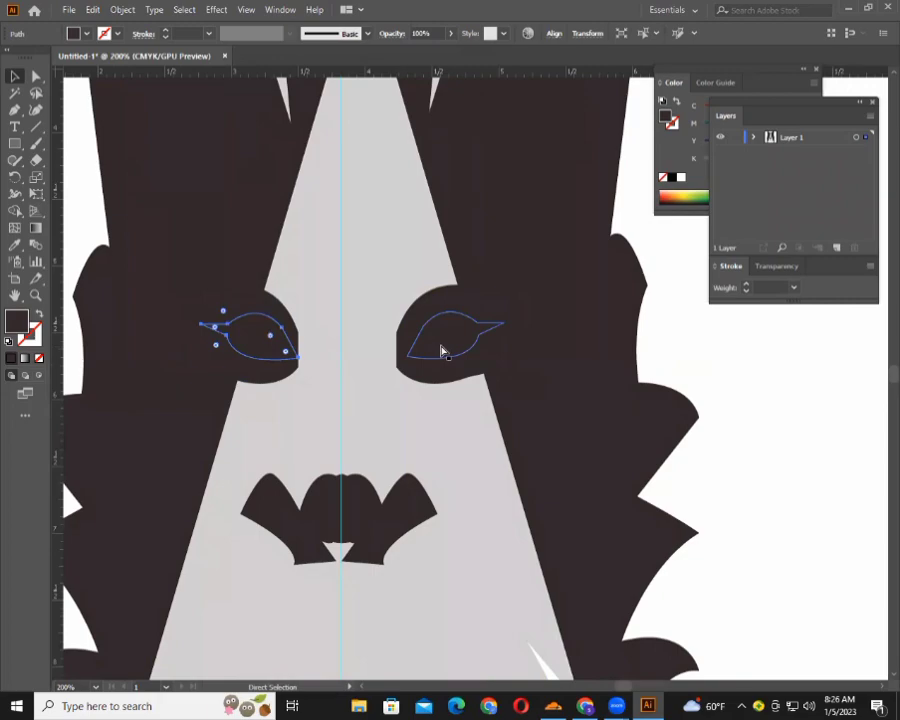
key(v)
Fill both eyes with medium gray #9B9494.
shift+click(444, 343)
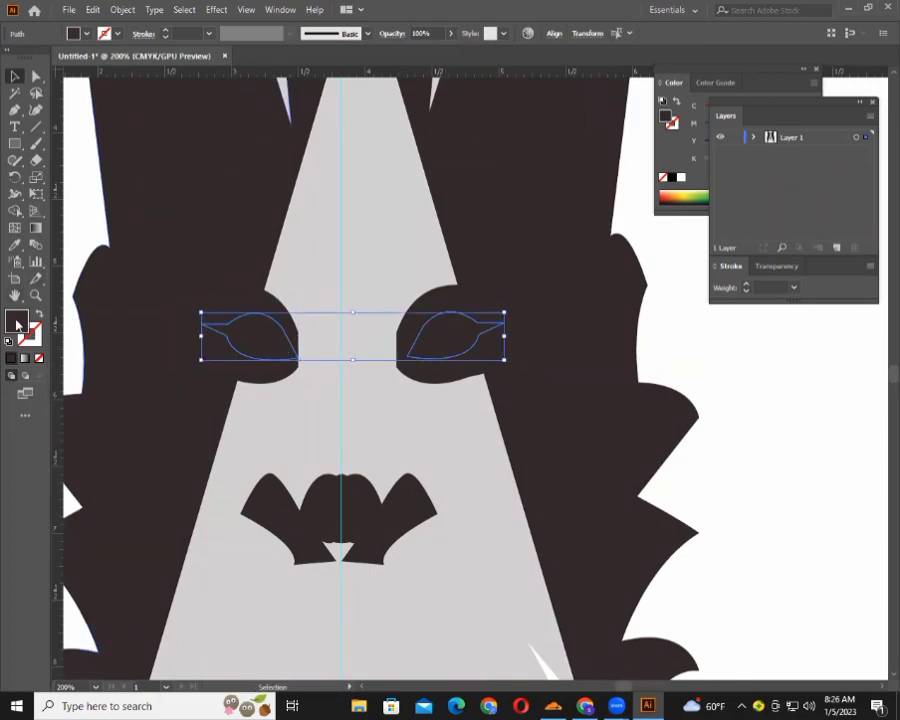
double_click(16, 322)
click(535, 393)
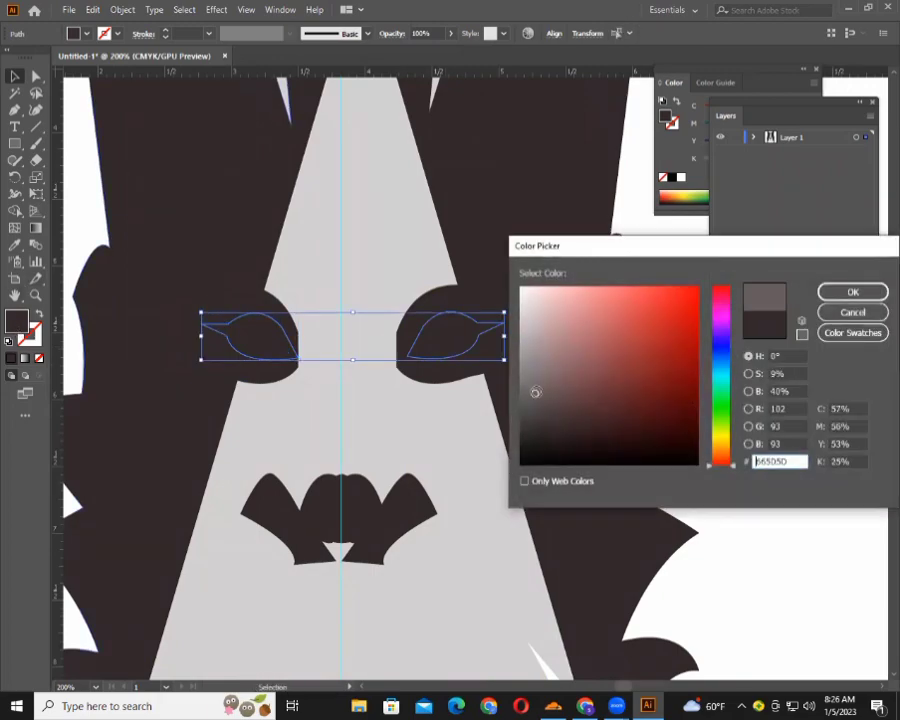
click(531, 415)
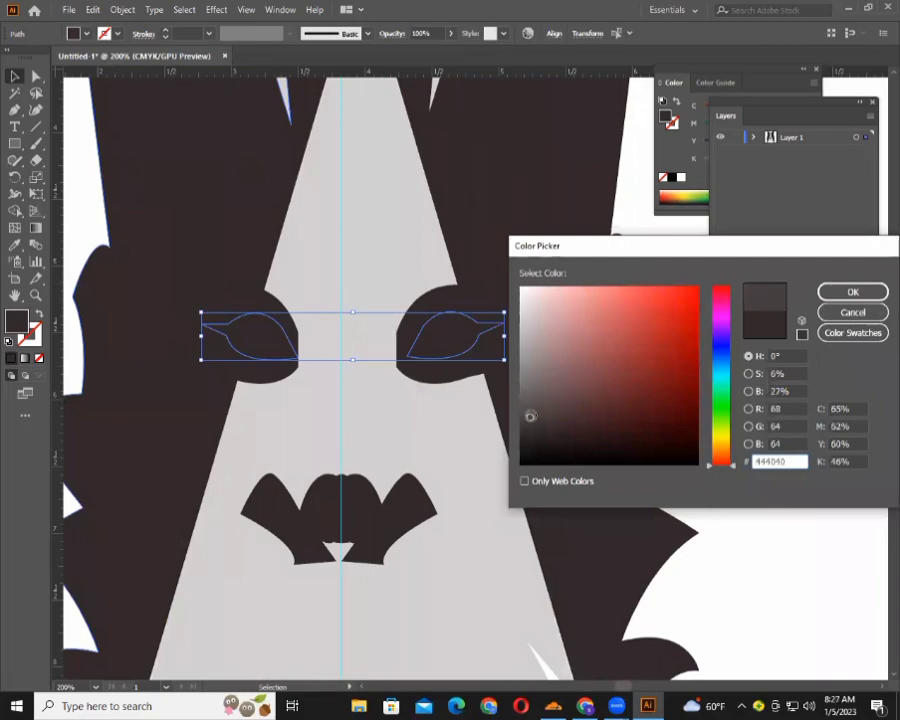
click(530, 356)
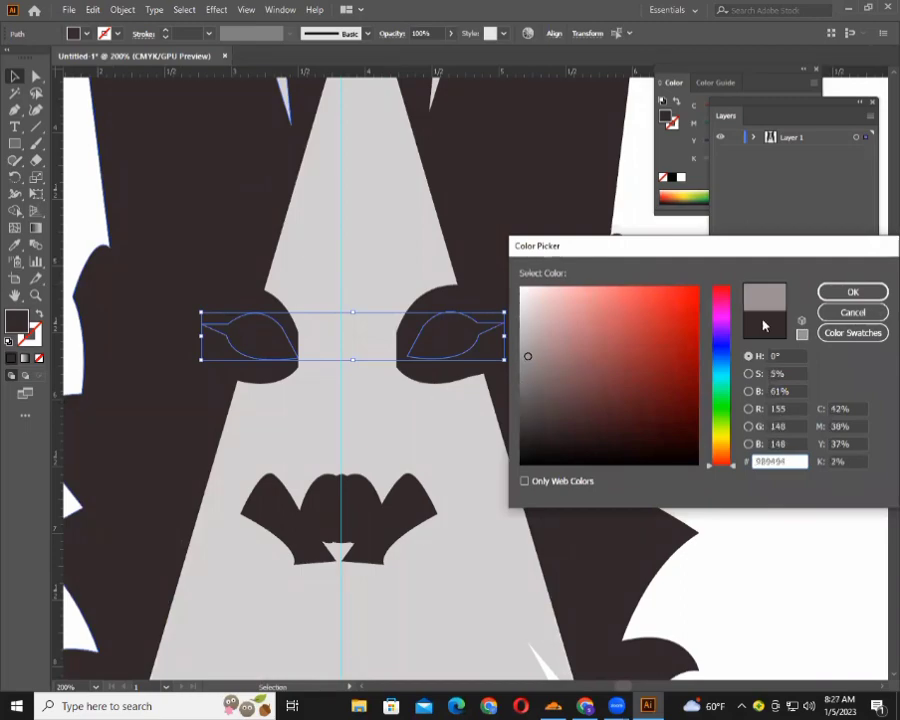
click(833, 292)
click(724, 336)
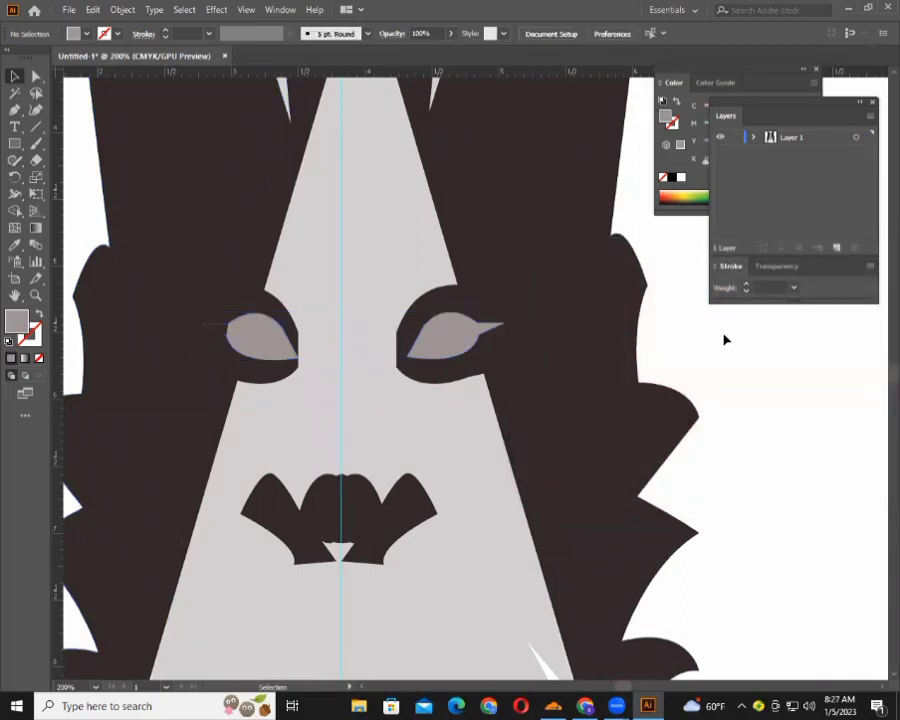
Select both dark eye-socket shapes around the eyes.
click(262, 343)
click(446, 372)
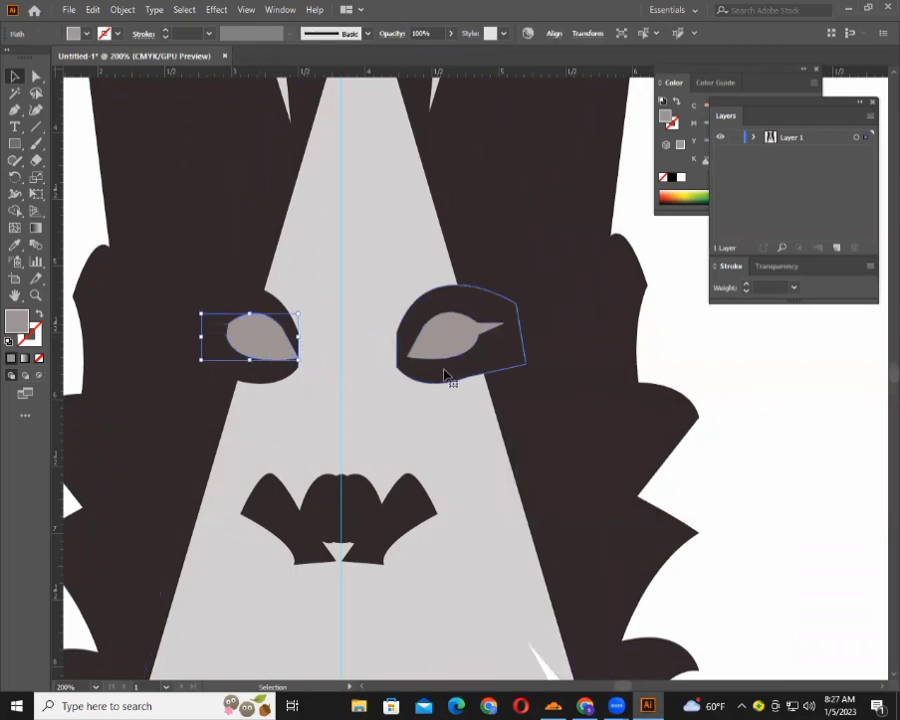
click(282, 338)
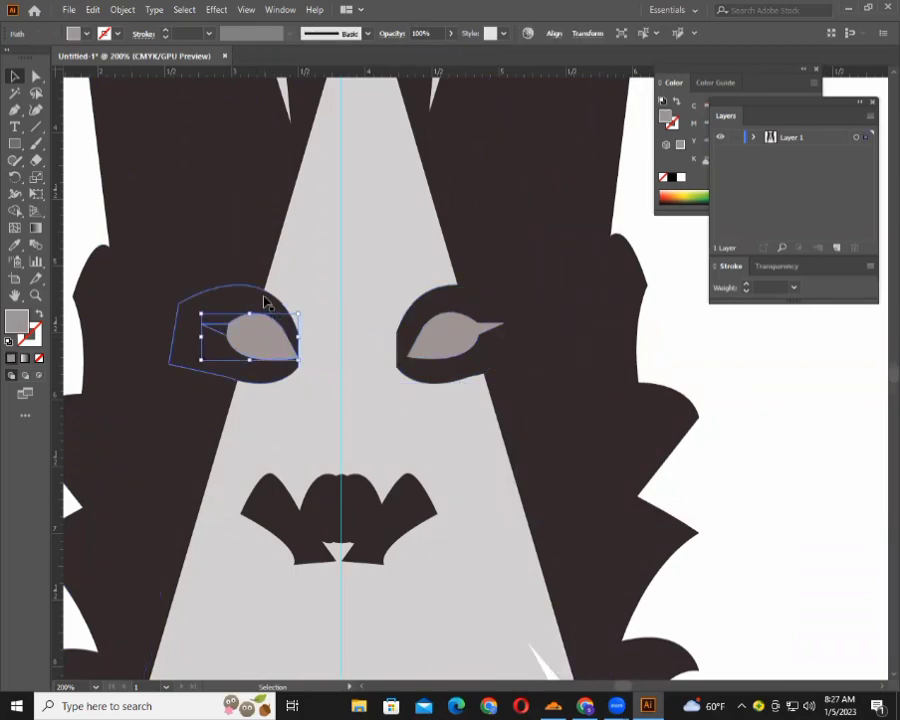
click(264, 302)
shift+click(262, 302)
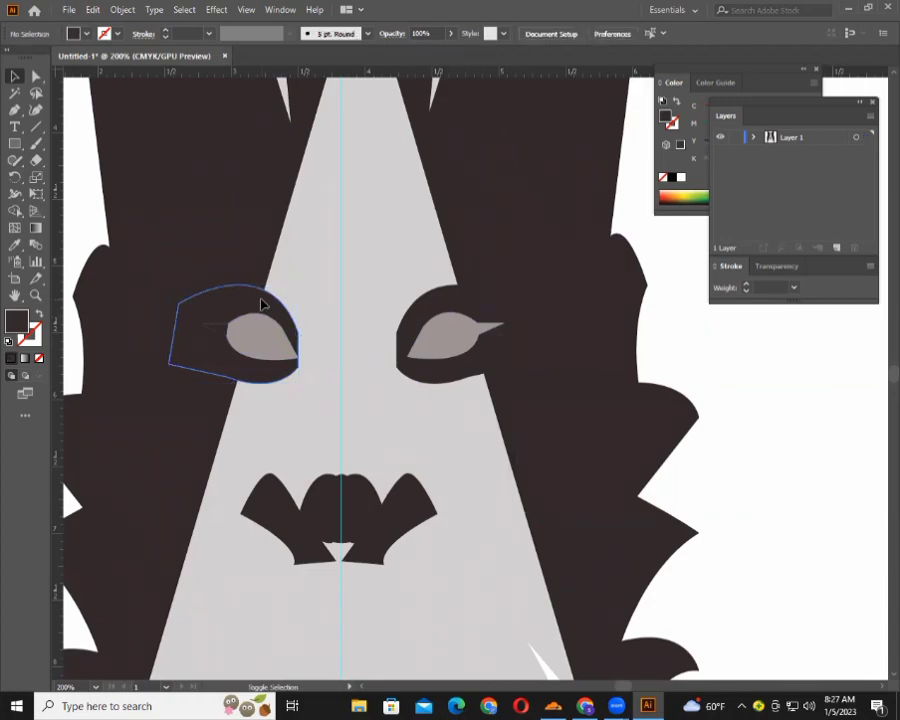
shift+click(434, 305)
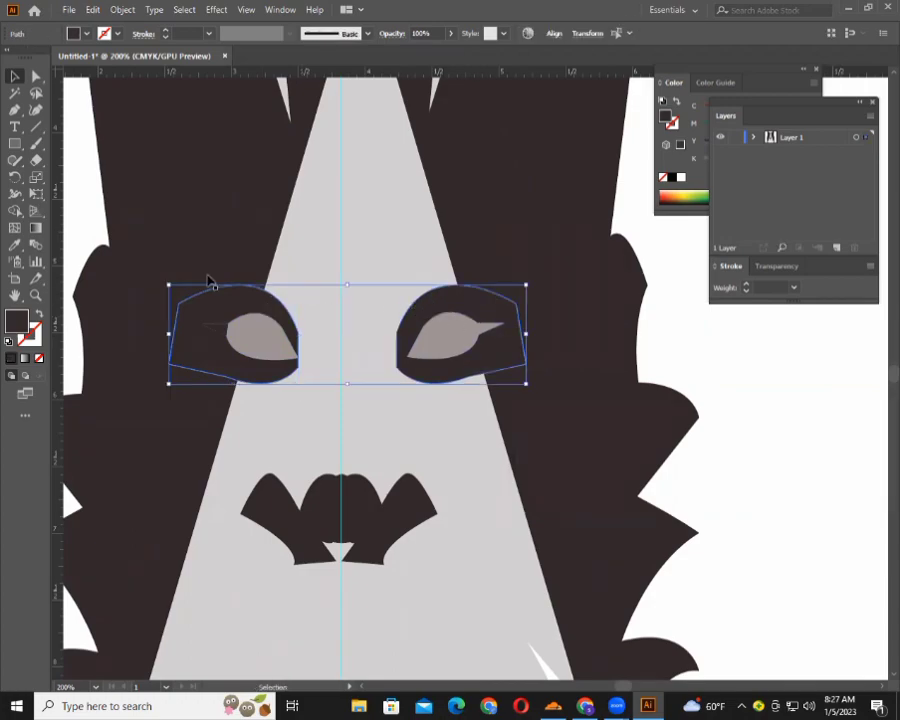
Try pale pink E6D6D6 on the sockets, then fill them with a darker brown swatch.
double_click(18, 320)
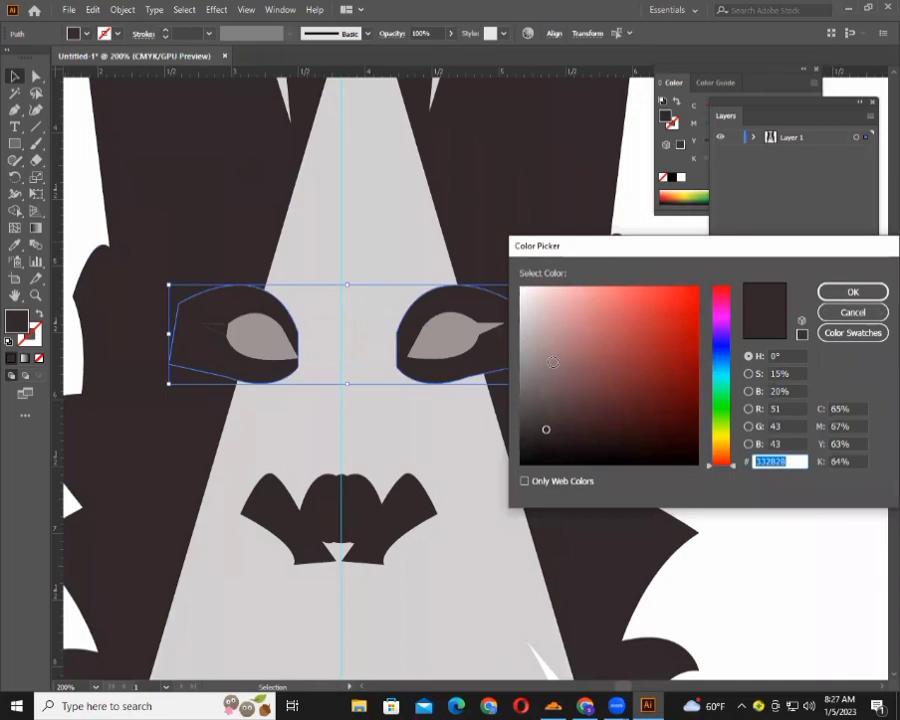
text(E6D6D6)
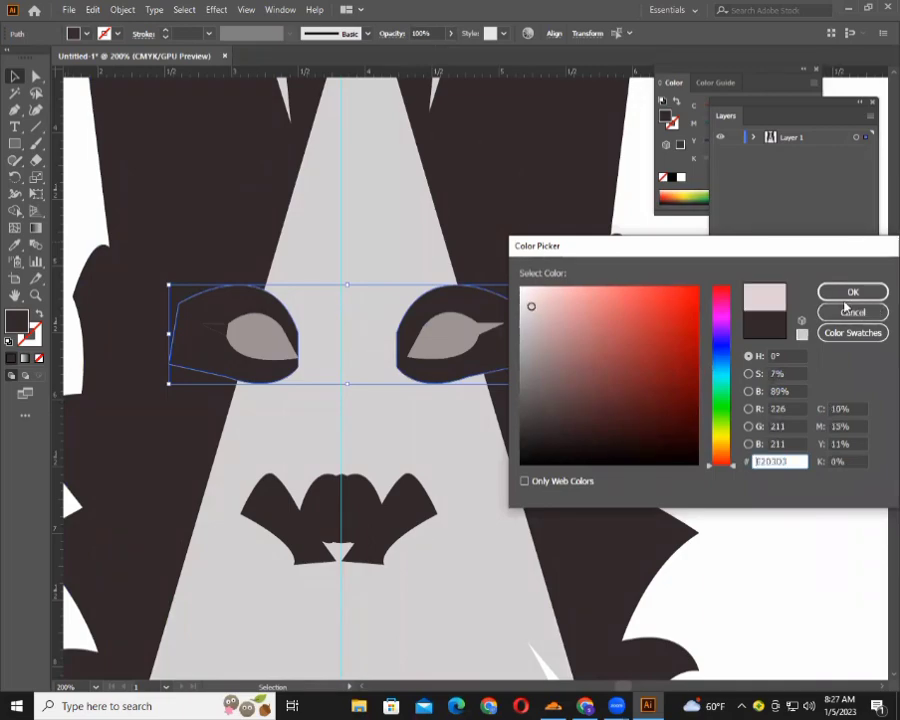
click(853, 292)
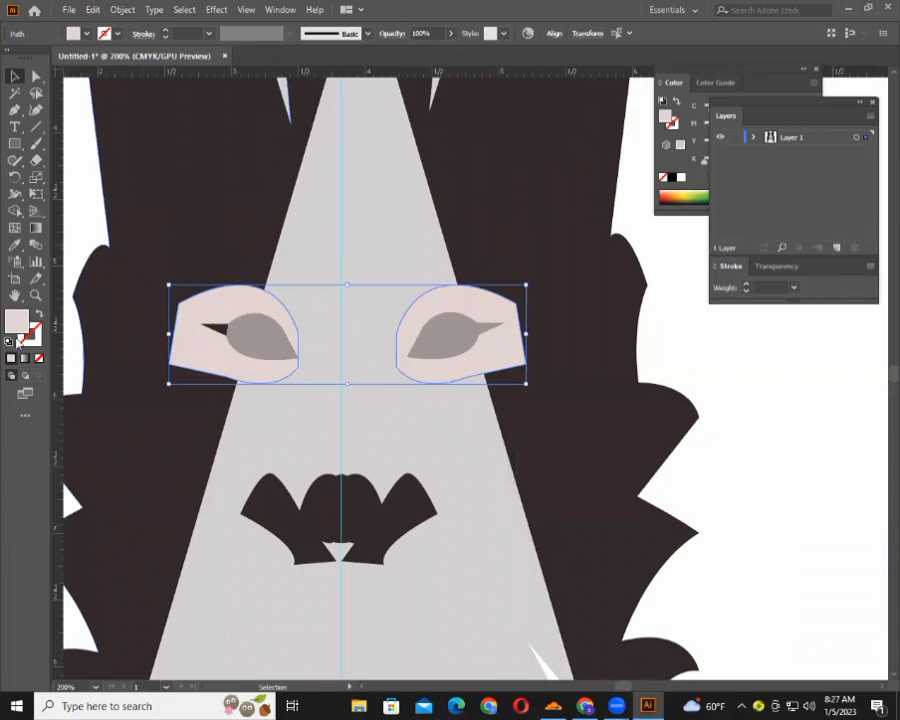
double_click(18, 320)
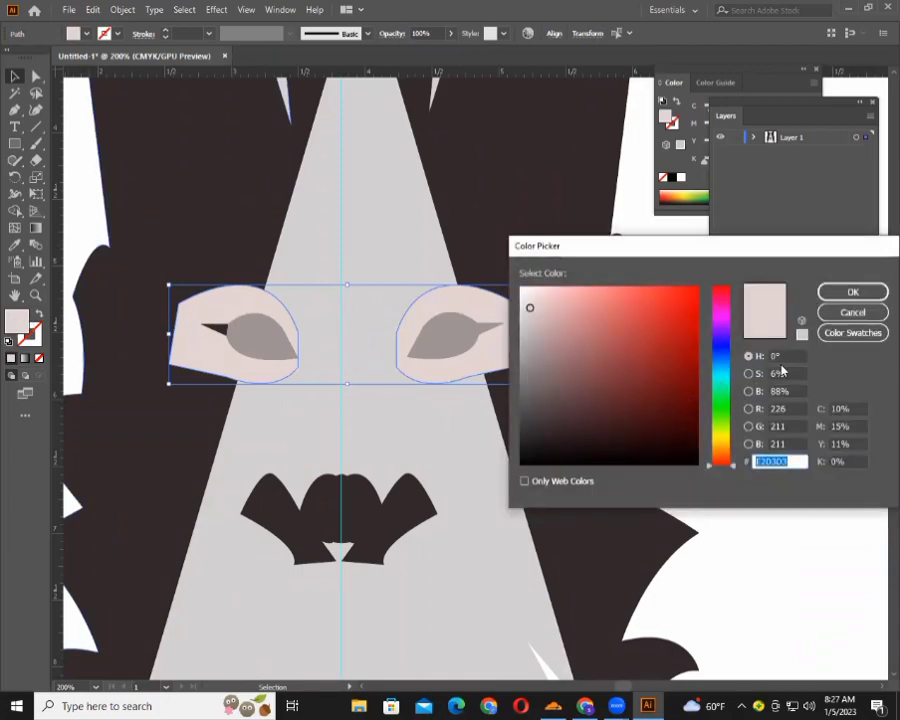
click(853, 312)
click(74, 34)
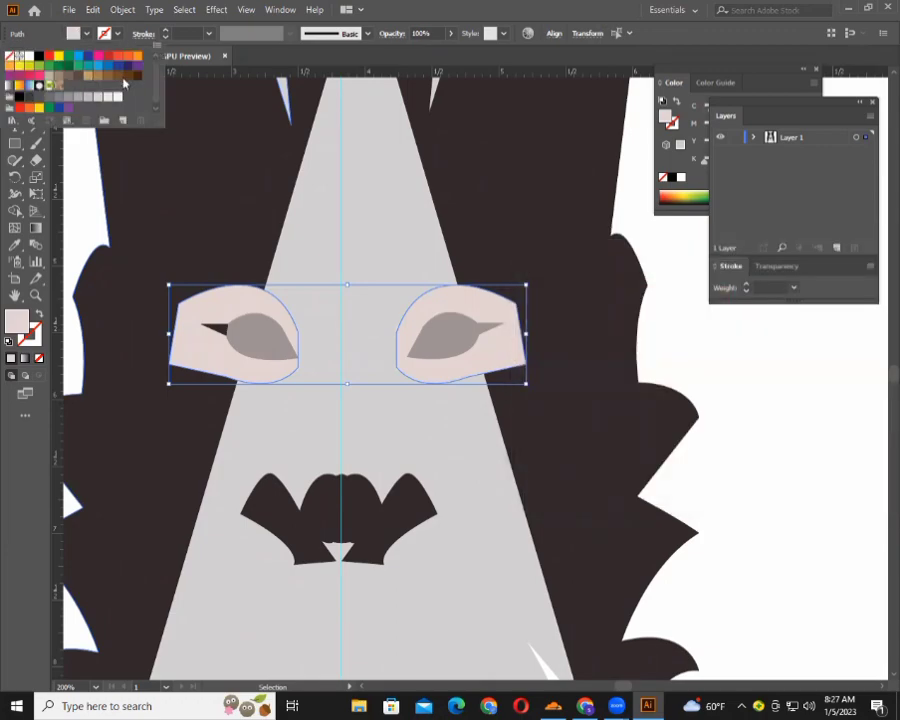
click(116, 77)
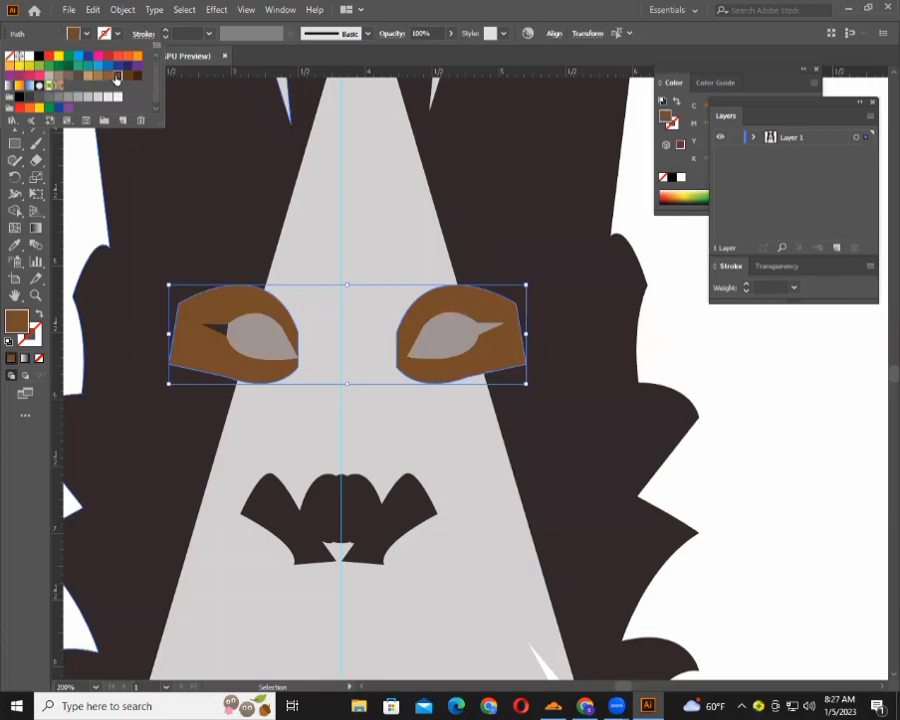
click(127, 77)
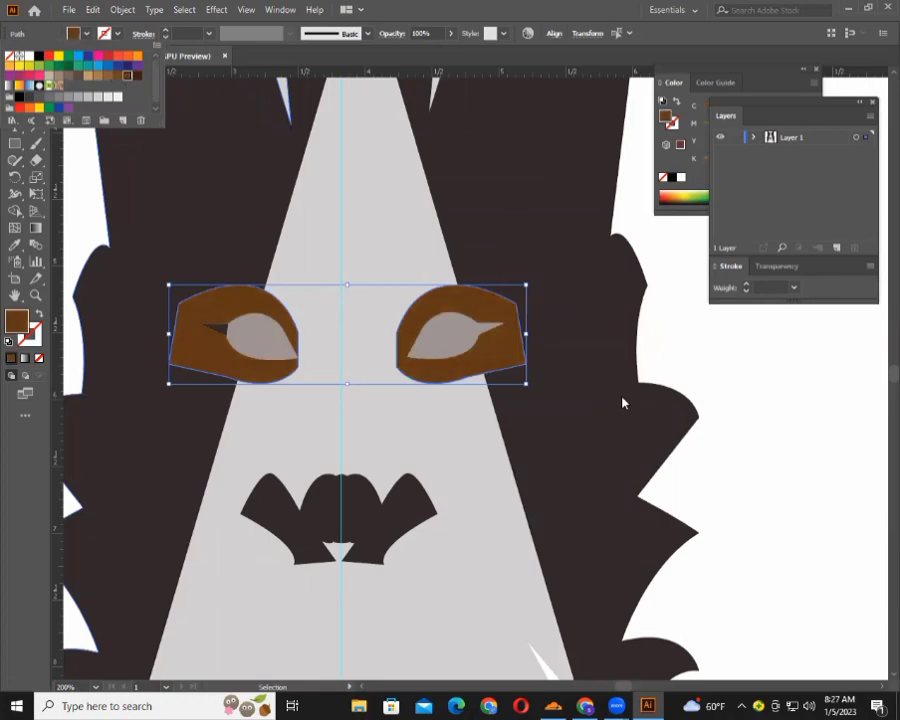
key(Escape)
scroll(662, 464, up, 3)
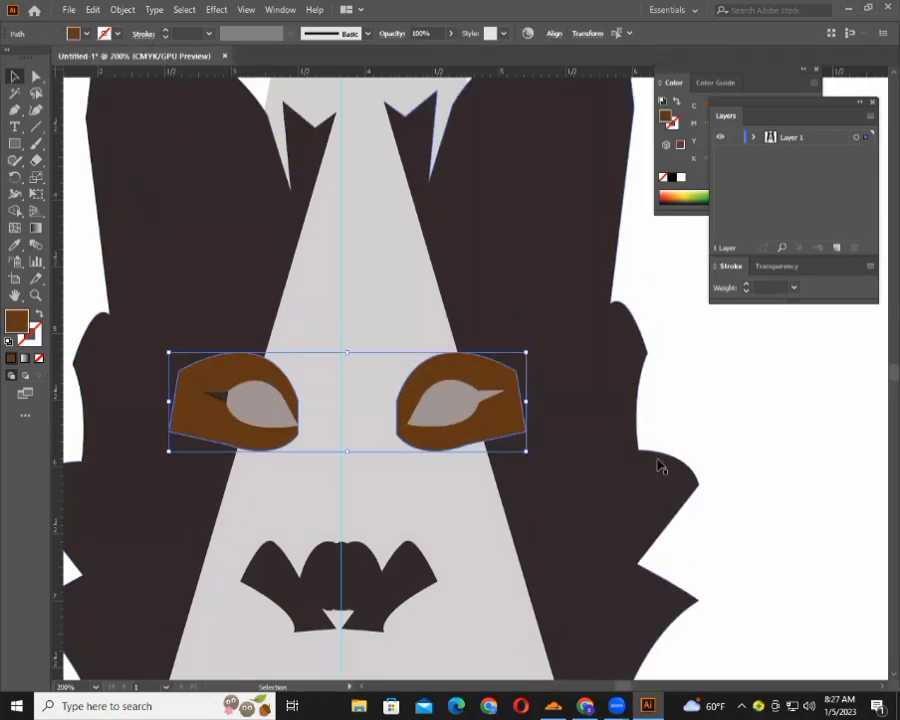
click(357, 258)
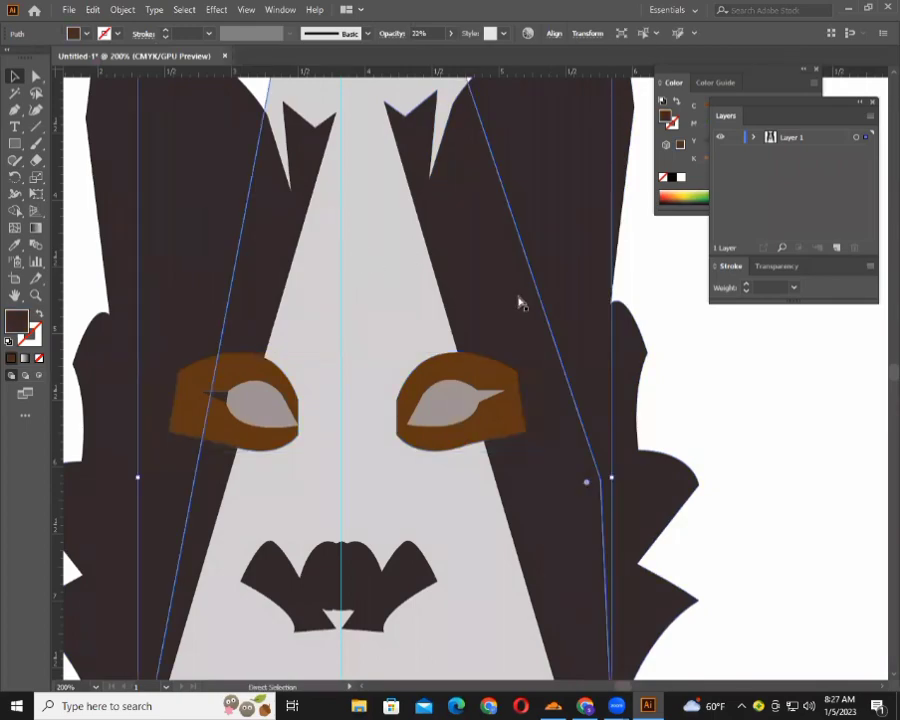
ctrl+alt+click(513, 320)
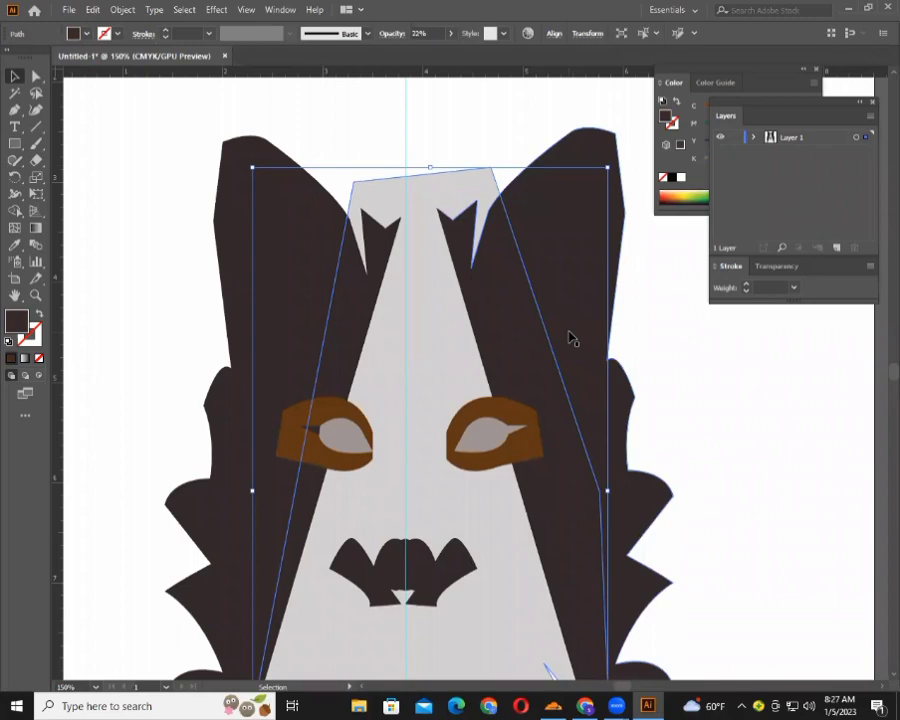
click(570, 337)
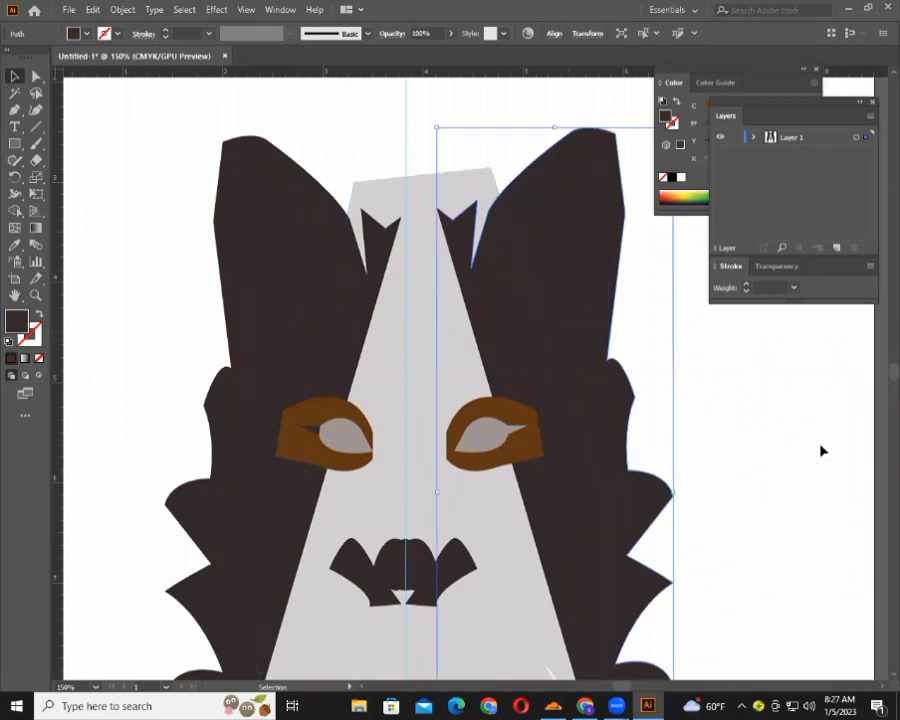
scroll(764, 464, down, 1)
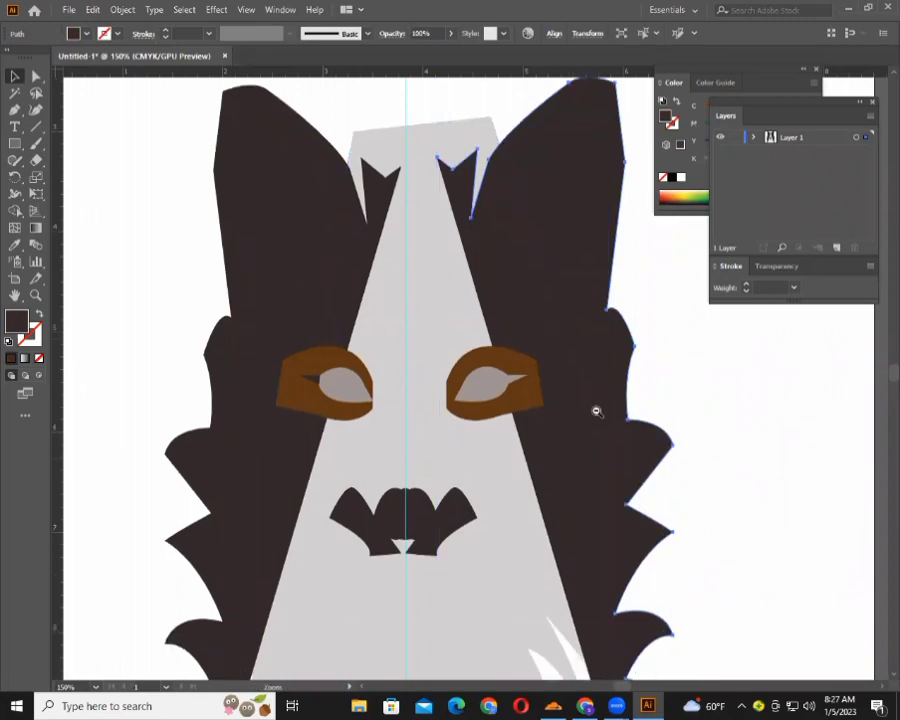
key(ctrl+minus)
scroll(480, 460, down, 1)
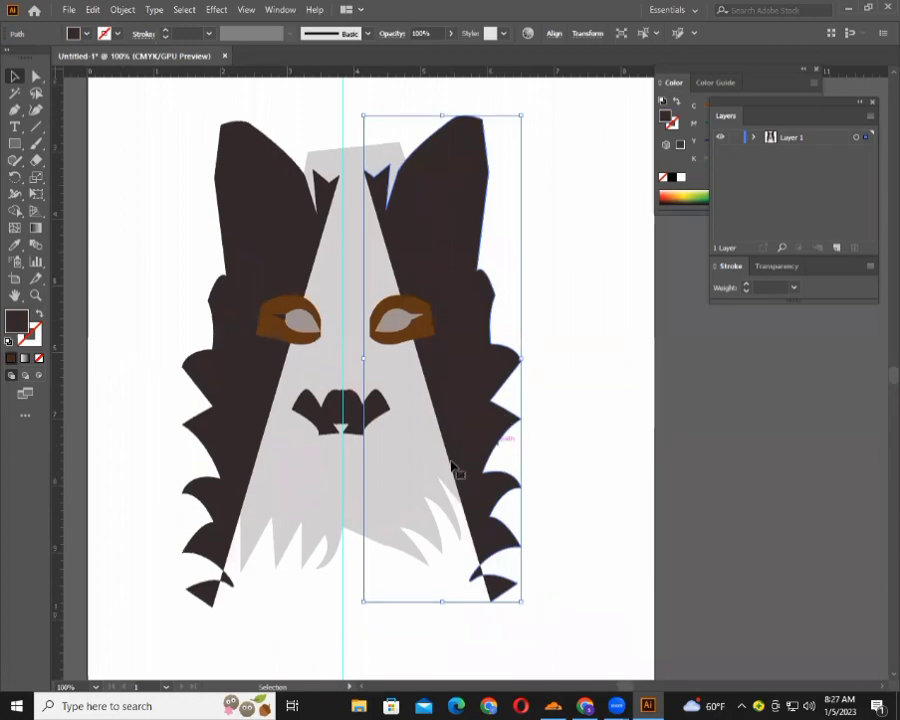
key(a)
key(ctrl+minus)
key(v)
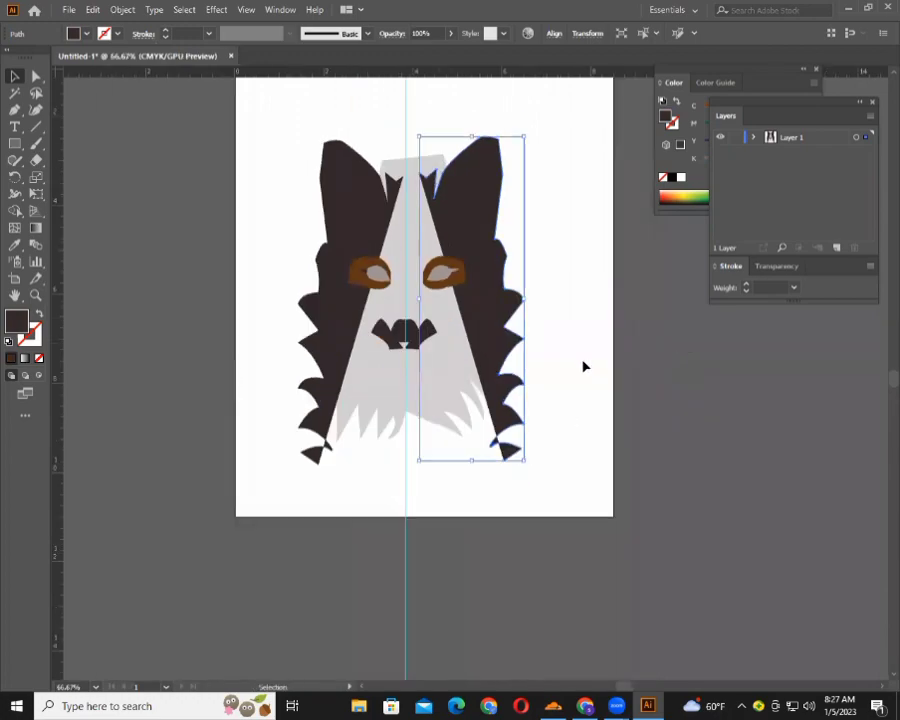
key(a)
key(ctrl+plus)
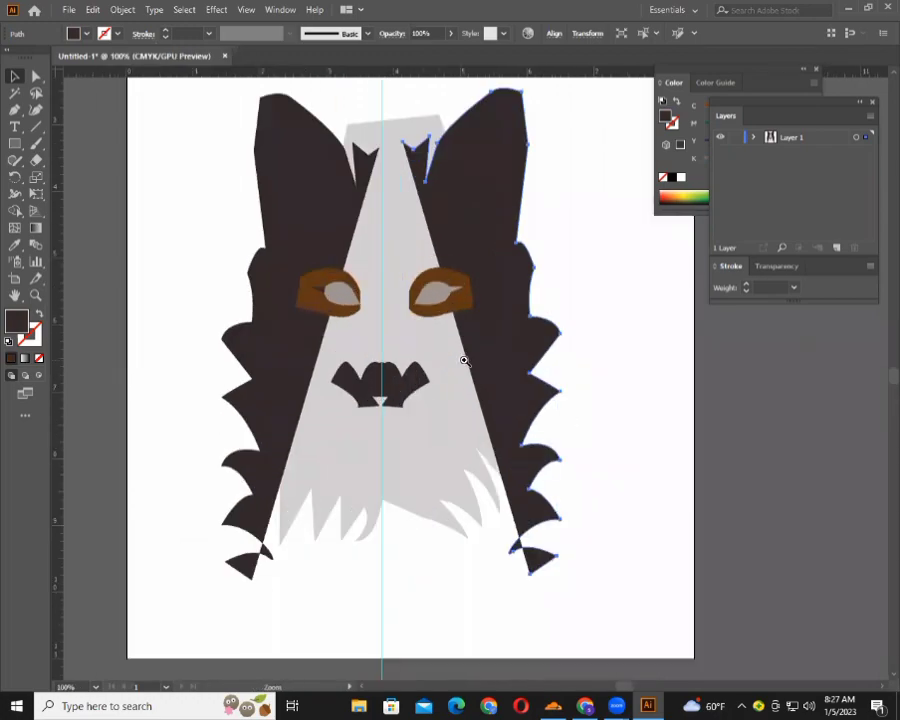
key(v)
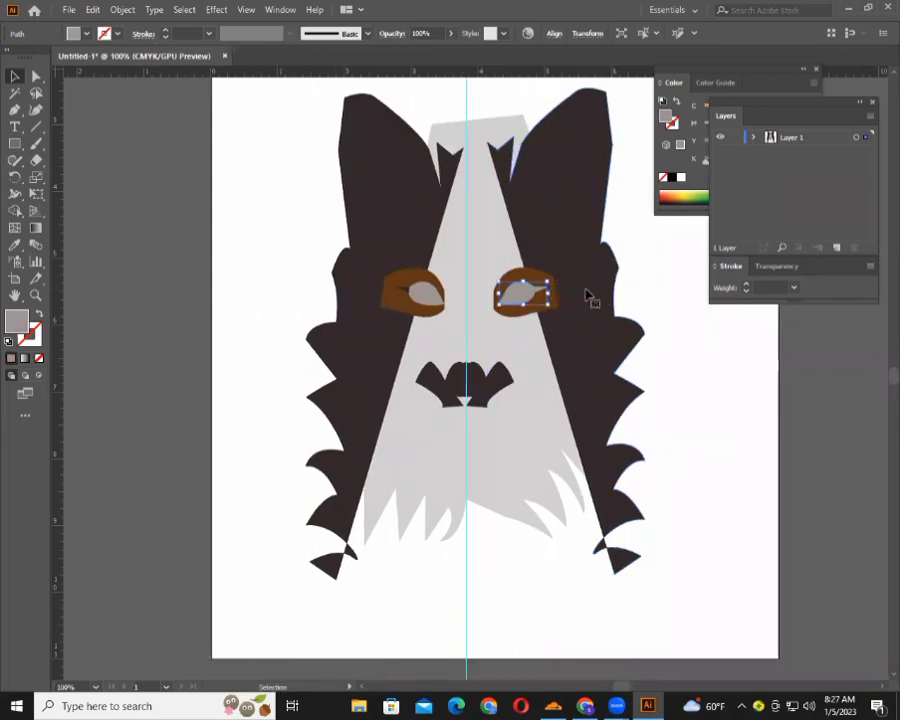
Send the right fur half to the back and re-centre the gray face shape.
right_click(589, 295)
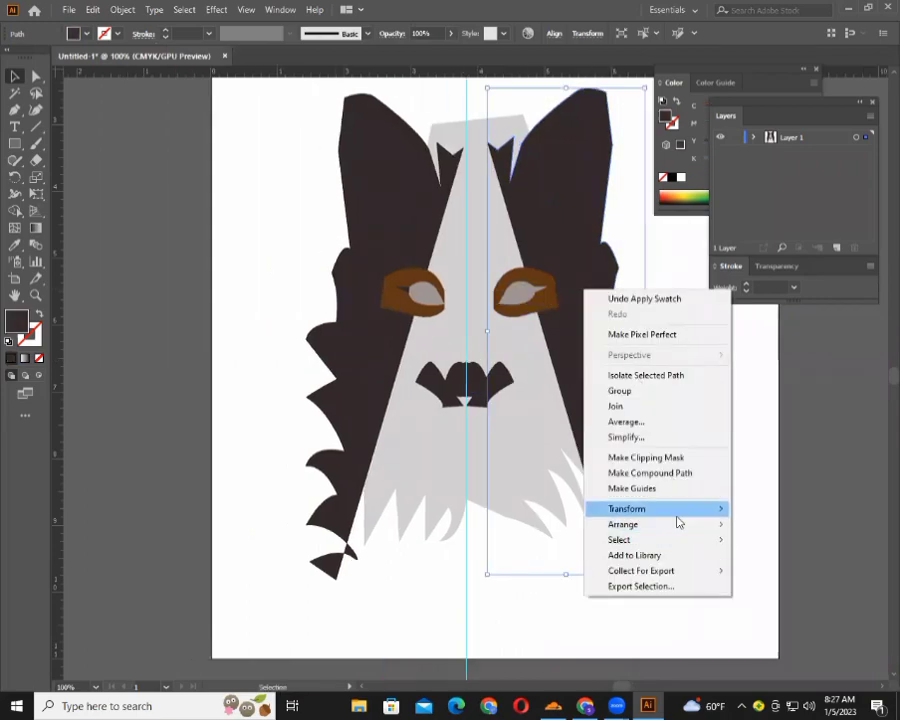
click(470, 566)
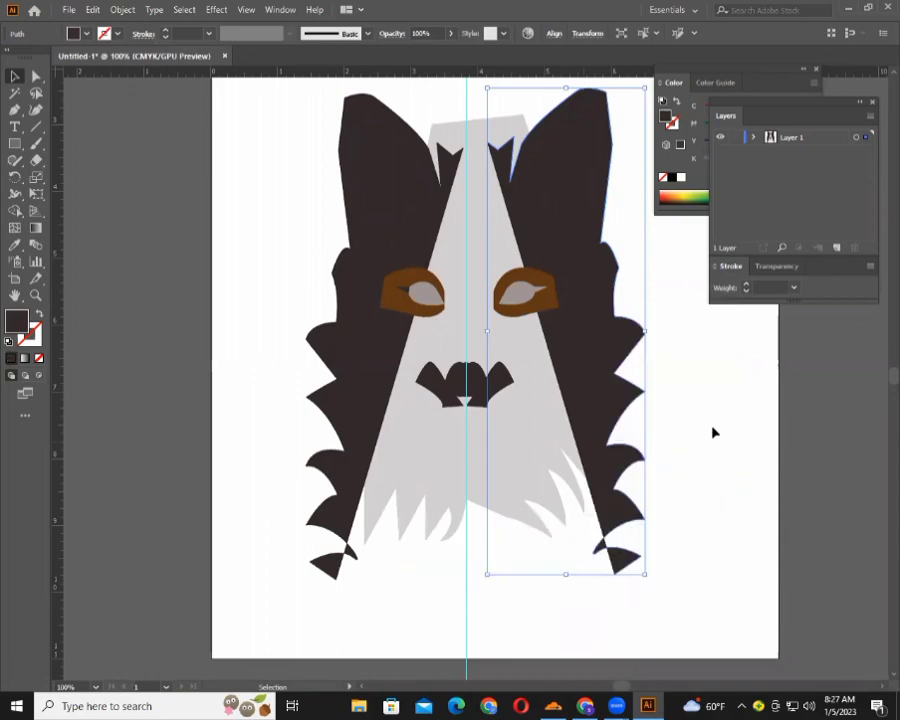
right_click(601, 349)
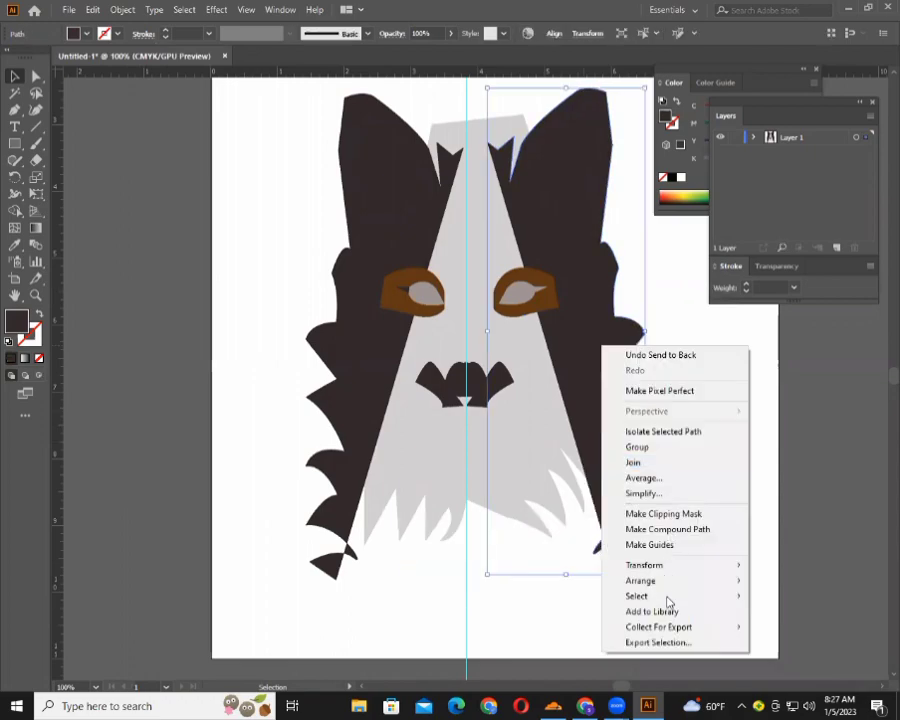
mouse_move(641, 580)
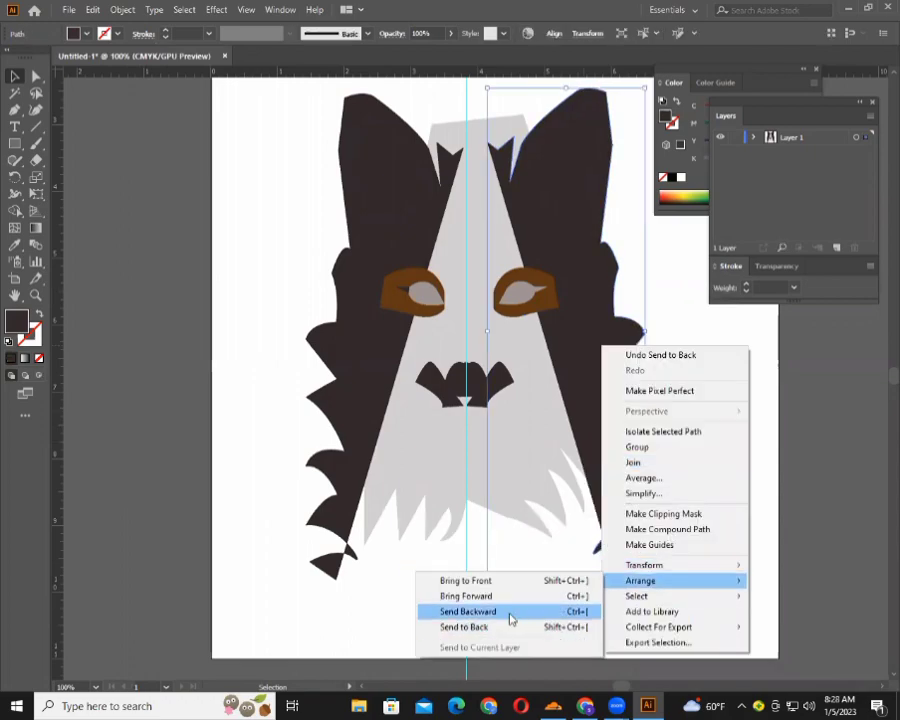
click(586, 395)
drag(586, 395, 648, 388)
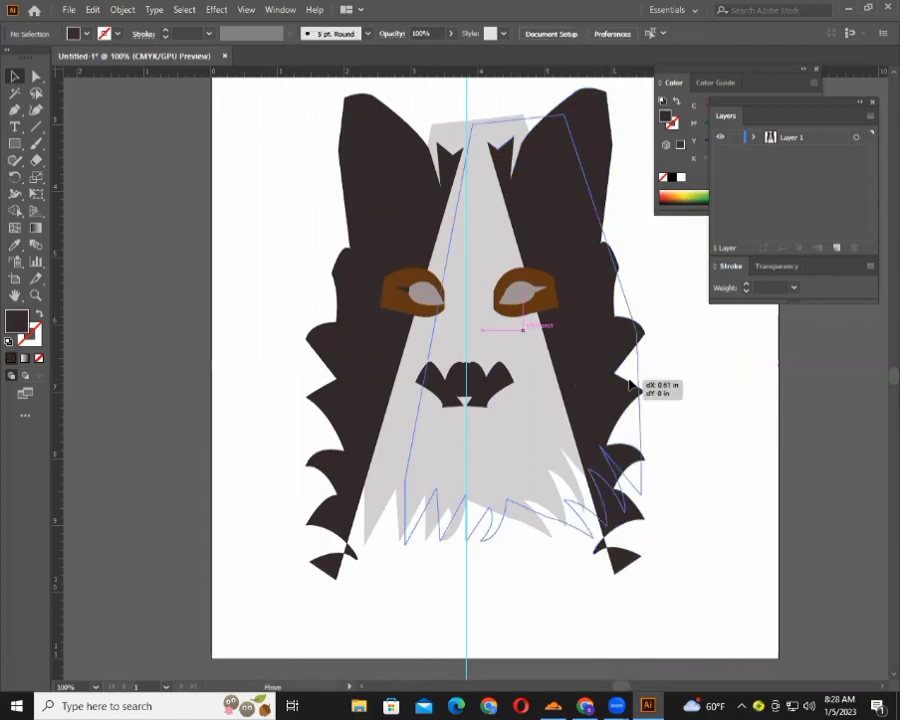
mouse_move(530, 395)
mouse_down()
mouse_move(460, 400)
mouse_move(528, 399)
mouse_up()
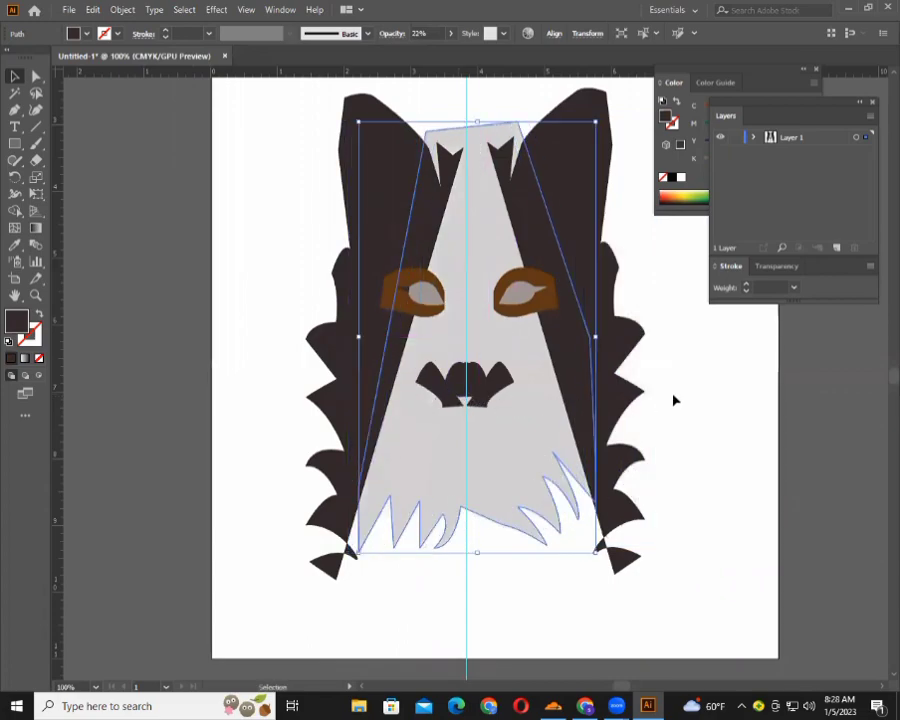
click(684, 391)
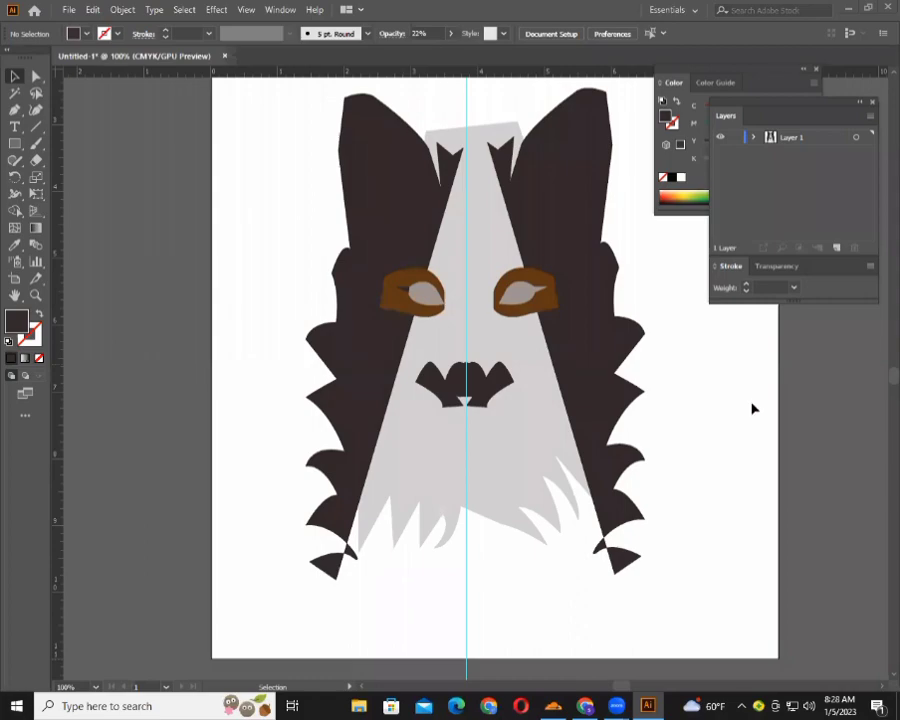
Zoom out, marquee-select all the old face shapes and delete them.
key(a)
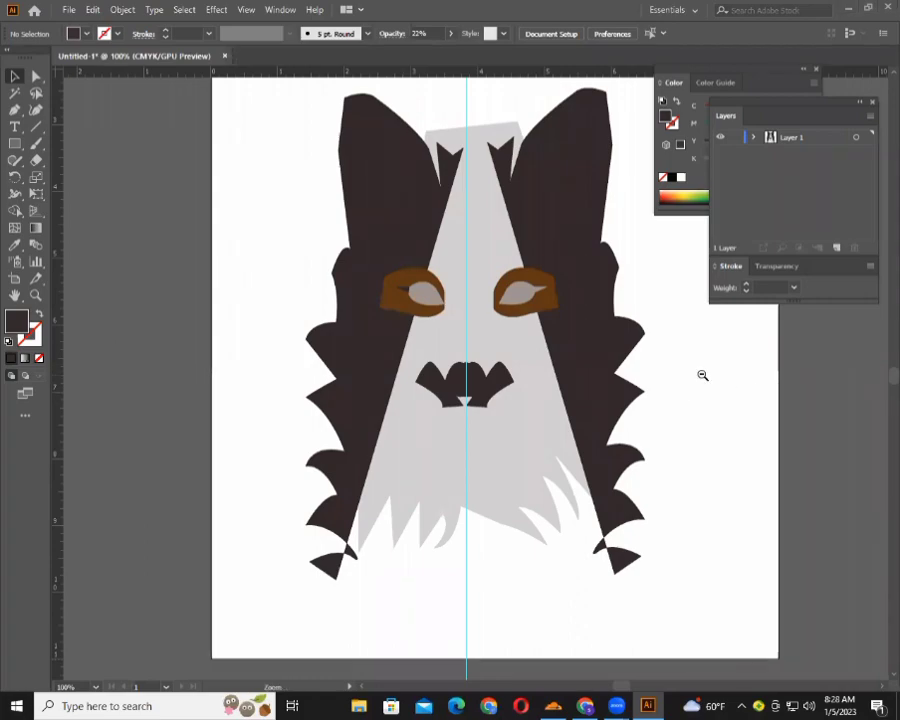
key(ctrl+minus)
drag(186, 136, 484, 403)
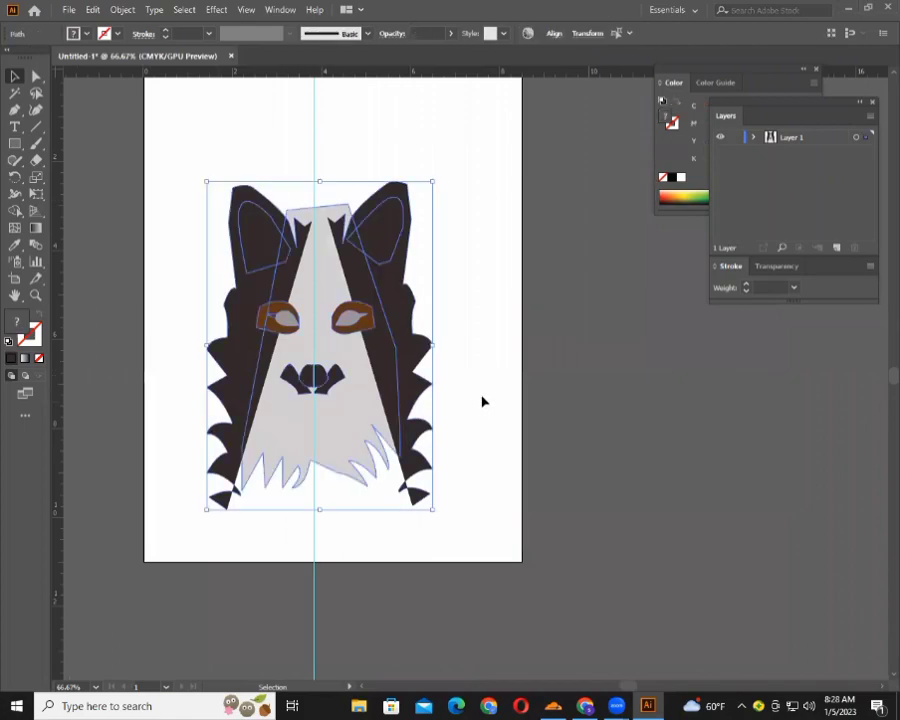
key(Delete)
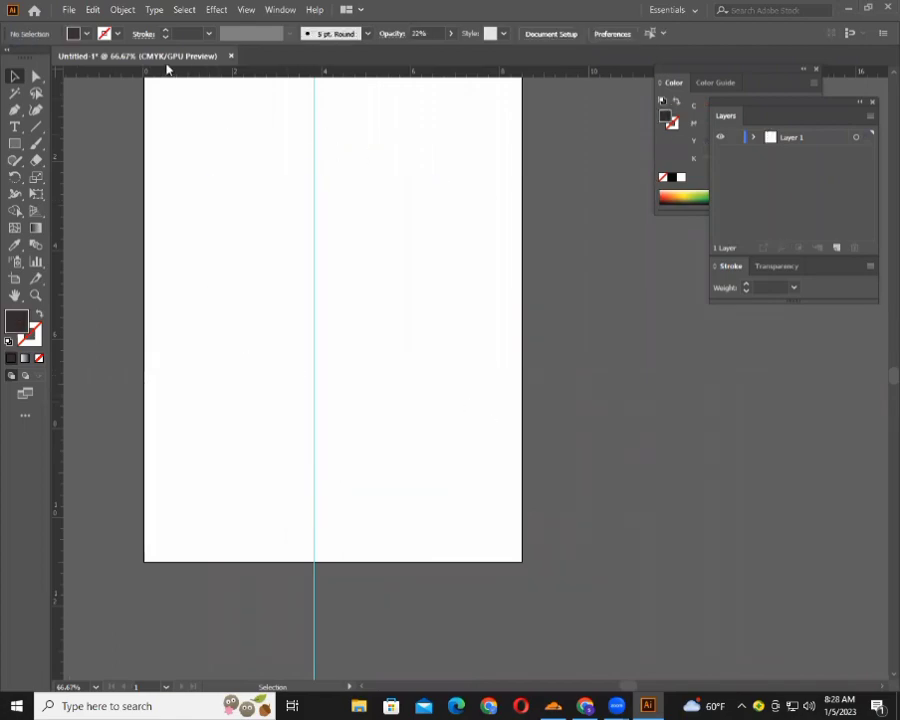
Unlock the guides and delete the vertical centre guide.
right_click(315, 192)
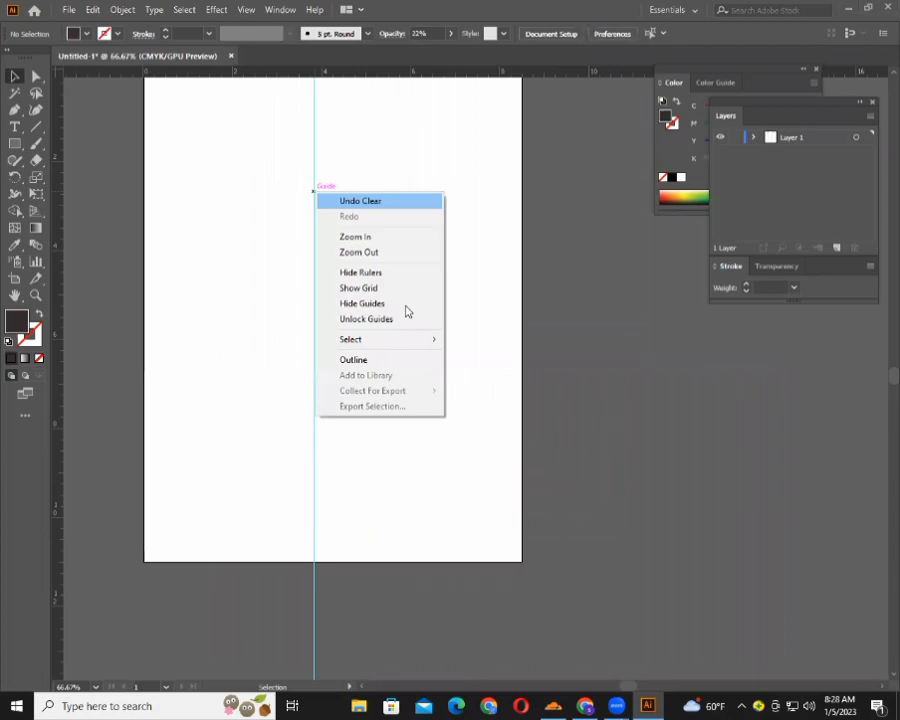
click(394, 322)
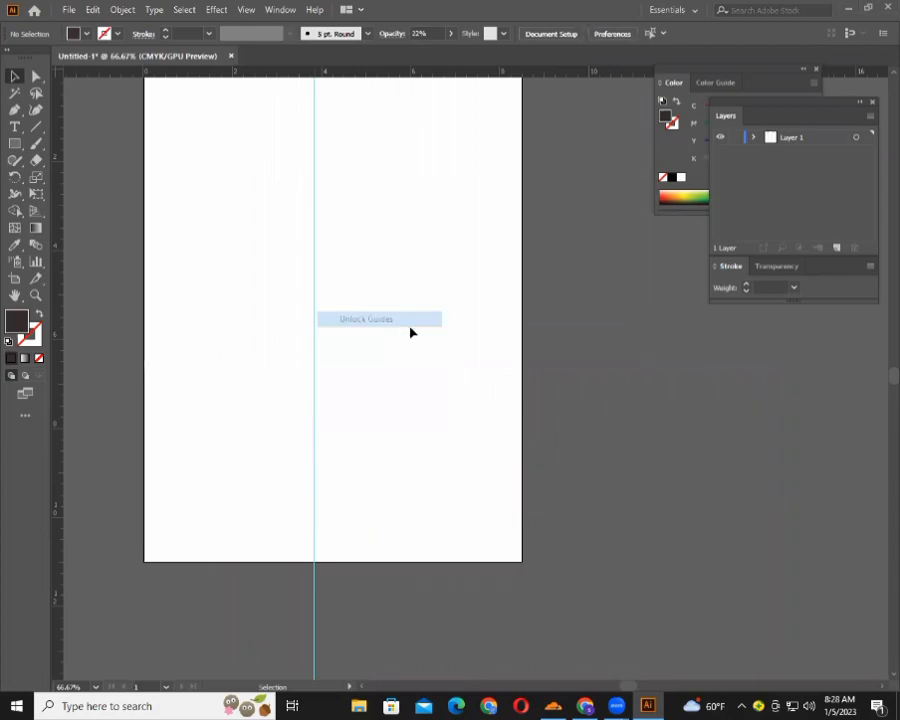
click(315, 313)
key(Delete)
scroll(366, 364, up, 2)
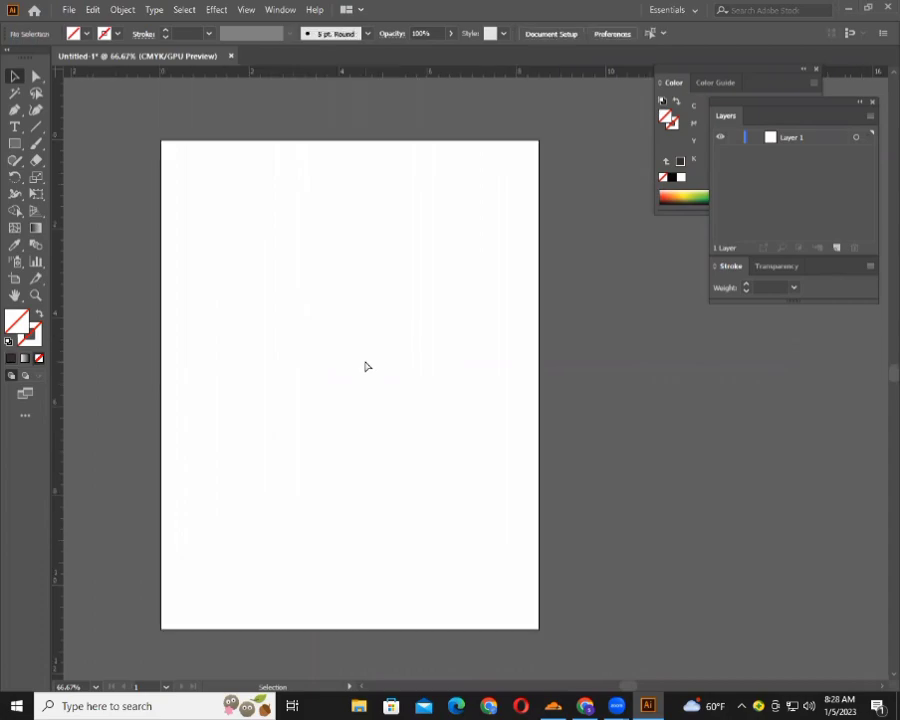
scroll(366, 366, left, 3)
Bring up the bald eagle ('egol') image results in Chrome, then return to Illustrator.
click(586, 706)
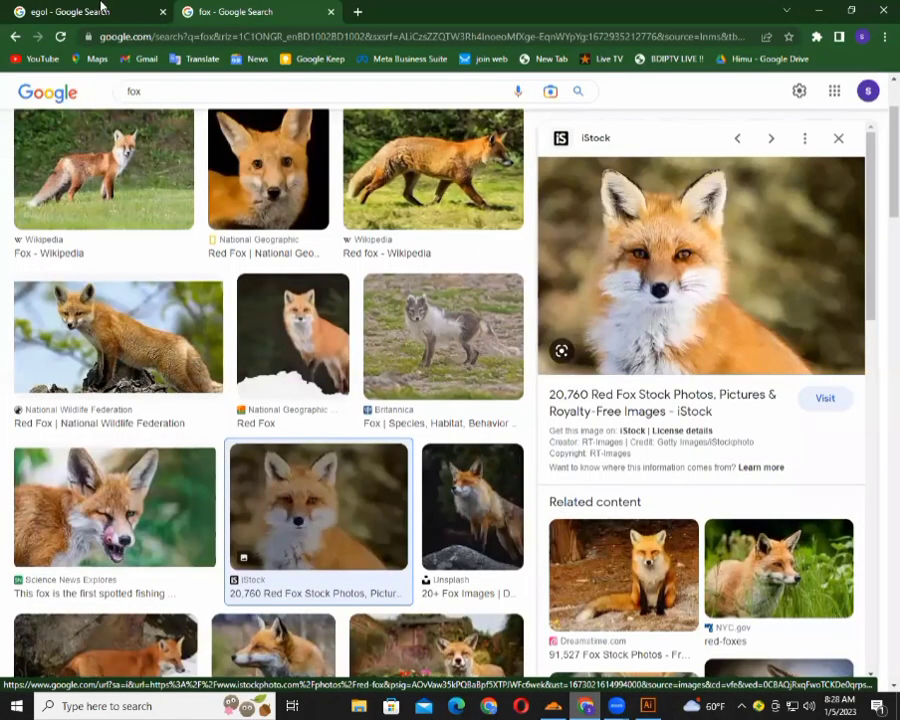
key(ctrl+Tab)
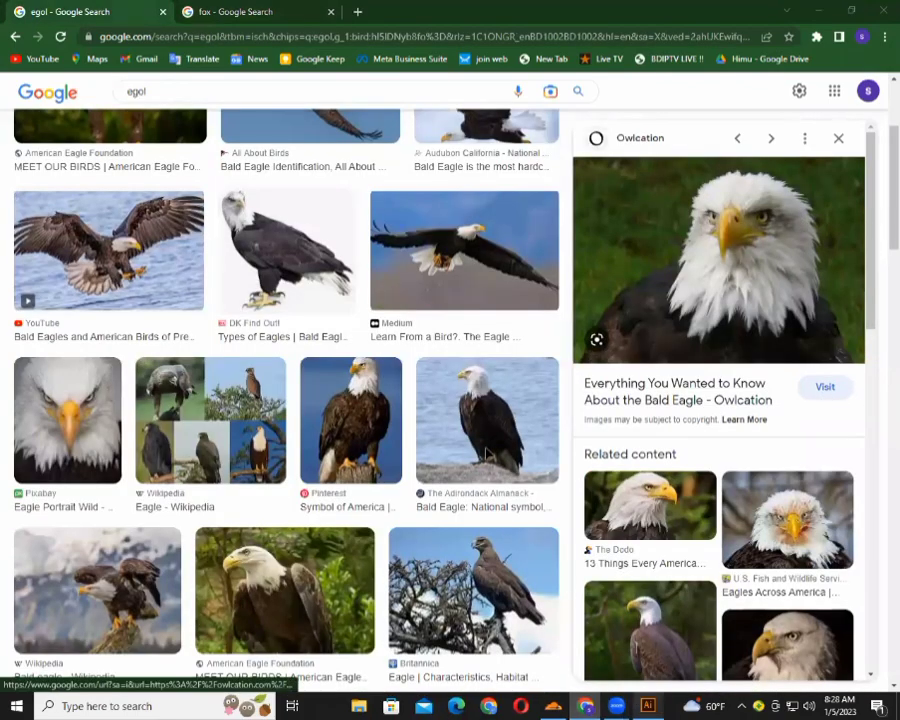
key(alt+Tab)
Paste the close-up eagle head photo onto the artboard and zoom in to inspect it.
key(ctrl+v)
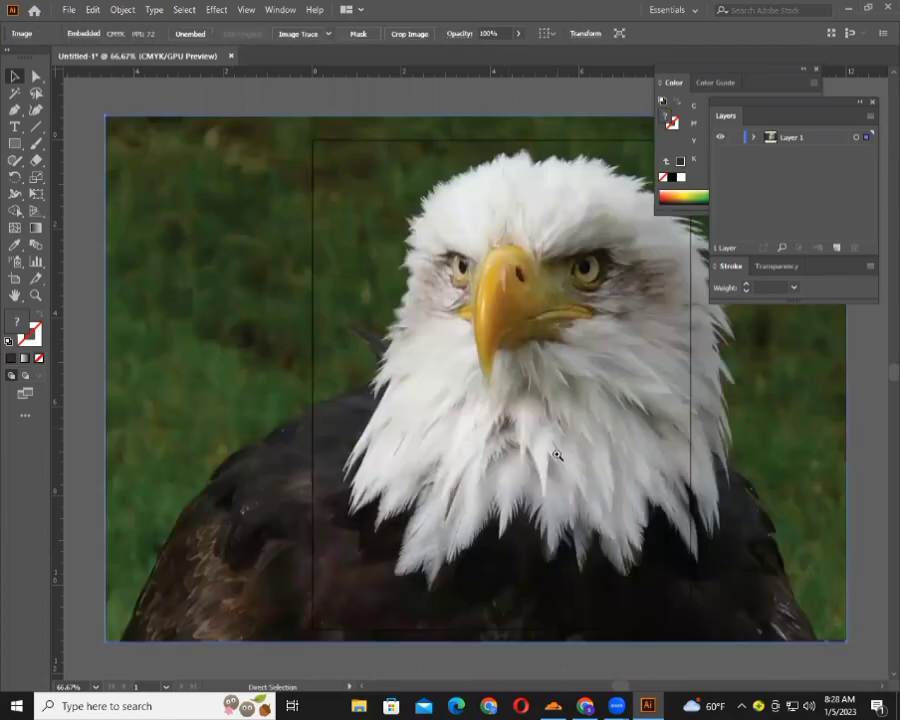
click(559, 451)
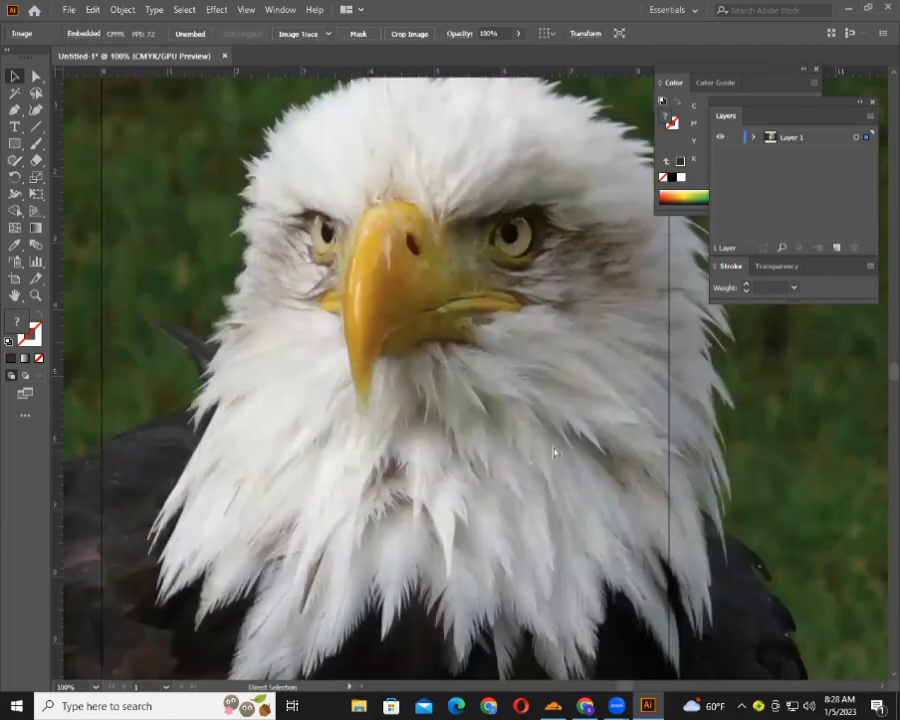
scroll(555, 452, down, 1)
scroll(555, 452, up, 2)
scroll(555, 452, left, 2)
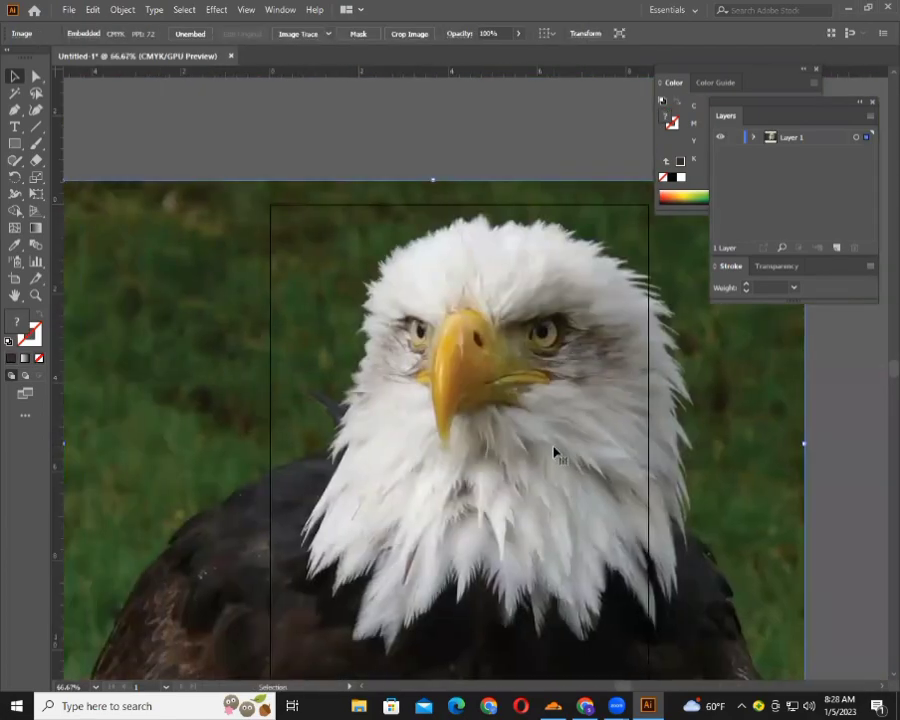
scroll(554, 452, down, 1)
scroll(550, 447, up, 1)
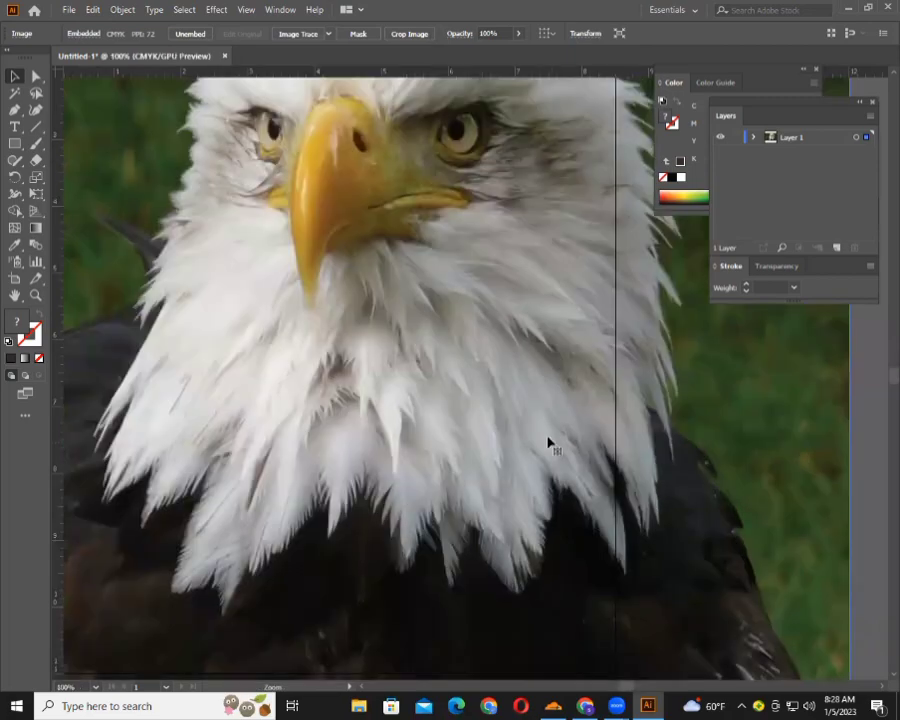
scroll(548, 443, up, 3)
scroll(549, 440, left, 1)
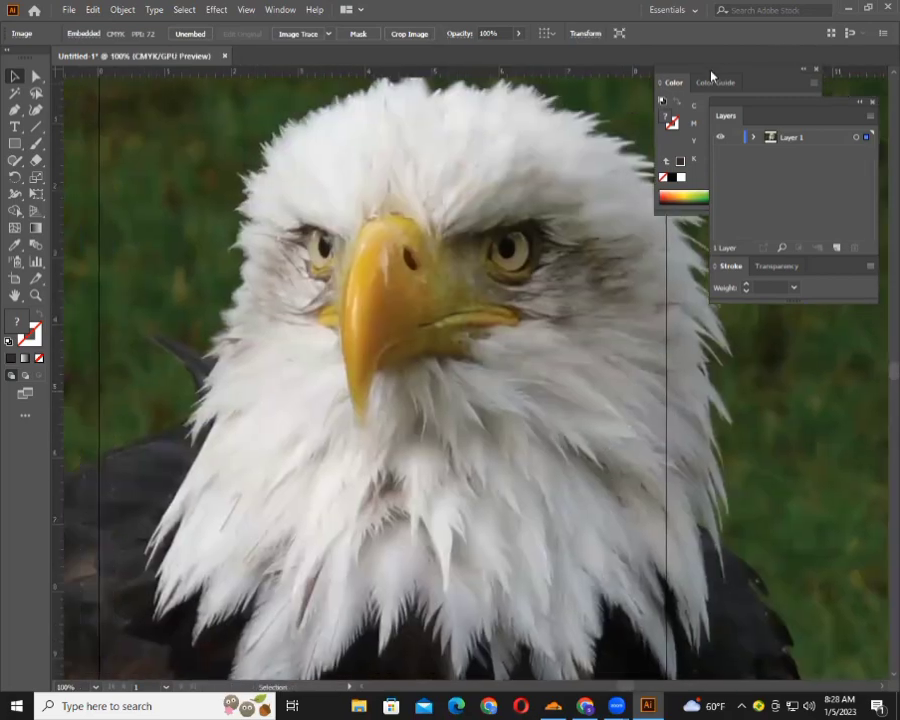
Move the Color panel aside and frame the eagle photo in the view.
drag(779, 82, 857, 82)
scroll(552, 428, down, 1)
scroll(556, 428, down, 1)
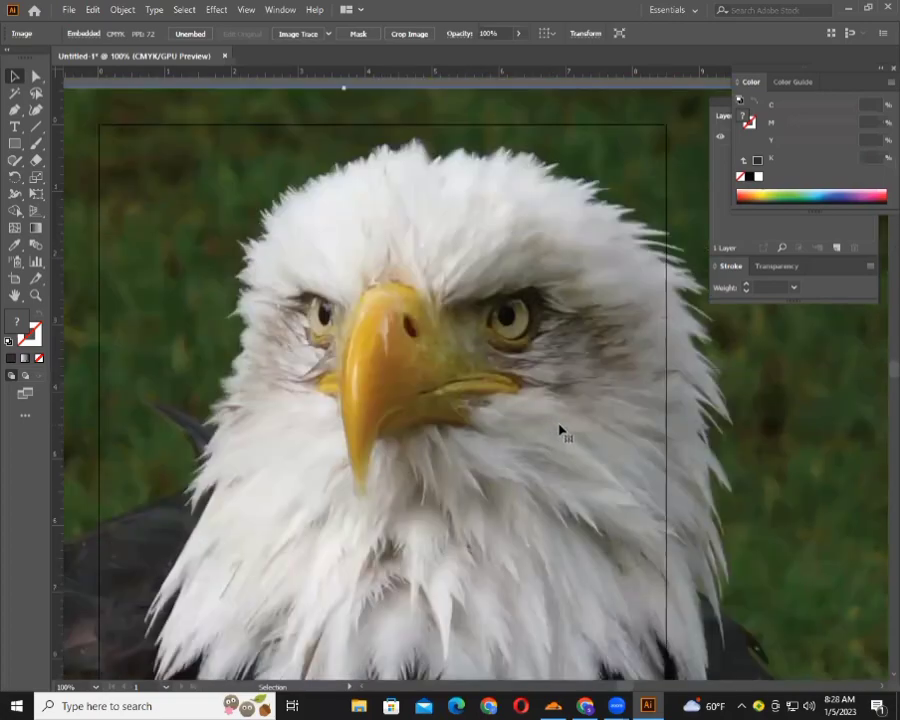
scroll(560, 428, up, 1)
scroll(564, 428, up, 1)
scroll(530, 403, down, 1)
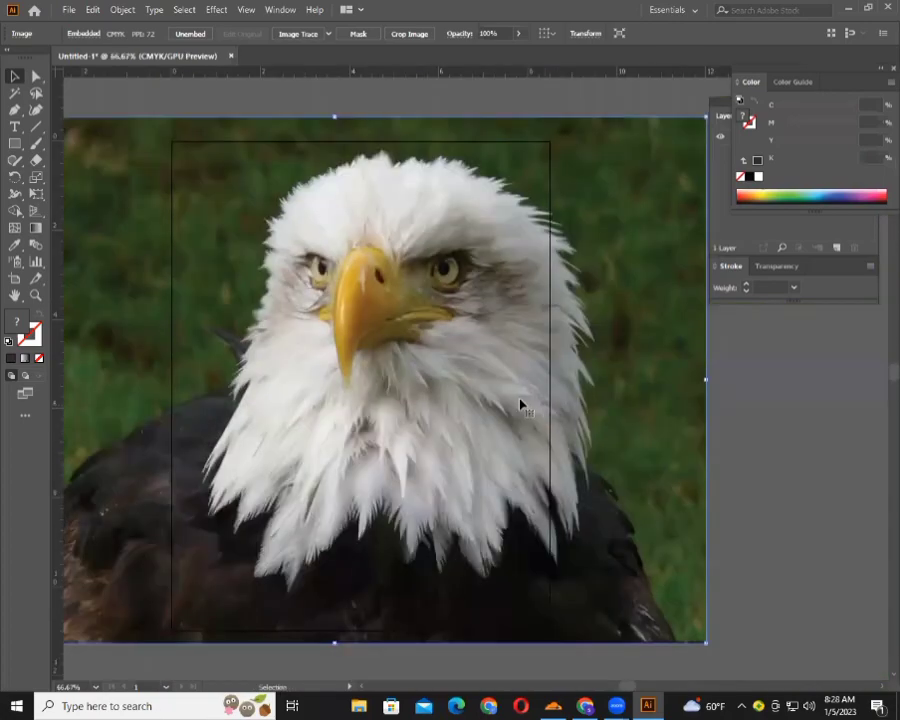
key(p)
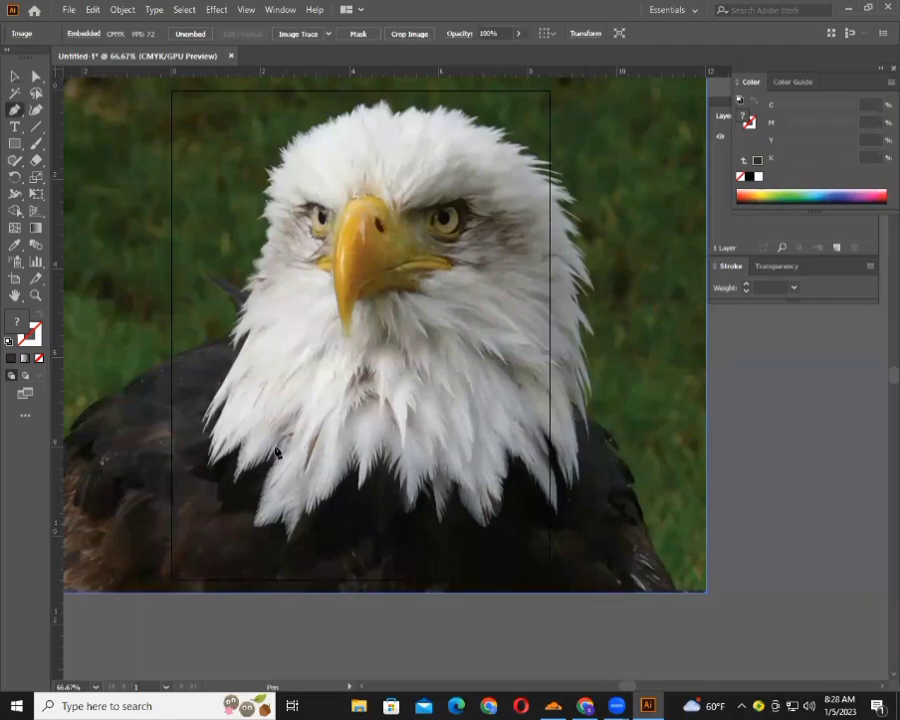
Start the head outline at the lower-left feather tips and trace up the left side.
click(240, 482)
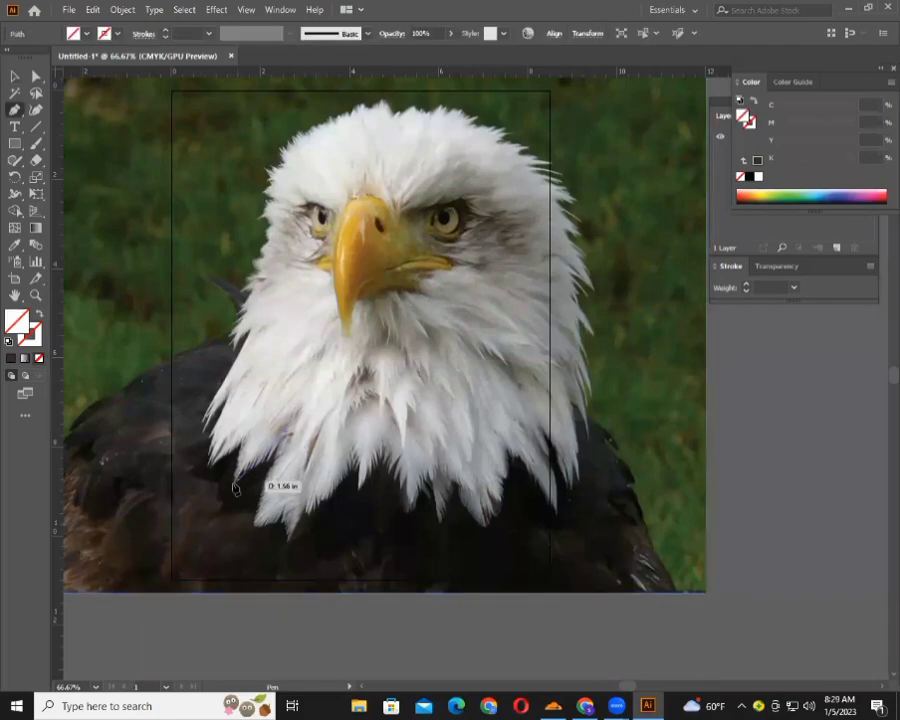
click(241, 440)
click(287, 432)
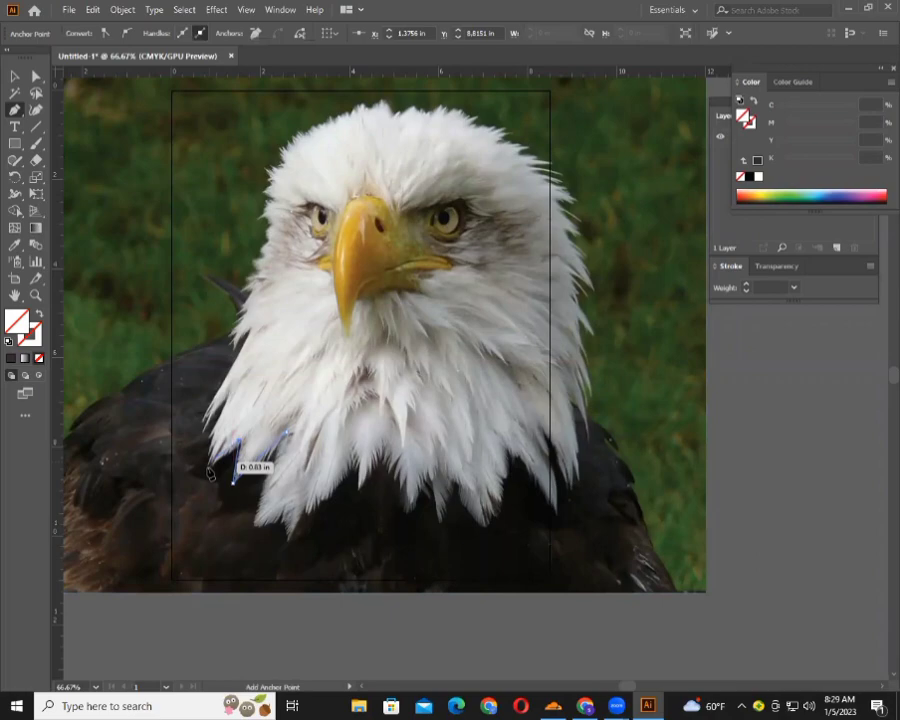
click(208, 467)
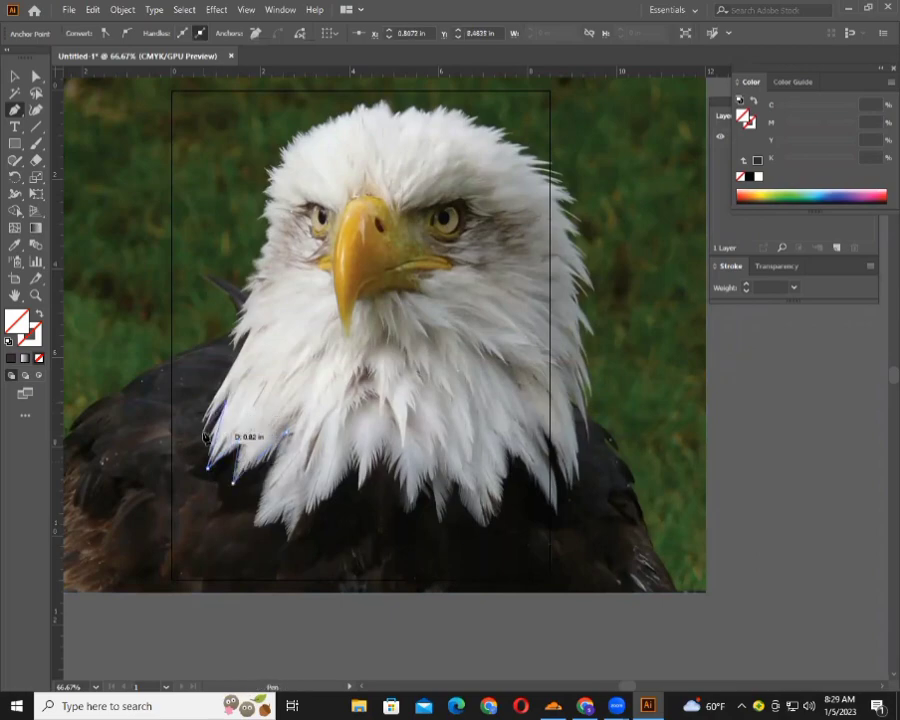
click(204, 435)
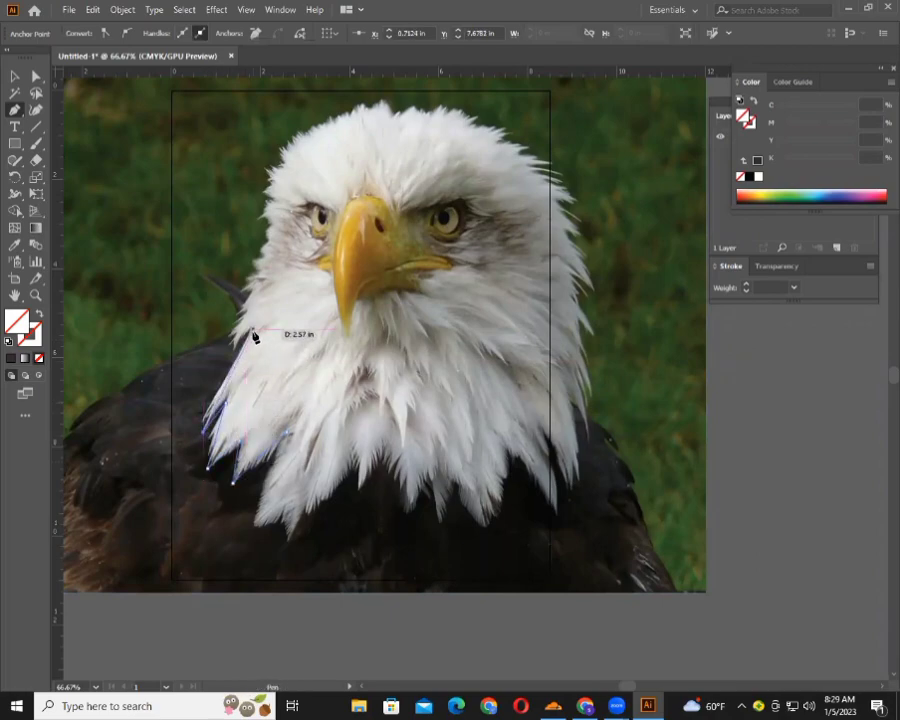
click(238, 348)
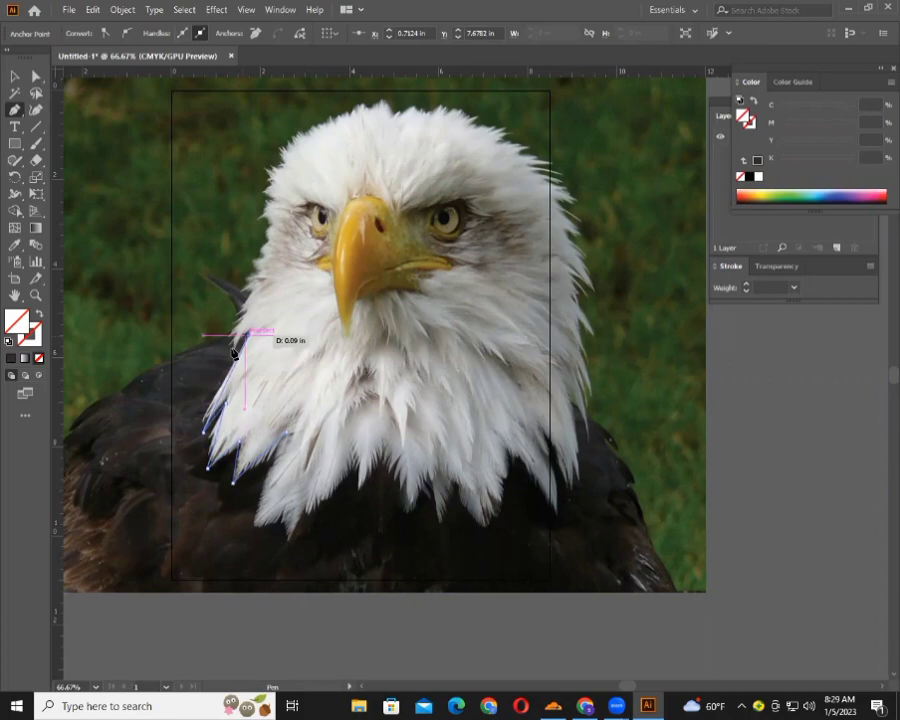
click(254, 293)
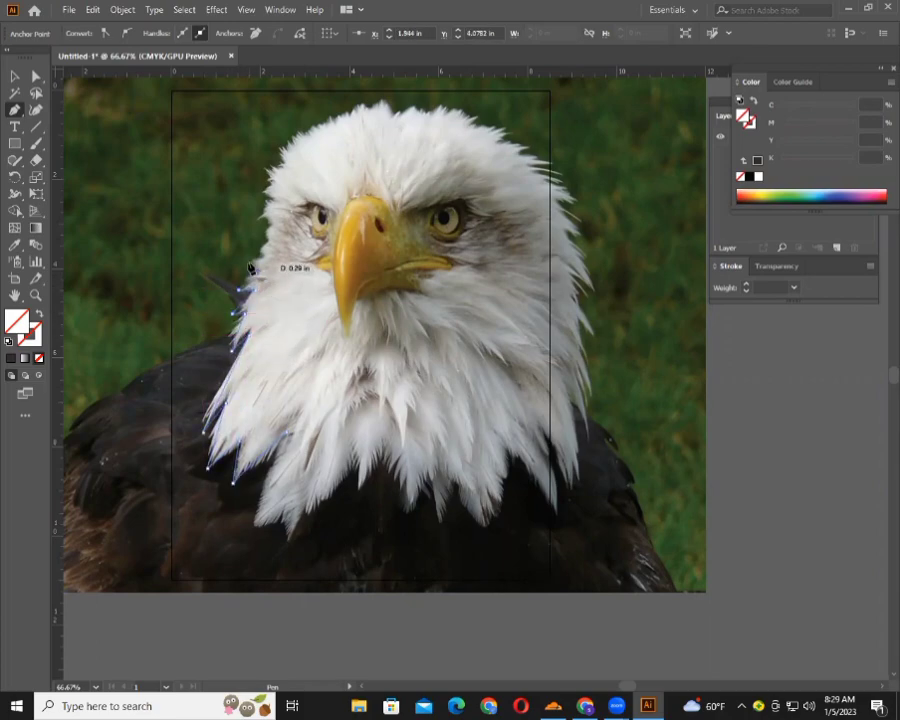
click(250, 268)
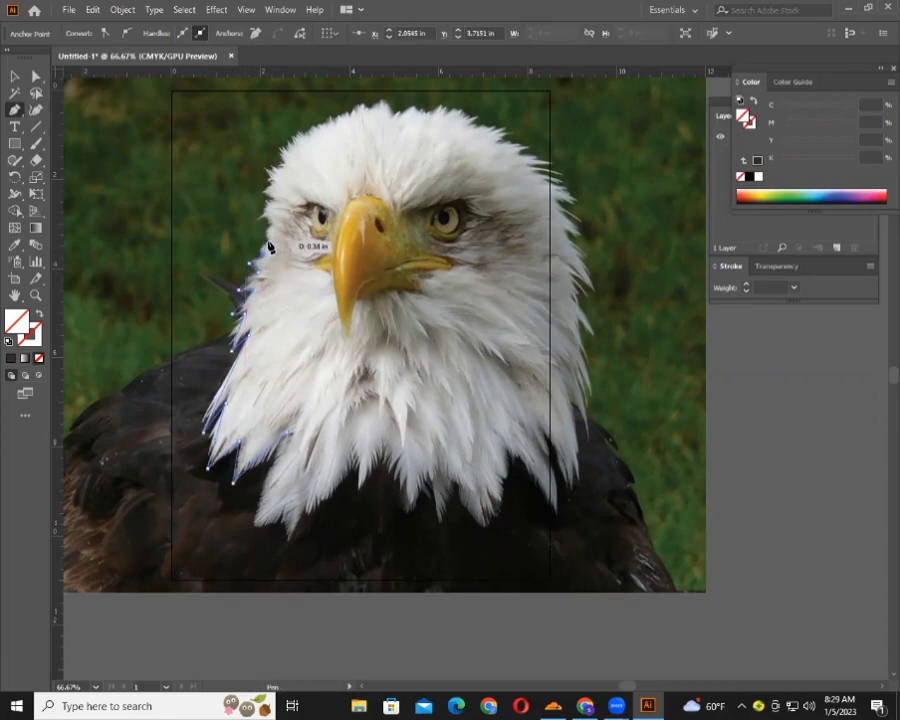
click(265, 241)
click(268, 229)
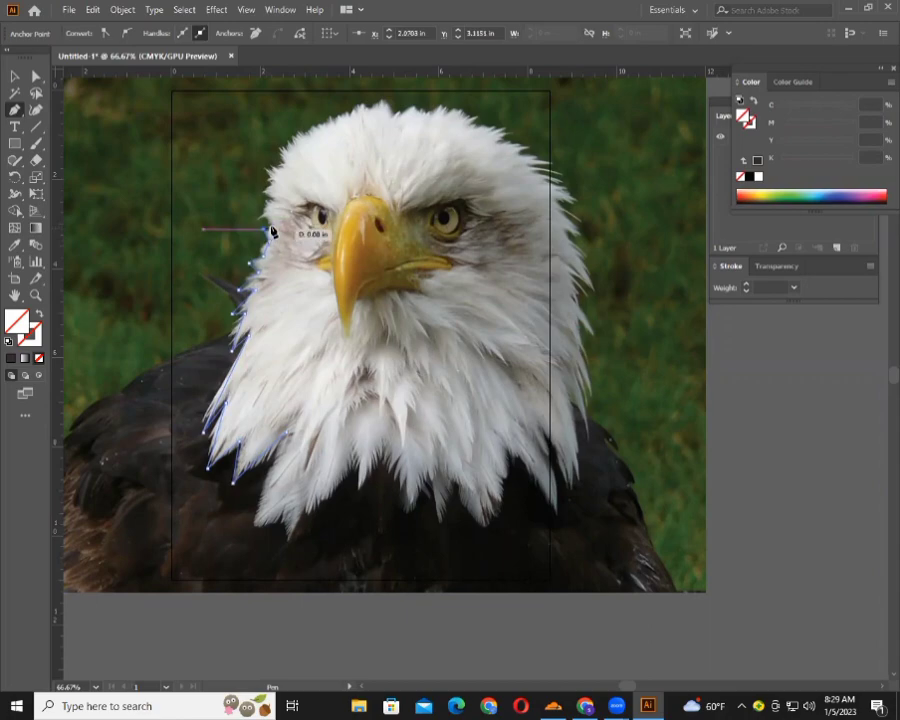
click(264, 208)
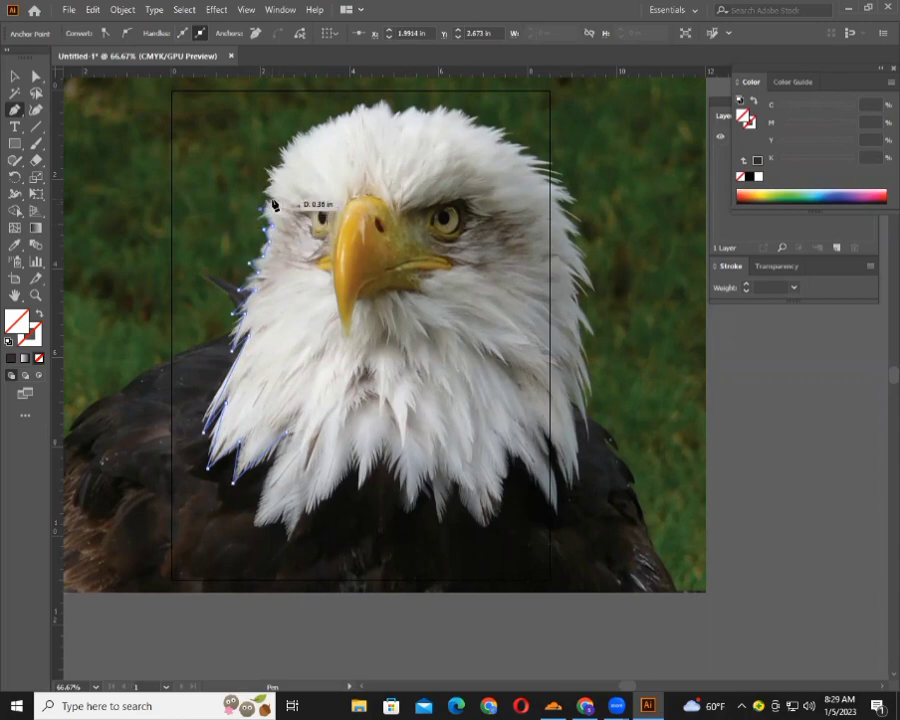
click(262, 183)
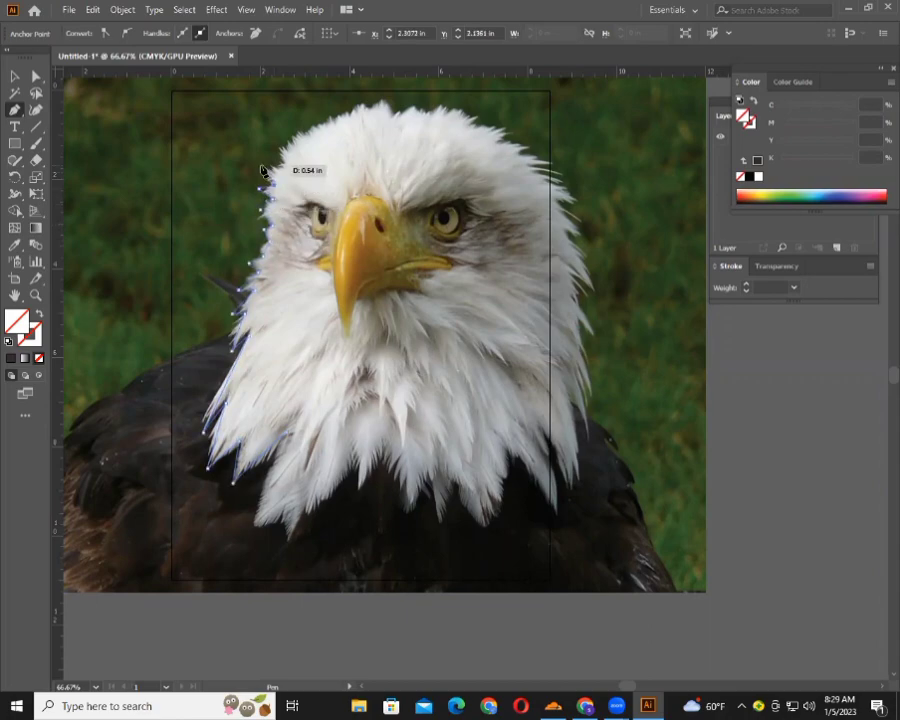
Continue the outline across the crown of the head to its upper right.
click(281, 143)
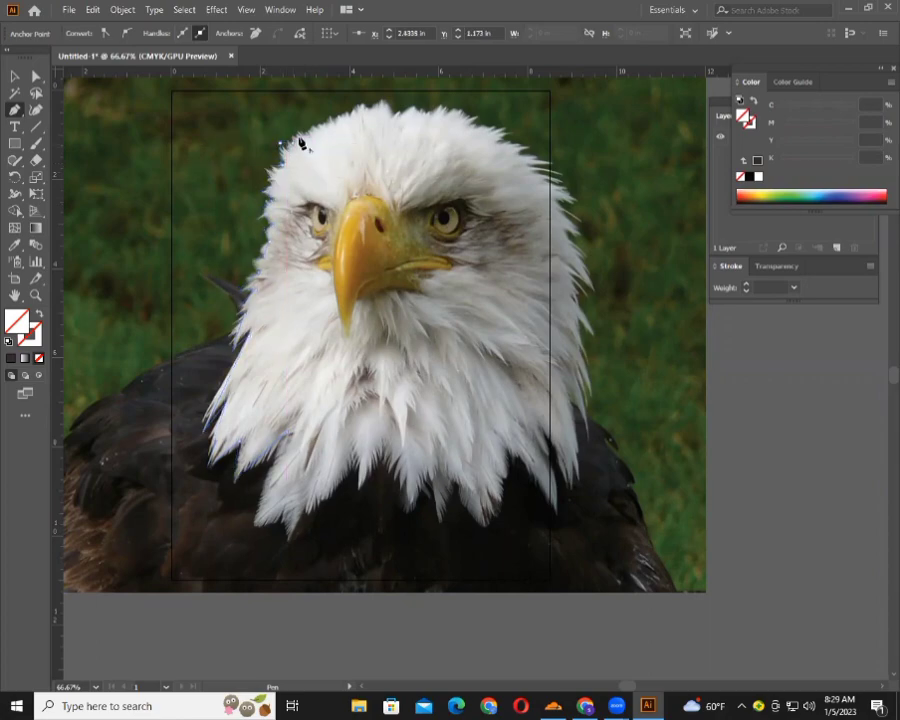
click(293, 130)
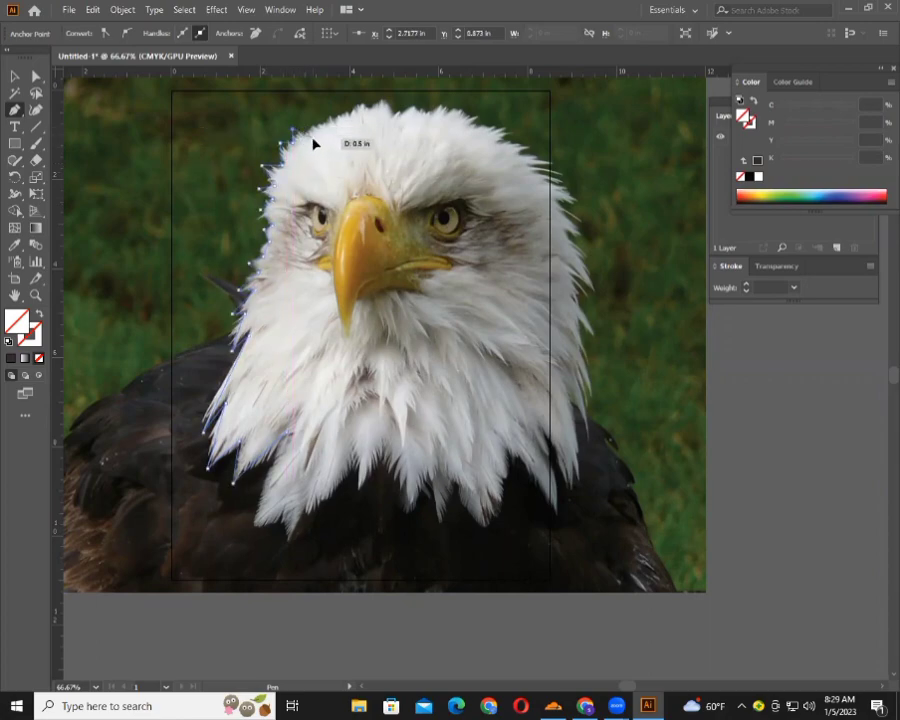
click(322, 127)
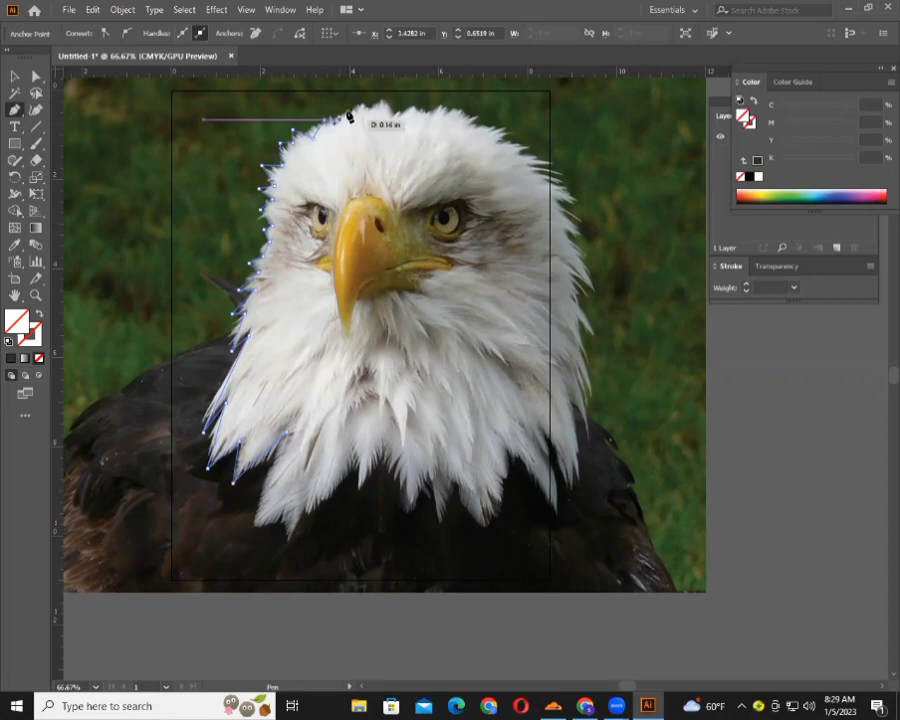
click(358, 116)
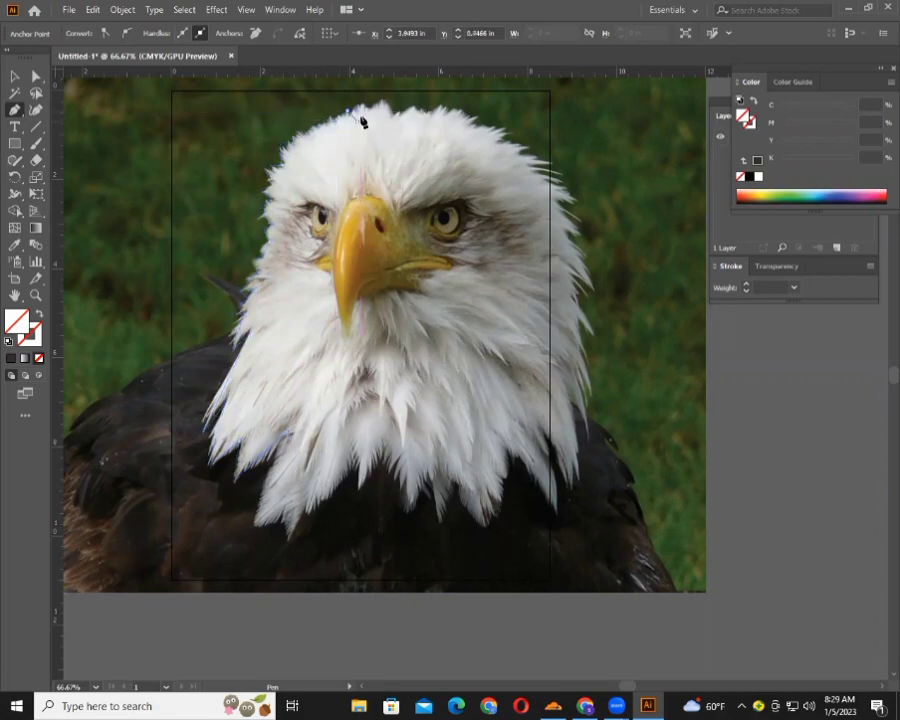
click(382, 112)
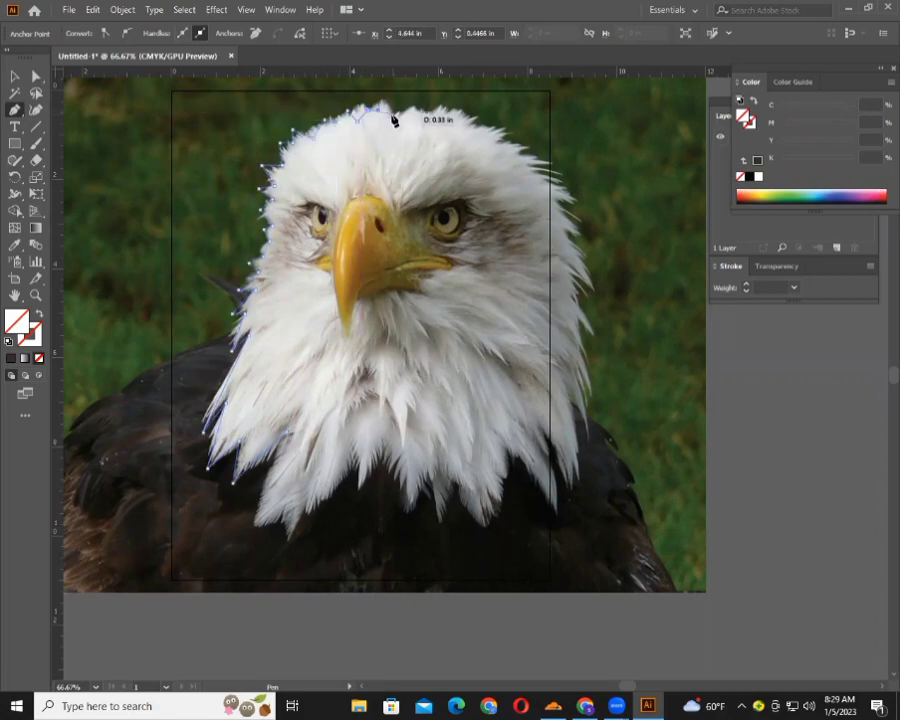
click(413, 109)
click(440, 104)
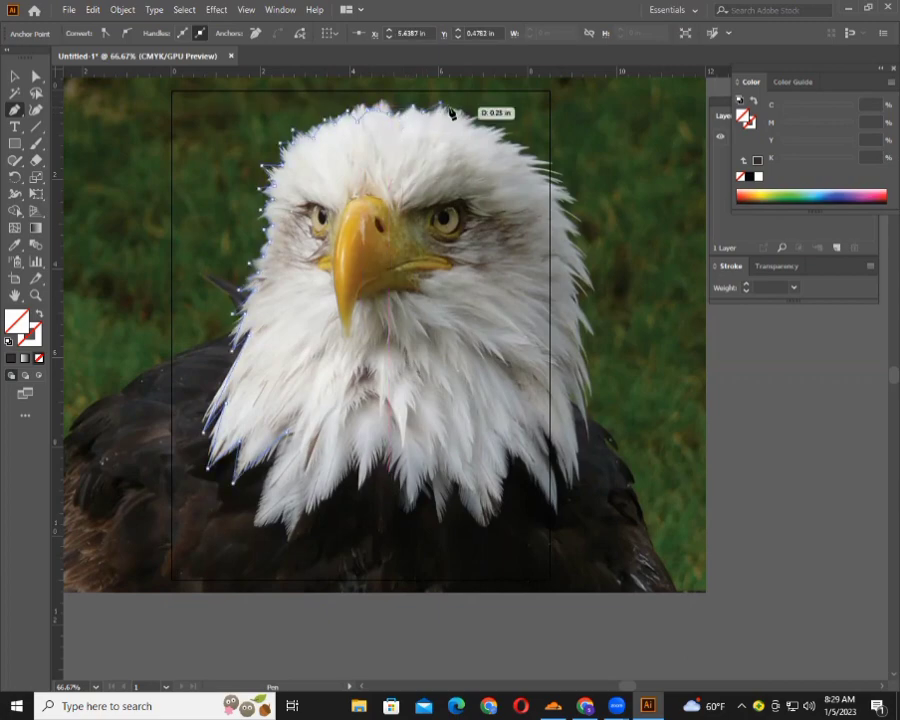
click(459, 111)
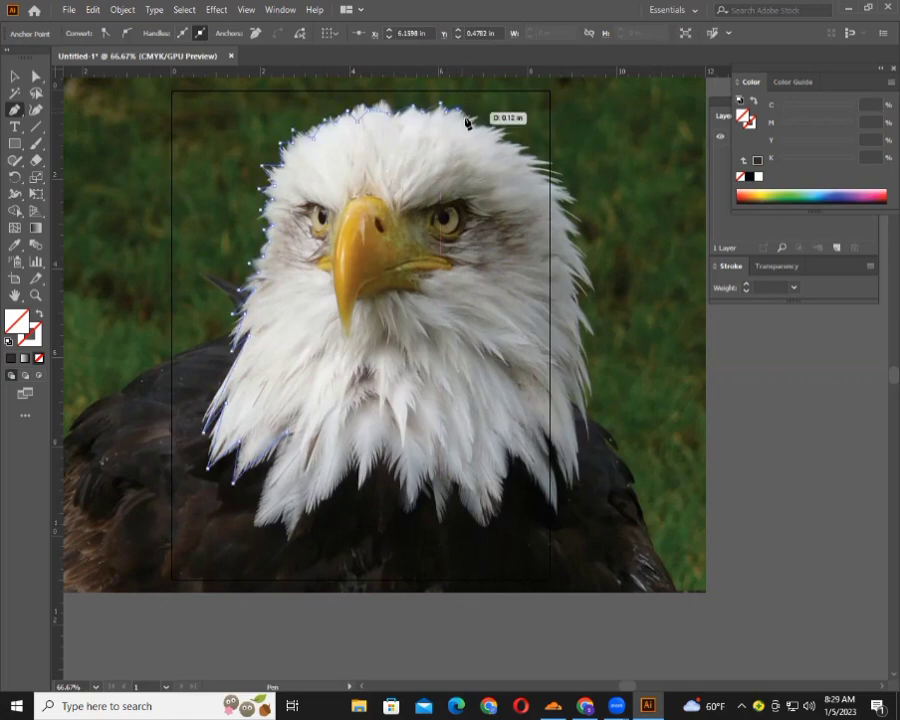
click(478, 120)
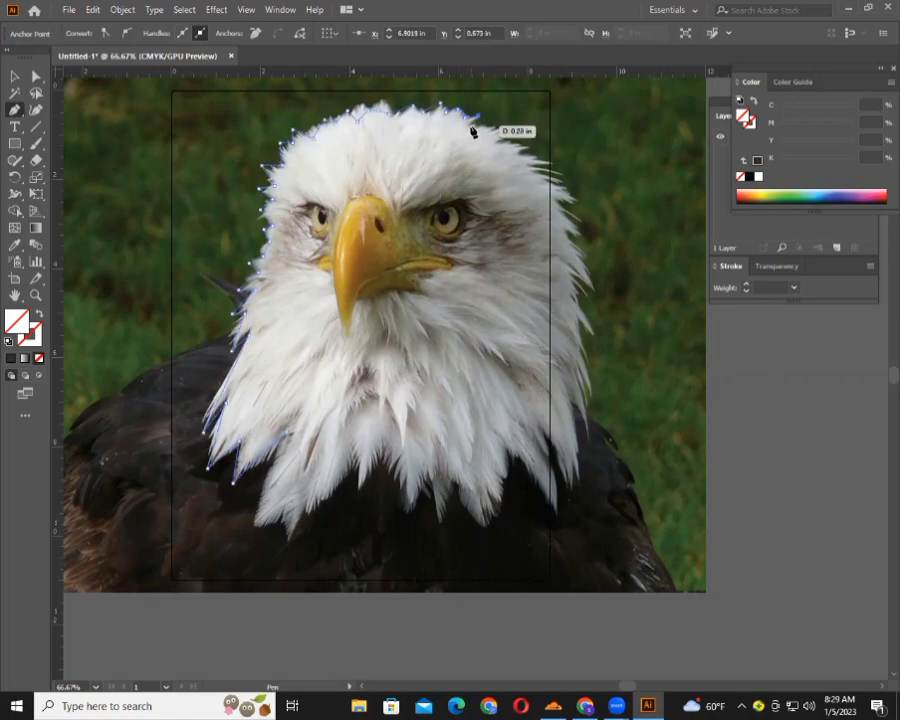
Trace down the head's right edge, following the feather spikes and notches.
click(490, 131)
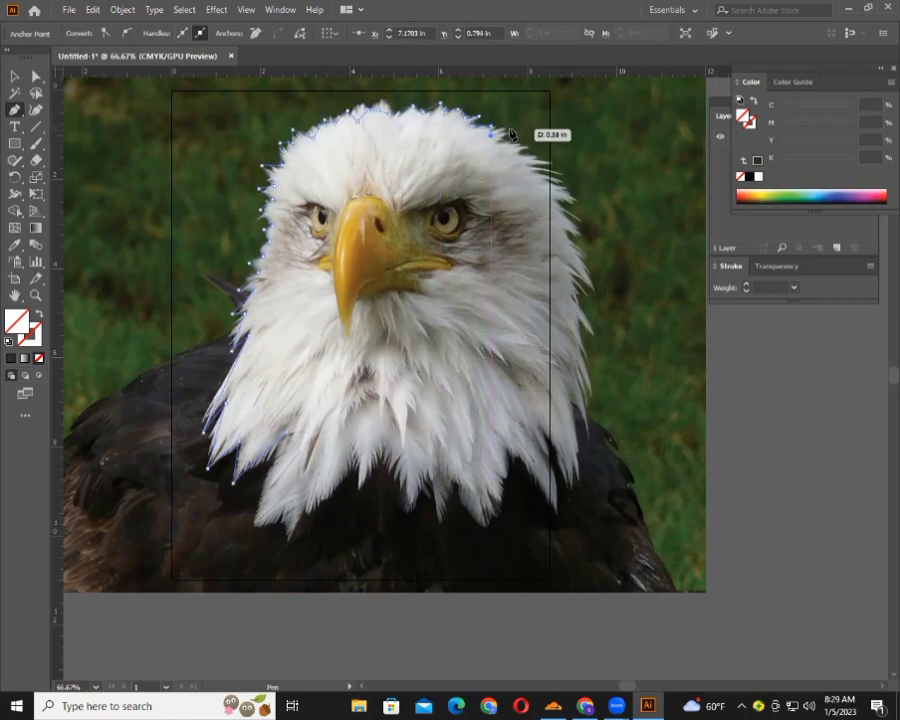
click(519, 142)
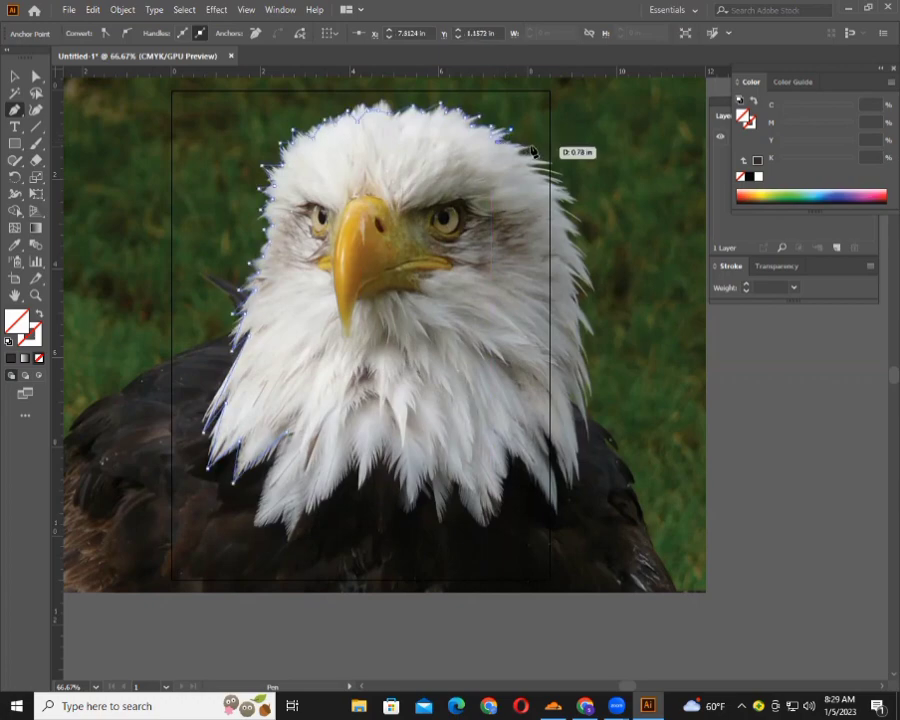
click(539, 157)
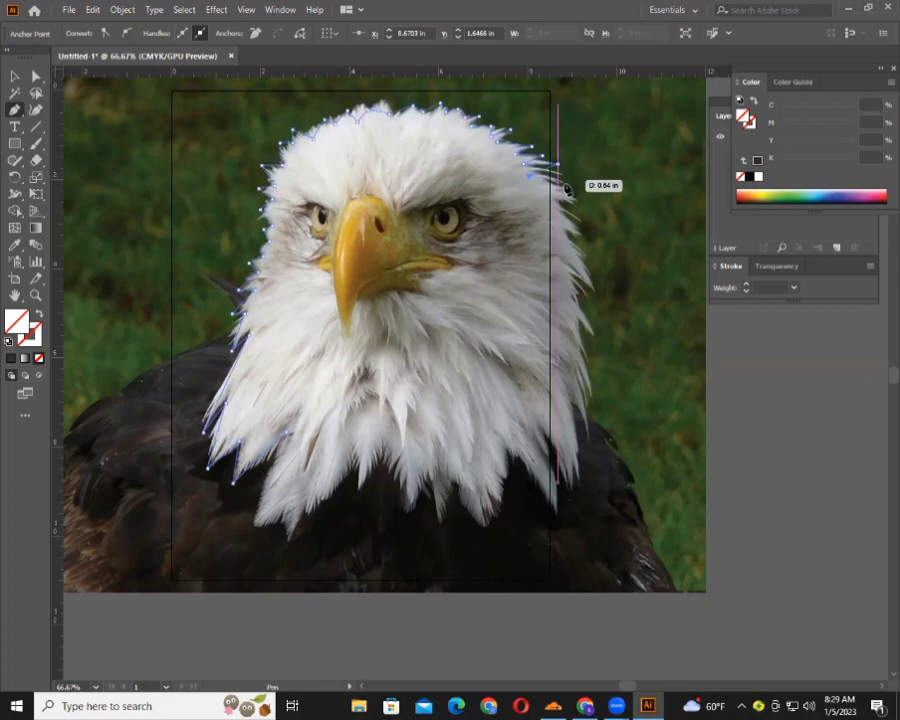
click(540, 192)
click(577, 206)
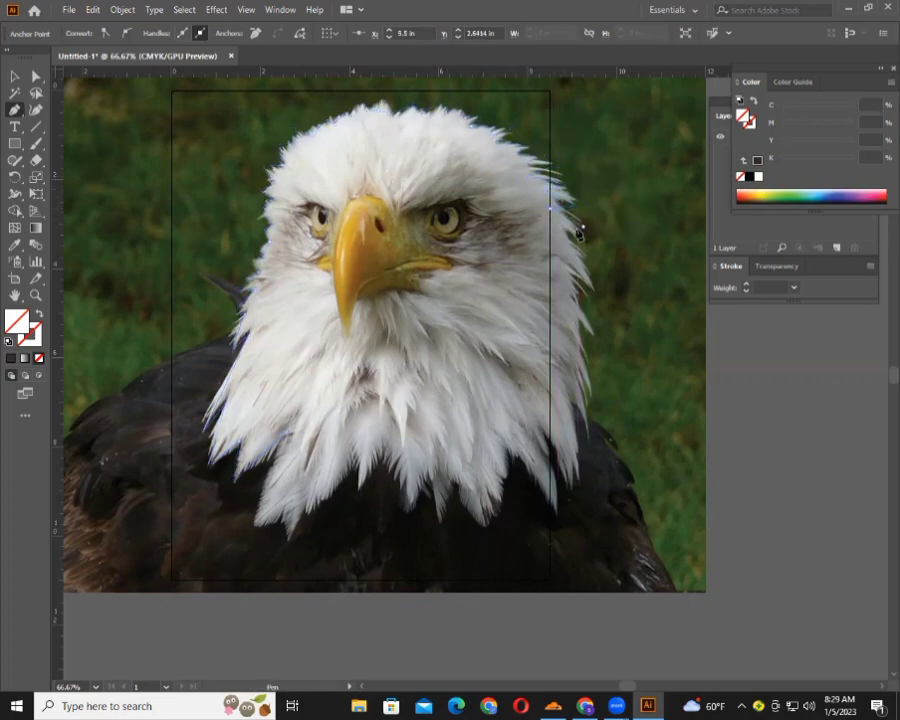
click(584, 229)
click(584, 255)
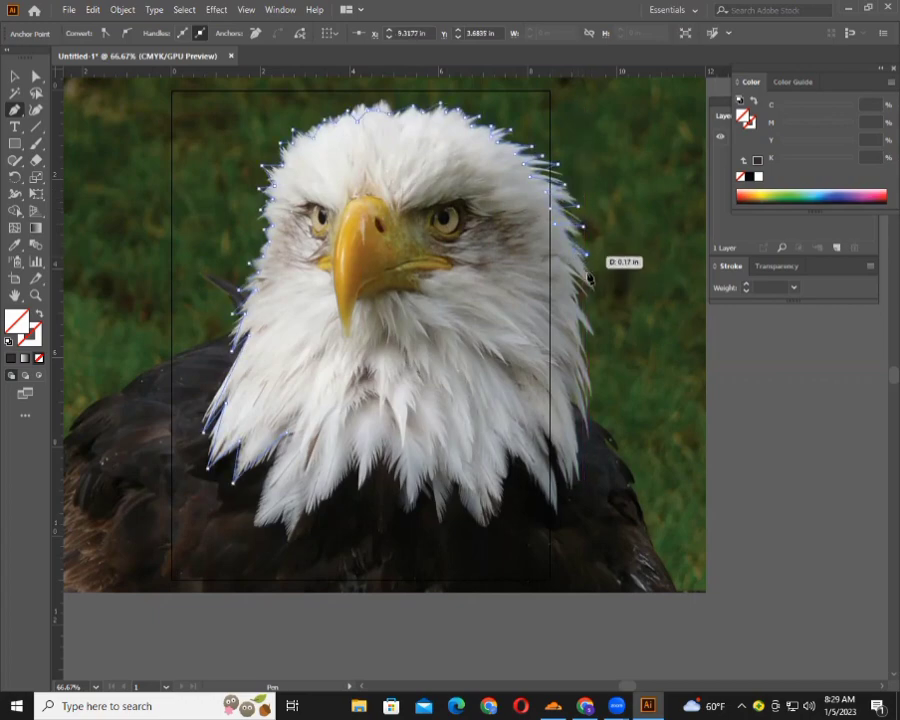
click(596, 291)
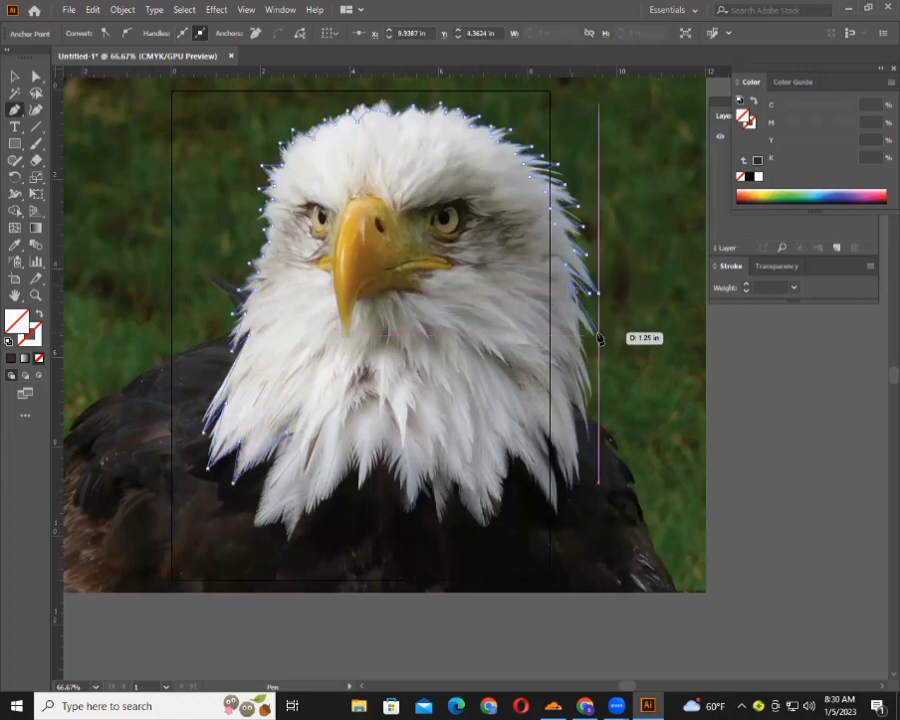
click(597, 330)
click(592, 363)
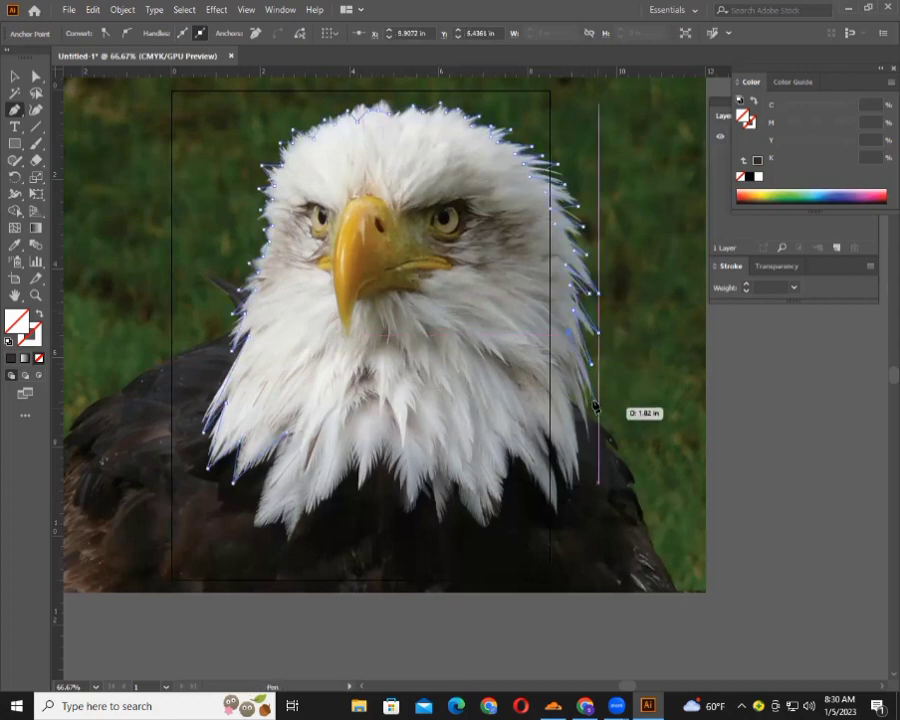
Finish the outline along the lower-right and bottom feather tips back to the lower left.
key(Escape)
click(590, 390)
click(590, 391)
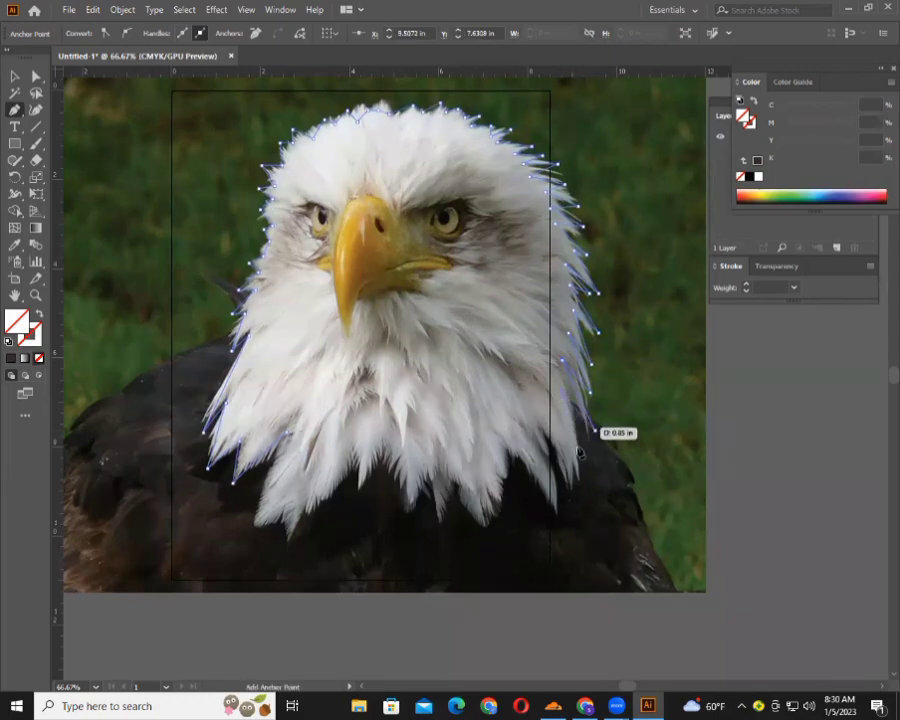
key(Escape)
click(578, 464)
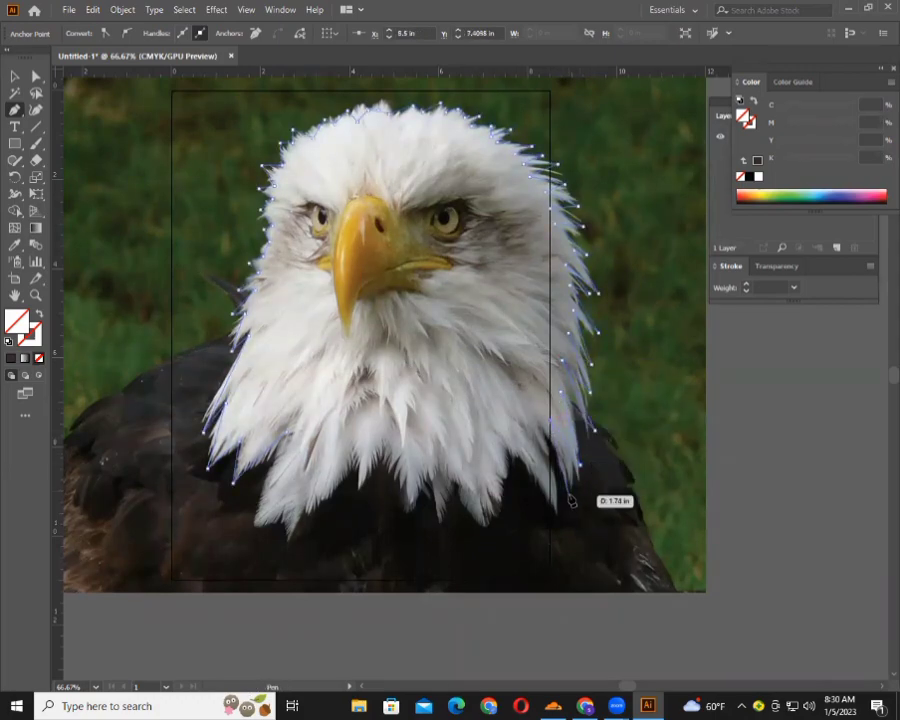
click(568, 494)
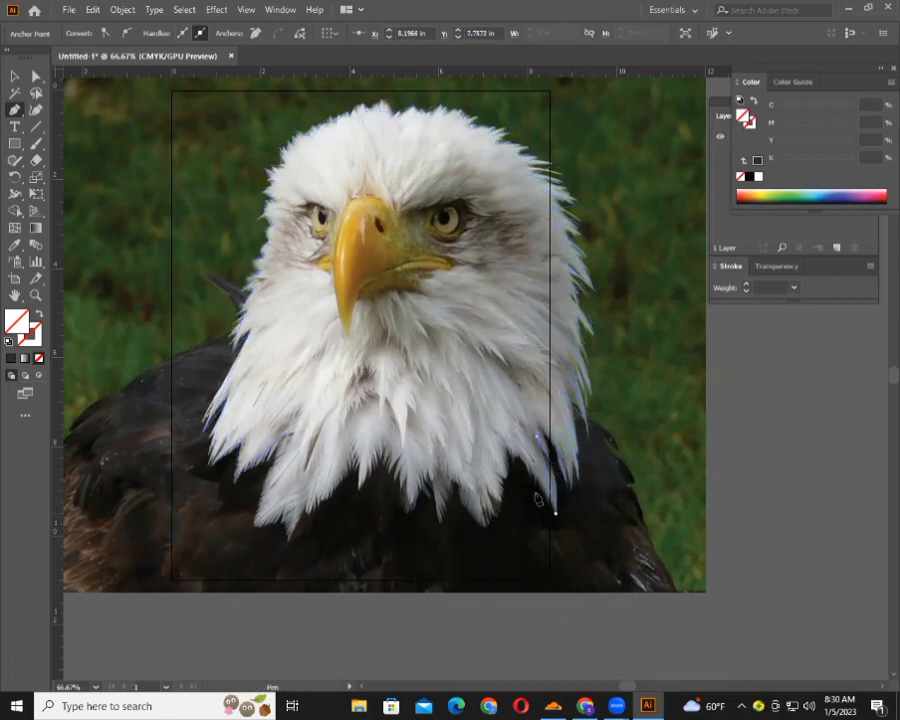
click(520, 460)
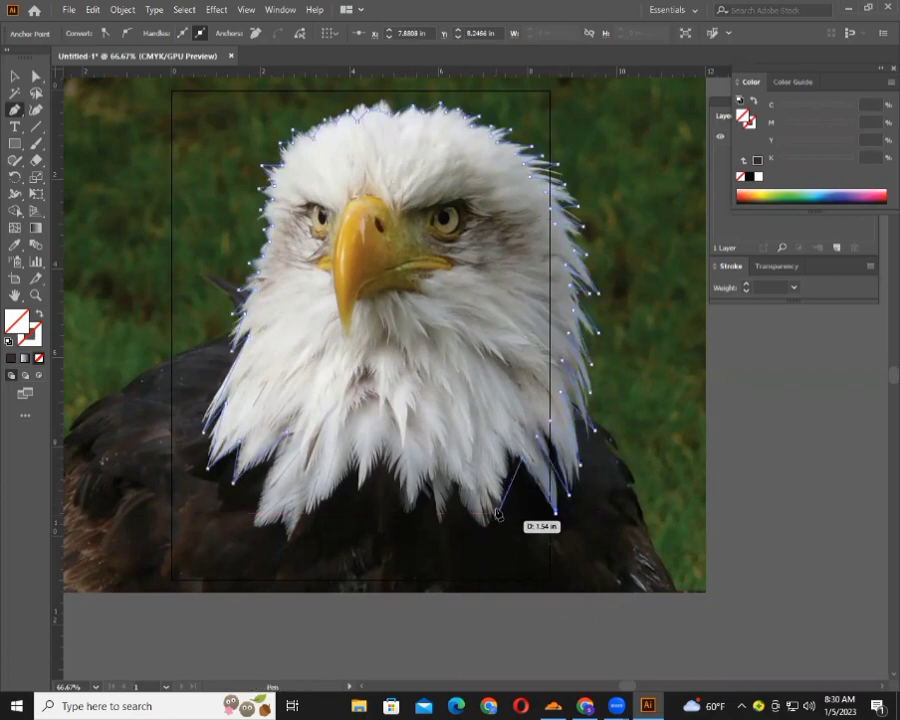
click(555, 513)
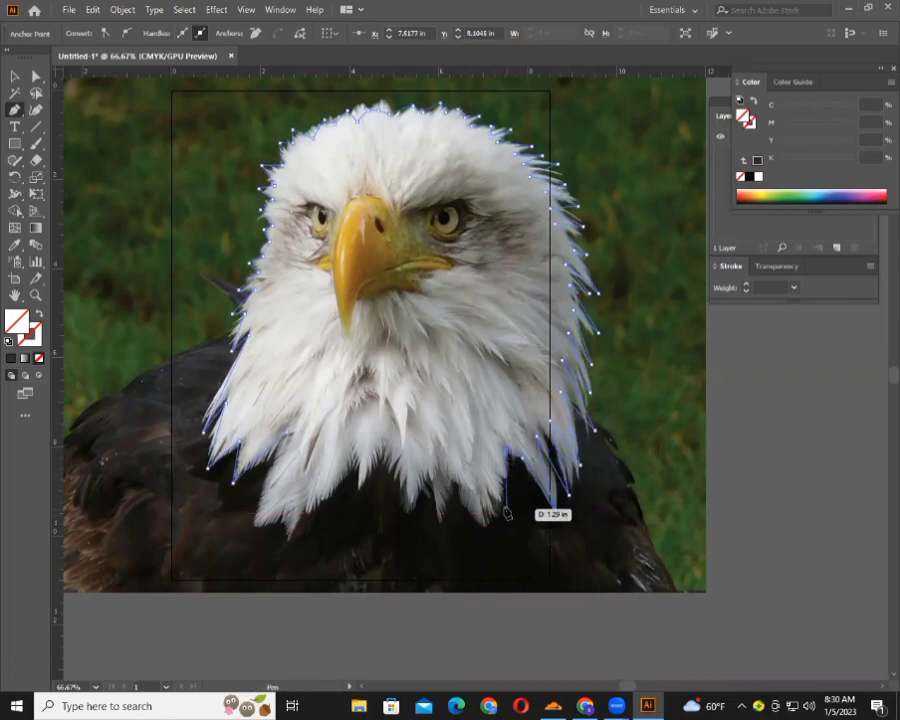
click(505, 506)
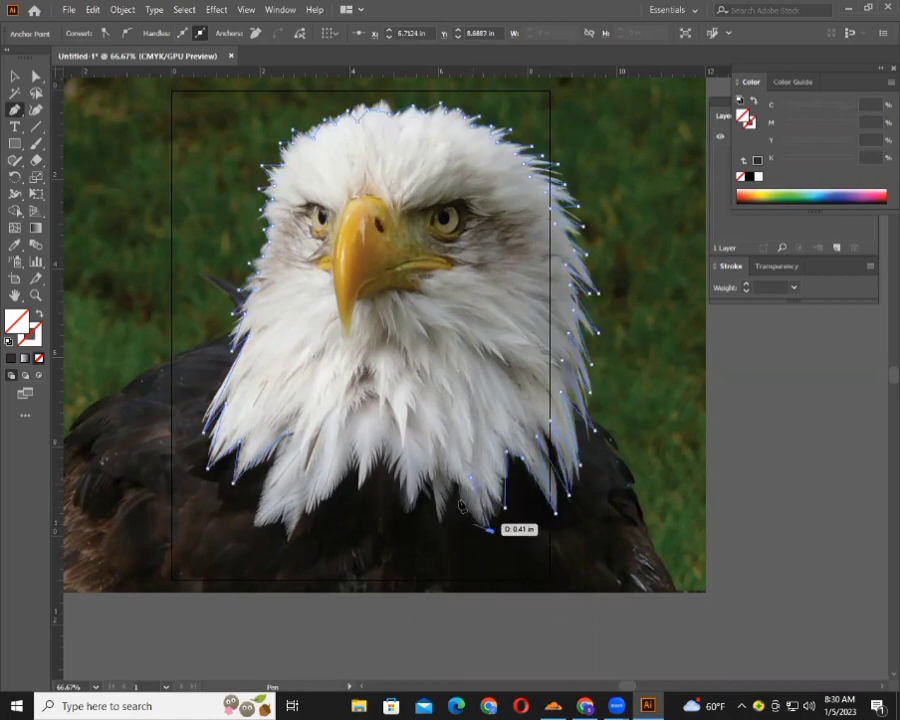
mouse_move(443, 527)
mouse_down()
mouse_move(435, 487)
mouse_move(363, 463)
mouse_move(314, 526)
mouse_move(316, 514)
mouse_move(292, 539)
mouse_move(292, 554)
mouse_move(256, 537)
mouse_up()
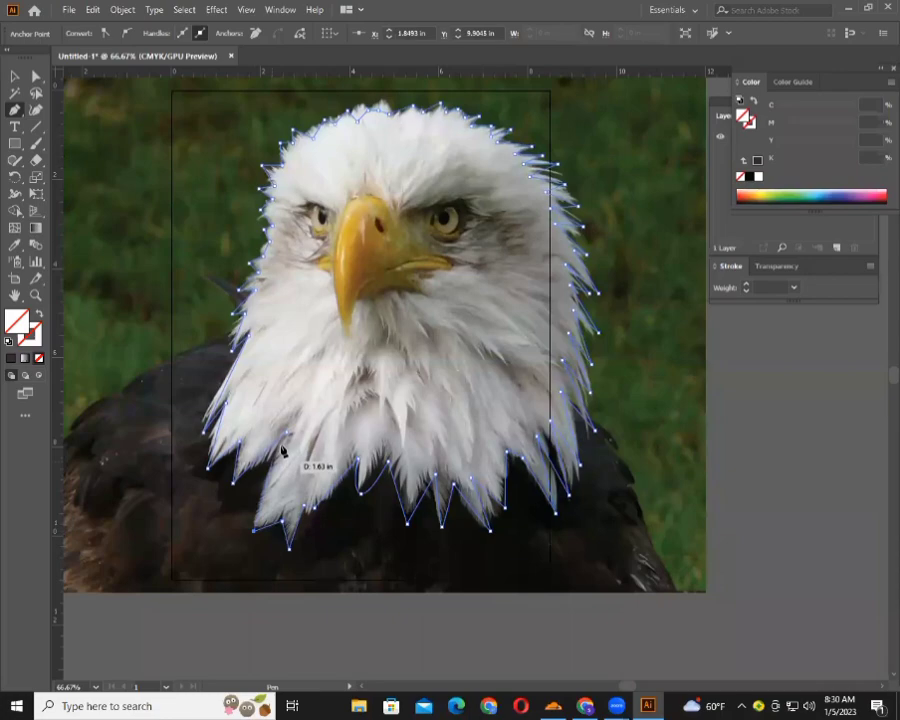
drag(268, 483, 287, 430)
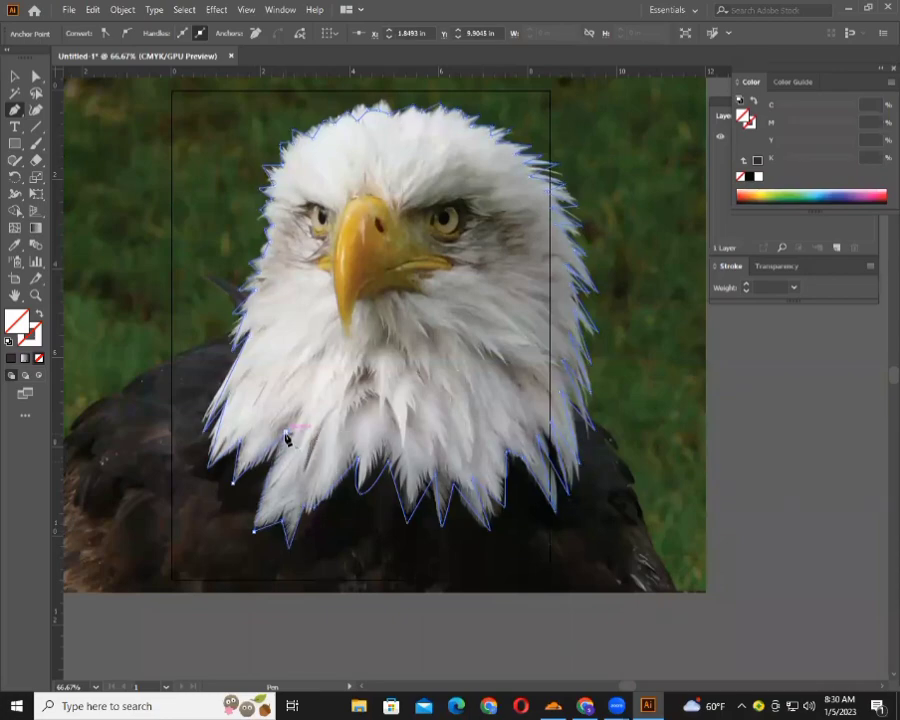
Give the traced head shape a near-white fill.
double_click(32, 332)
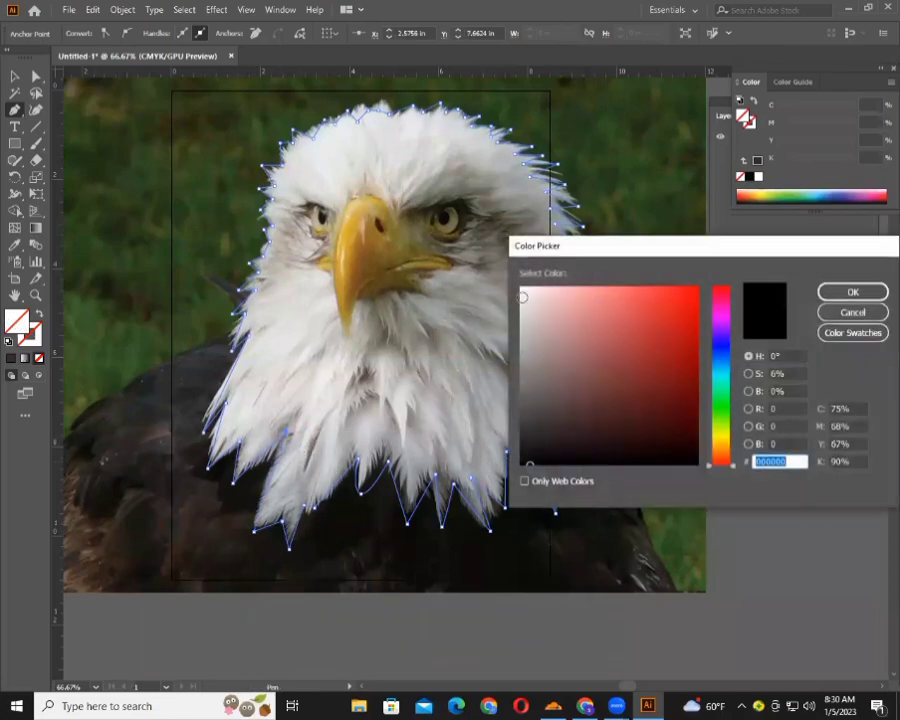
click(522, 297)
click(850, 292)
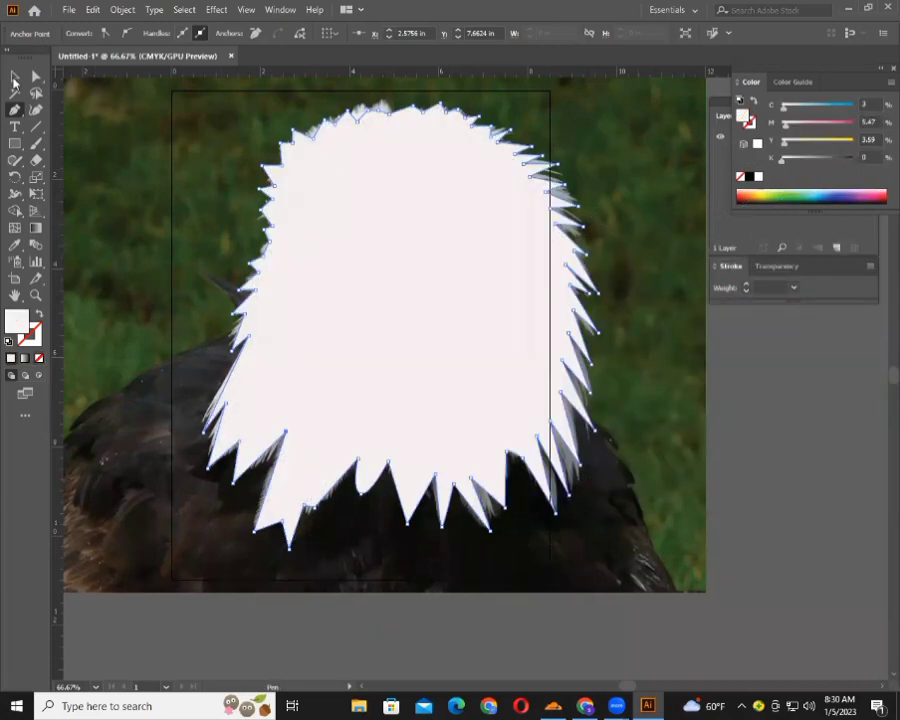
Lower the head shape's opacity to about 19% and deselect it.
click(14, 78)
click(716, 376)
click(468, 284)
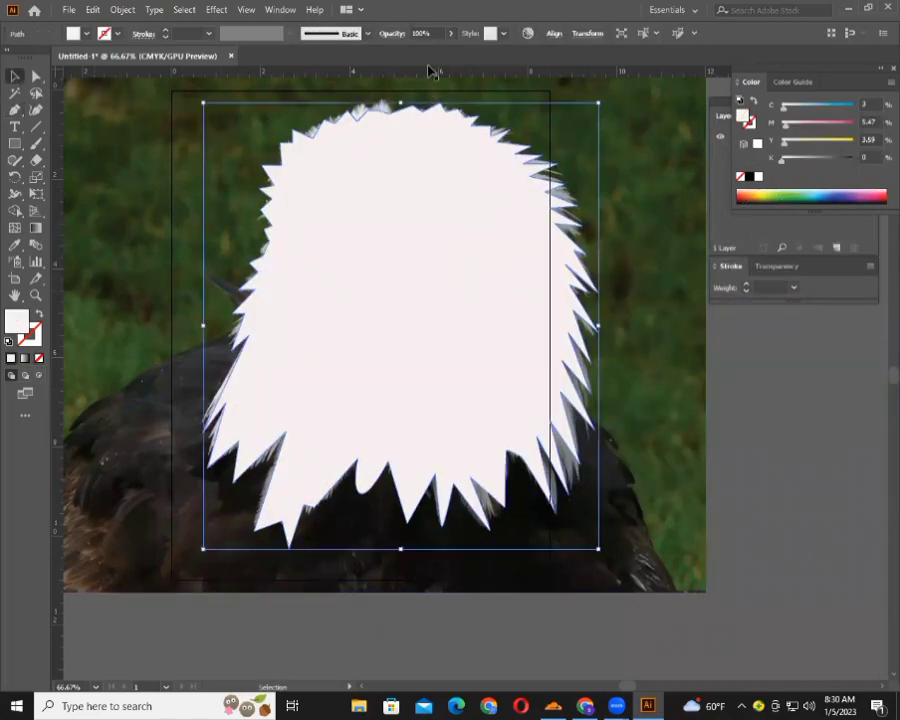
click(451, 33)
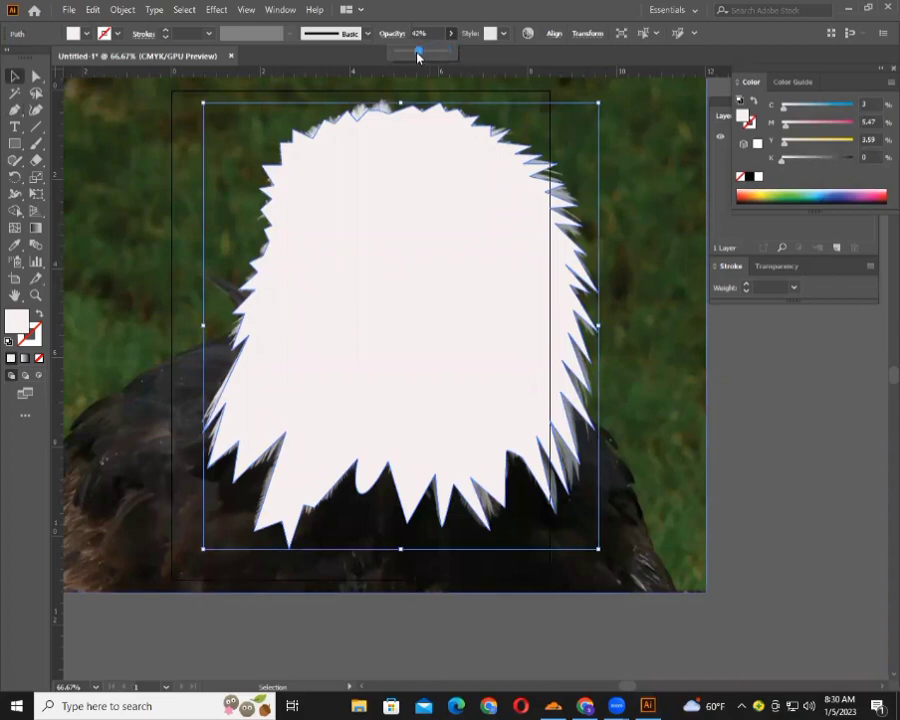
drag(418, 57, 416, 57)
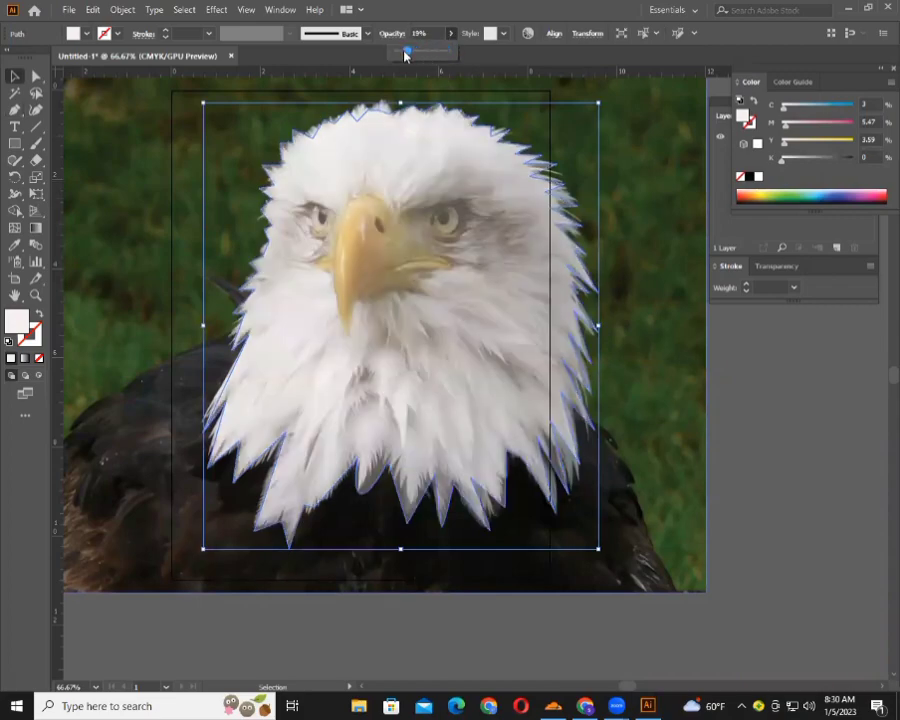
click(775, 378)
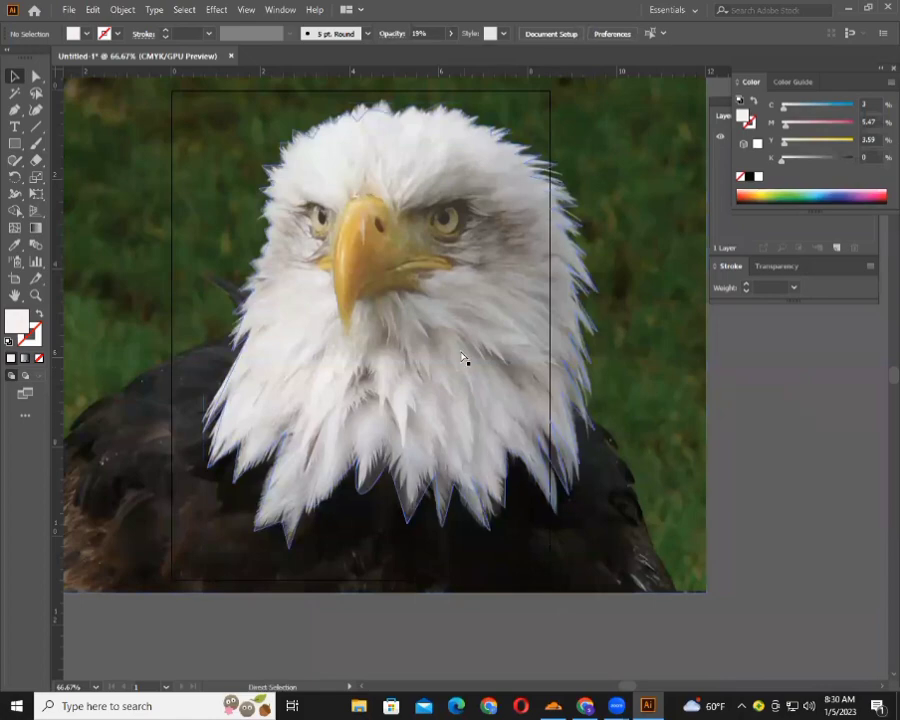
scroll(463, 358, up, 1)
scroll(462, 335, up, 2)
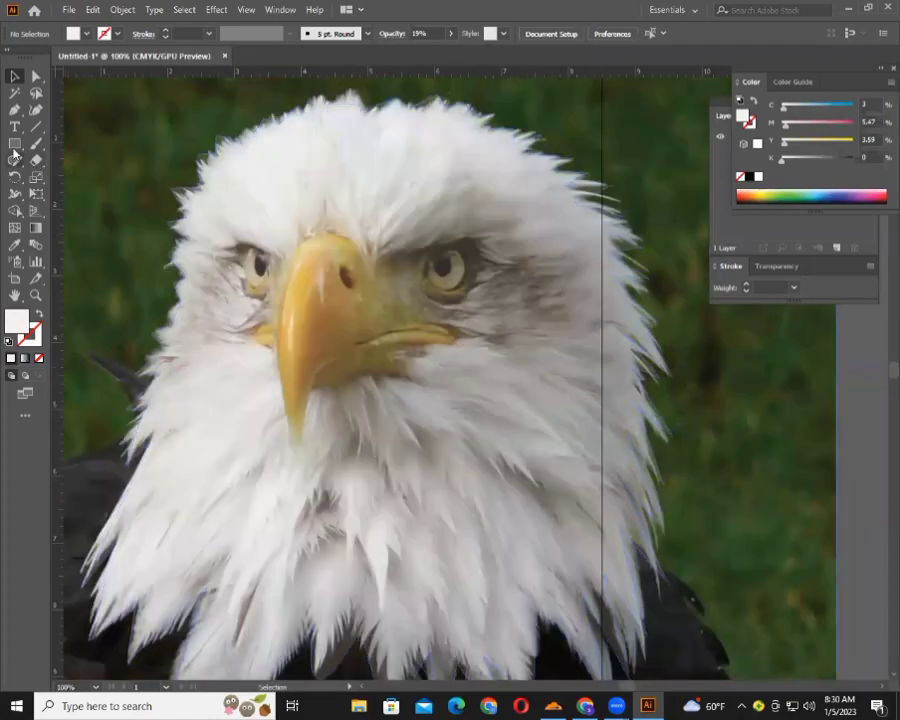
Trace the lower beak's edge from the tip, curving along toward the mouth.
click(14, 111)
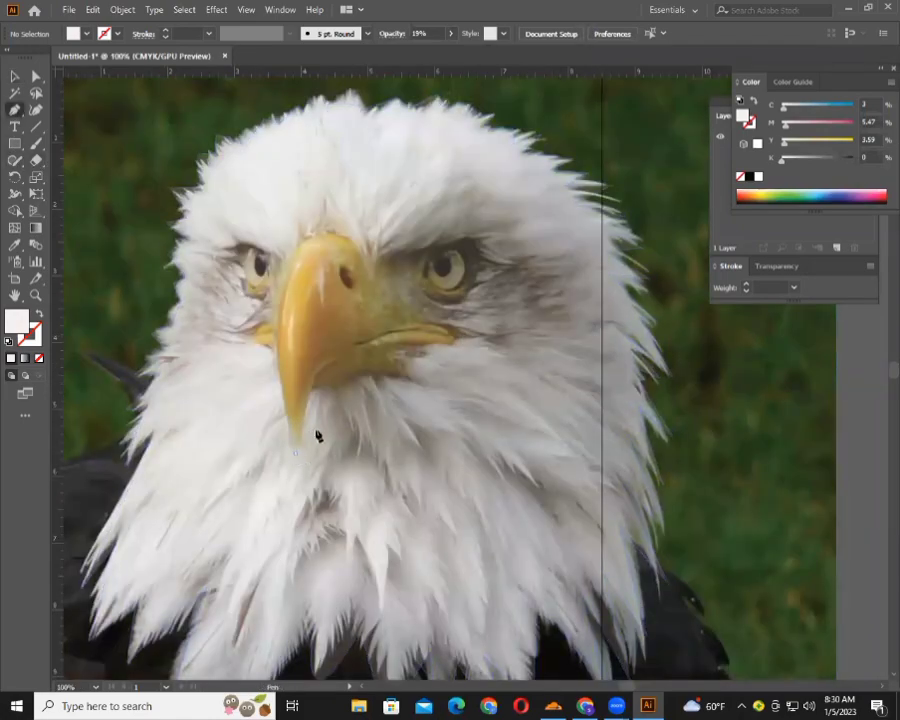
click(315, 379)
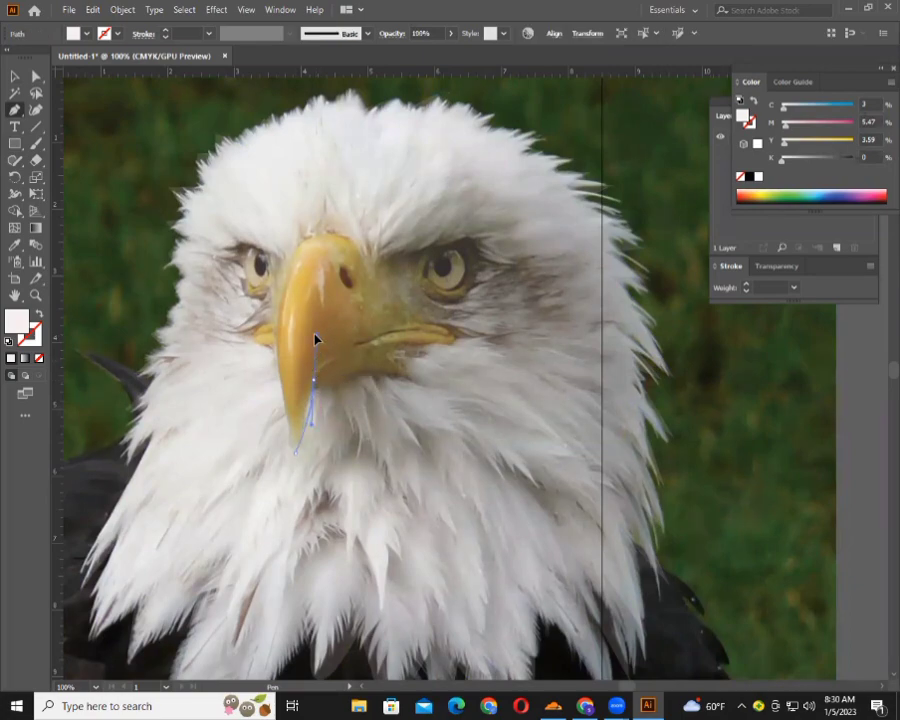
drag(316, 347, 323, 431)
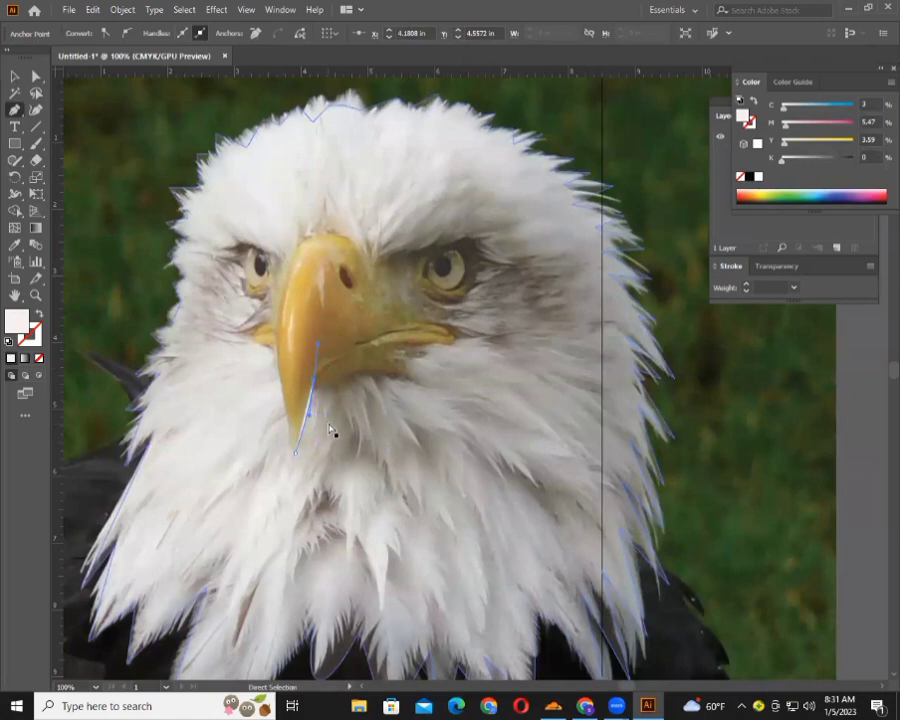
ctrl+click(325, 431)
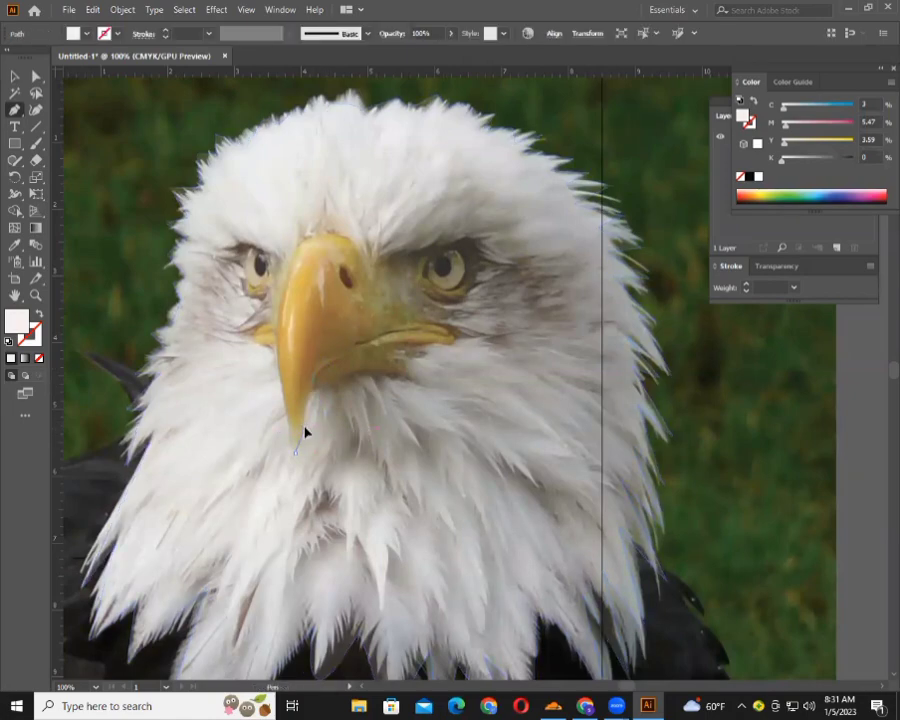
mouse_move(296, 452)
mouse_down()
mouse_move(314, 376)
mouse_move(352, 363)
mouse_up()
click(311, 378)
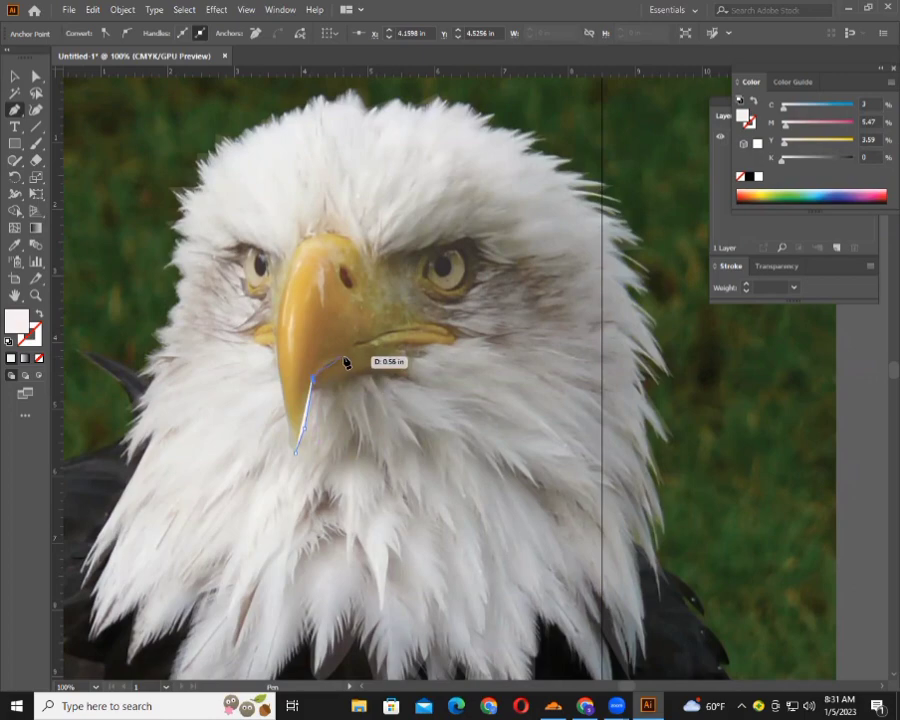
click(340, 360)
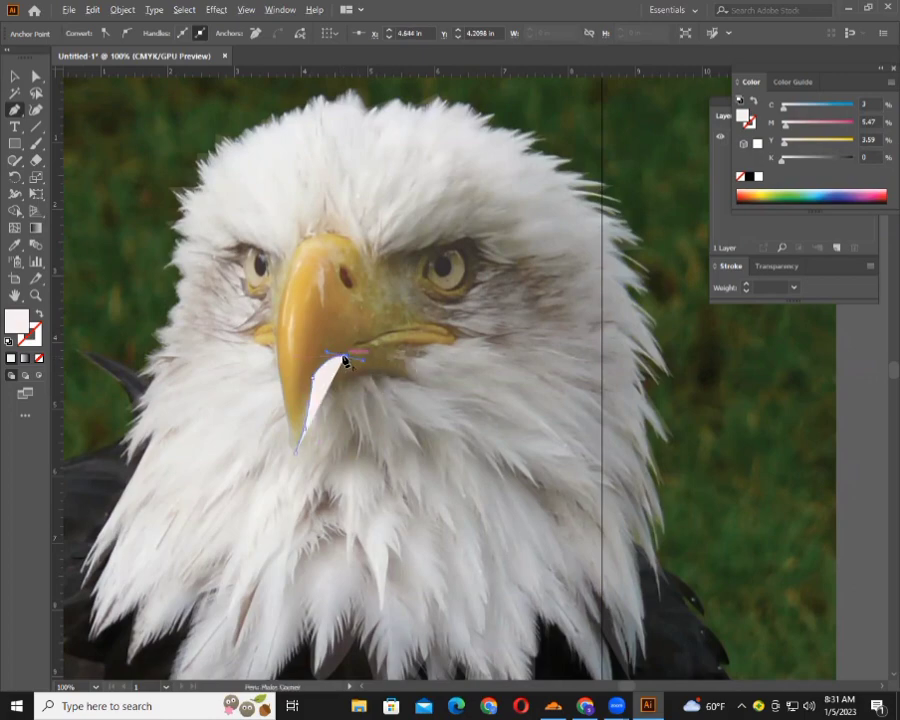
drag(354, 347, 390, 333)
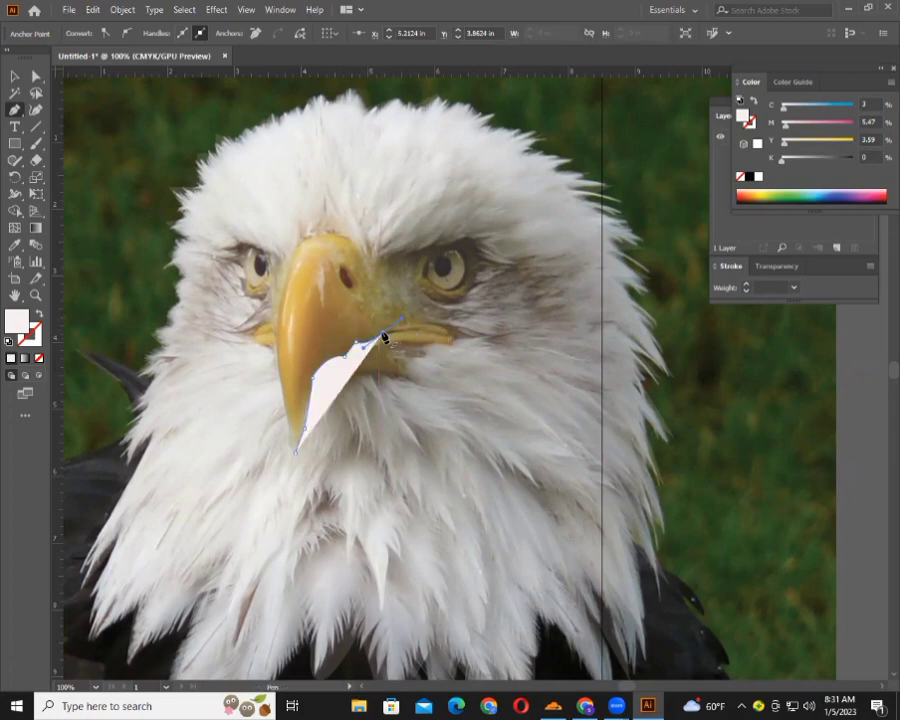
key(ctrl+z)
mouse_move(372, 352)
mouse_down()
mouse_move(355, 350)
mouse_move(379, 338)
mouse_move(373, 345)
mouse_up()
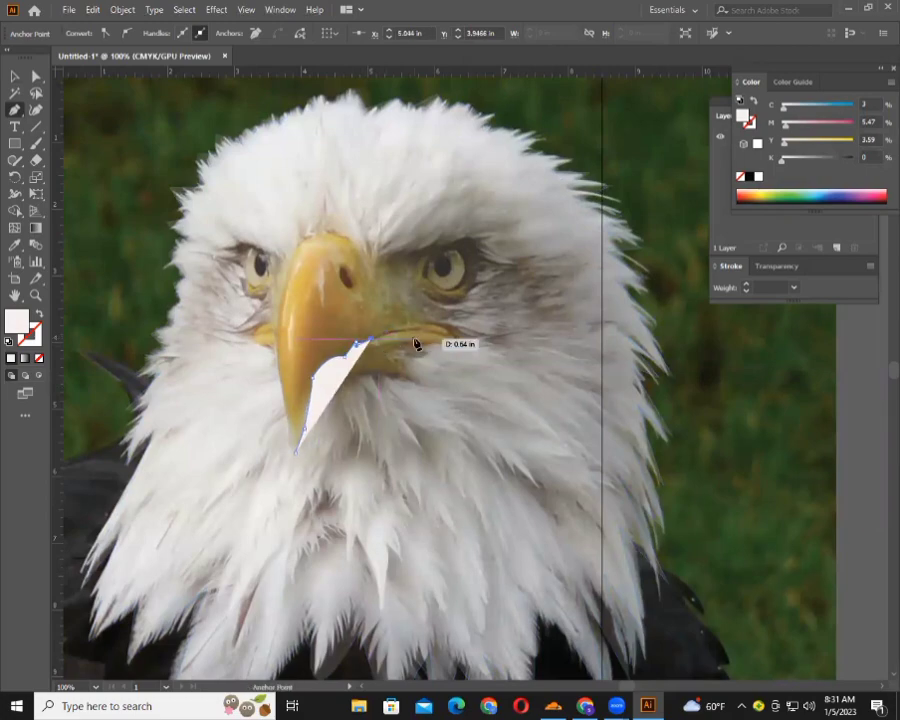
Zoom in and extend the lower-beak shape along the mouth line to its corner.
key(ctrl+plus)
scroll(538, 374, up, 2)
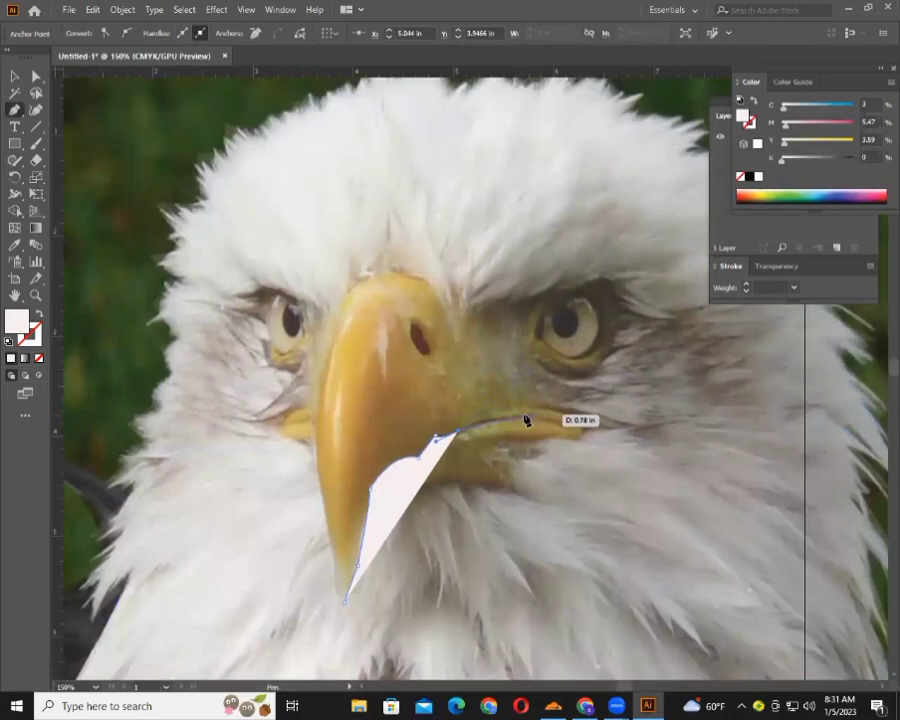
key(Escape)
click(524, 413)
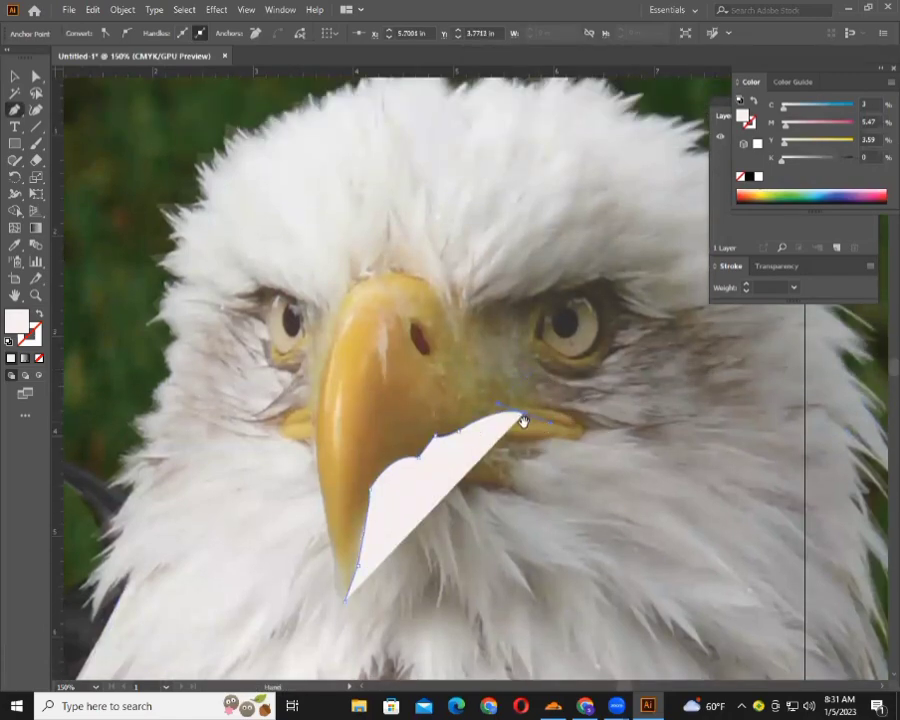
click(590, 425)
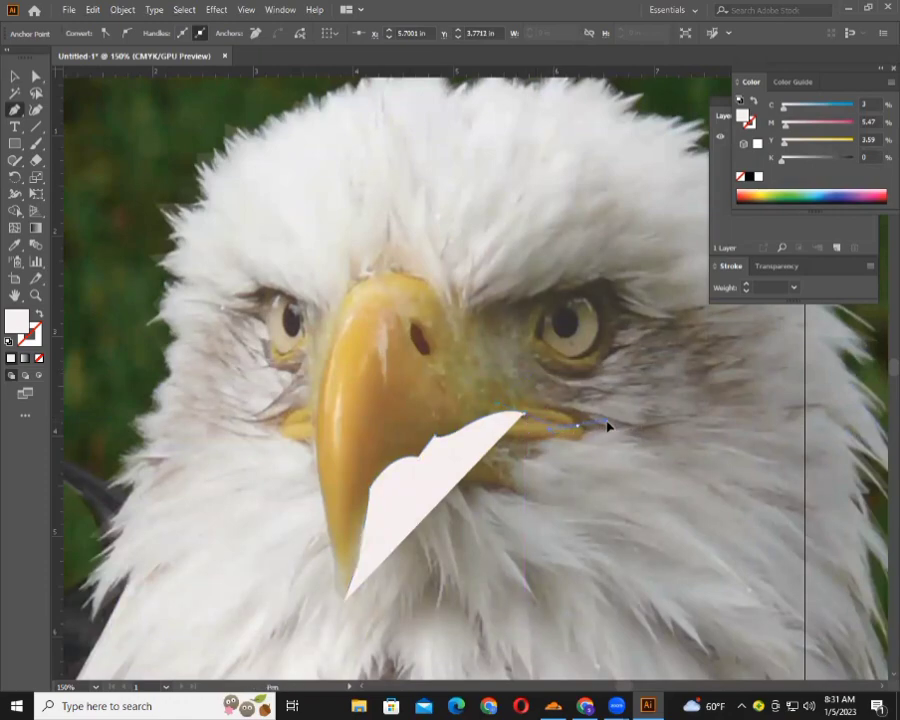
click(573, 430)
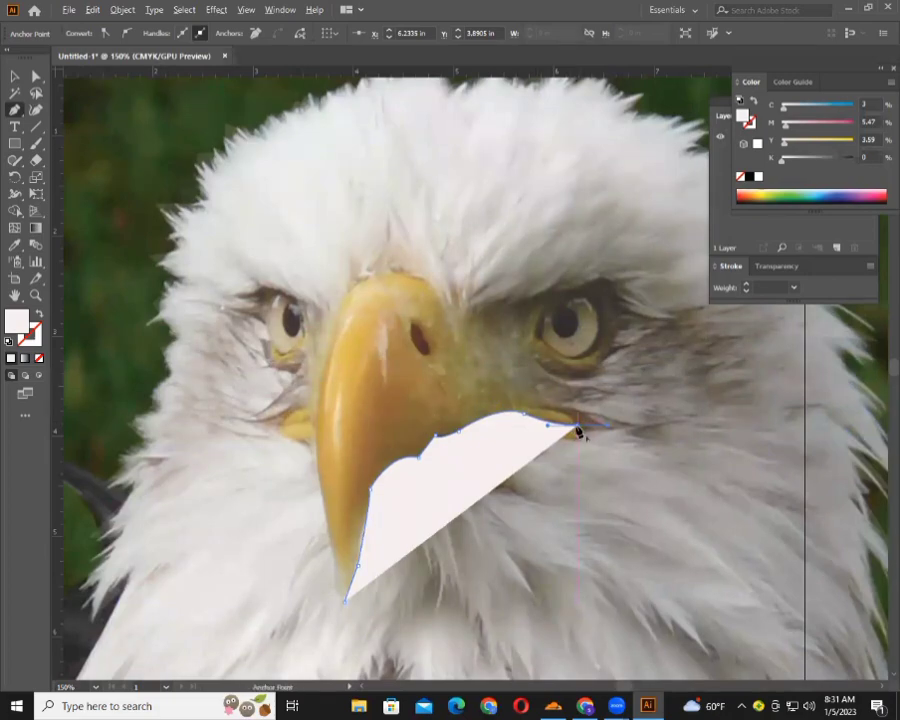
click(521, 410)
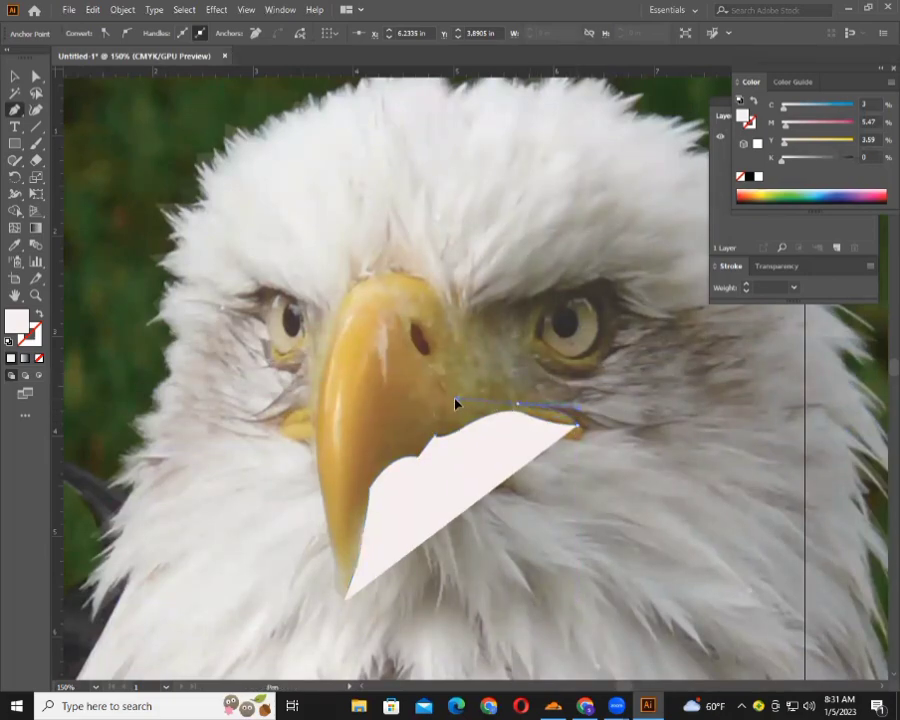
click(455, 403)
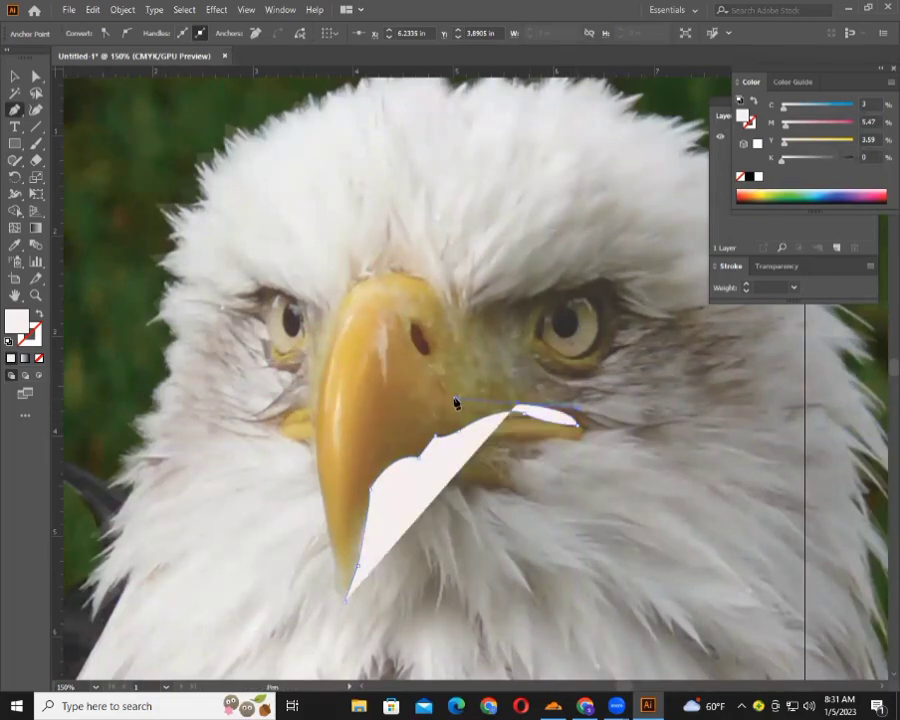
click(519, 408)
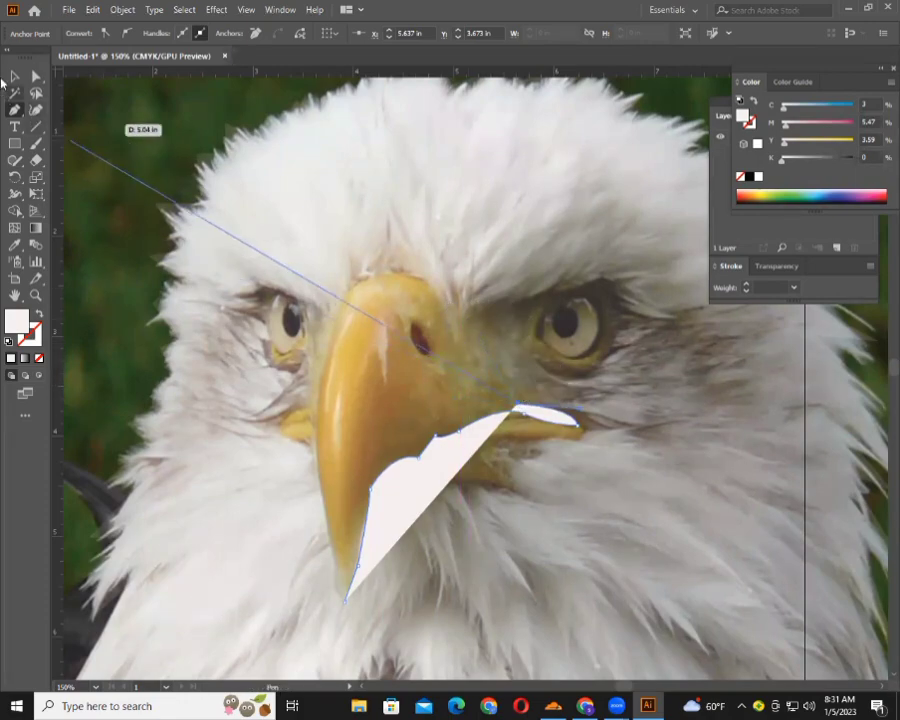
Finish the lower-beak path and give it an olive fill.
key(v)
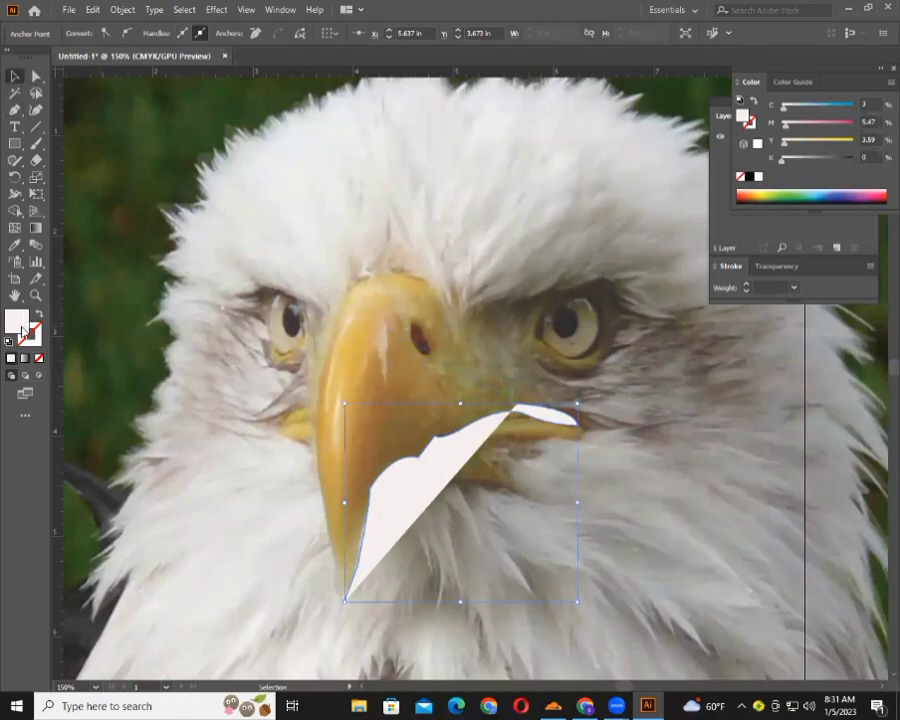
double_click(20, 327)
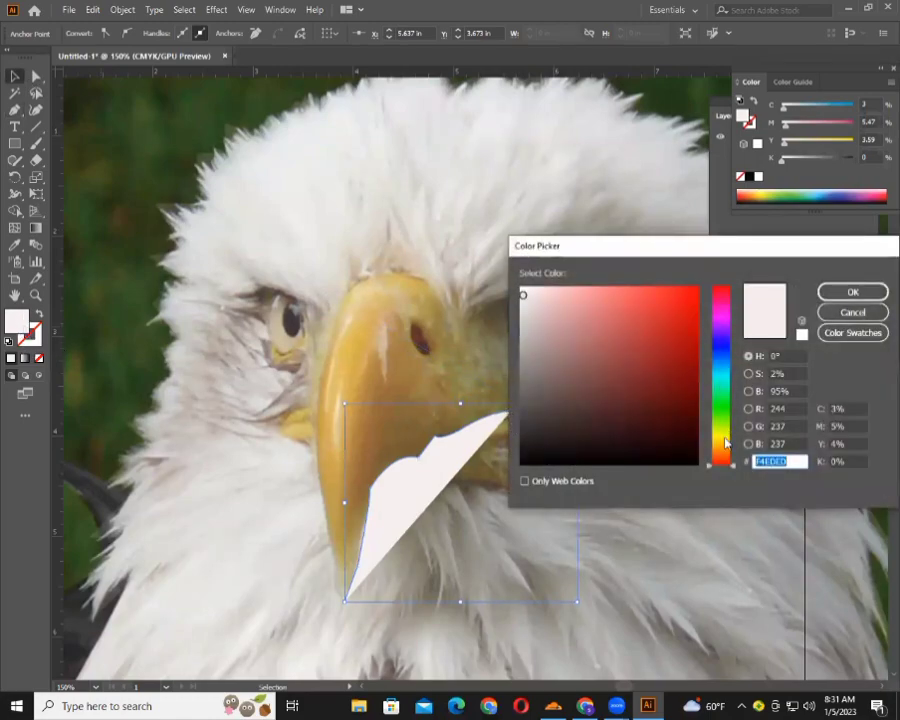
click(722, 438)
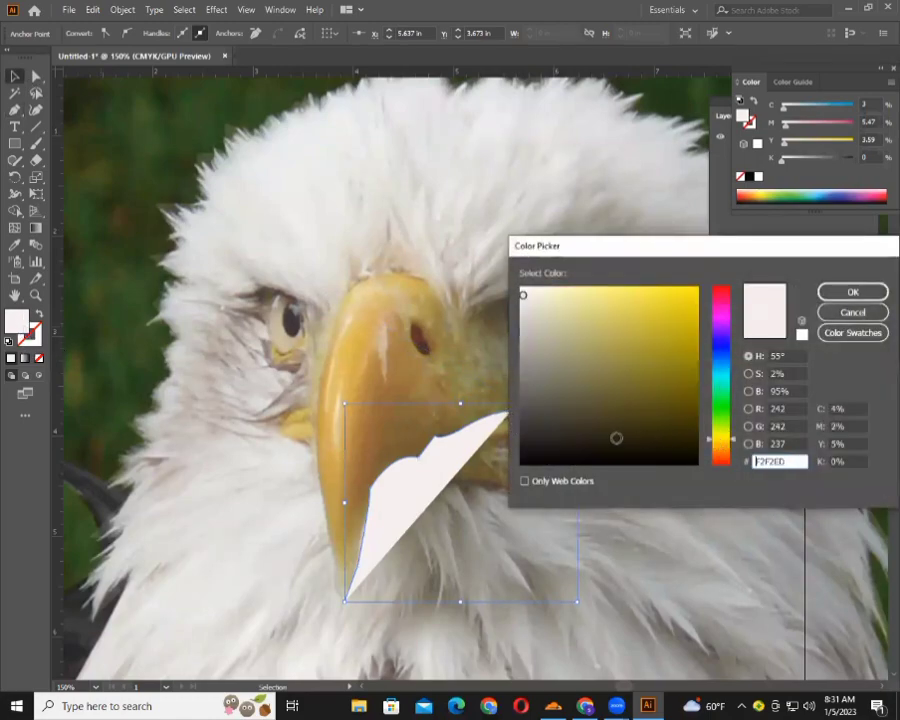
click(679, 359)
click(853, 291)
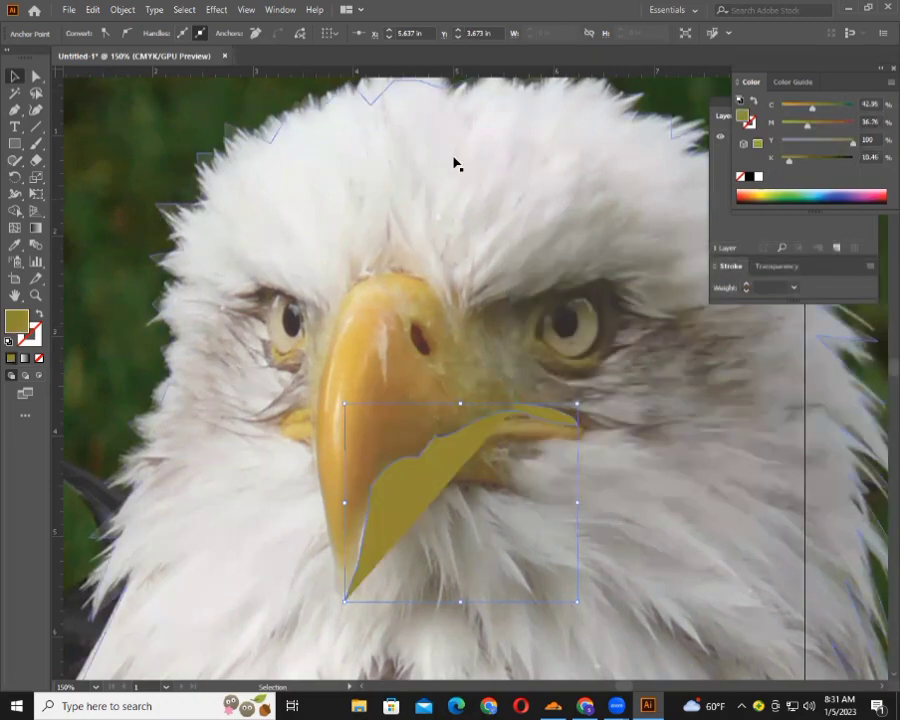
Lower the olive lower-beak shape's opacity to about 26%.
click(430, 472)
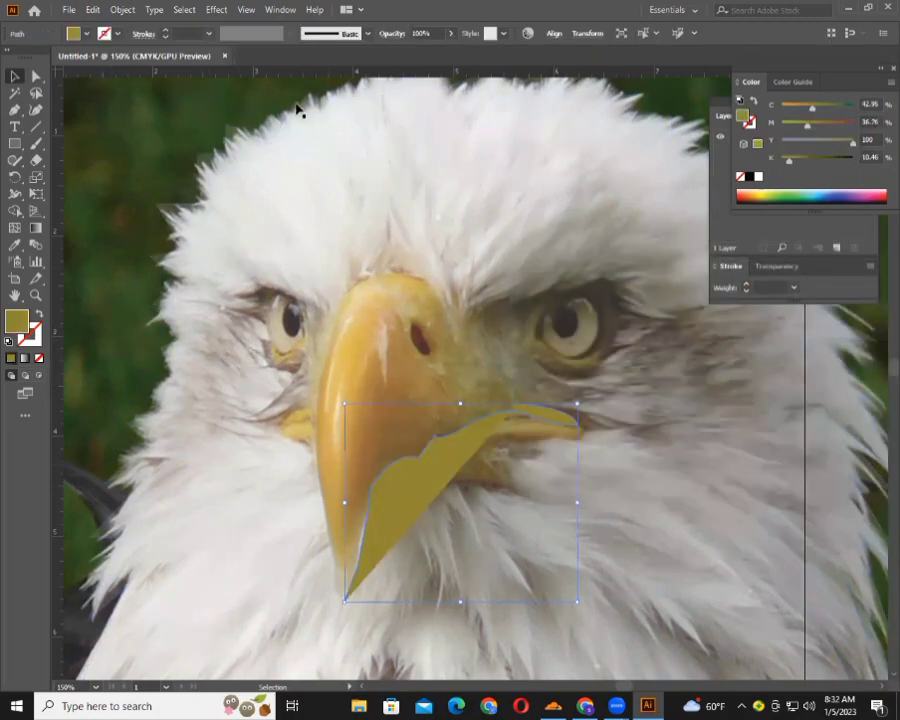
click(451, 33)
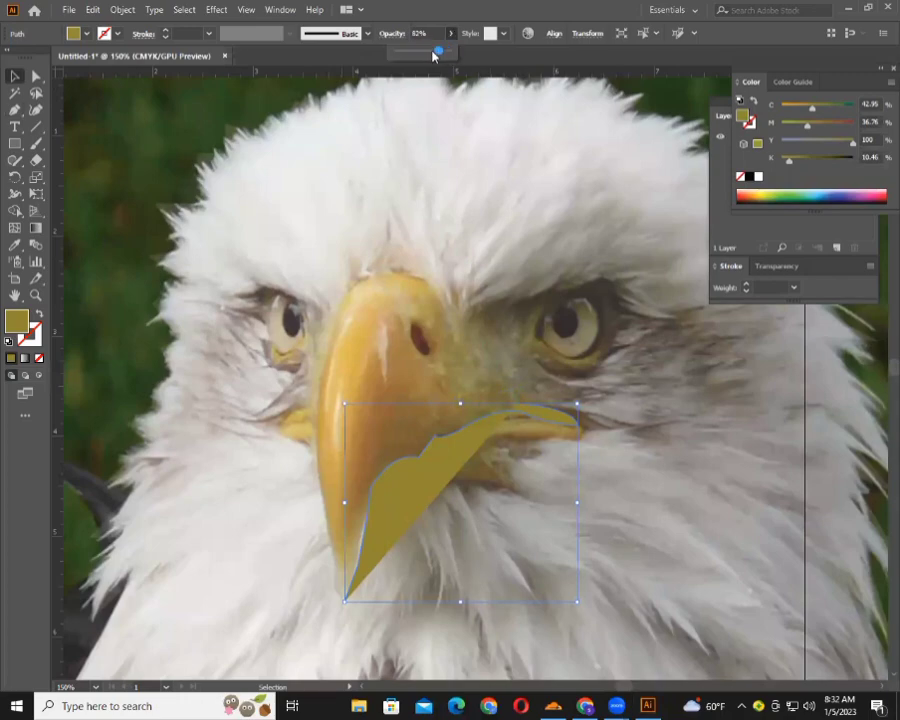
drag(410, 55, 404, 55)
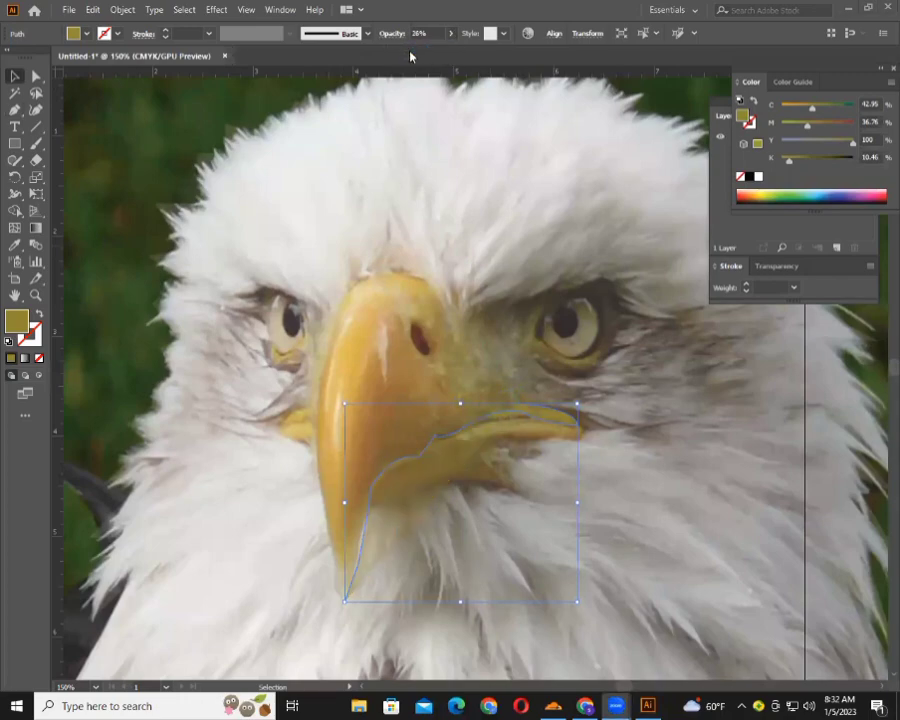
scroll(510, 397, up, 5)
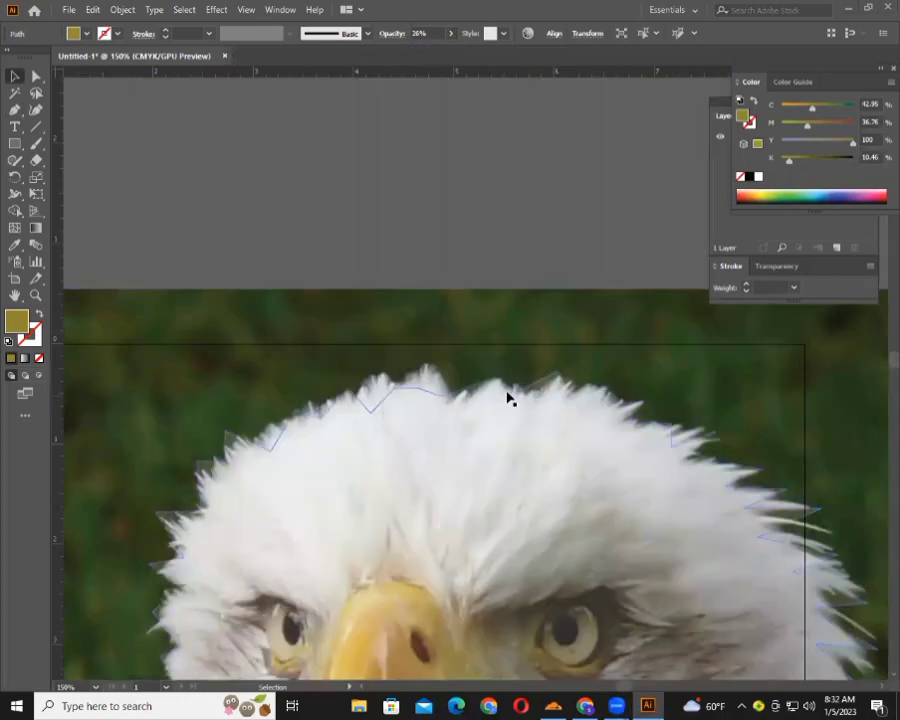
scroll(595, 408, down, 1)
scroll(595, 405, down, 3)
scroll(595, 405, down, 1)
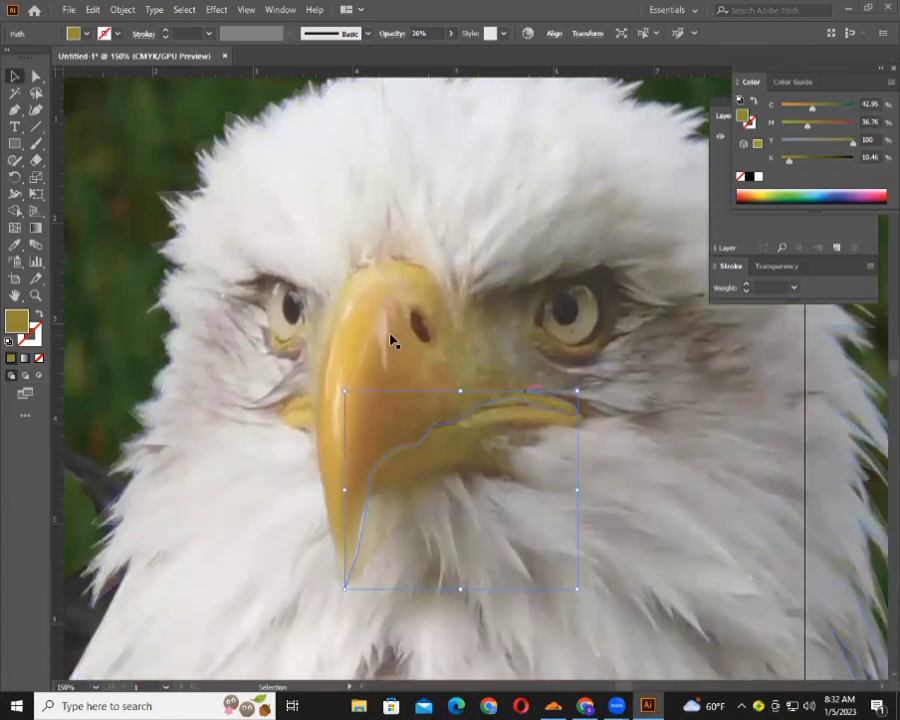
click(233, 453)
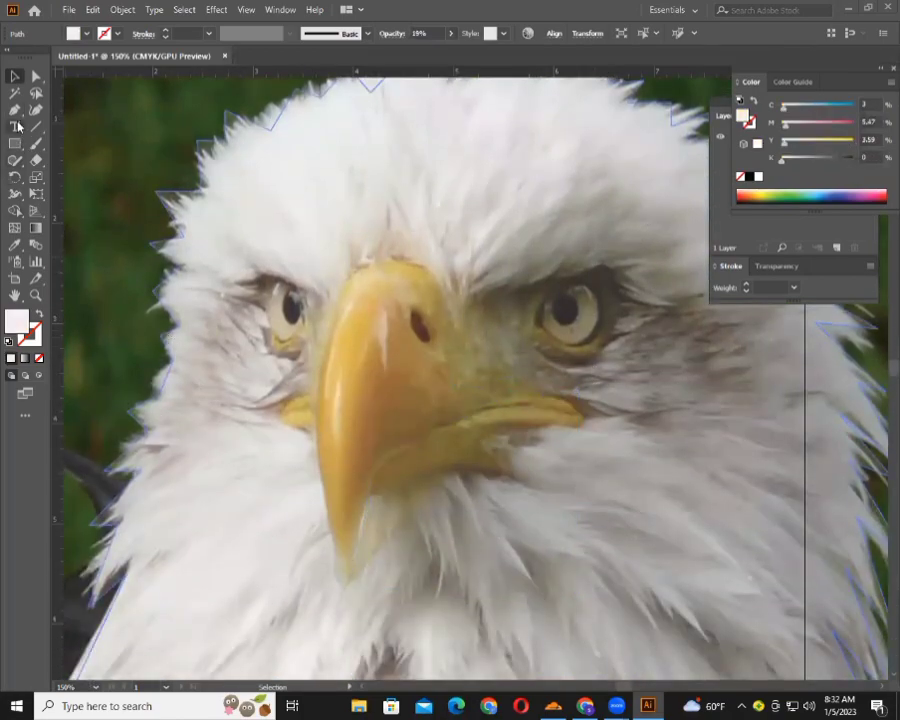
Pen-trace the upper beak: tip, curved left edge, brow, right edge, mouth corner, back to tip.
click(15, 110)
click(342, 589)
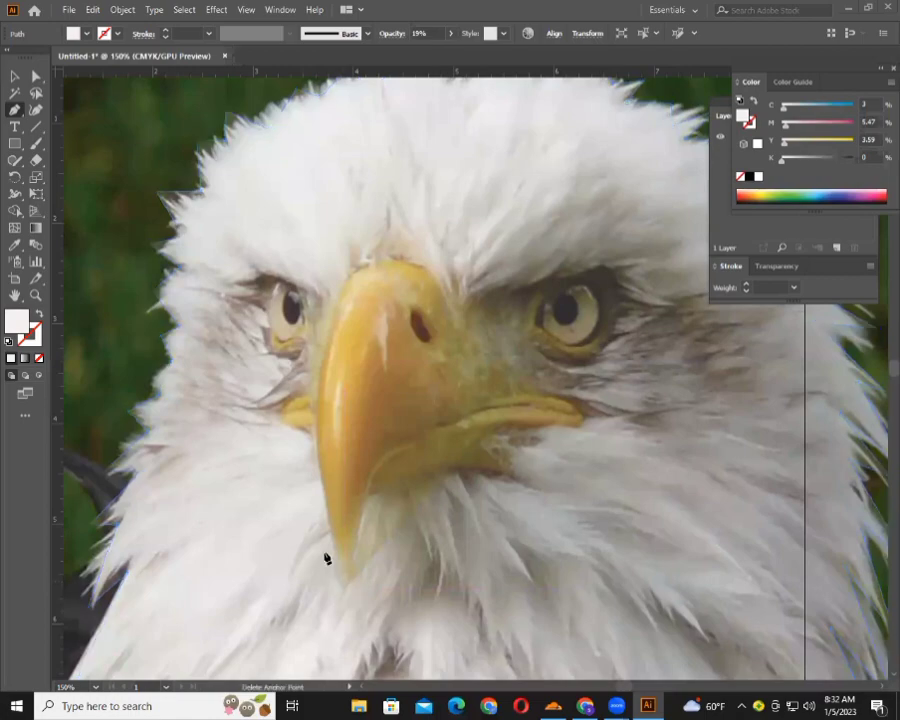
click(316, 452)
click(316, 457)
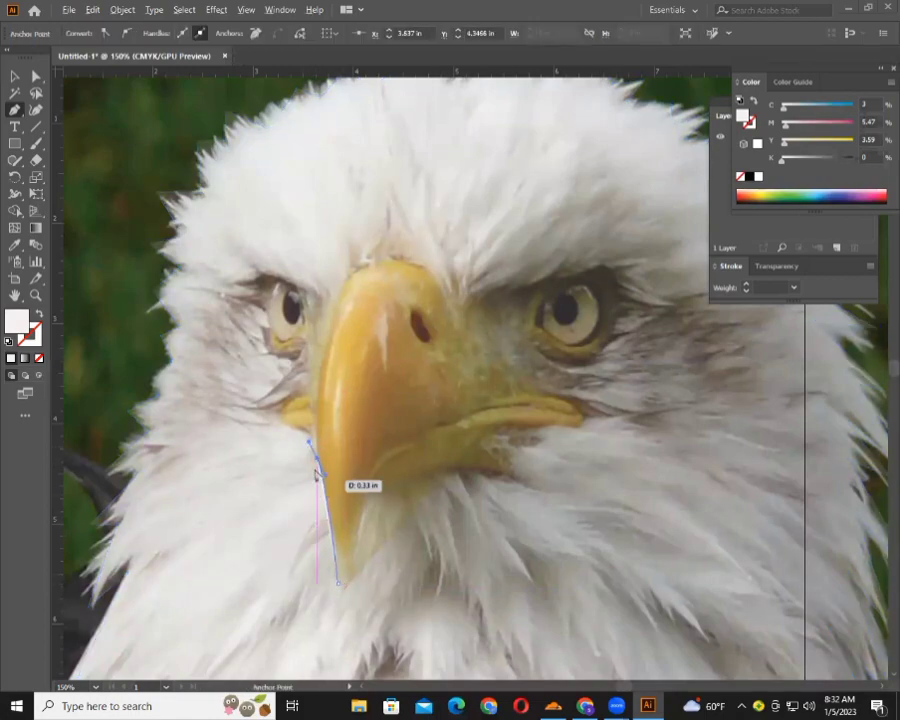
mouse_move(330, 417)
mouse_down()
mouse_move(322, 352)
mouse_move(360, 274)
mouse_move(378, 279)
mouse_up()
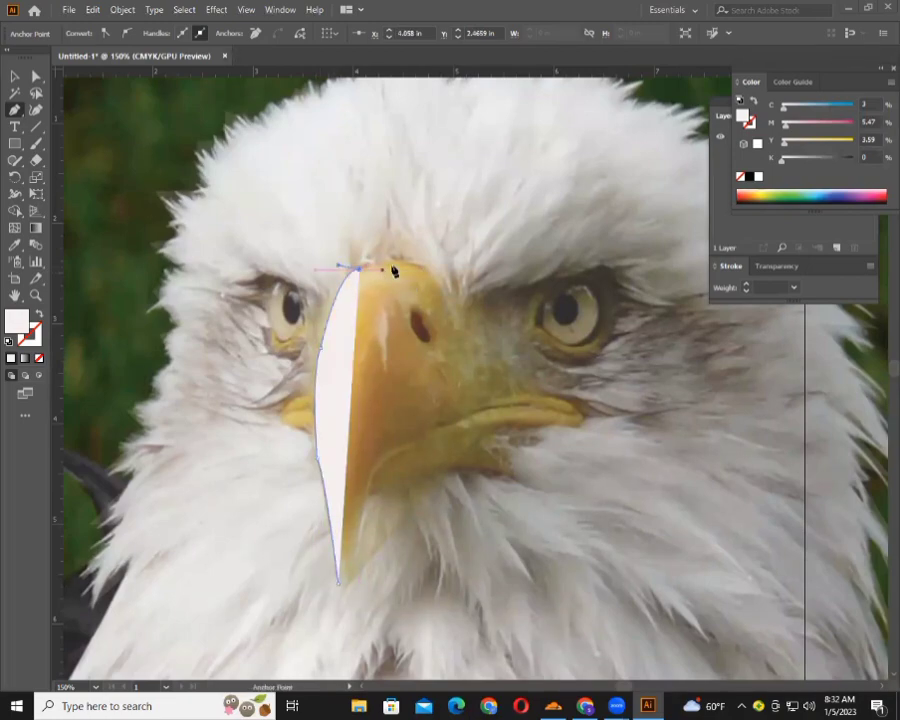
mouse_move(435, 275)
mouse_down()
mouse_move(437, 288)
mouse_move(433, 278)
mouse_up()
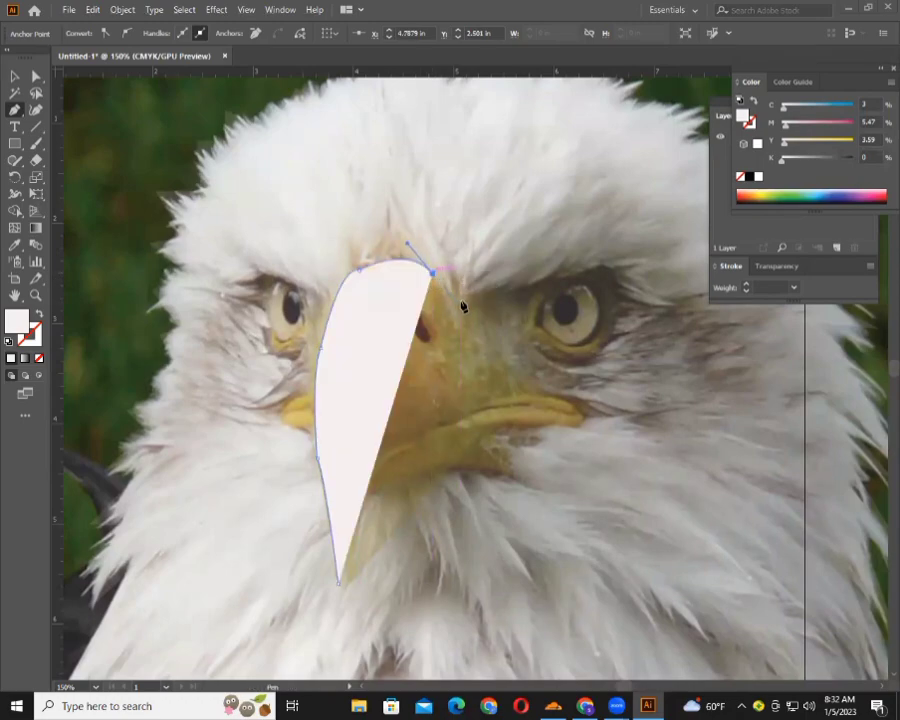
ctrl+click(496, 372)
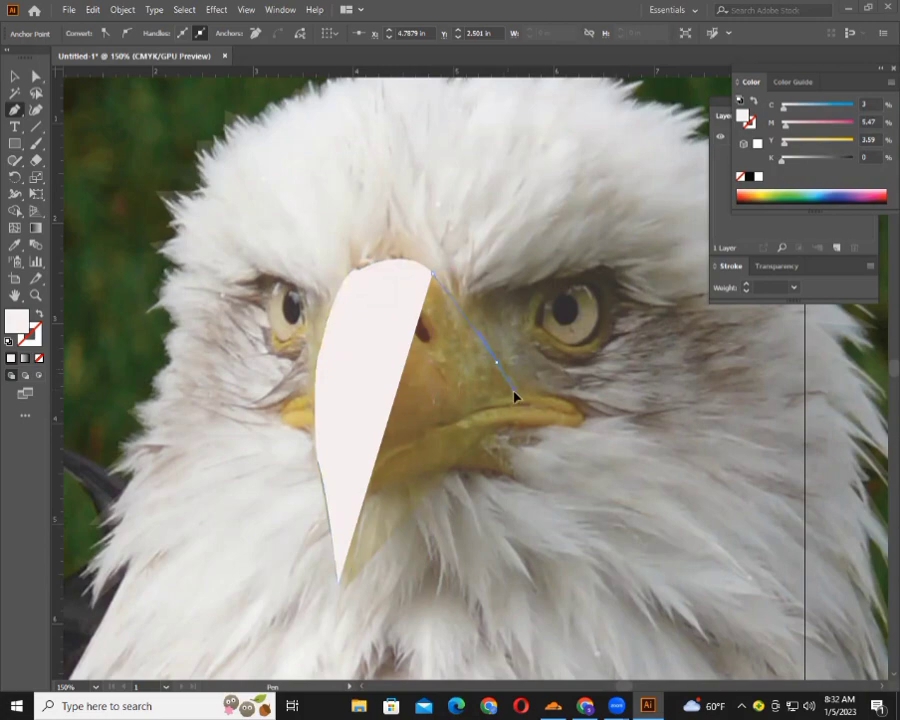
mouse_move(517, 422)
mouse_down()
mouse_move(497, 367)
mouse_move(536, 388)
mouse_up()
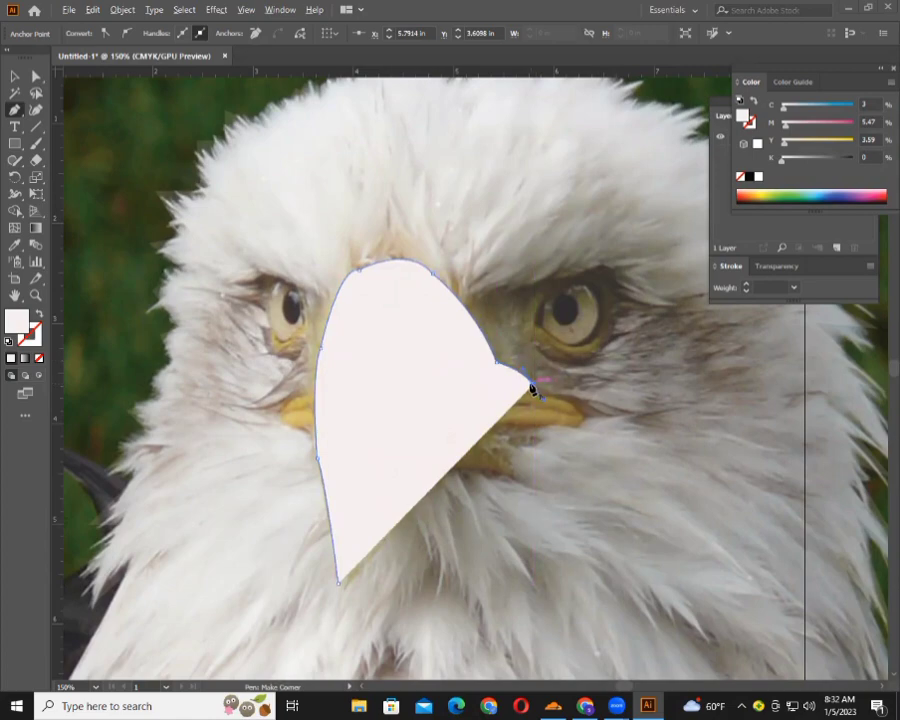
alt+click(531, 390)
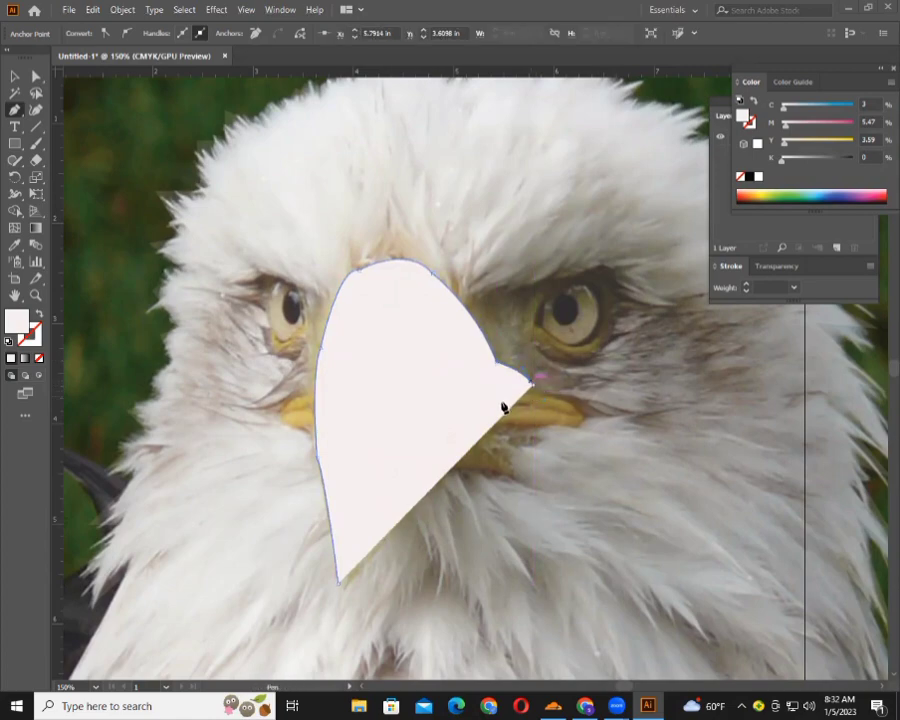
click(339, 580)
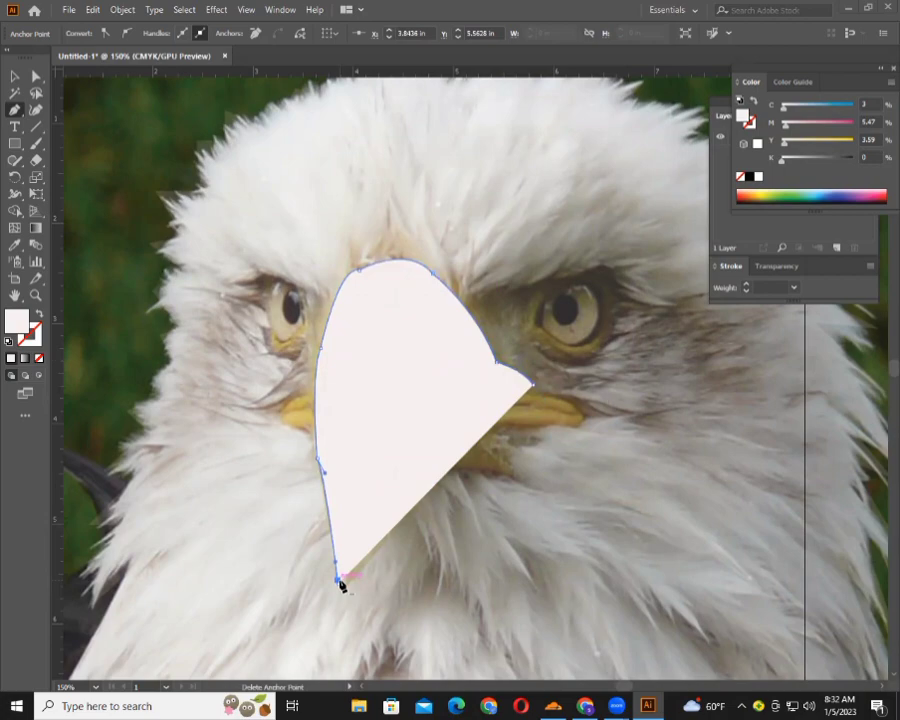
drag(444, 481, 352, 585)
Keep the beak's closing edge straight and fill the upper-beak shape with bright yellow.
key(ctrl+z)
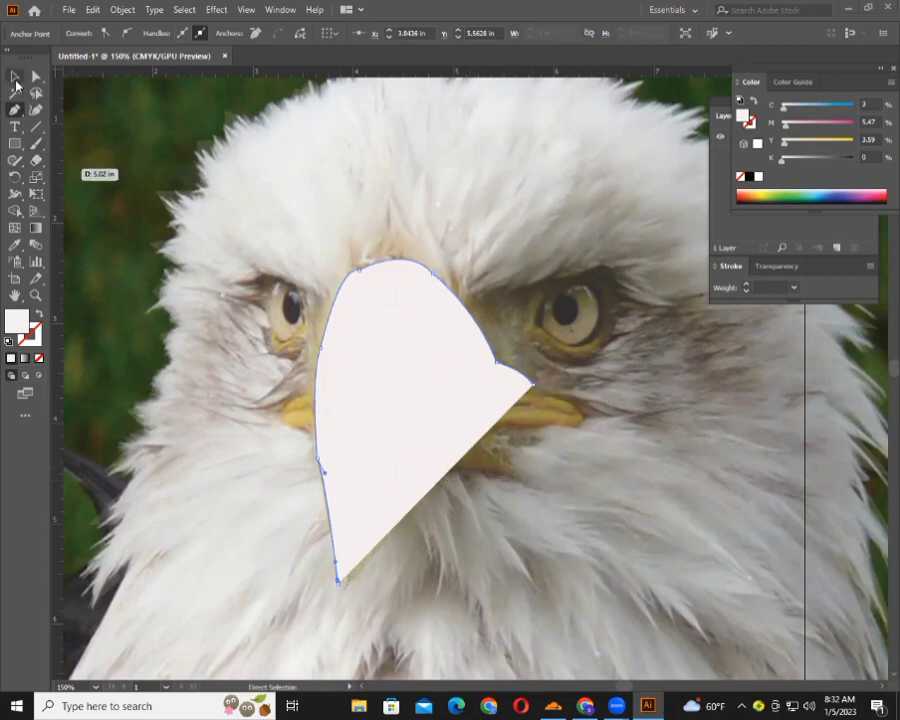
click(15, 80)
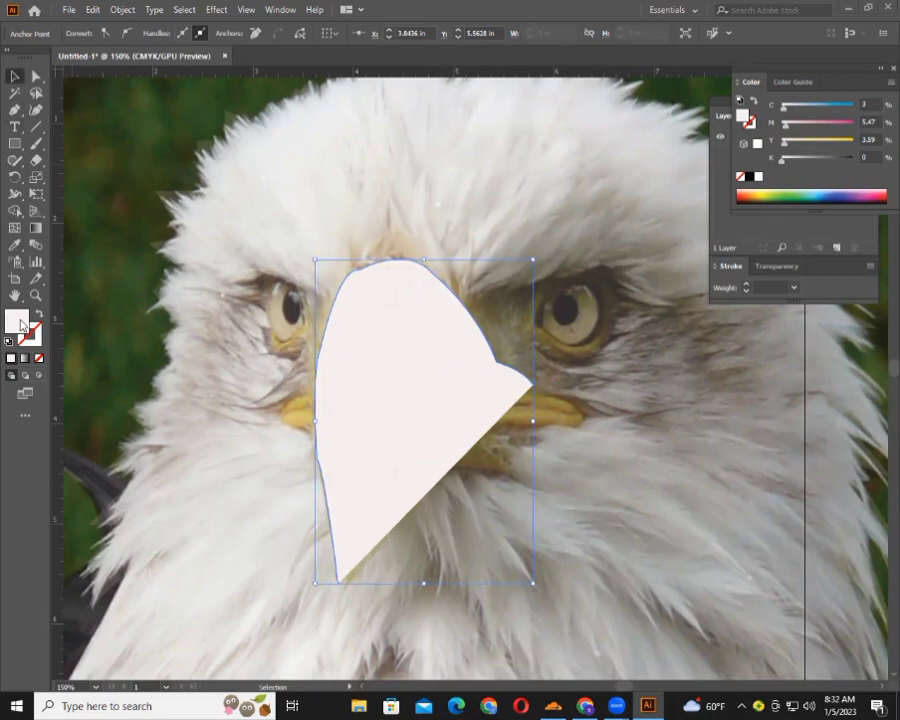
double_click(18, 322)
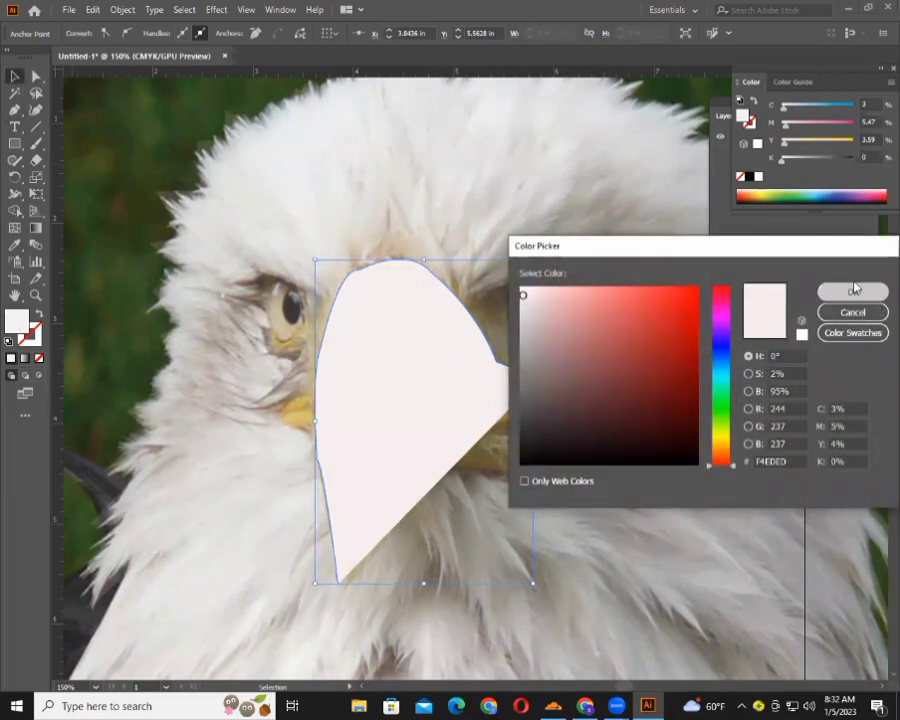
click(853, 291)
double_click(12, 320)
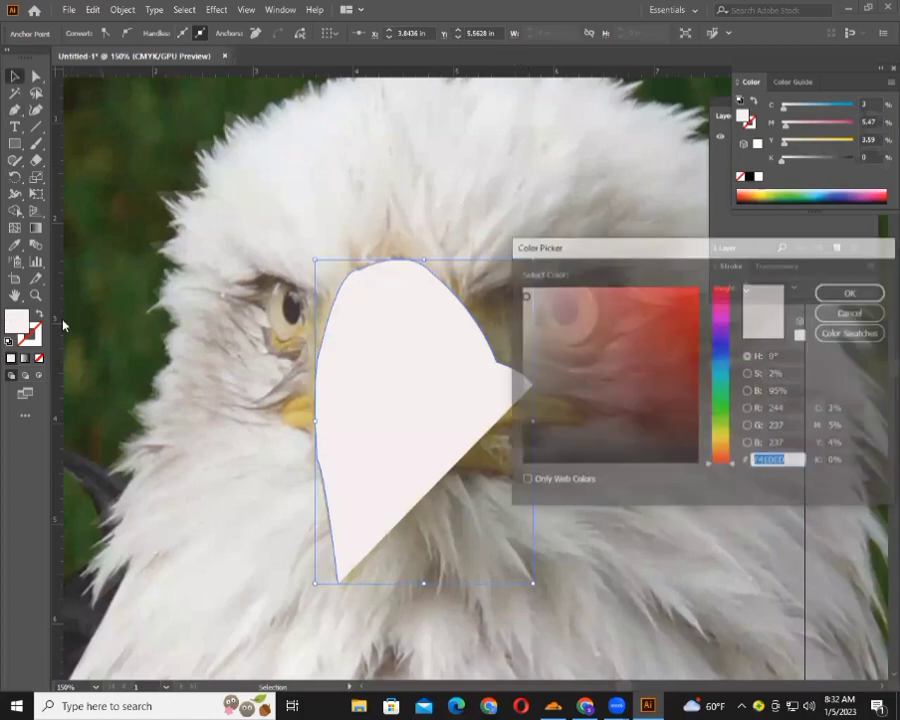
click(729, 436)
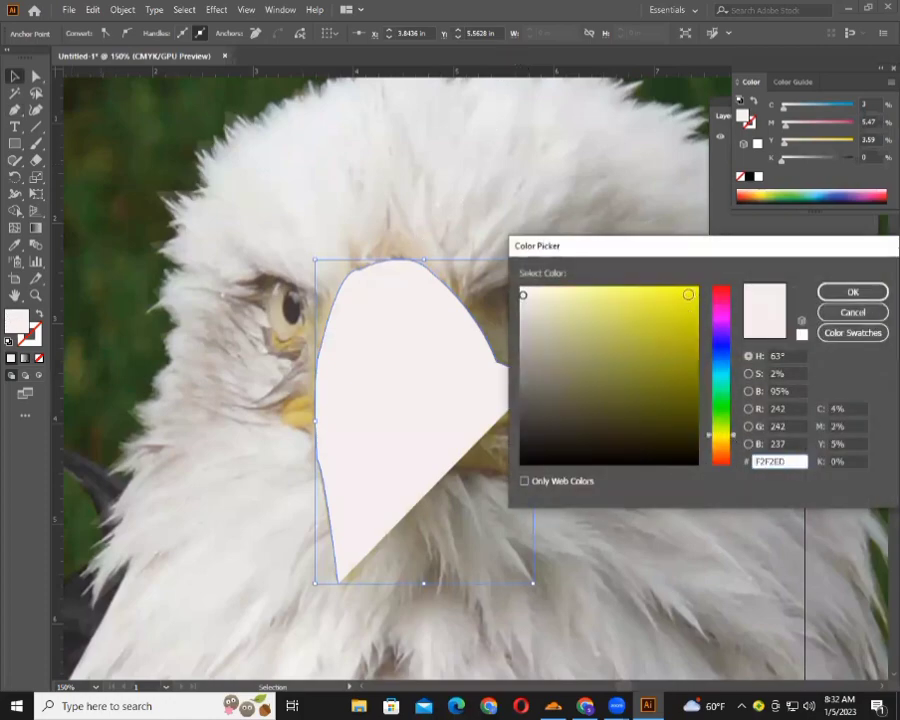
click(688, 294)
click(853, 291)
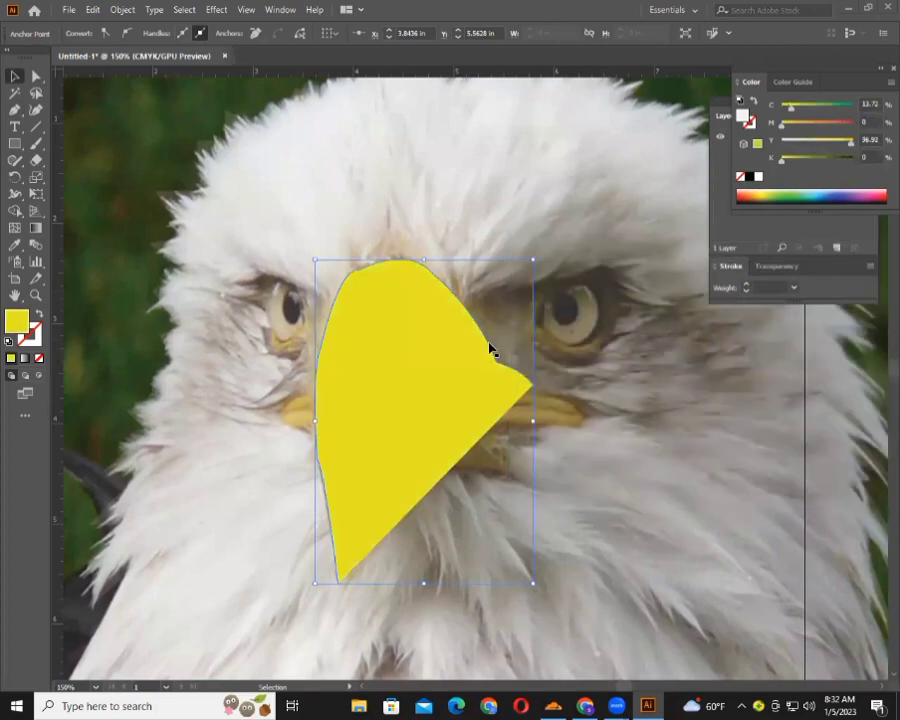
Lower the yellow upper-beak shape's opacity to 38%.
click(443, 371)
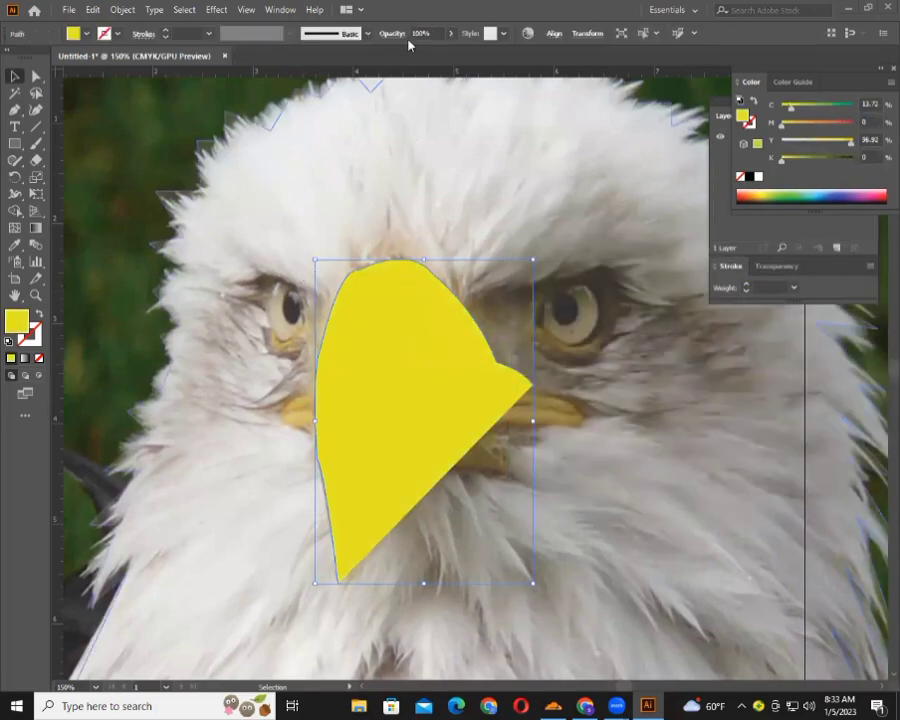
click(451, 34)
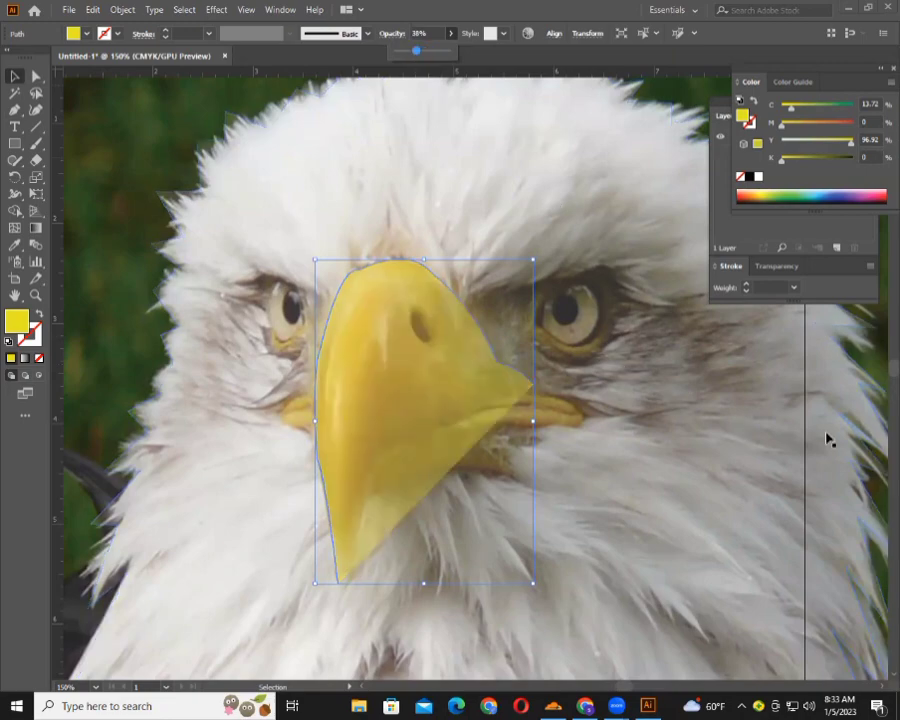
scroll(860, 357, up, 5)
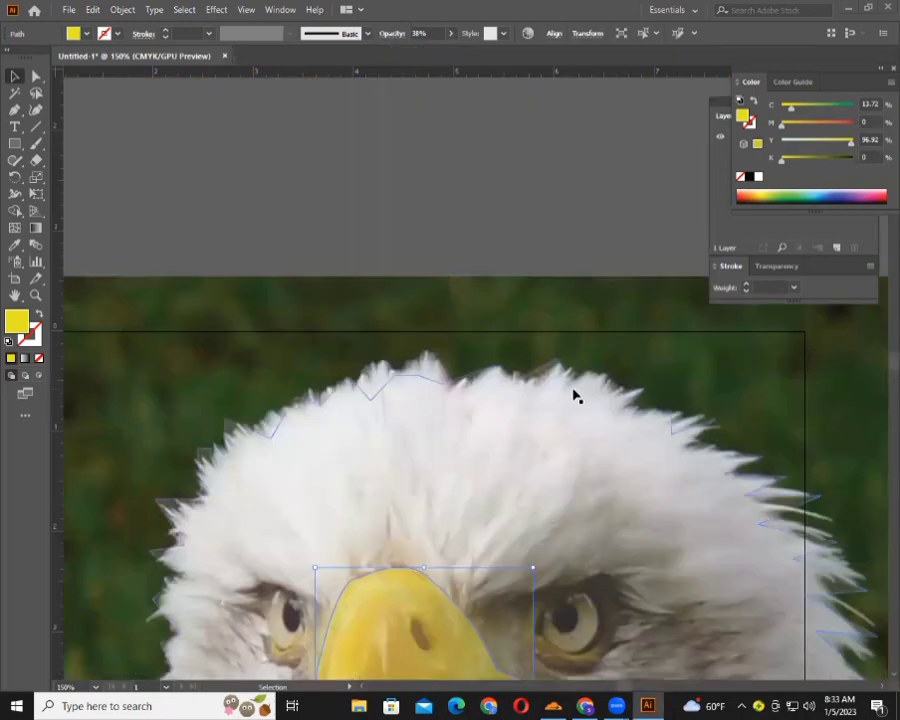
scroll(575, 390, down, 3)
scroll(575, 390, down, 4)
scroll(575, 390, down, 1)
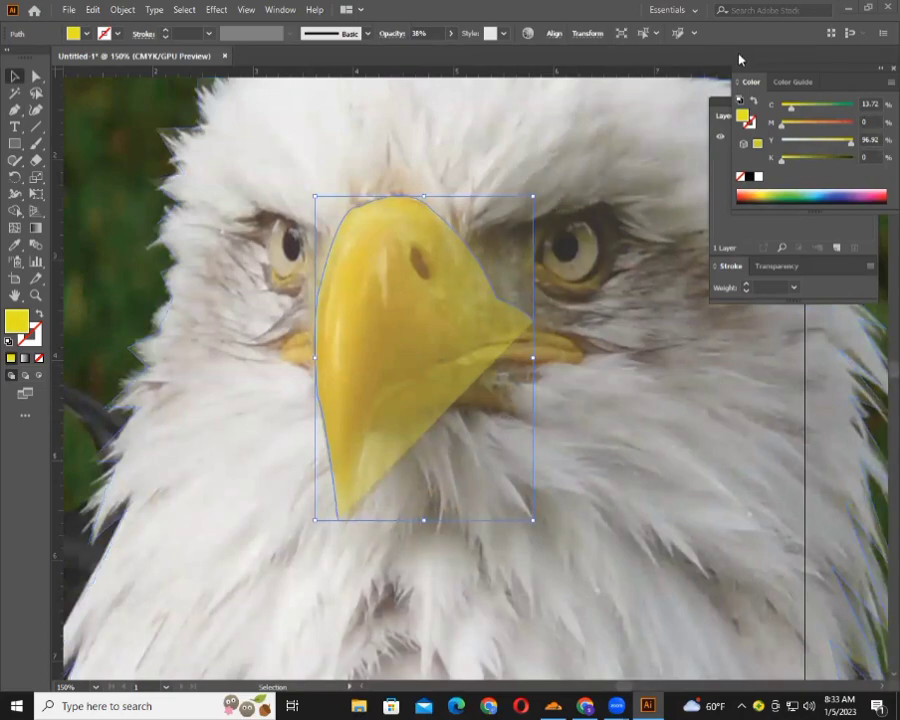
Revert the beak to its off-white fill and delete the anchors along its right edge.
click(130, 229)
key(p)
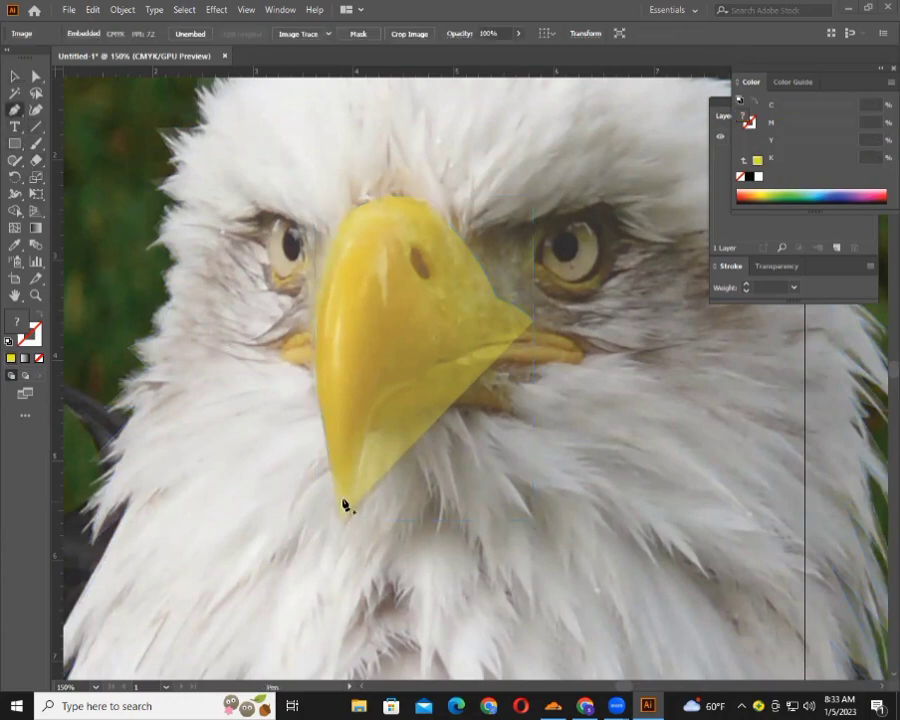
ctrl+click(429, 472)
key(i)
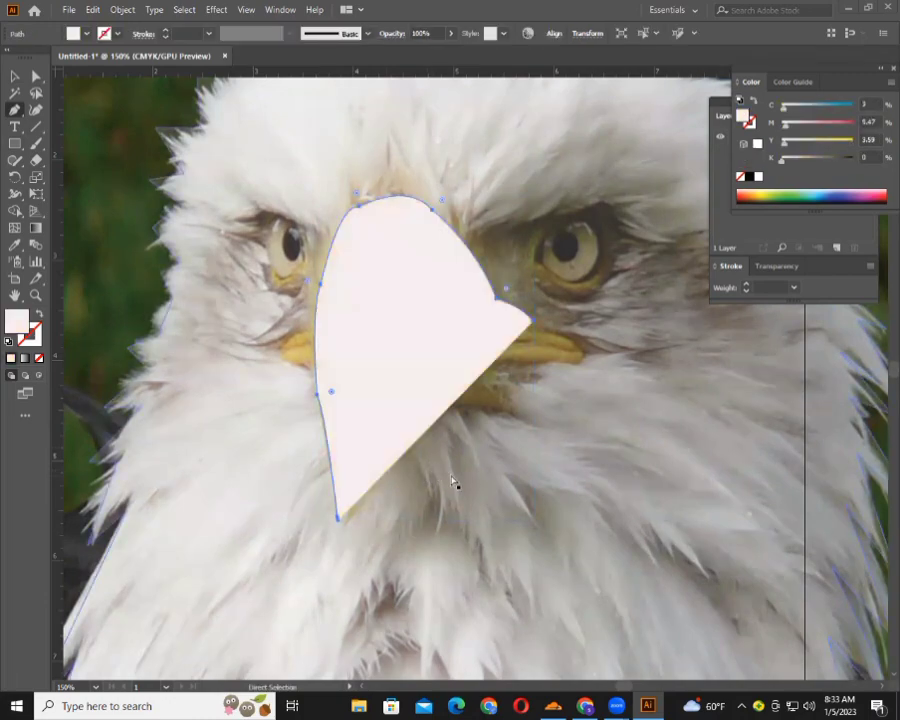
key(Delete)
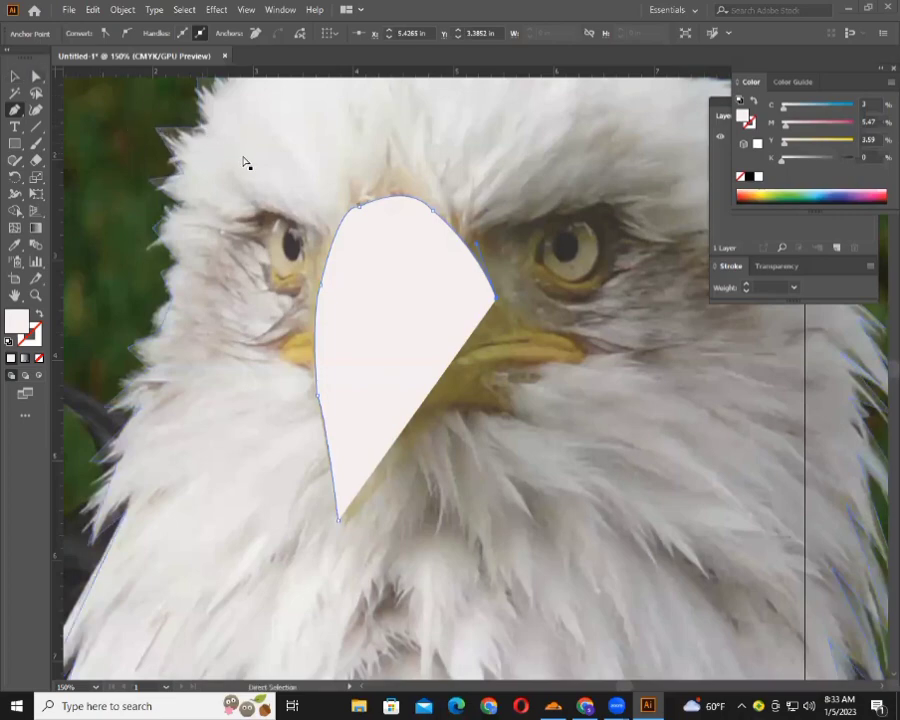
key(Delete)
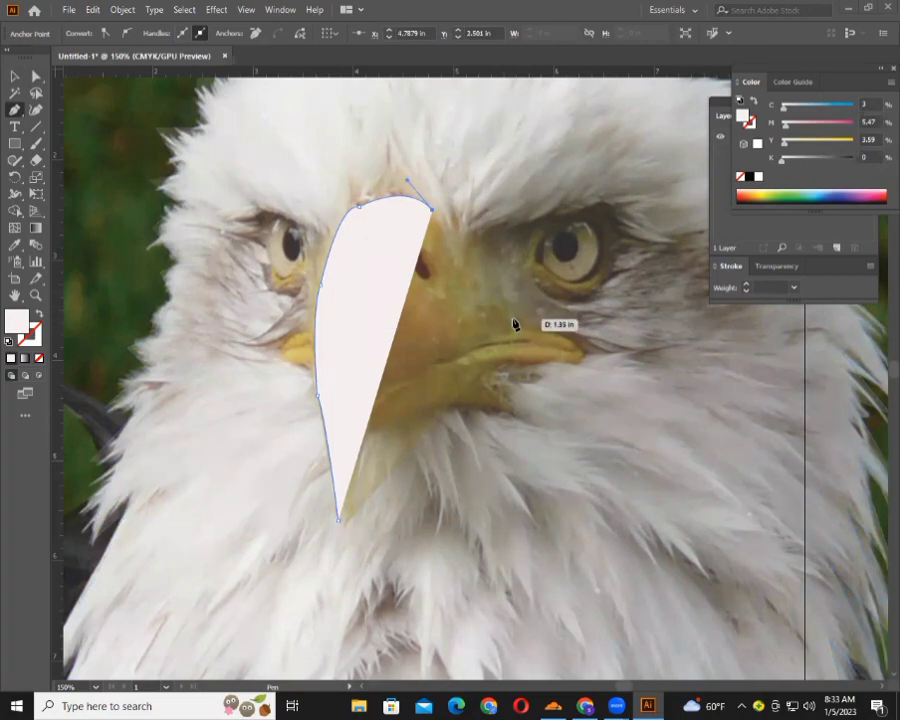
Redraw the right edge curving to the beak's right corner, dropping the bottom point.
click(513, 320)
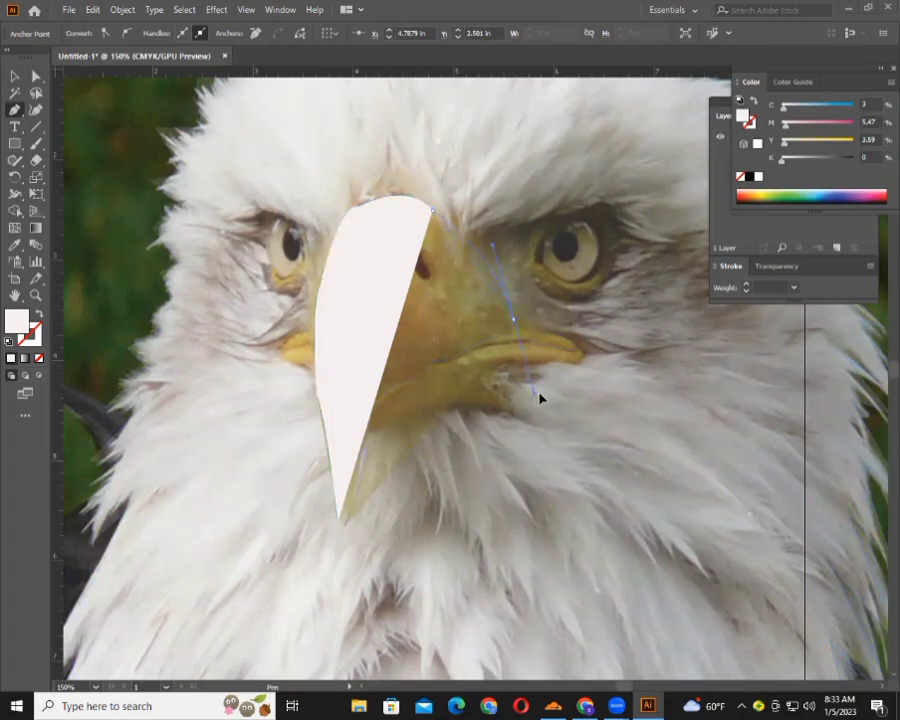
drag(540, 398, 540, 394)
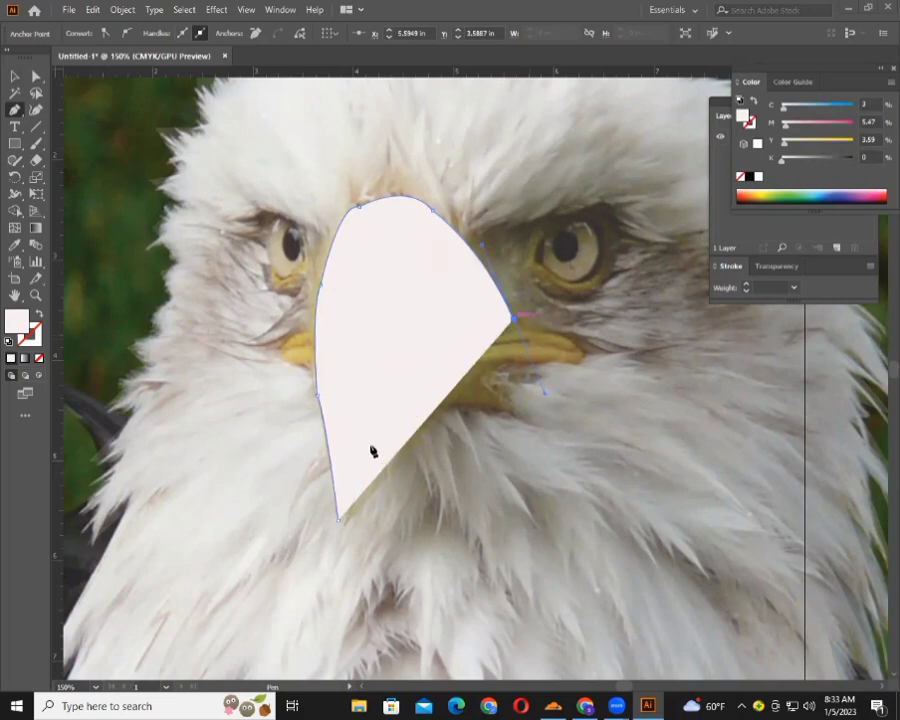
click(340, 520)
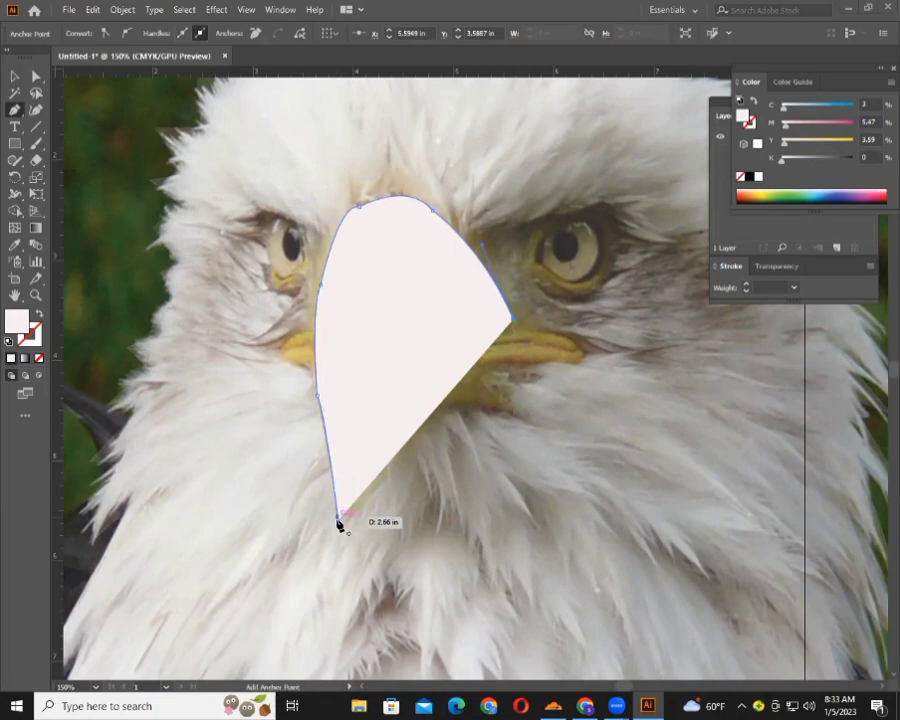
mouse_move(338, 522)
mouse_down()
mouse_move(252, 658)
mouse_move(304, 639)
mouse_move(318, 620)
mouse_up()
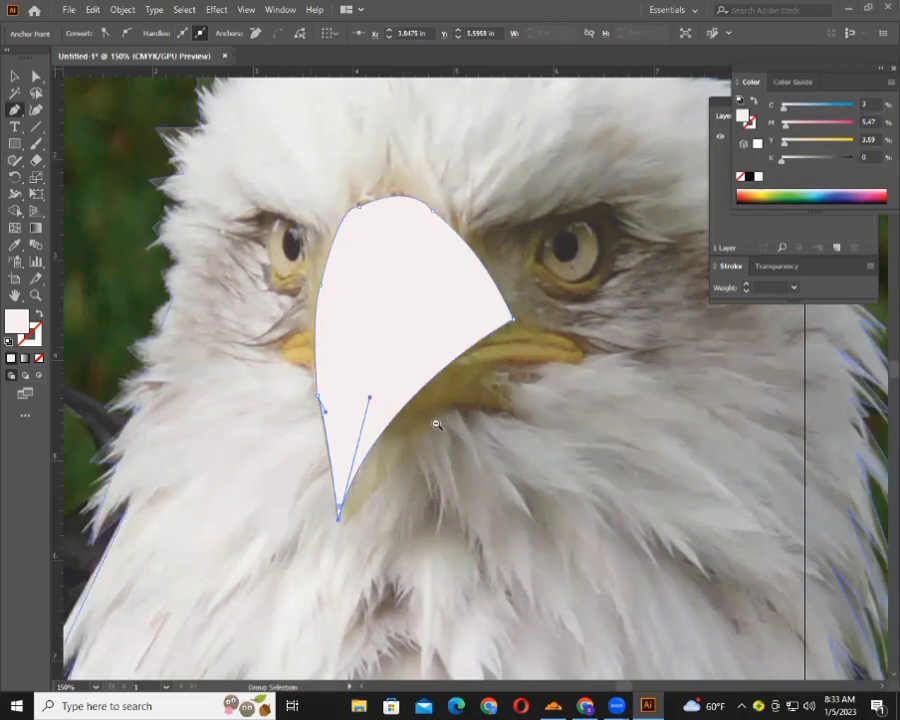
key(ctrl+minus)
key(ctrl+z)
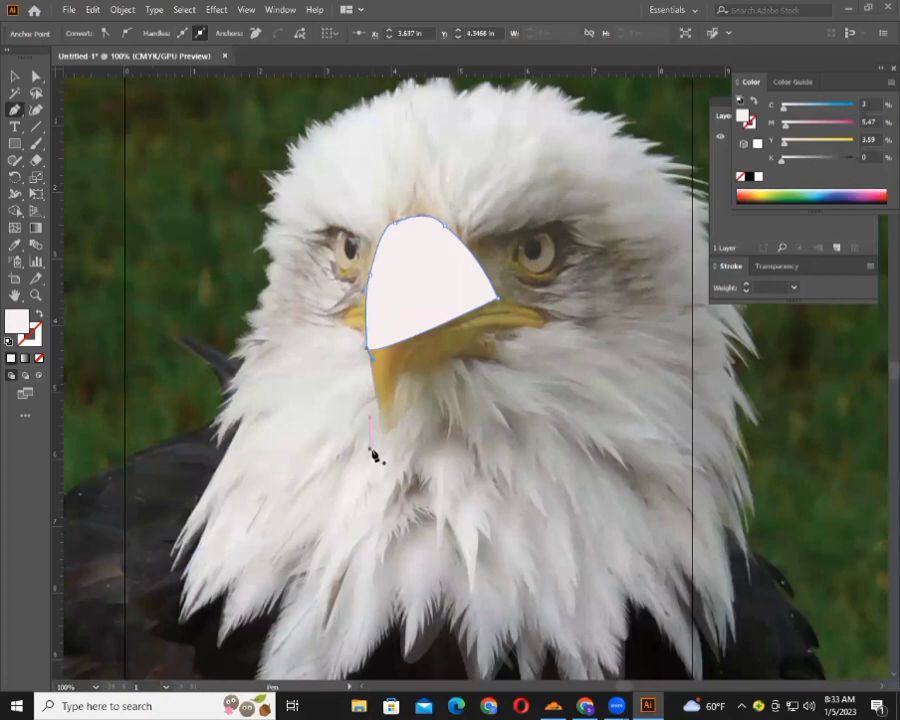
Add a new lower tip anchor to close the redrawn beak path.
click(380, 432)
click(496, 298)
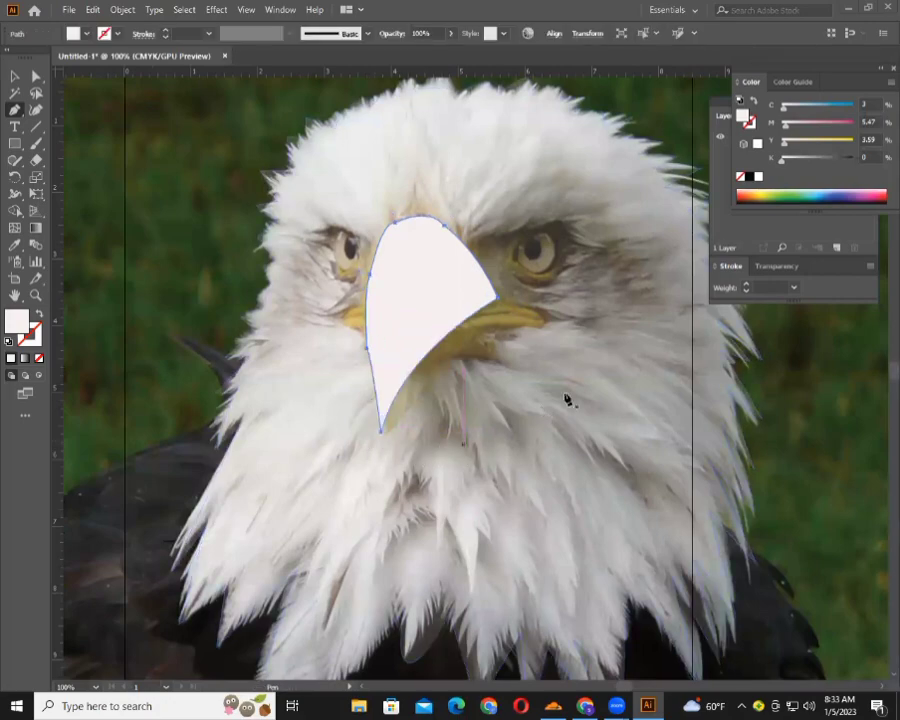
click(14, 76)
click(346, 297)
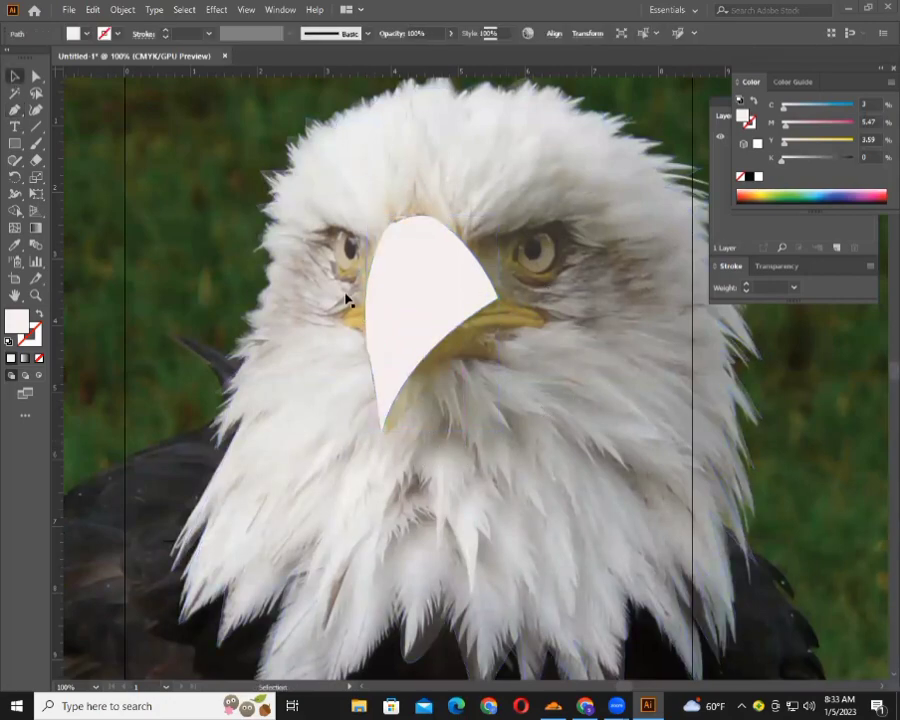
click(390, 292)
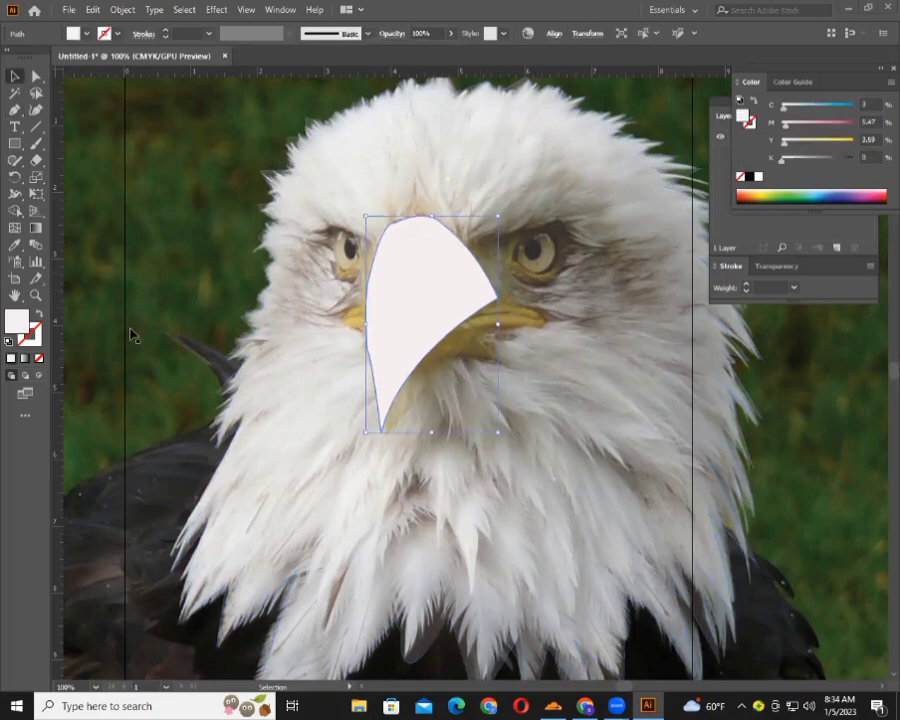
Fill the beak shape with saturated yellow at 35% opacity.
double_click(10, 324)
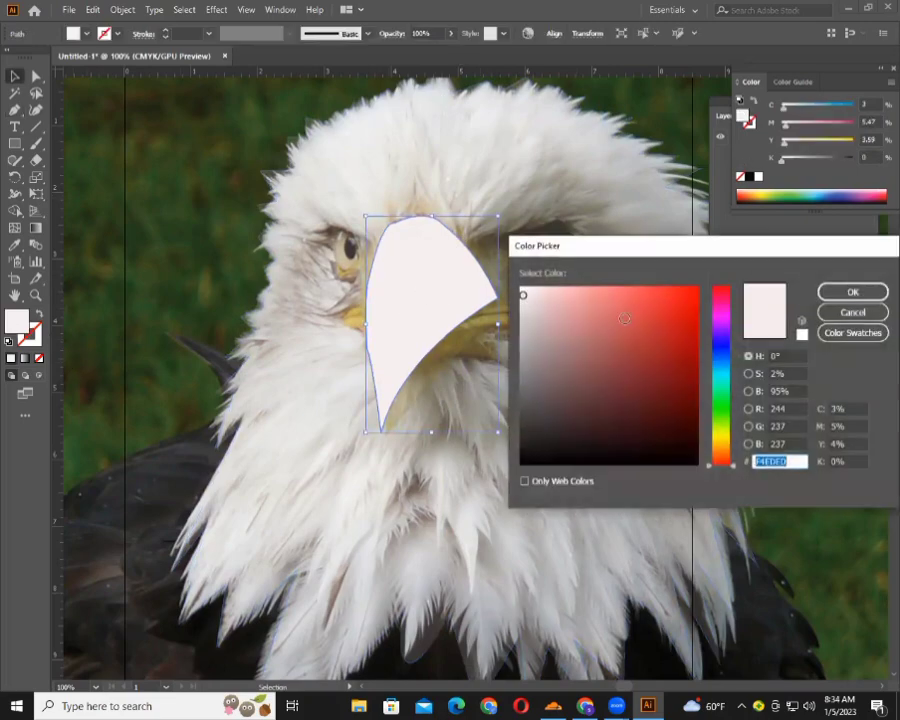
click(723, 438)
click(686, 294)
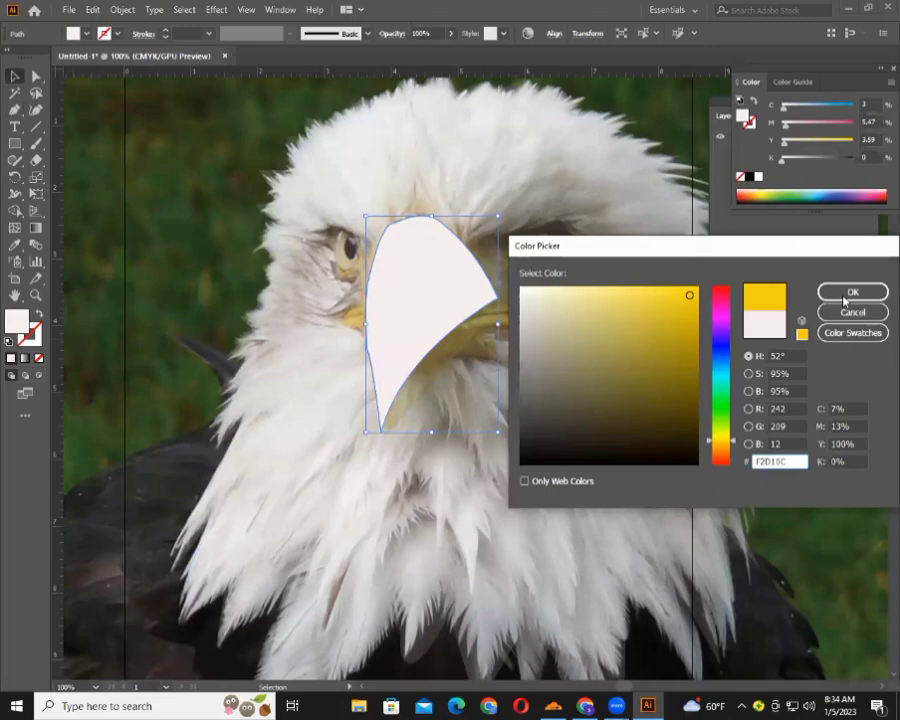
click(853, 291)
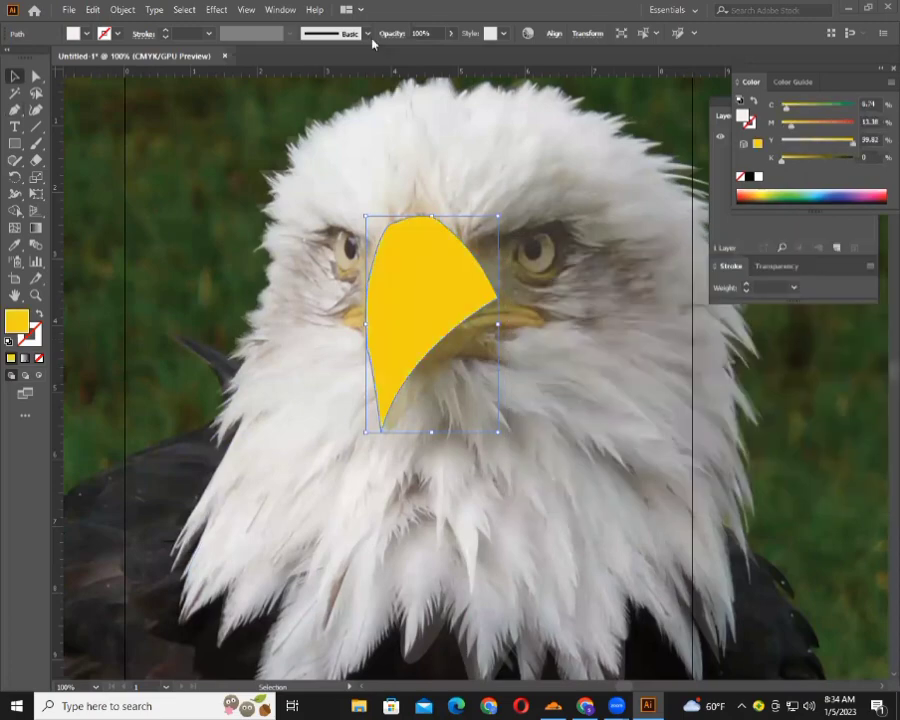
click(450, 33)
drag(446, 55, 418, 54)
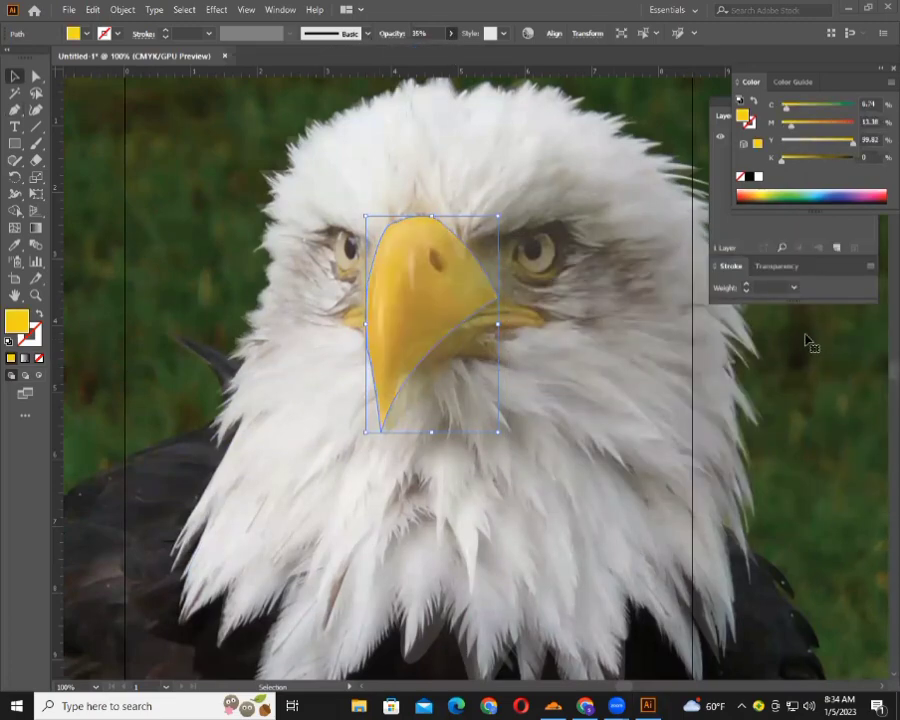
click(811, 450)
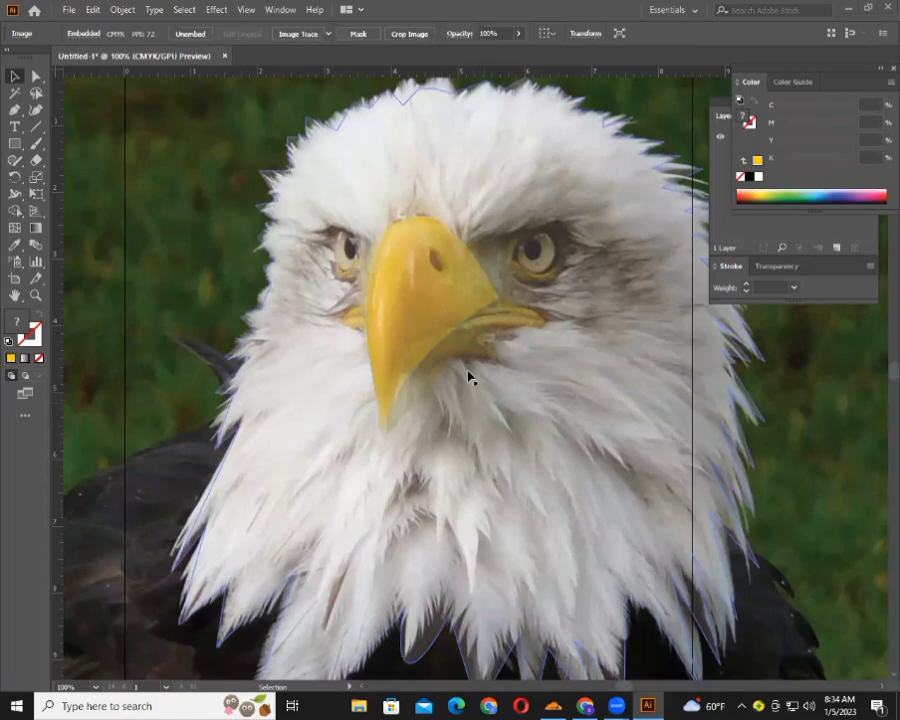
Undo the opacity change so the beak is fully opaque again.
click(417, 350)
key(ctrl+z)
click(804, 452)
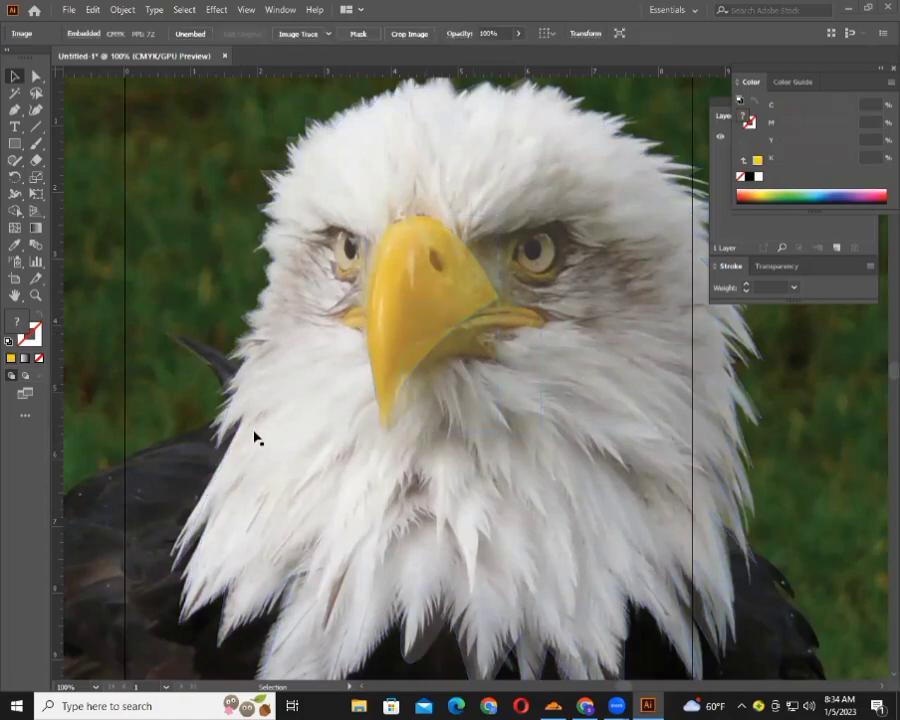
Draw a closed curved yellow wedge under the upper beak reaching its right corner.
click(16, 111)
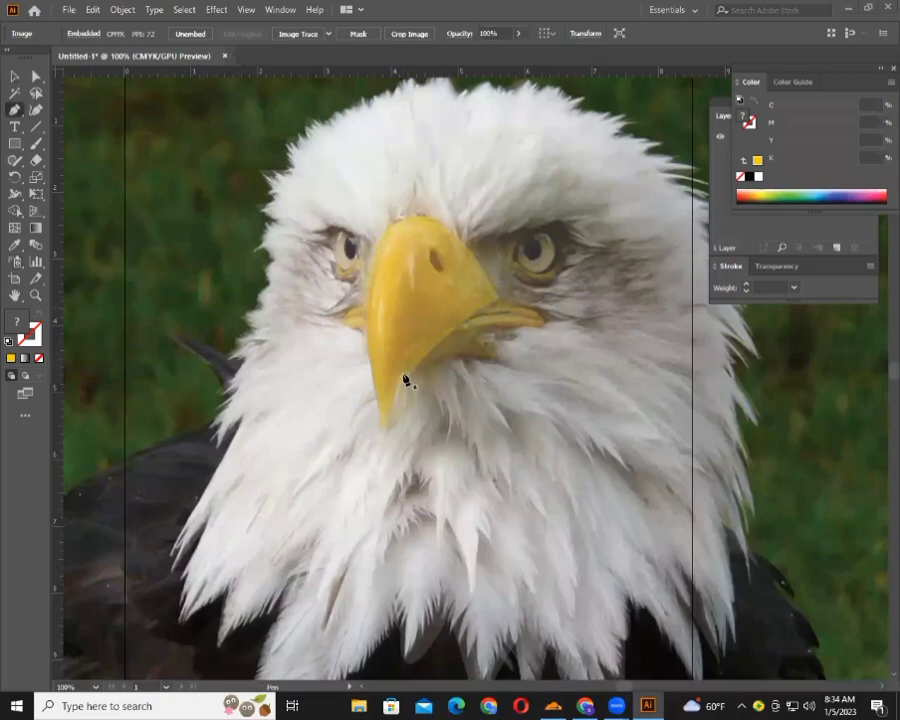
click(497, 367)
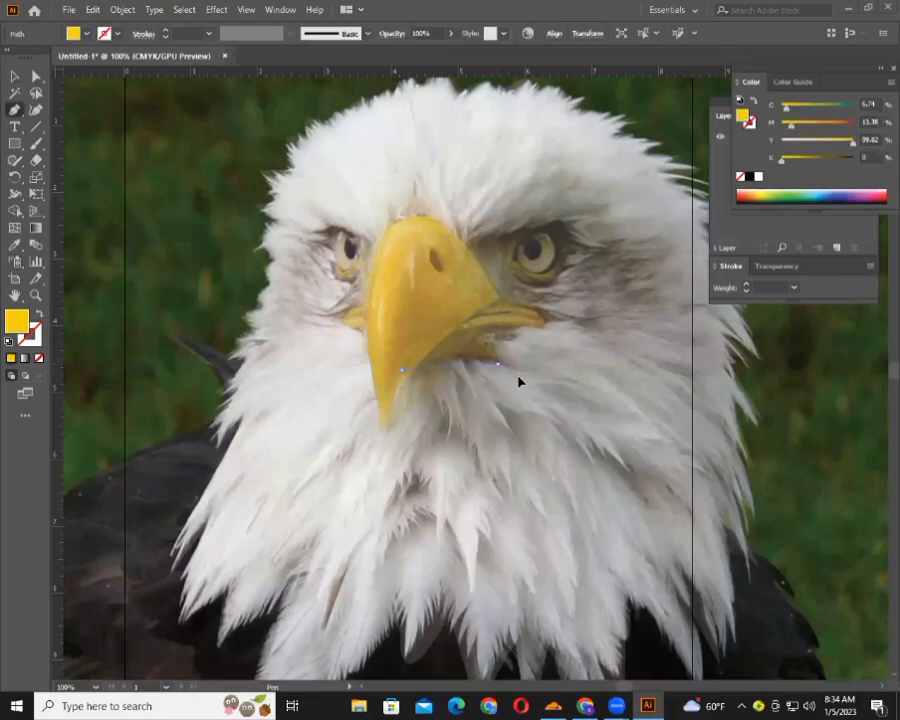
click(524, 387)
mouse_move(498, 363)
mouse_down()
mouse_move(507, 368)
mouse_move(498, 366)
mouse_up()
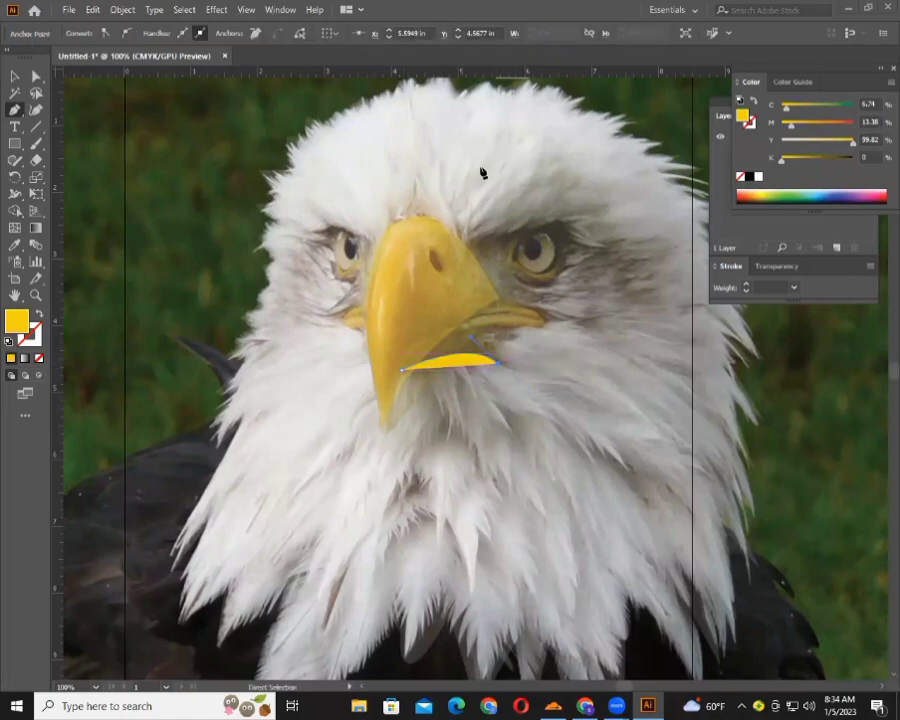
mouse_move(516, 262)
mouse_down()
mouse_move(499, 344)
mouse_move(484, 322)
mouse_up()
click(487, 323)
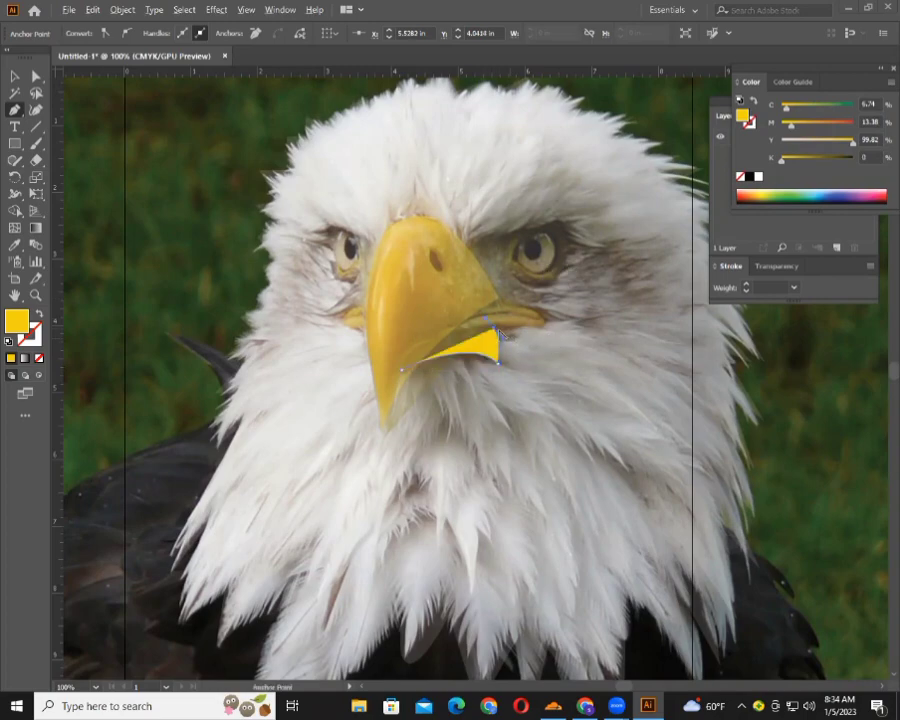
drag(402, 369, 400, 372)
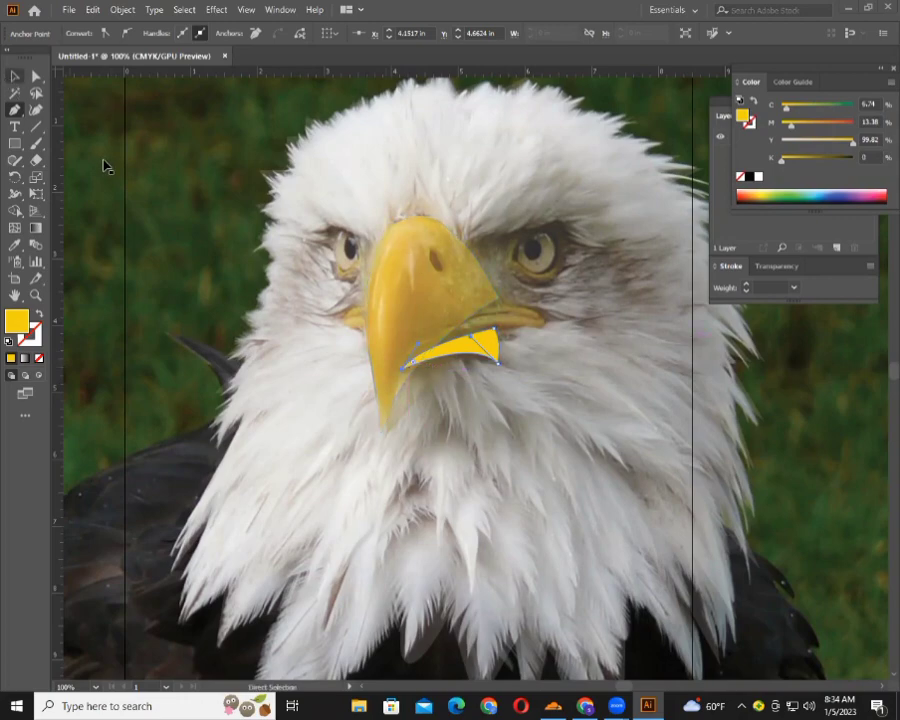
key(v)
click(120, 212)
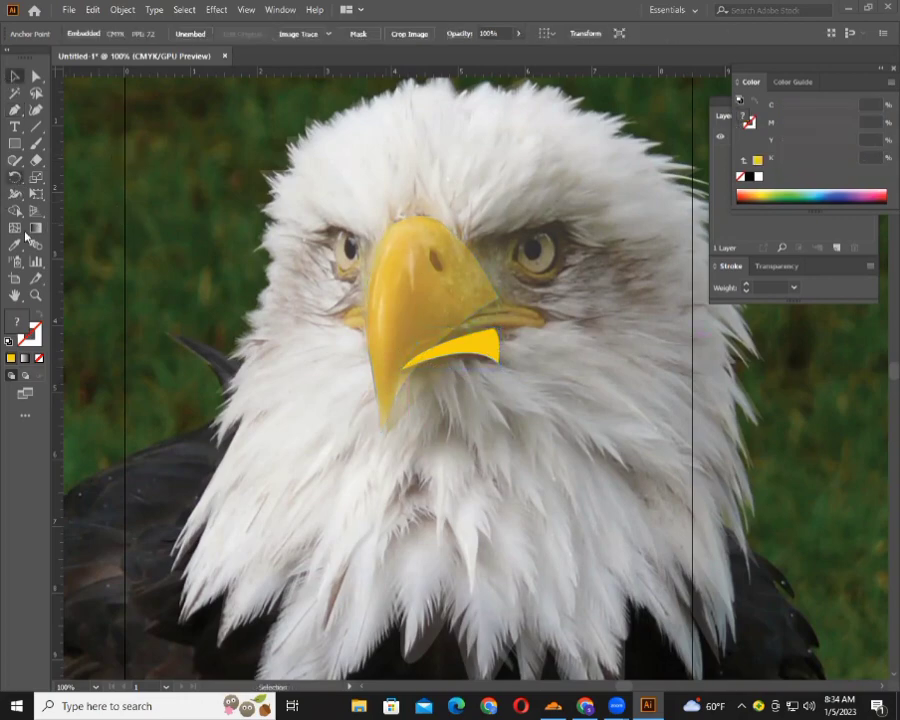
Draw a small closed yellow shape at the mouth's left corner beside the beak.
click(15, 109)
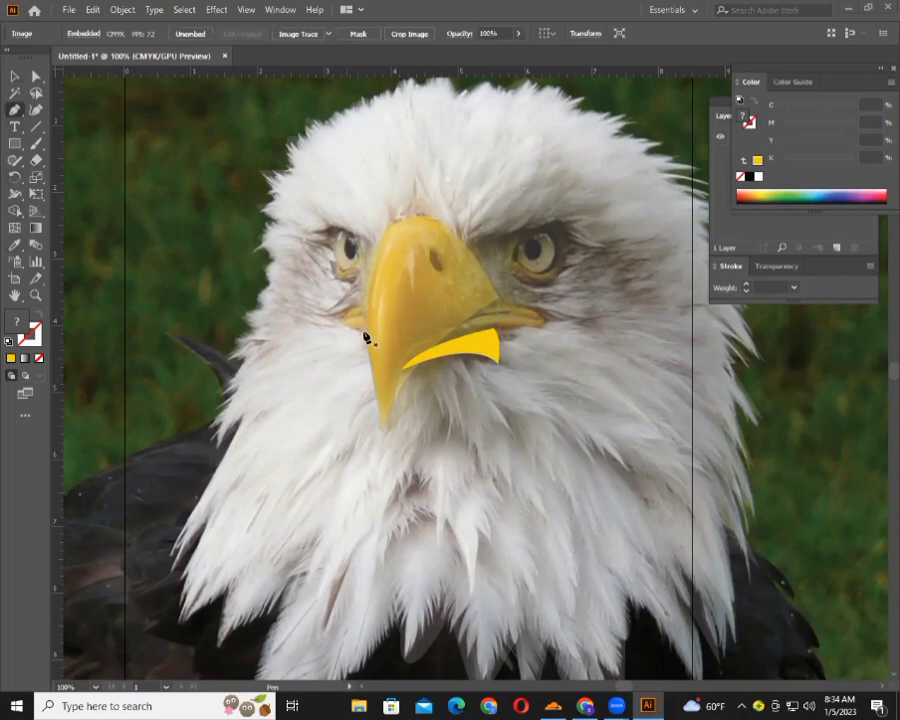
mouse_move(340, 332)
mouse_down()
mouse_move(363, 318)
mouse_move(361, 331)
mouse_up()
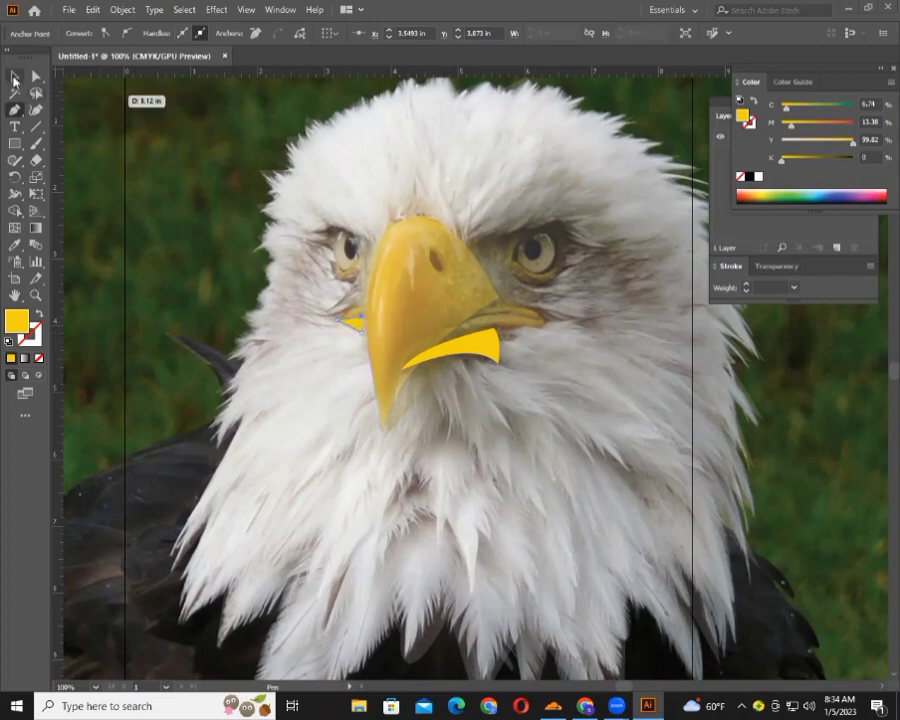
click(15, 76)
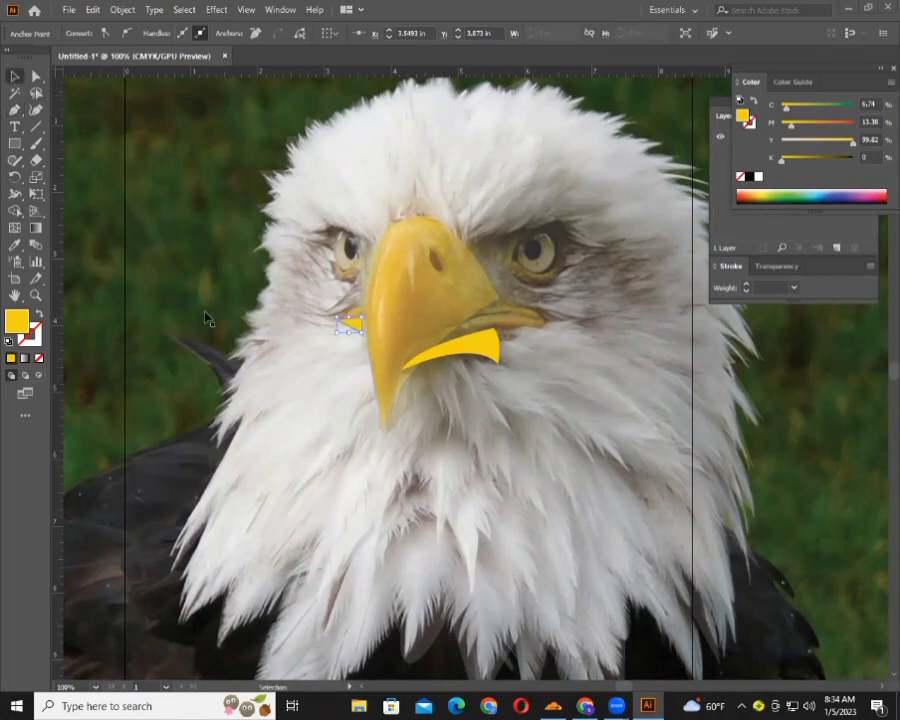
click(110, 233)
click(15, 109)
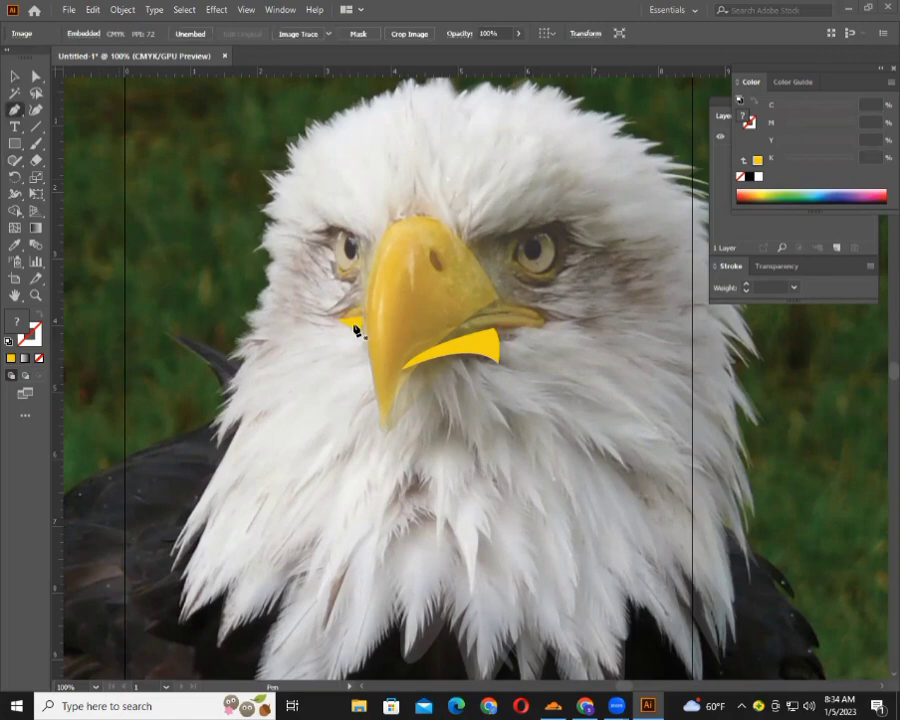
click(344, 317)
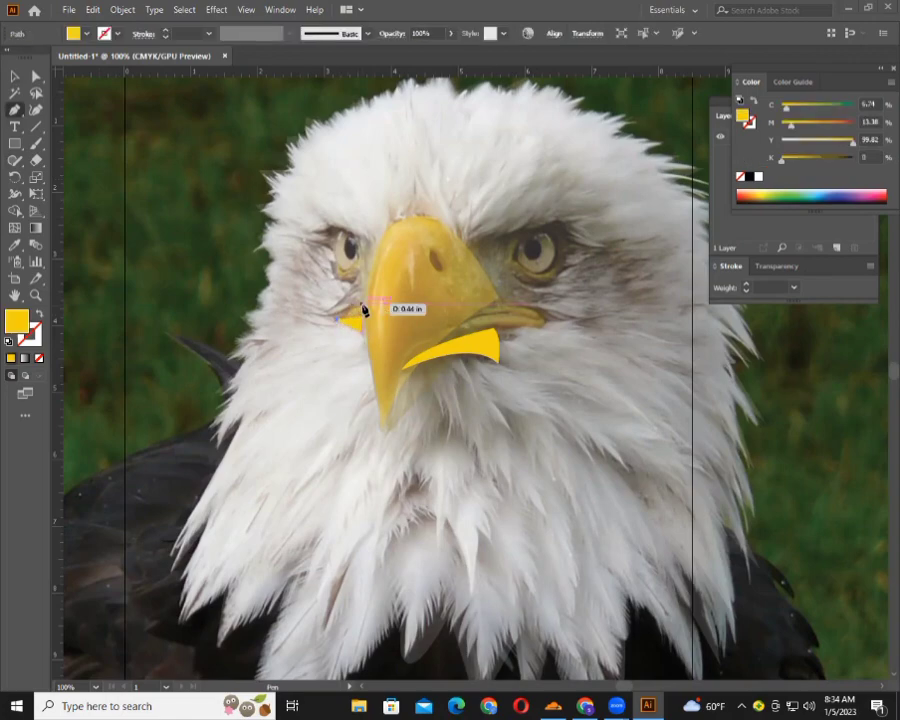
drag(370, 314, 341, 322)
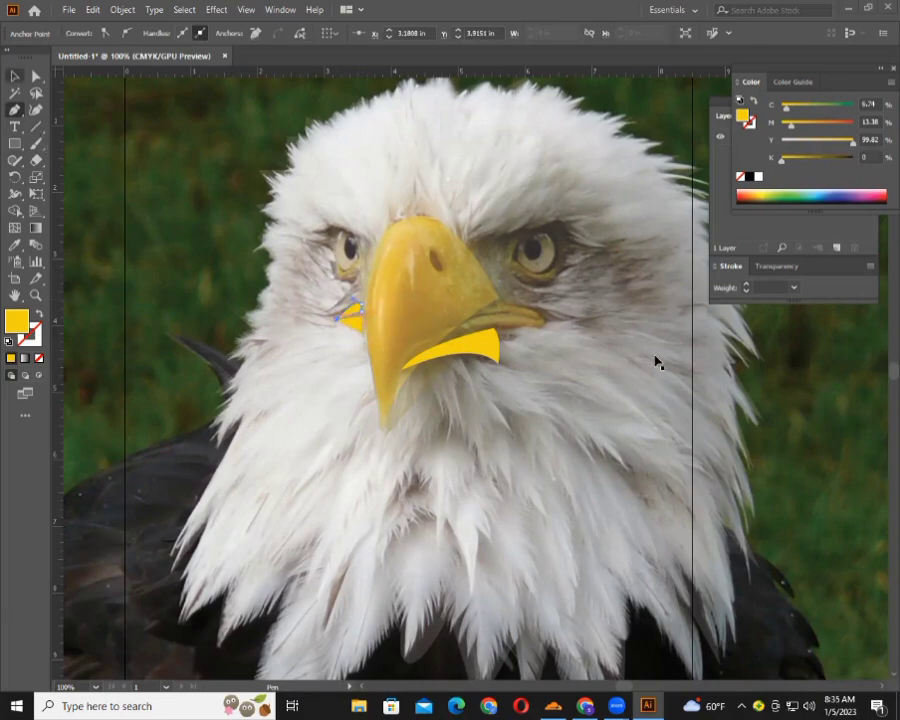
key(v)
click(826, 460)
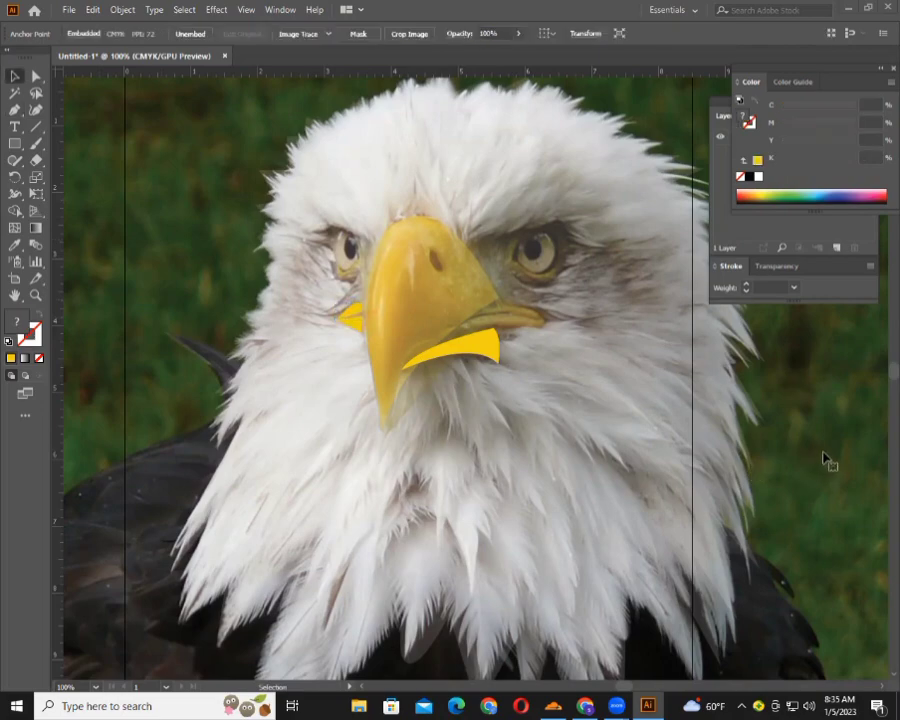
Start an almond path over the right eye with its inner corner and curved top edge.
click(496, 315)
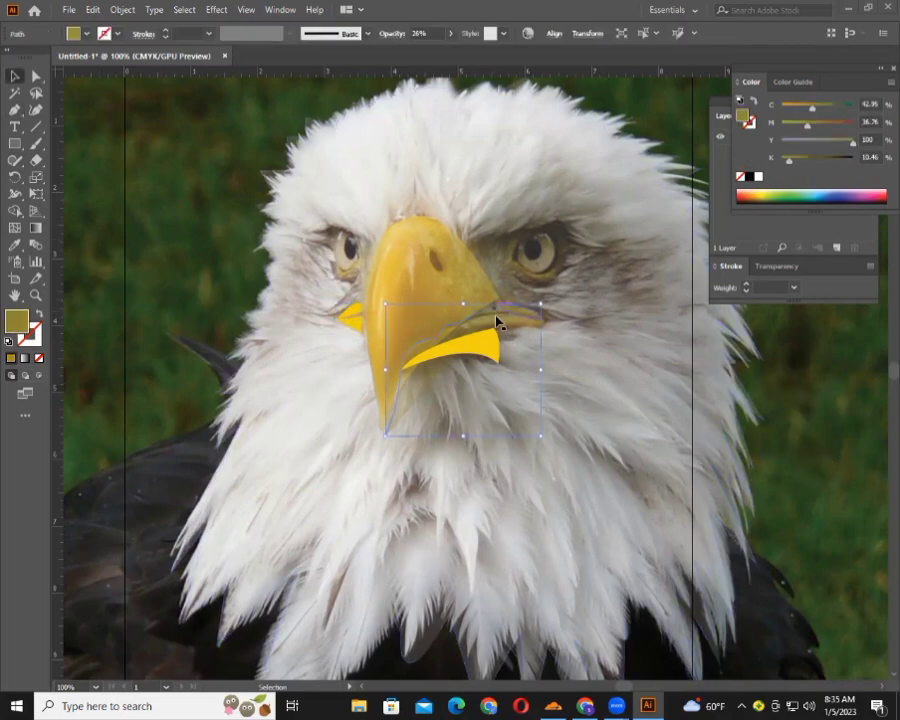
click(699, 350)
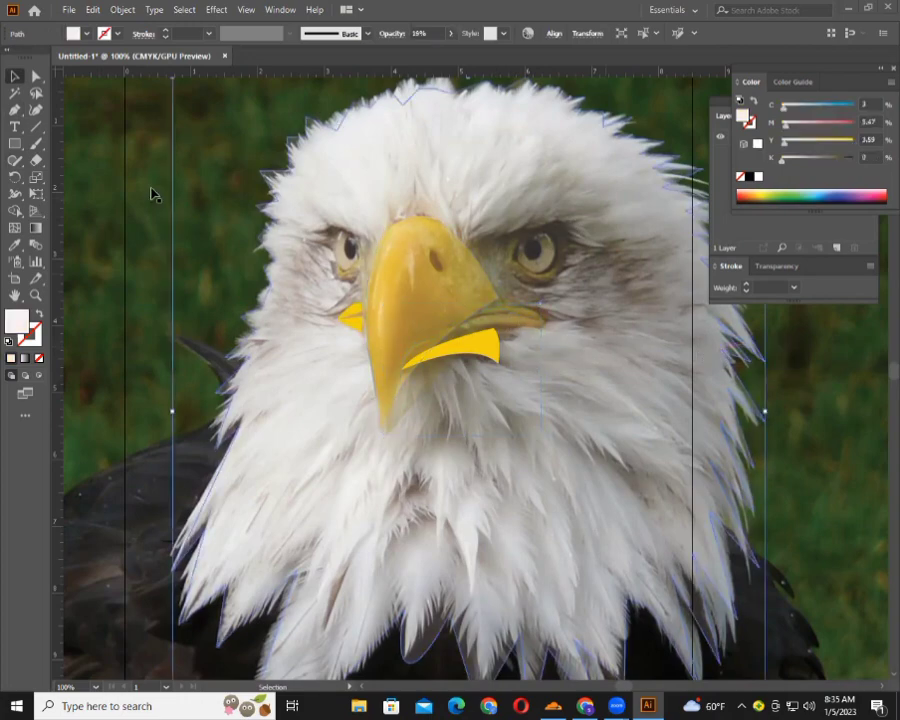
click(15, 109)
click(497, 162)
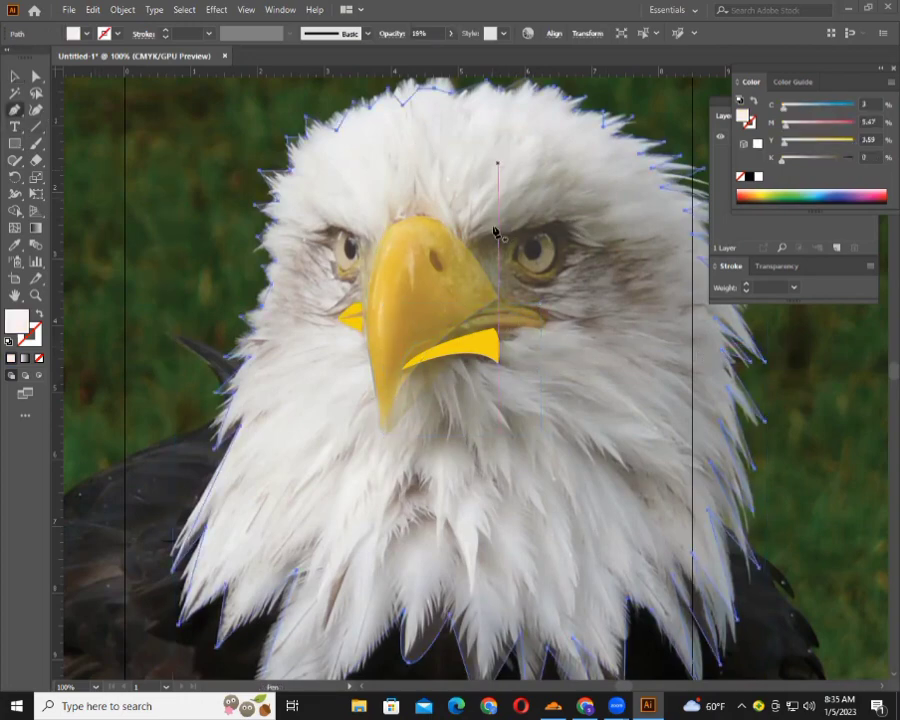
key(ctrl+z)
drag(472, 245, 592, 249)
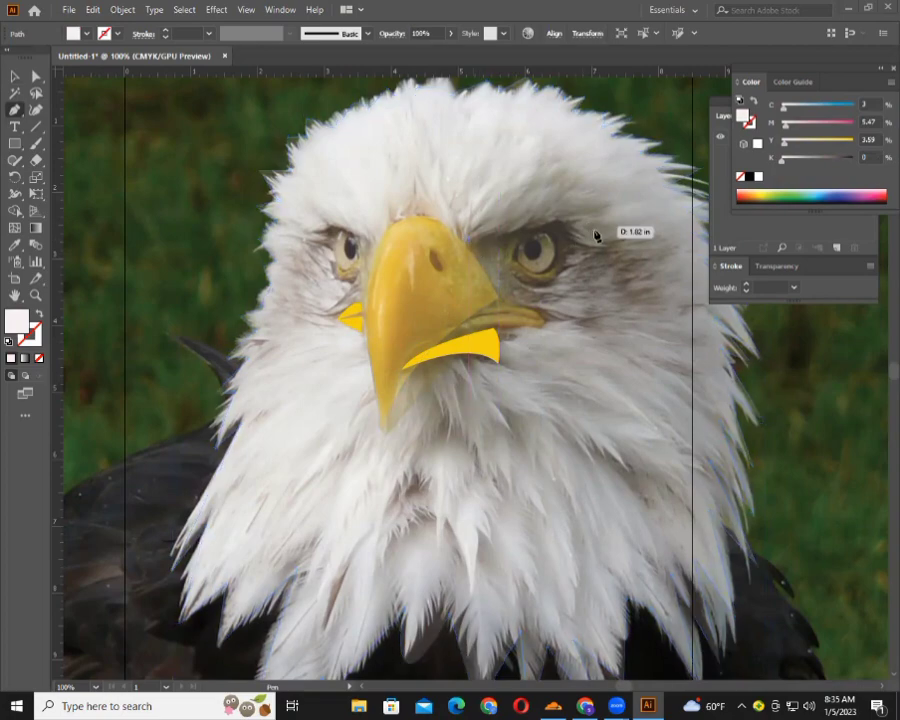
click(580, 231)
drag(580, 229, 583, 260)
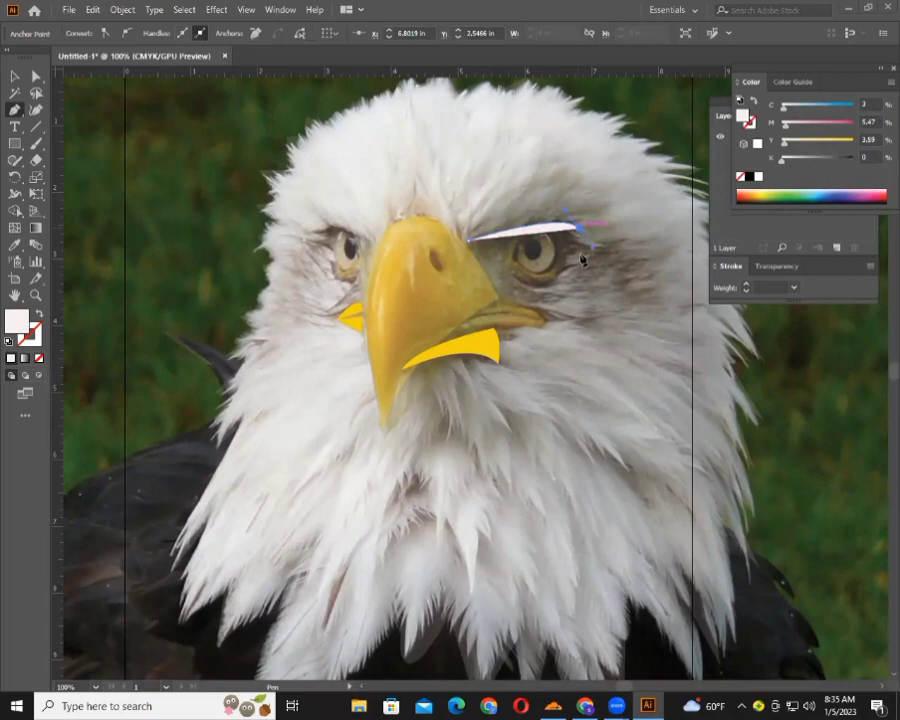
key(super)
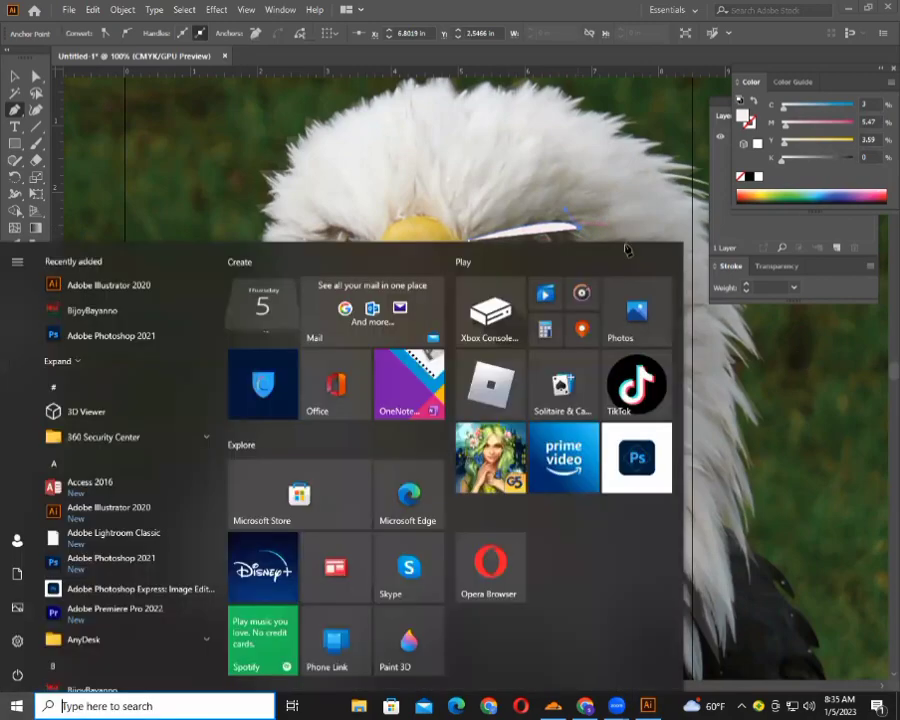
key(Escape)
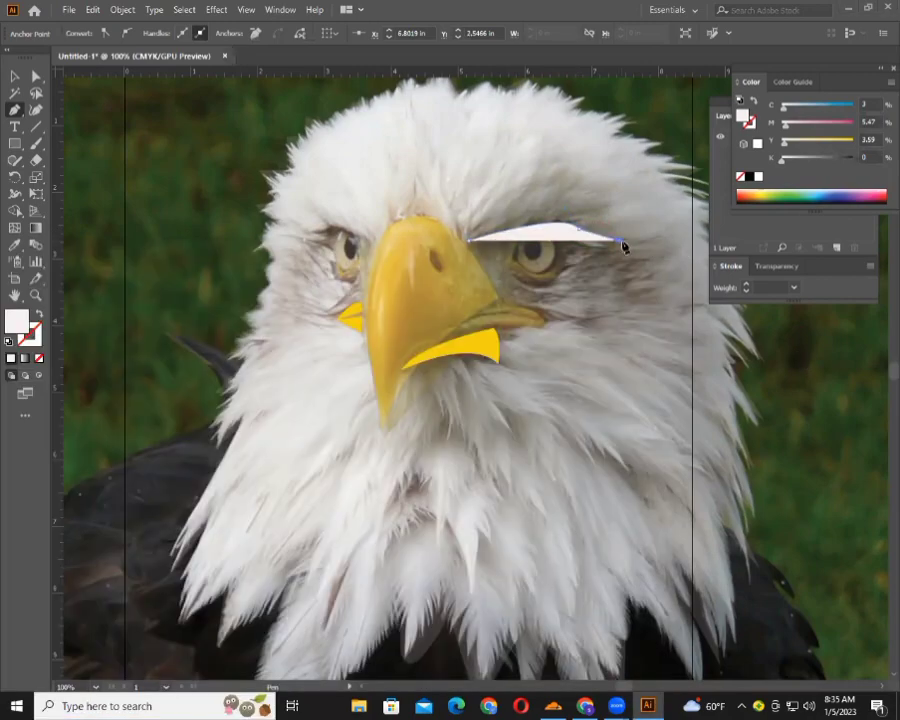
Complete the almond eye shape with a sharp outer tip and a bottom point.
drag(623, 246, 624, 247)
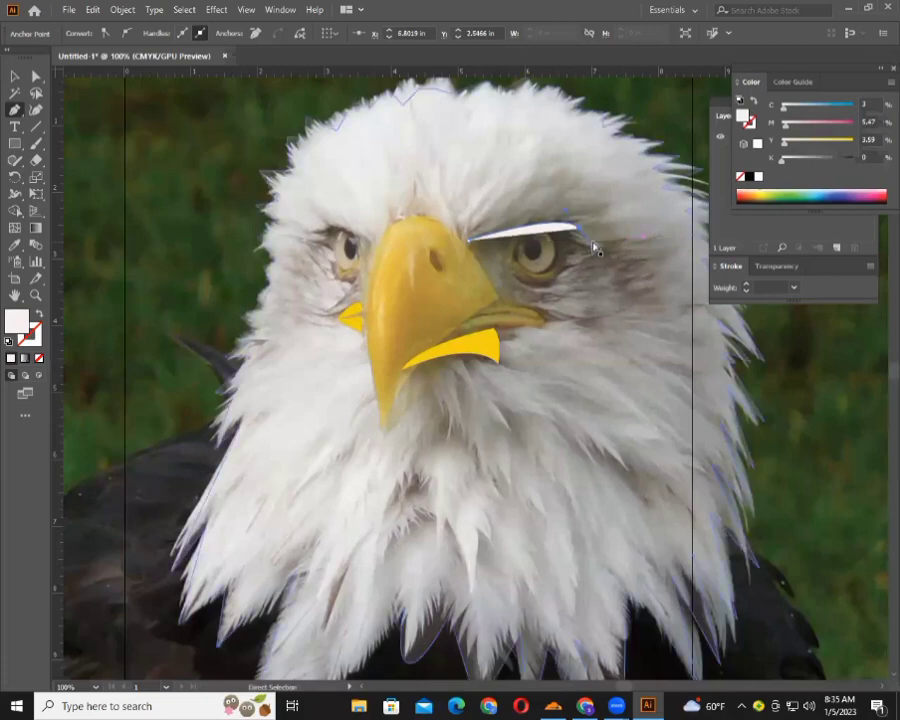
key(ctrl+z)
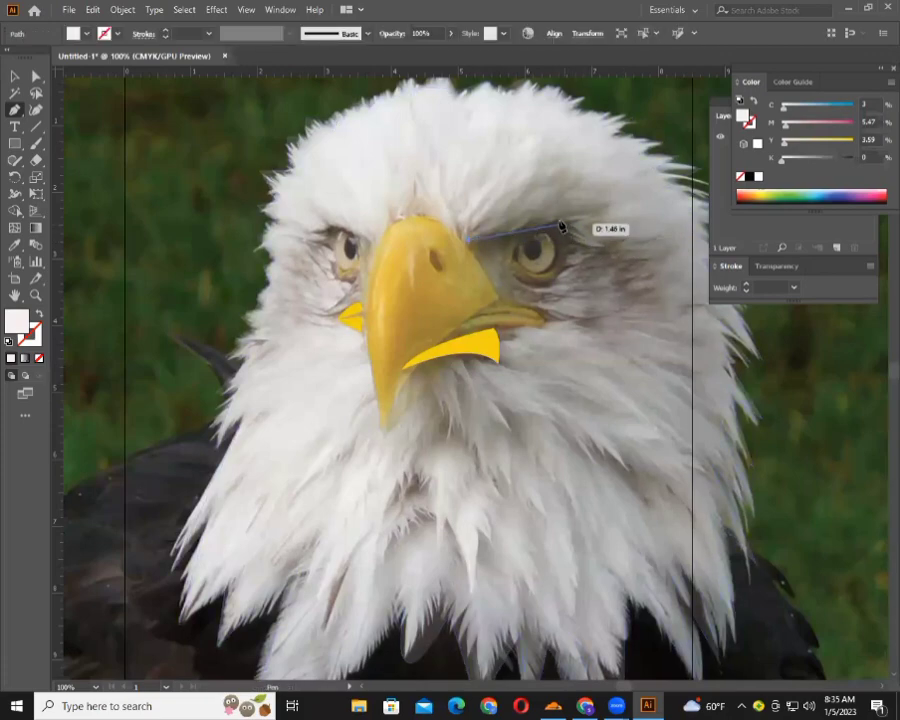
drag(572, 231, 595, 249)
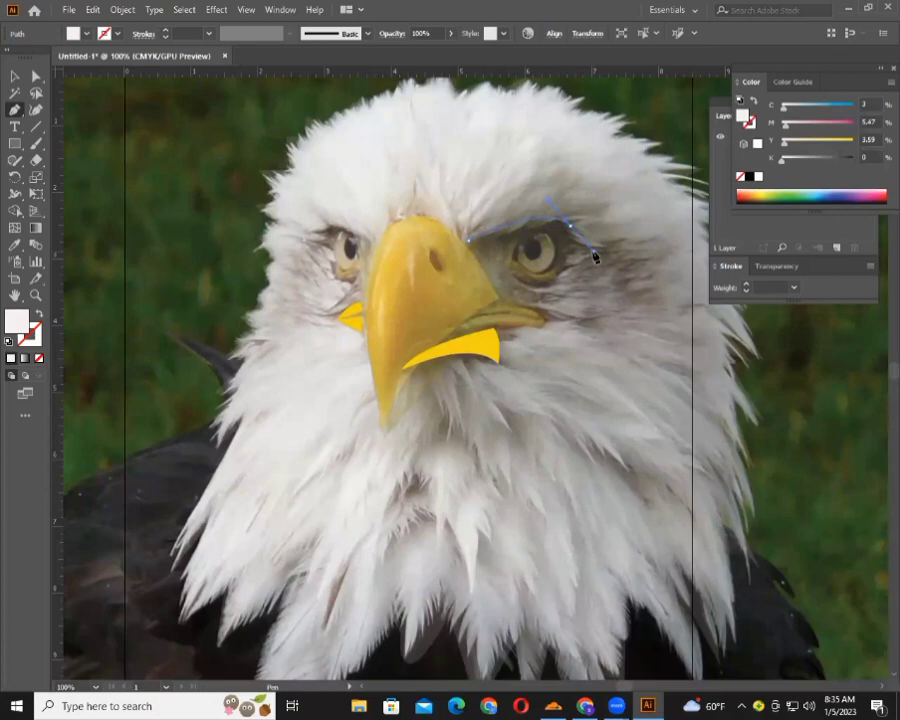
click(574, 232)
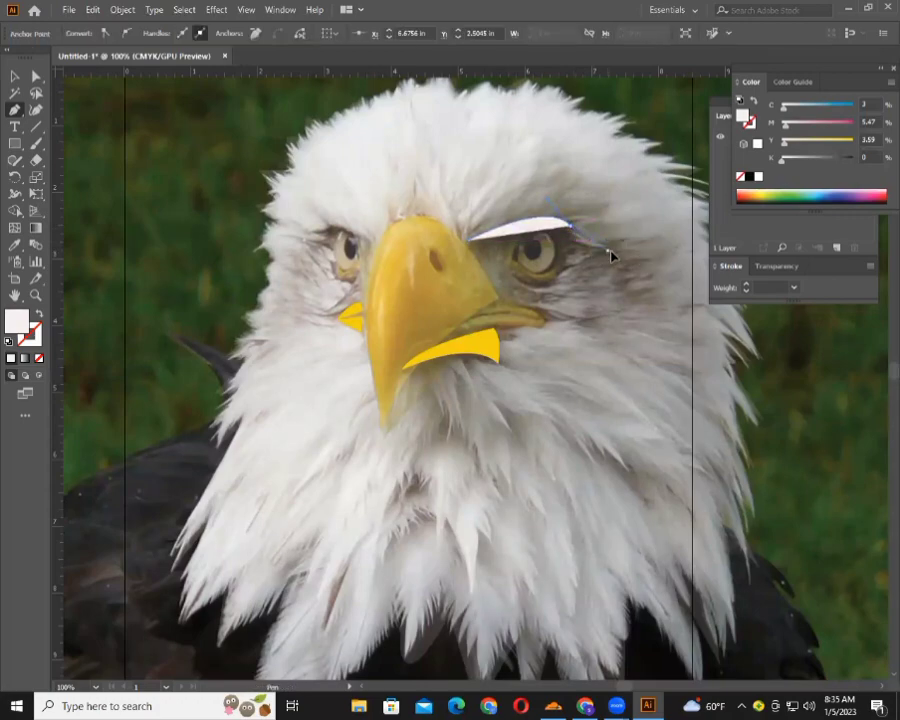
click(611, 256)
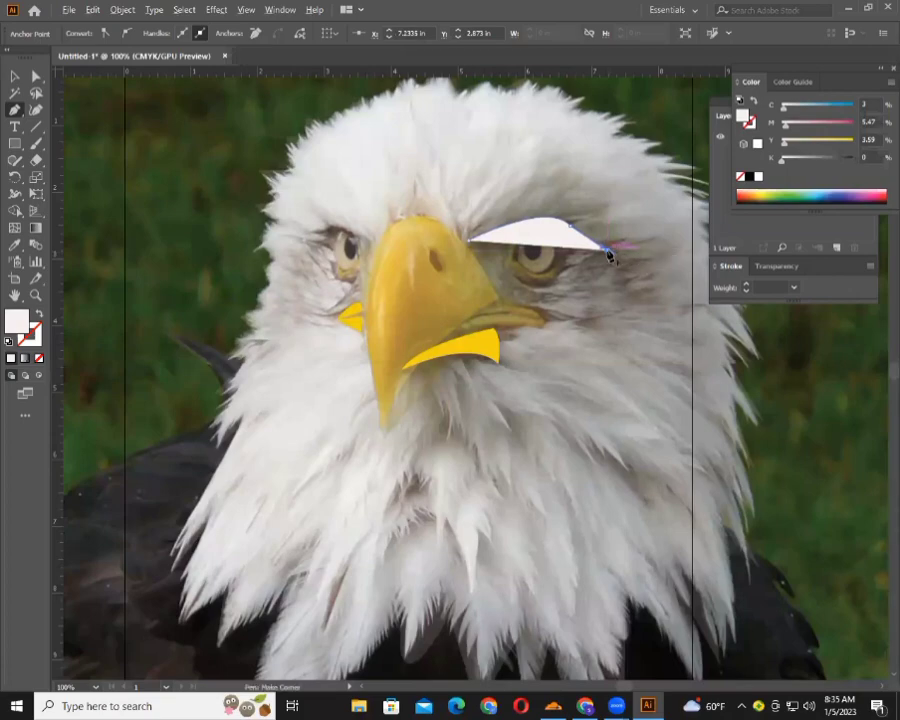
click(607, 254)
click(556, 288)
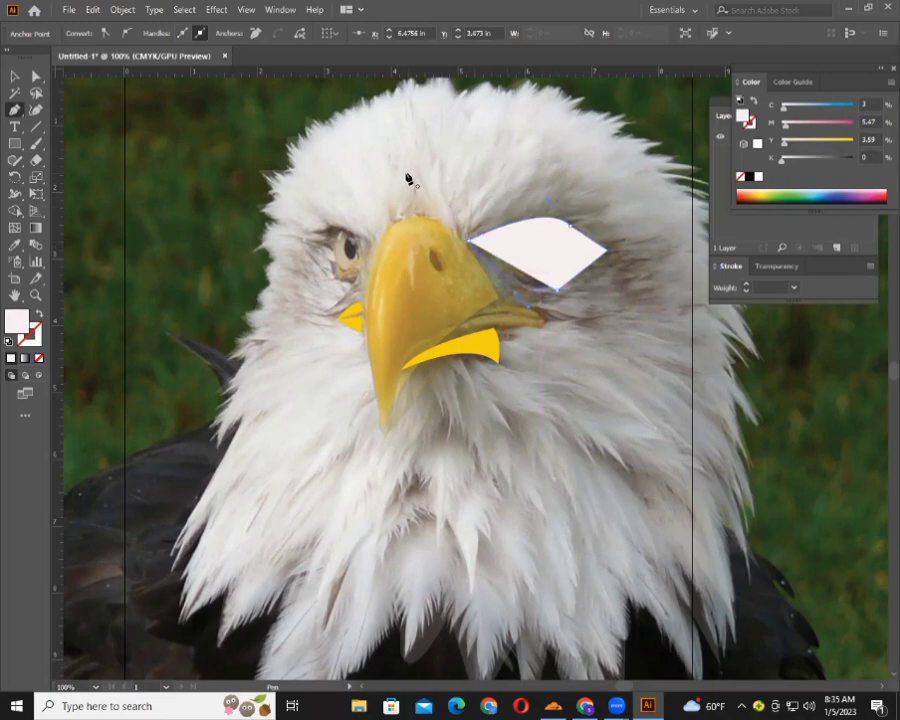
click(15, 76)
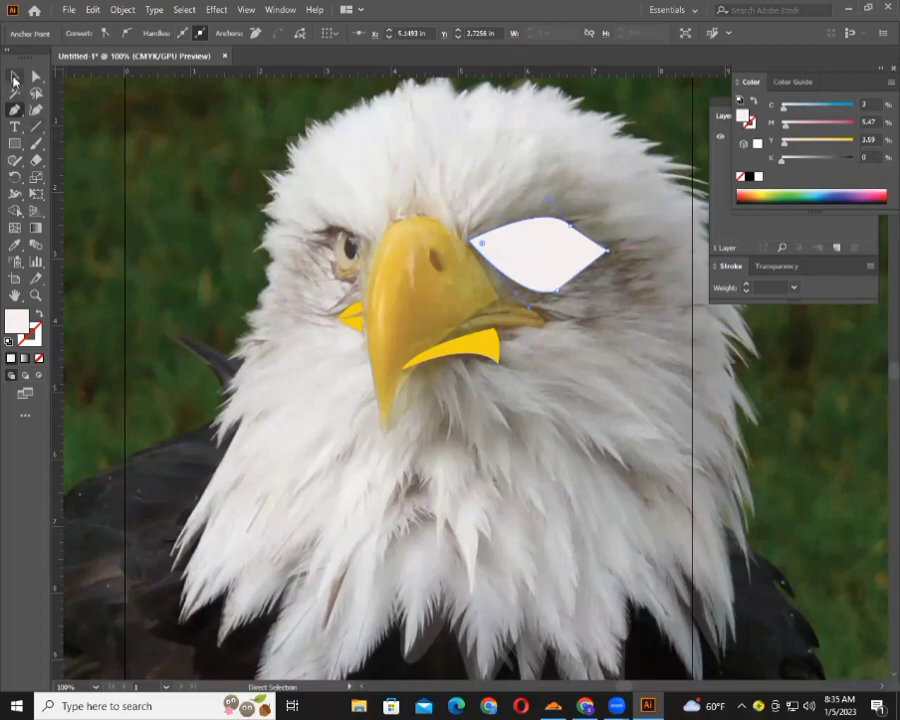
click(685, 295)
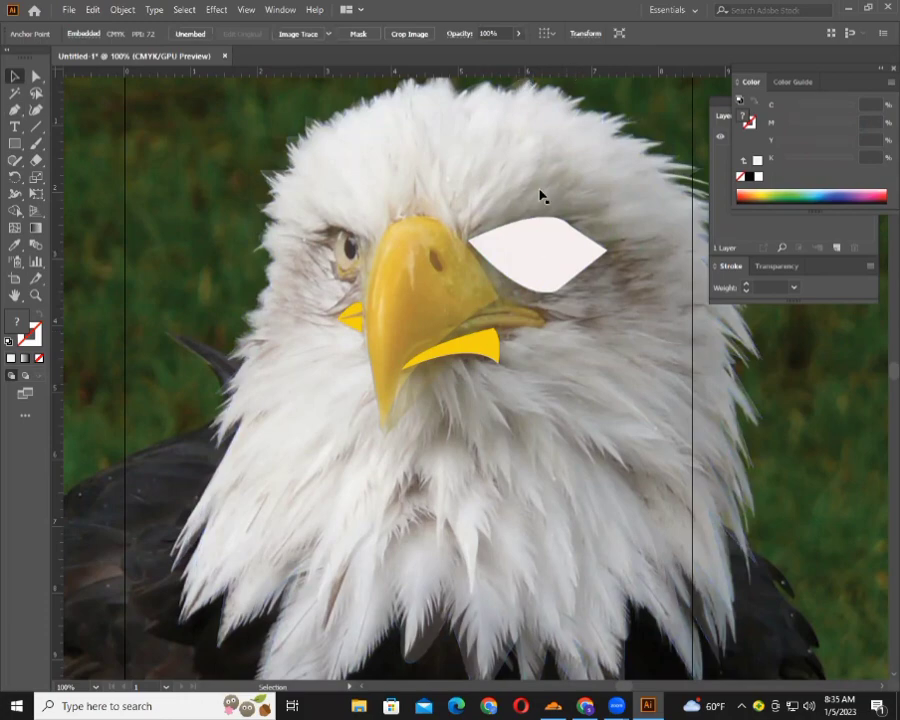
Make the almond eye shape about half transparent.
click(543, 245)
click(450, 36)
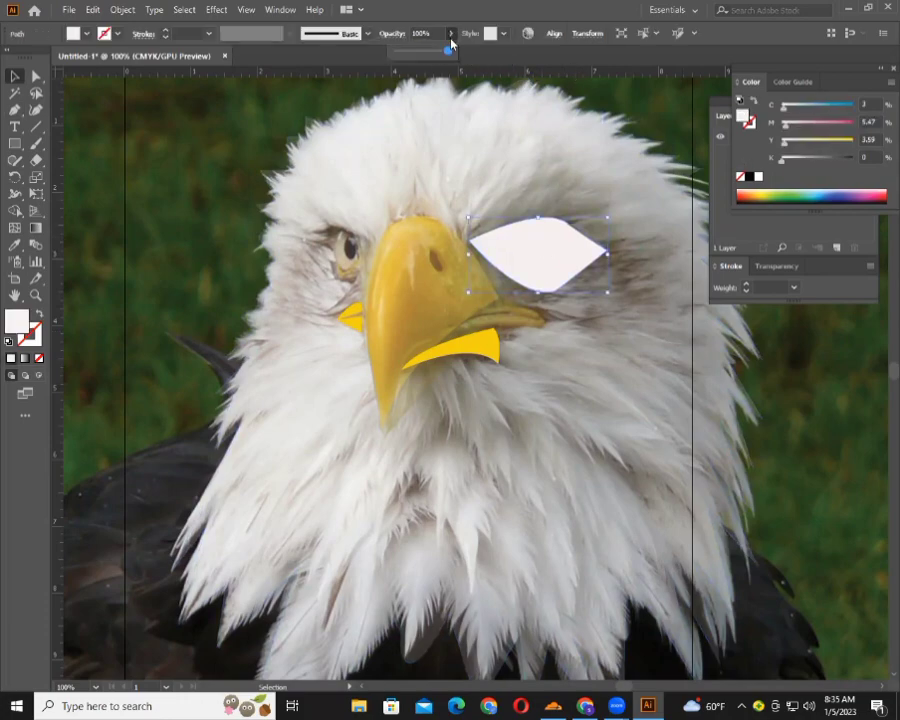
drag(452, 50, 422, 51)
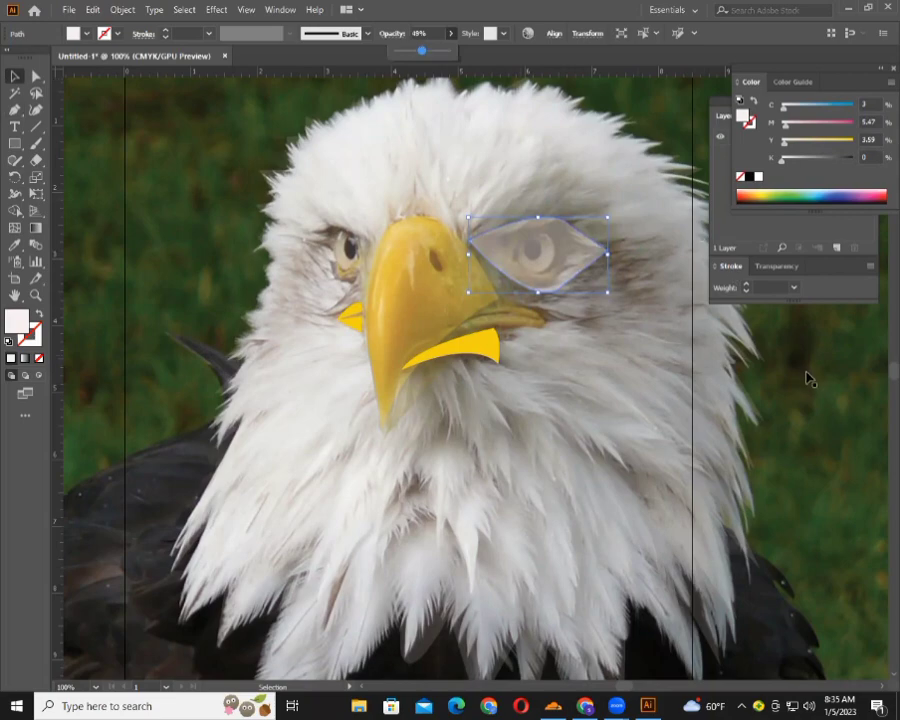
click(712, 357)
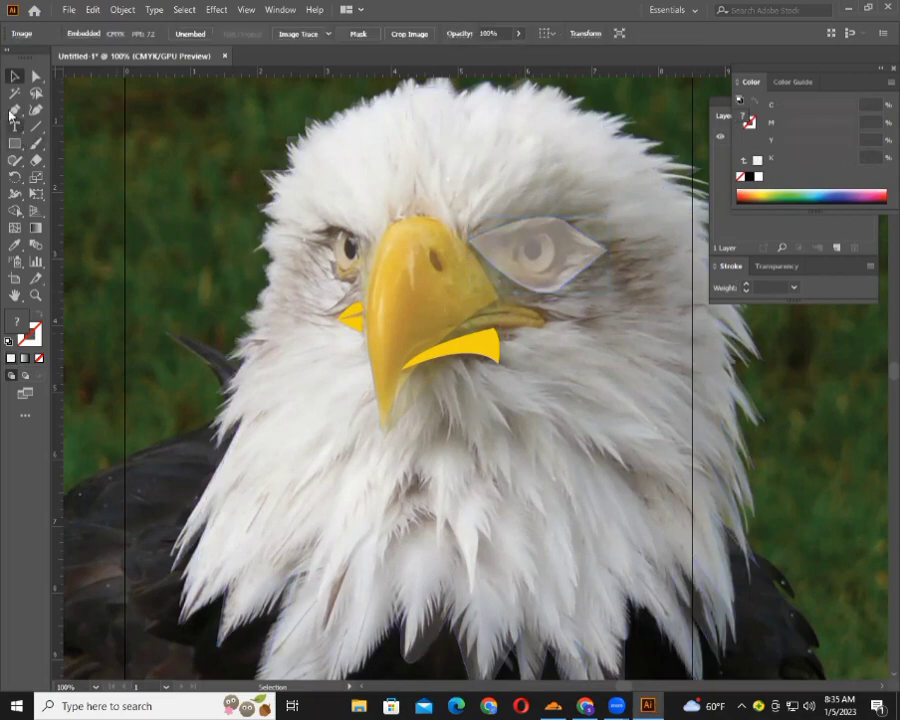
Trace a small white teardrop highlight over the eye's iris.
click(15, 109)
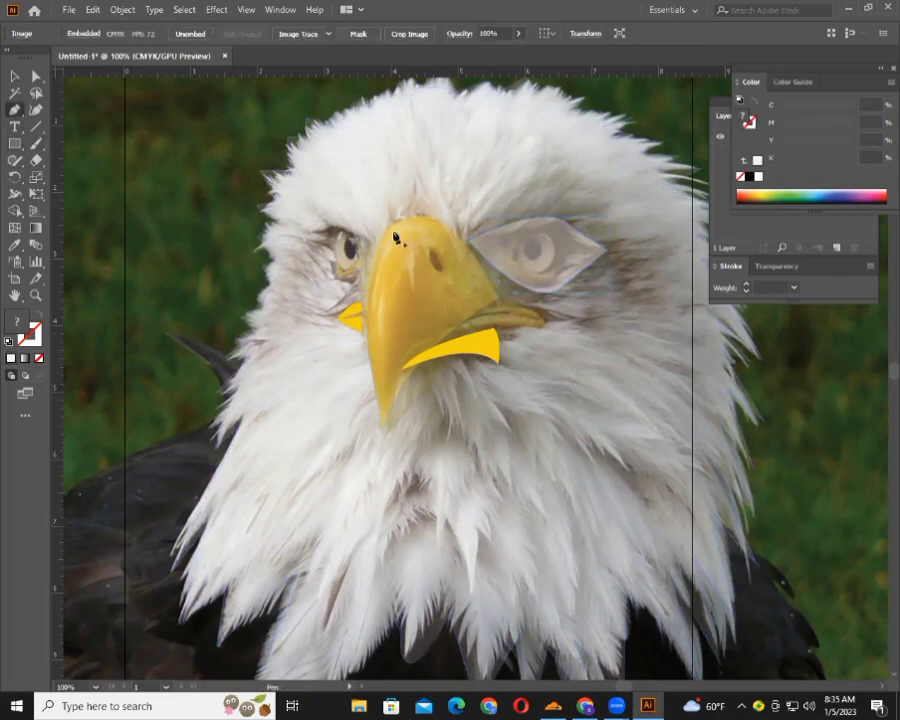
click(512, 254)
click(540, 233)
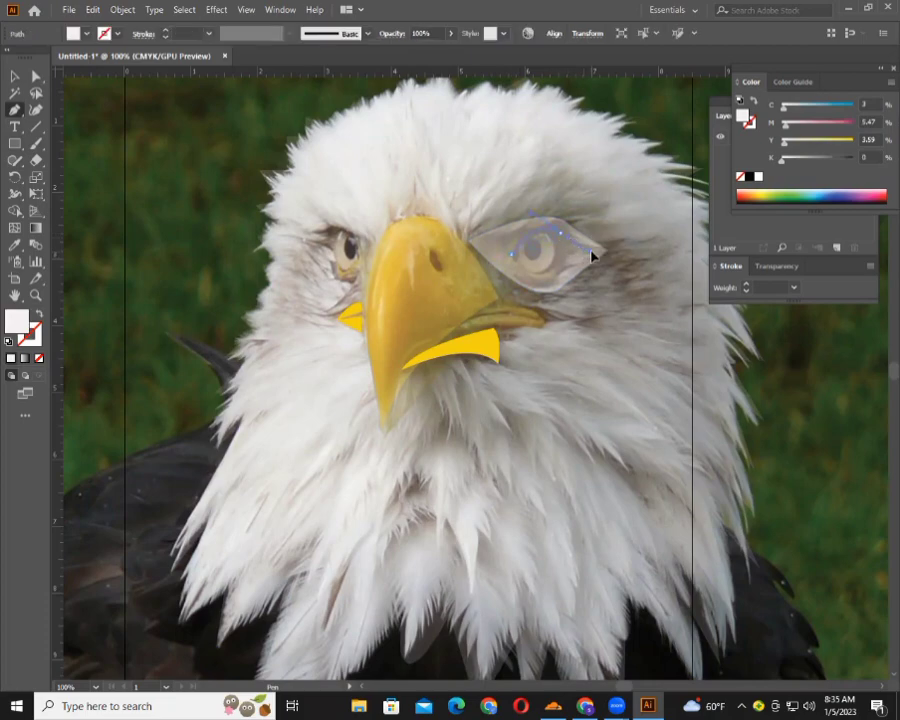
click(566, 240)
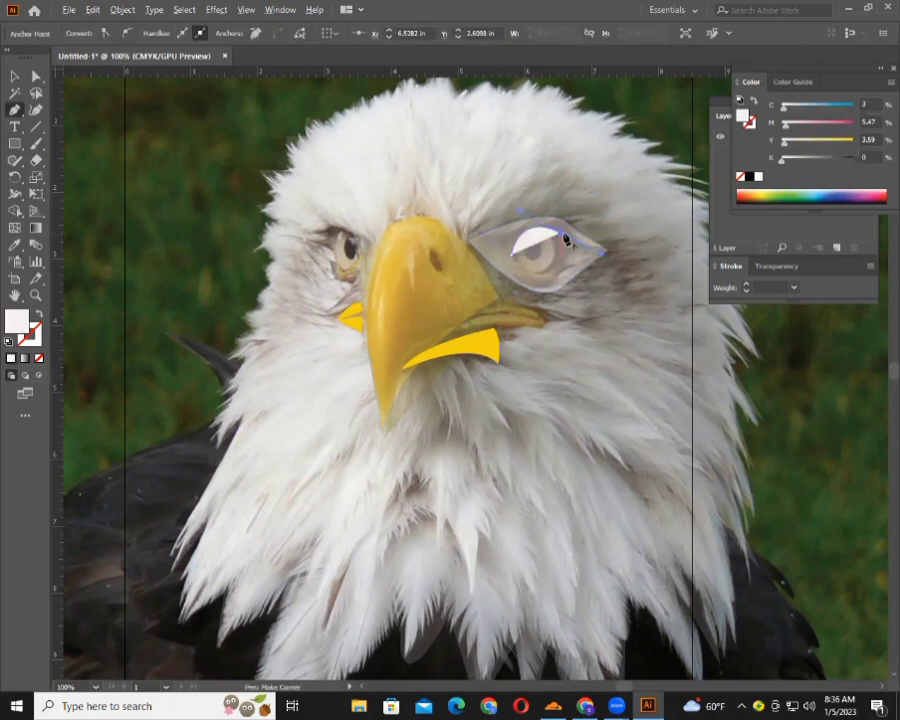
mouse_move(565, 243)
mouse_down()
mouse_move(550, 292)
mouse_move(502, 249)
mouse_up()
key(ctrl+z)
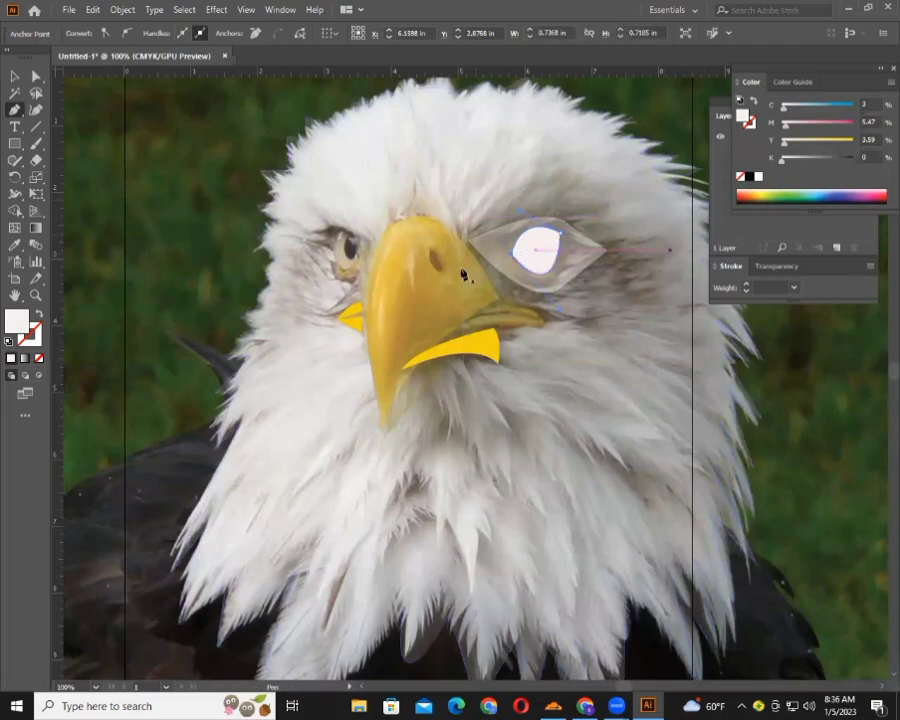
click(15, 76)
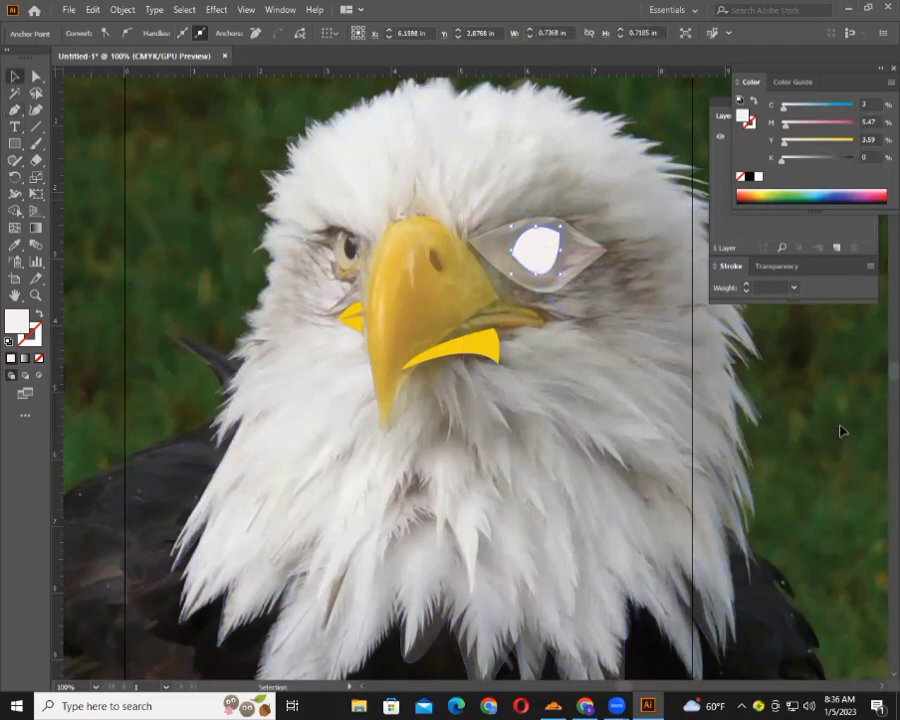
click(878, 484)
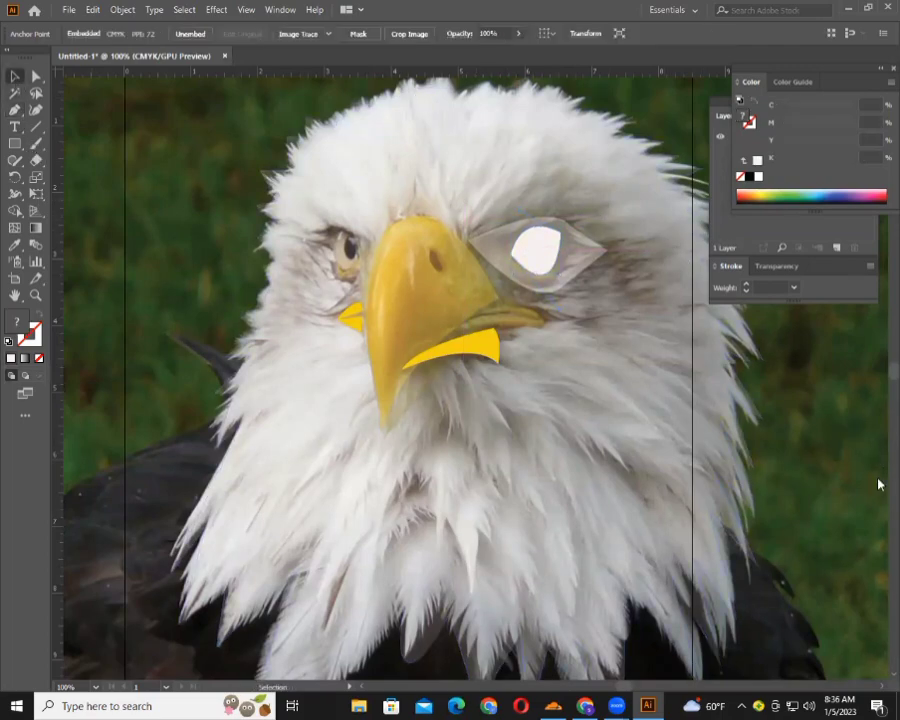
click(338, 406)
scroll(305, 284, down, 1)
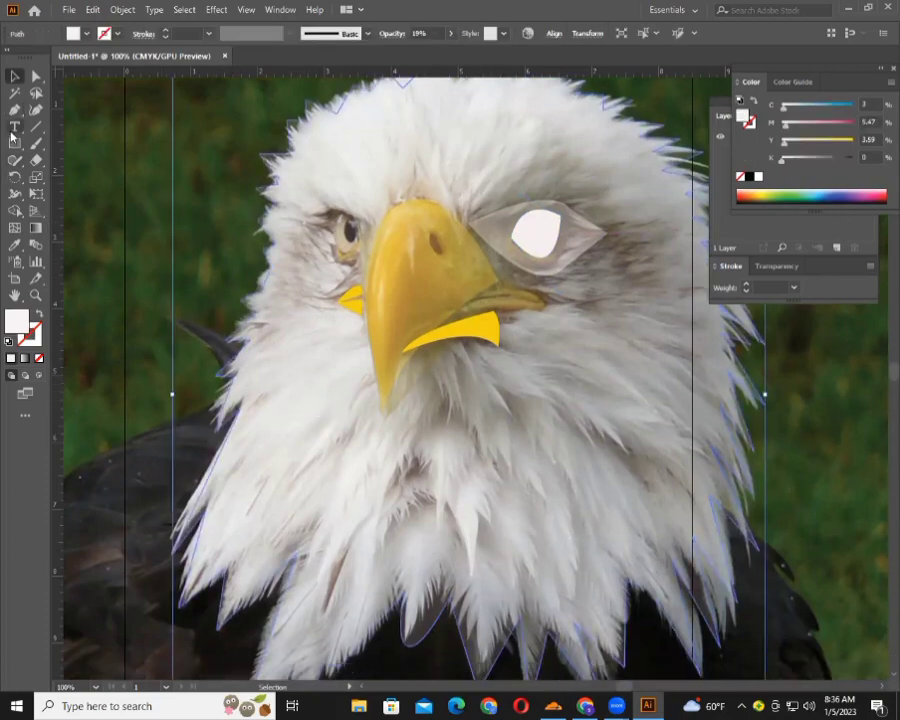
click(15, 110)
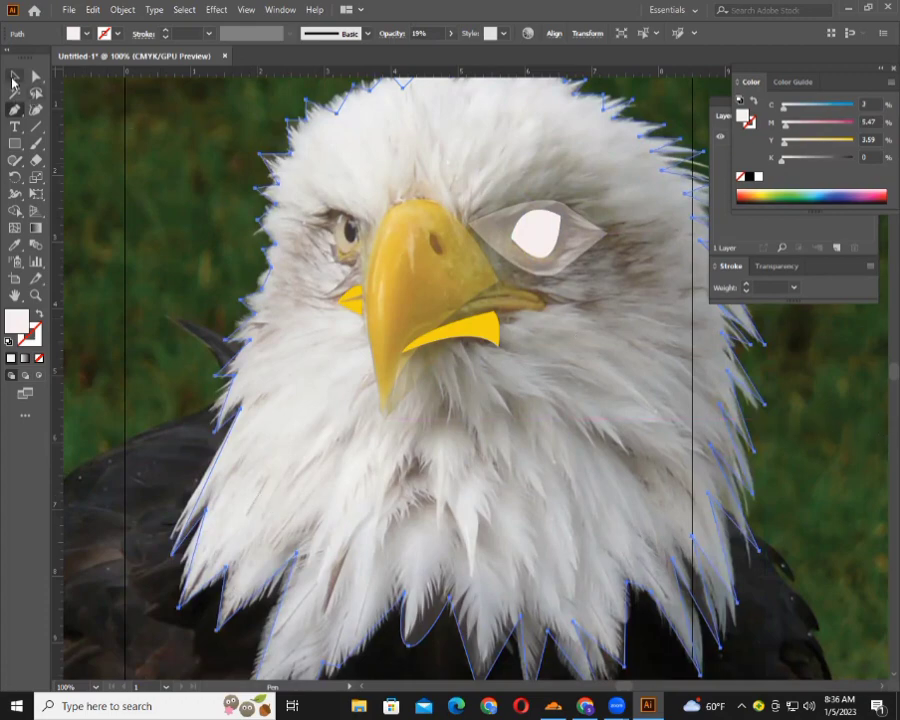
click(15, 76)
click(826, 436)
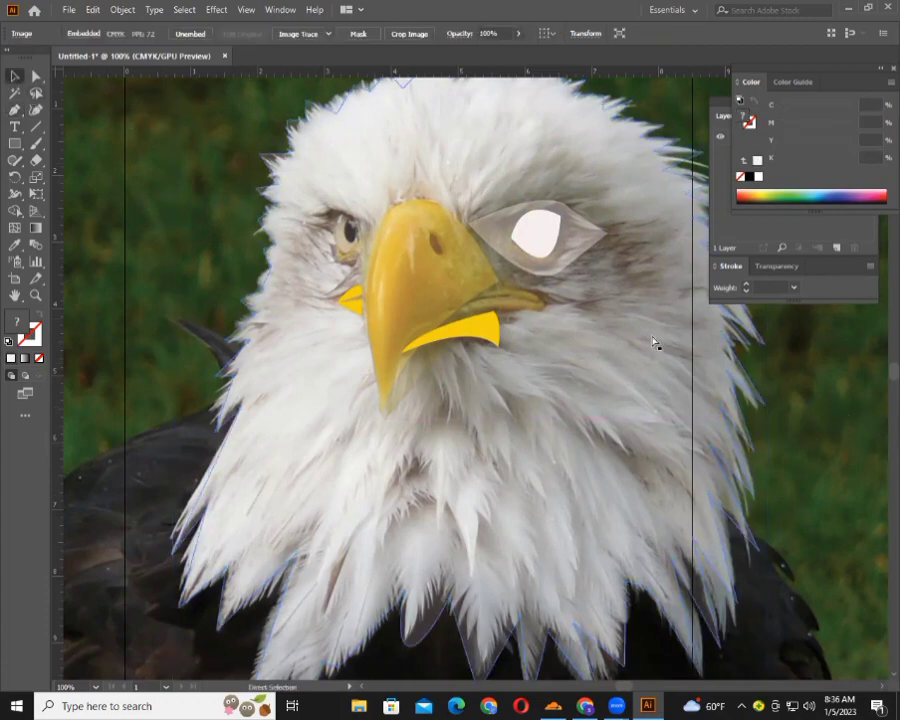
key(ctrl+minus)
scroll(542, 342, down, 1)
scroll(542, 342, up, 10)
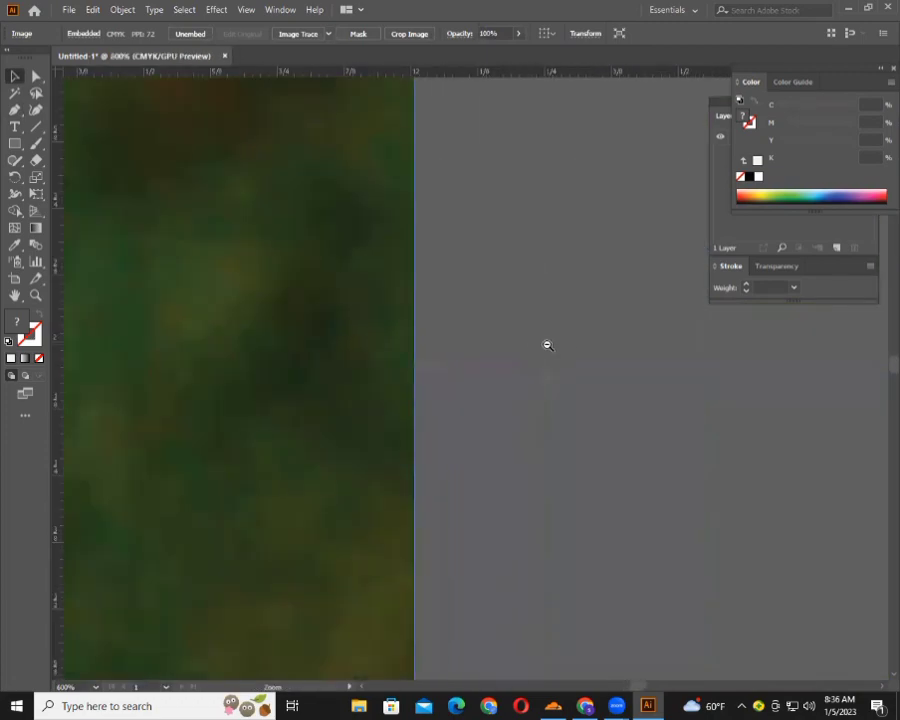
scroll(542, 342, up, 5)
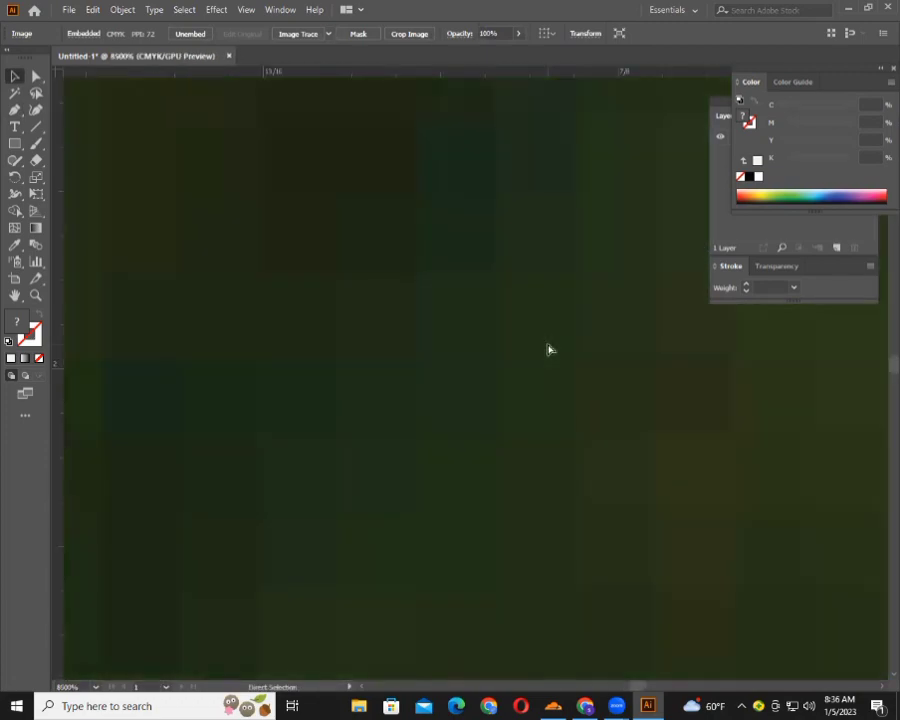
scroll(540, 345, down, 1)
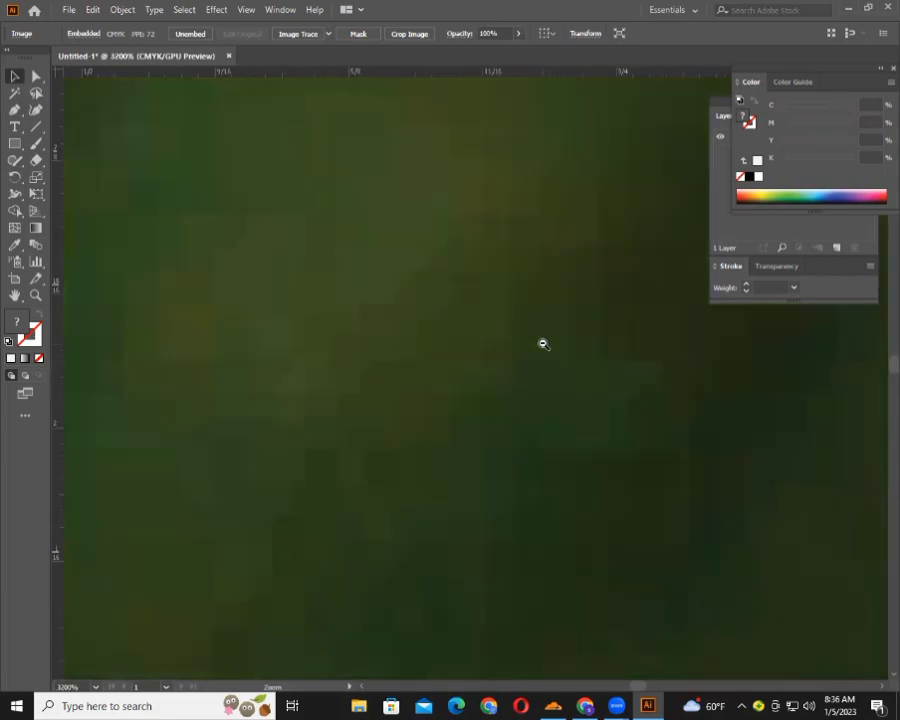
scroll(540, 345, down, 2)
scroll(540, 345, down, 4)
scroll(543, 349, left, 1)
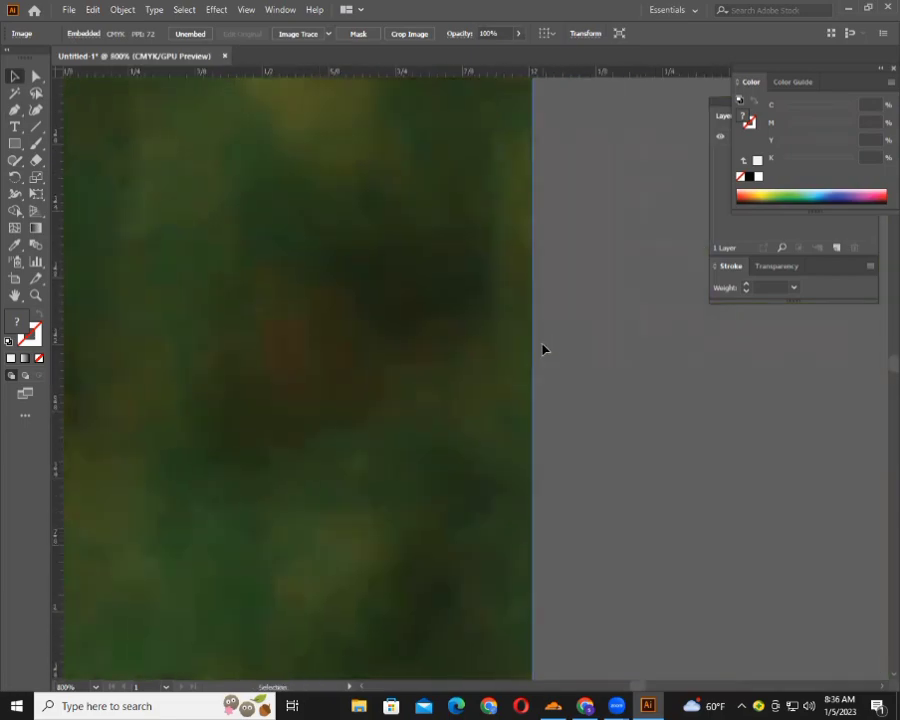
scroll(543, 349, up, 3)
click(15, 295)
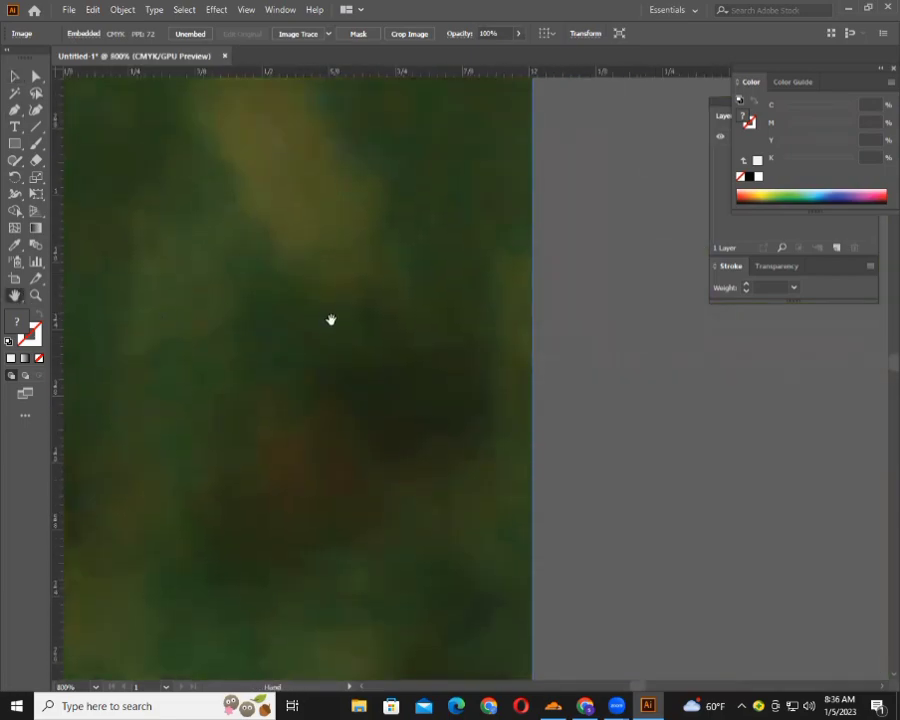
mouse_move(330, 318)
mouse_down()
mouse_move(538, 334)
mouse_move(744, 326)
mouse_up()
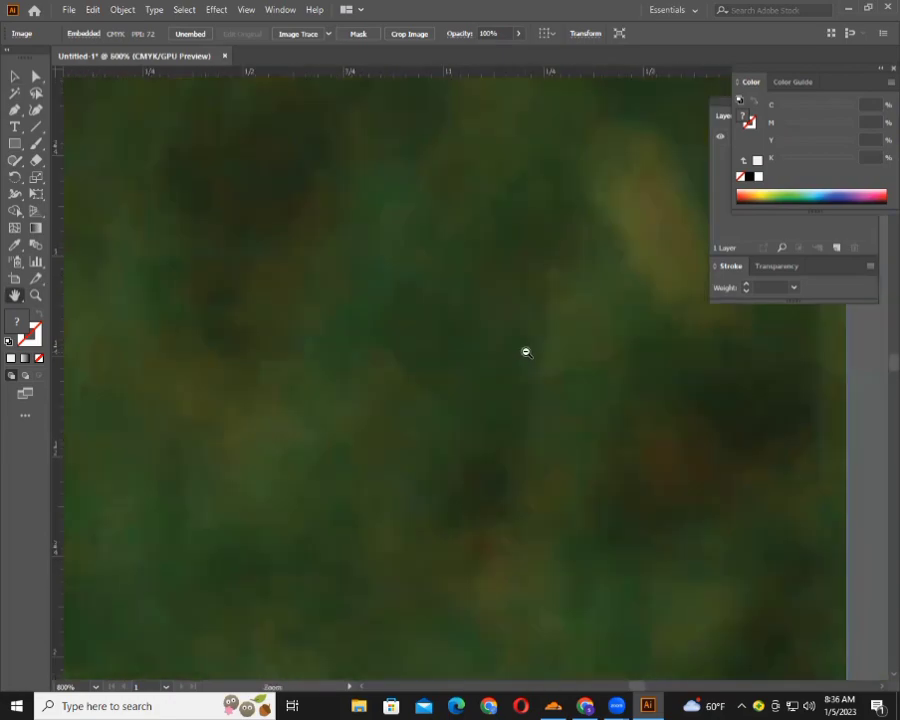
scroll(524, 352, down, 5)
scroll(476, 364, down, 1)
scroll(476, 364, up, 3)
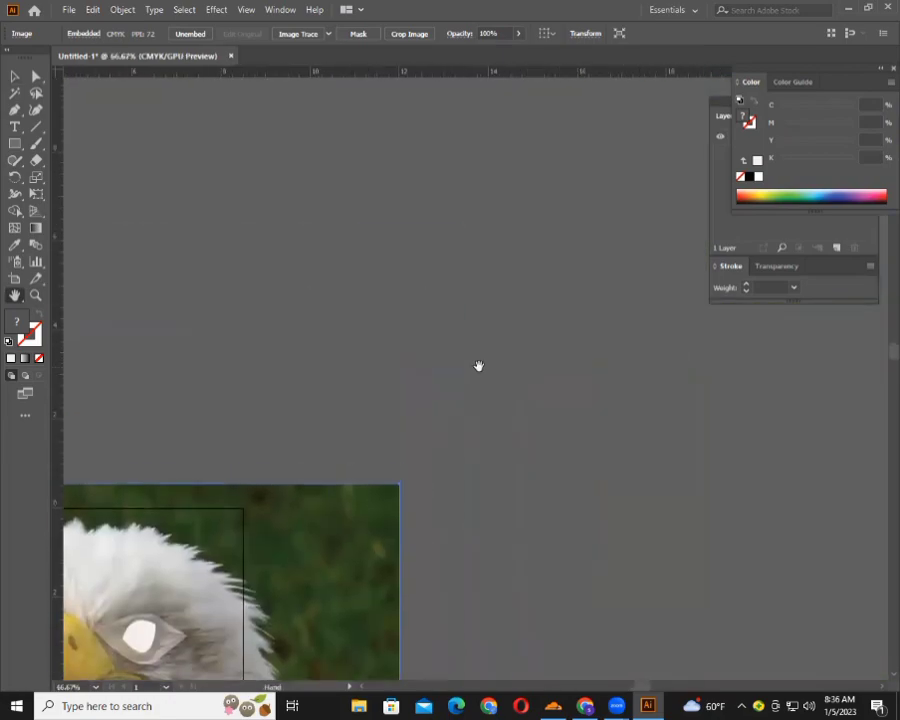
scroll(476, 364, down, 3)
scroll(480, 366, down, 2)
scroll(487, 380, down, 2)
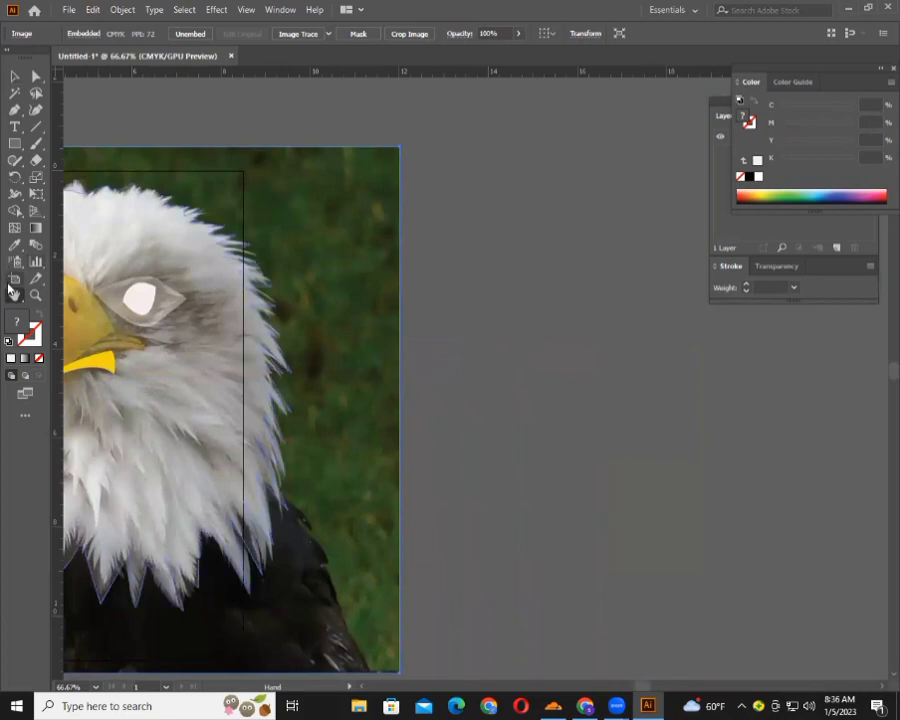
mouse_move(312, 266)
mouse_down()
mouse_move(612, 246)
mouse_move(694, 170)
mouse_move(668, 202)
mouse_up()
Move the eagle photo off the artboard and resize it as a reference to the right.
click(15, 76)
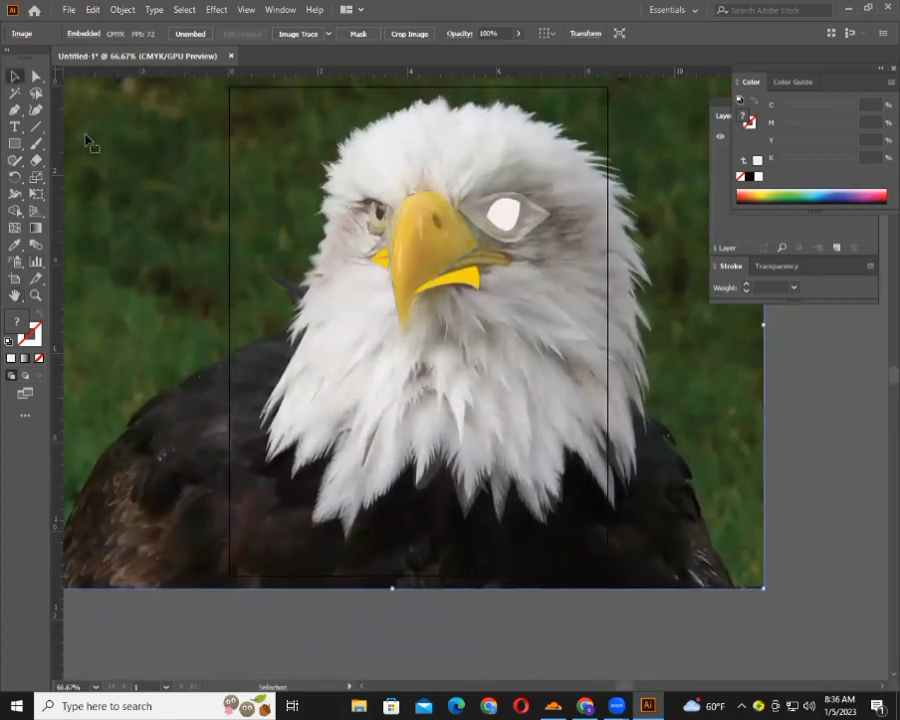
mouse_move(155, 197)
mouse_down()
mouse_move(148, 363)
mouse_move(173, 505)
mouse_move(165, 537)
mouse_move(172, 636)
mouse_up()
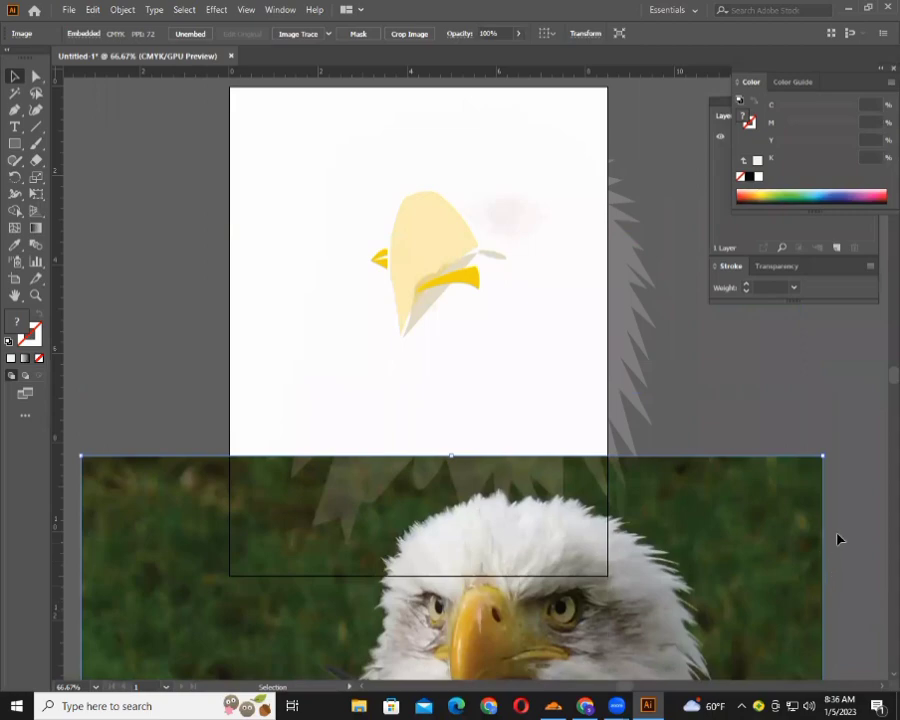
mouse_move(824, 456)
mouse_down()
mouse_move(760, 536)
mouse_move(392, 592)
mouse_move(146, 577)
mouse_move(518, 558)
mouse_move(694, 455)
mouse_up()
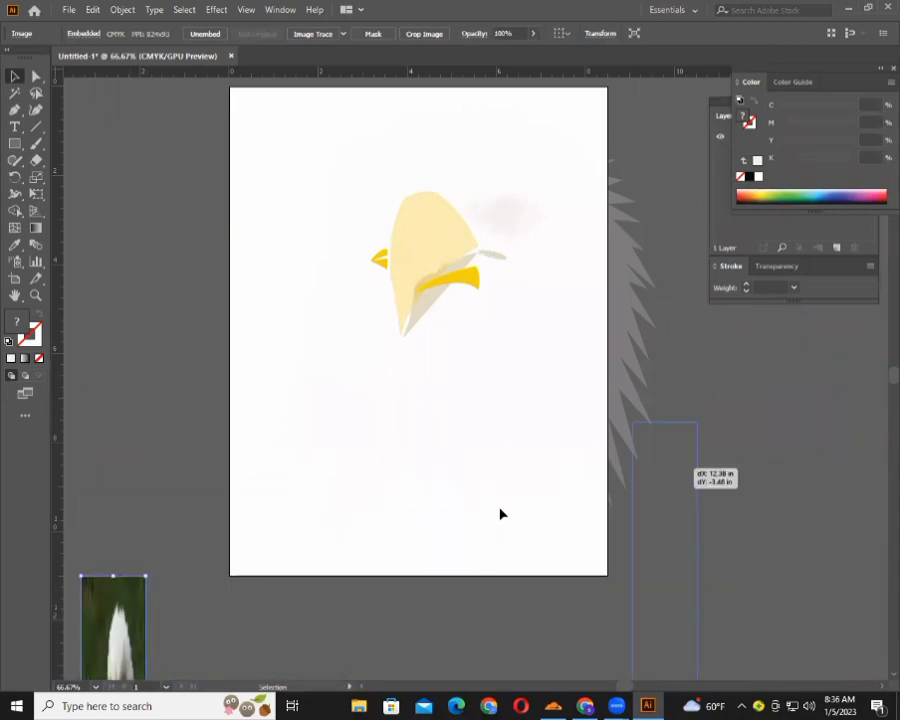
drag(672, 546, 770, 375)
mouse_move(761, 656)
mouse_down()
mouse_move(767, 345)
mouse_move(767, 482)
mouse_move(612, 468)
mouse_up()
drag(692, 464, 772, 466)
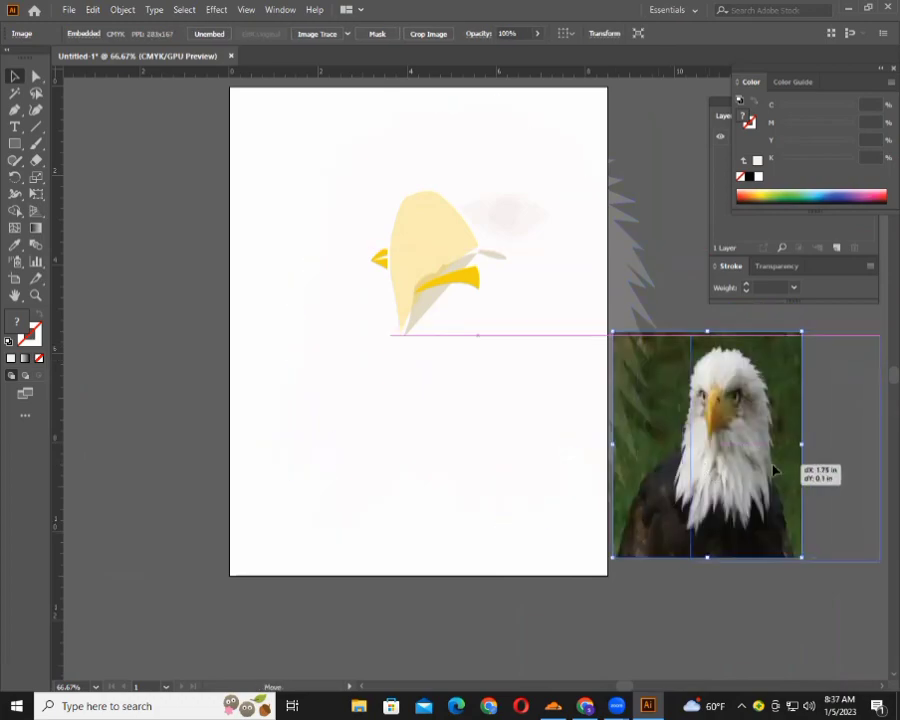
key(ctrl+shift+a)
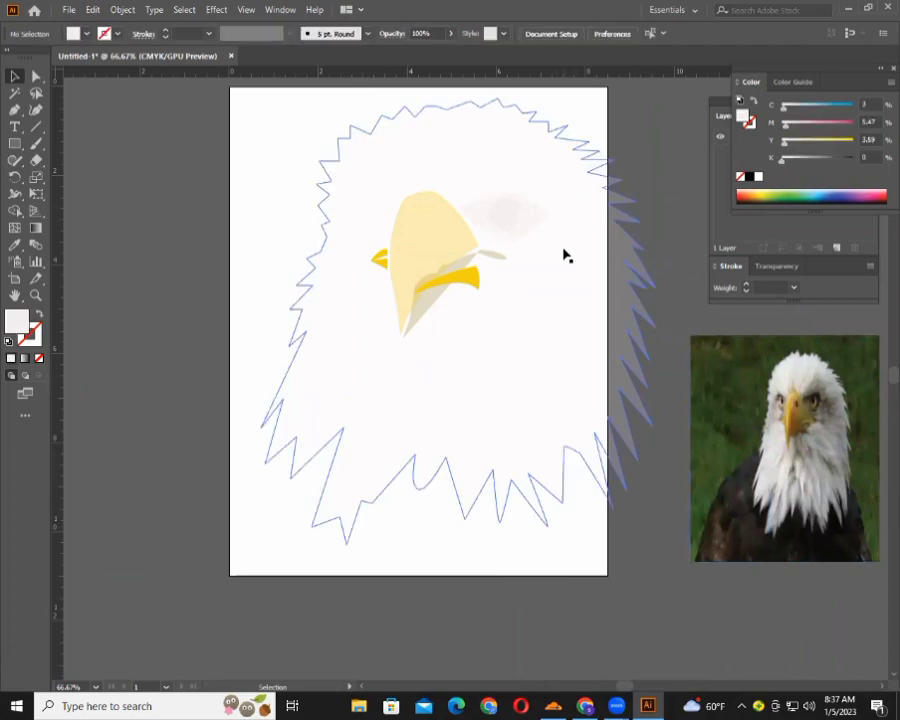
click(564, 255)
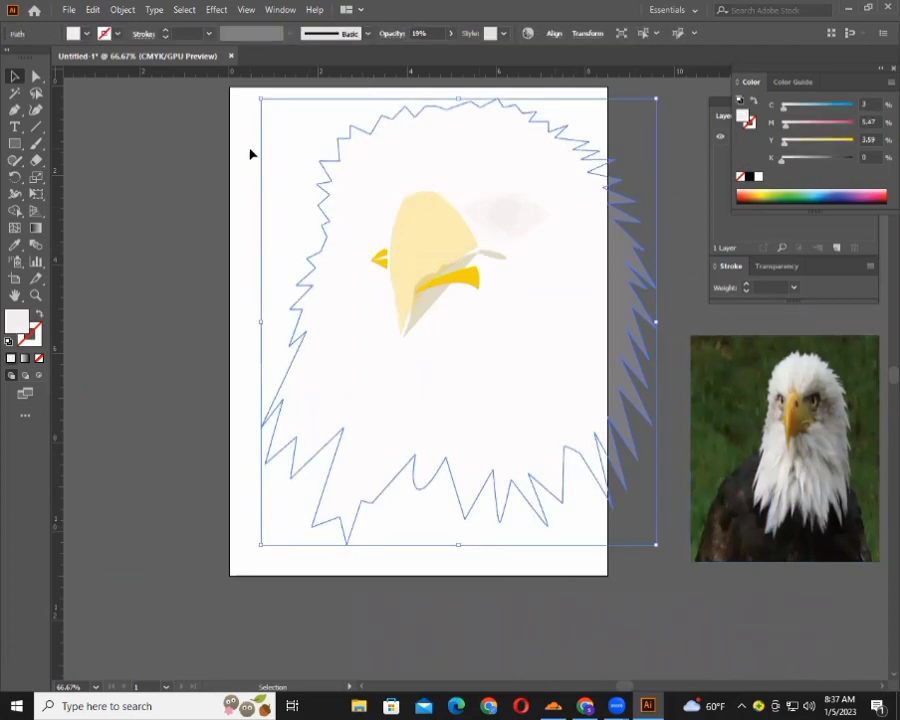
click(251, 153)
click(558, 282)
key(a)
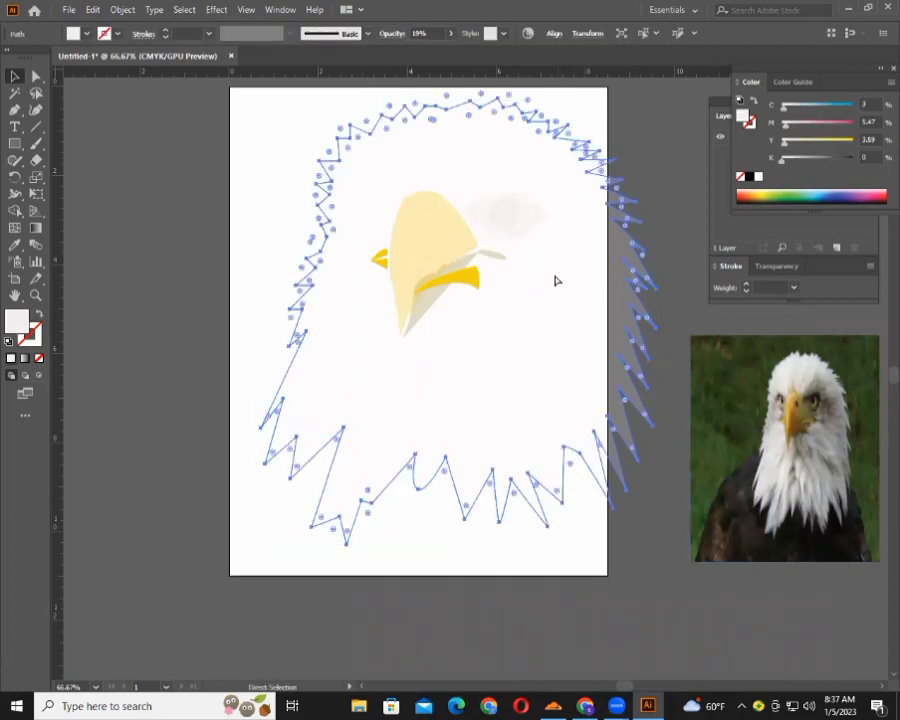
key(ctrl+plus)
key(v)
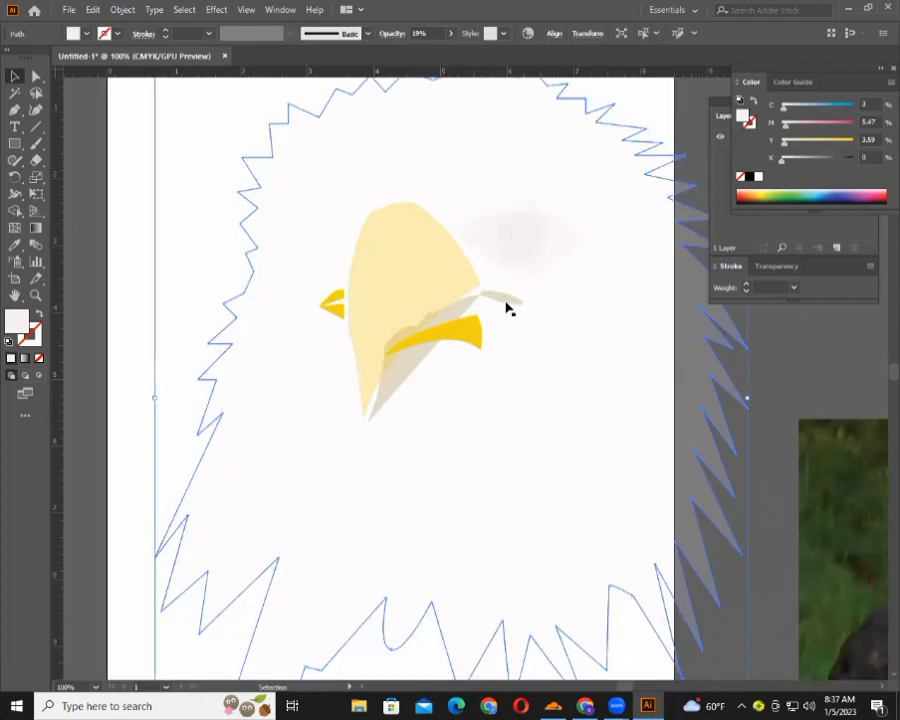
scroll(520, 320, down, 1)
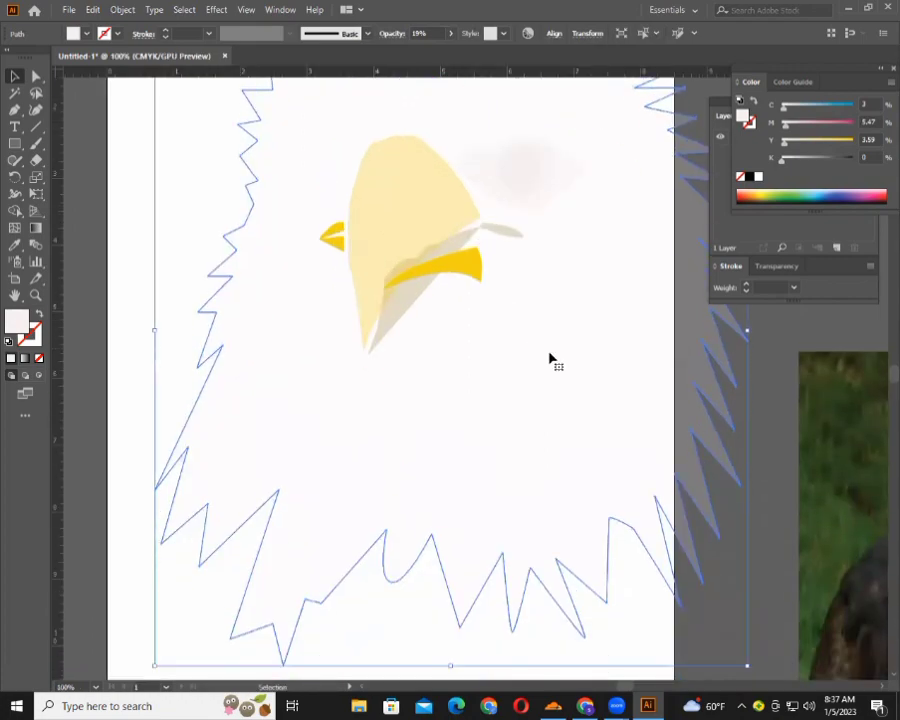
double_click(14, 321)
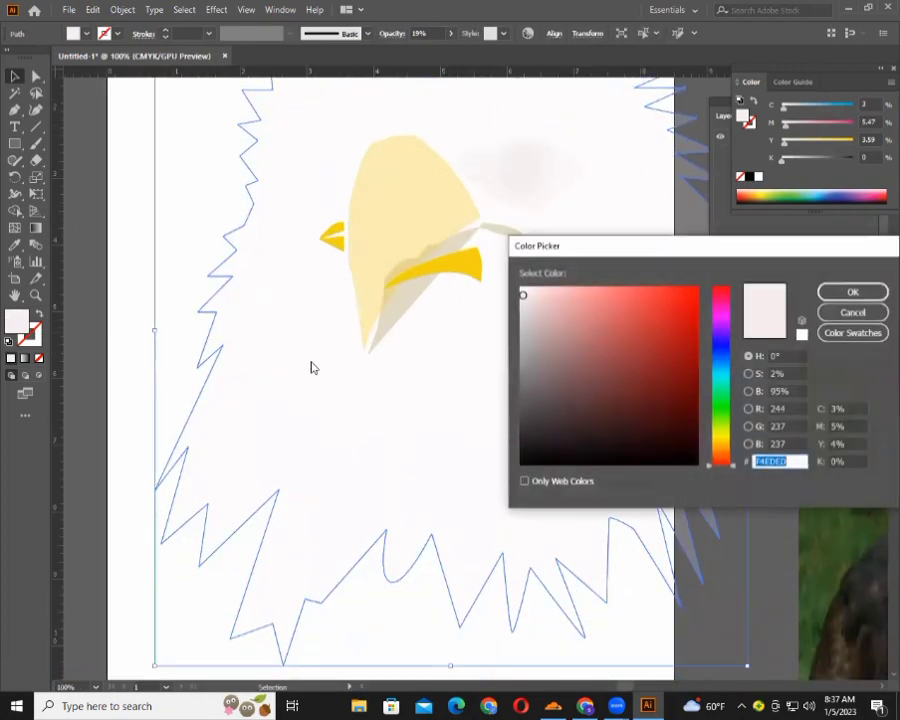
click(853, 313)
click(185, 140)
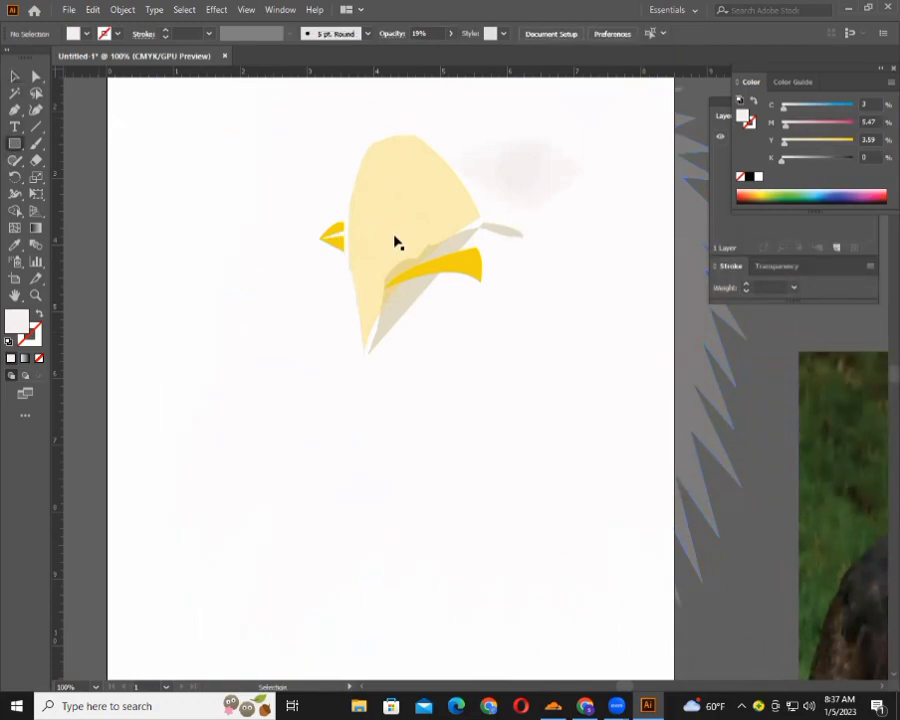
key(ctrl+minus)
Draw a near-black rectangle over the whole artboard and send it to the back.
scroll(500, 195, down, 2)
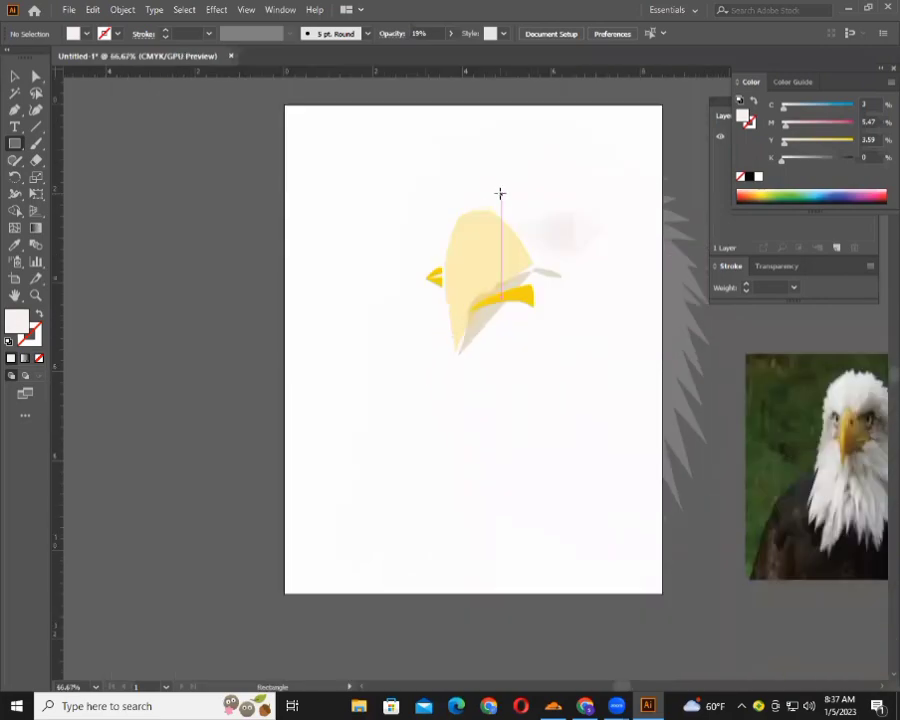
mouse_move(285, 105)
mouse_down()
mouse_move(665, 578)
mouse_move(665, 593)
mouse_up()
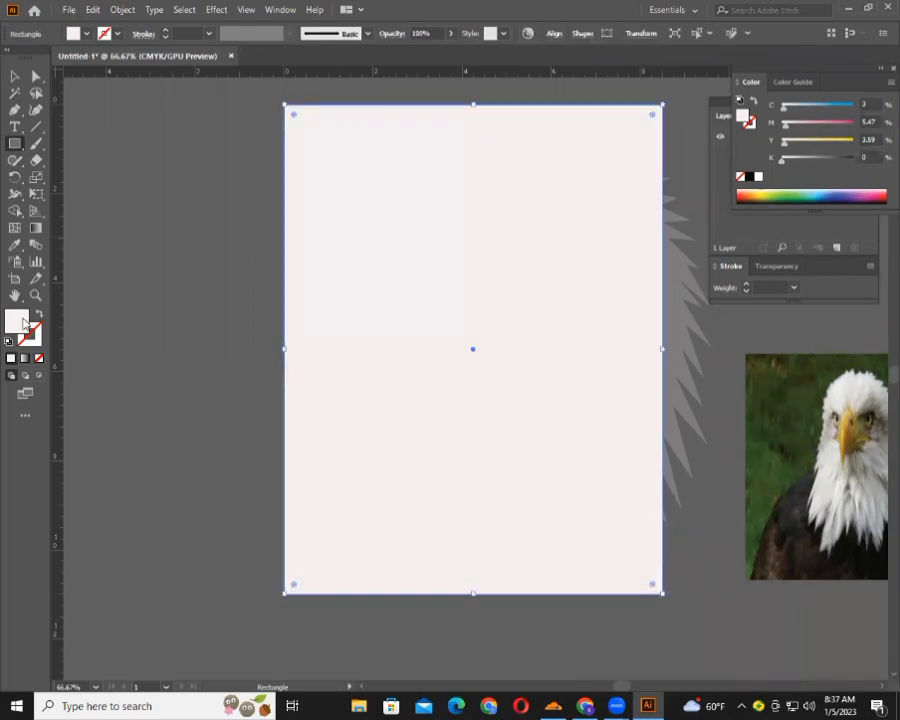
double_click(24, 322)
click(683, 457)
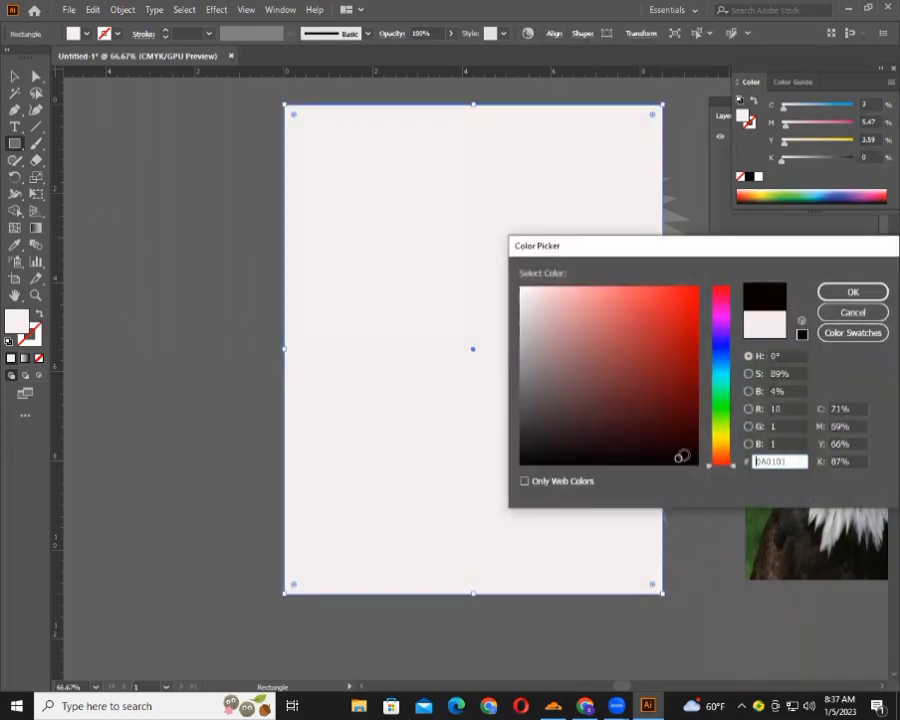
click(852, 292)
right_click(559, 232)
mouse_move(620, 469)
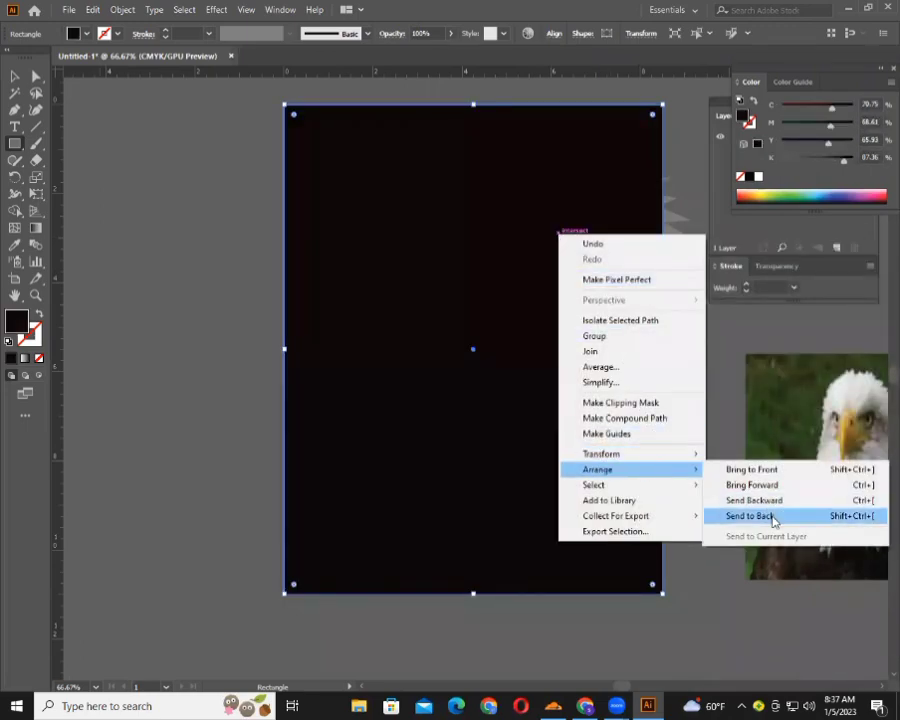
click(749, 516)
Set the jagged white head shape to 100% opacity.
click(14, 80)
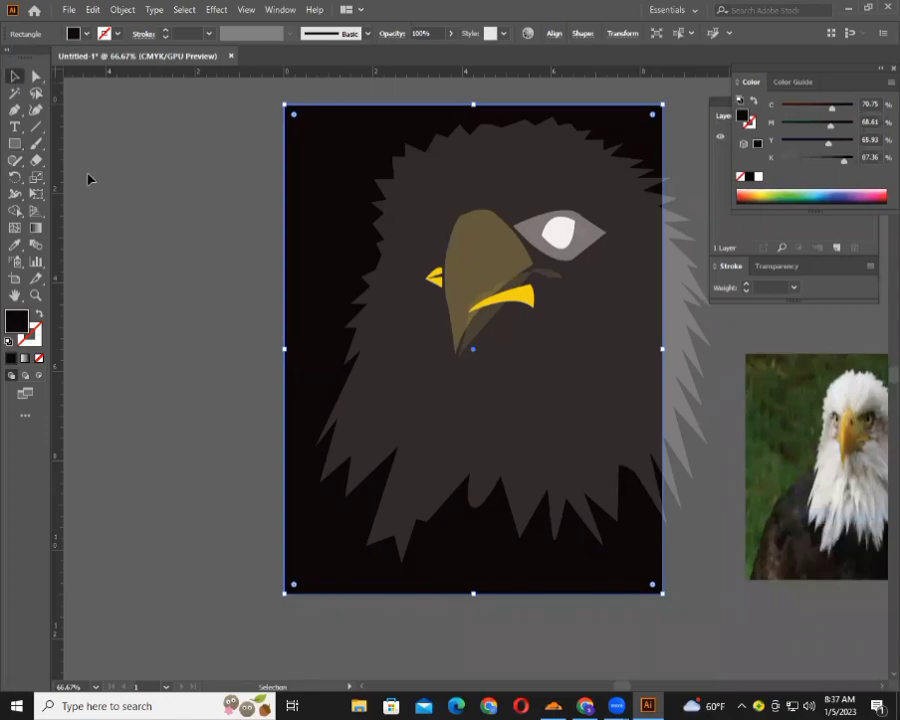
click(128, 198)
click(655, 381)
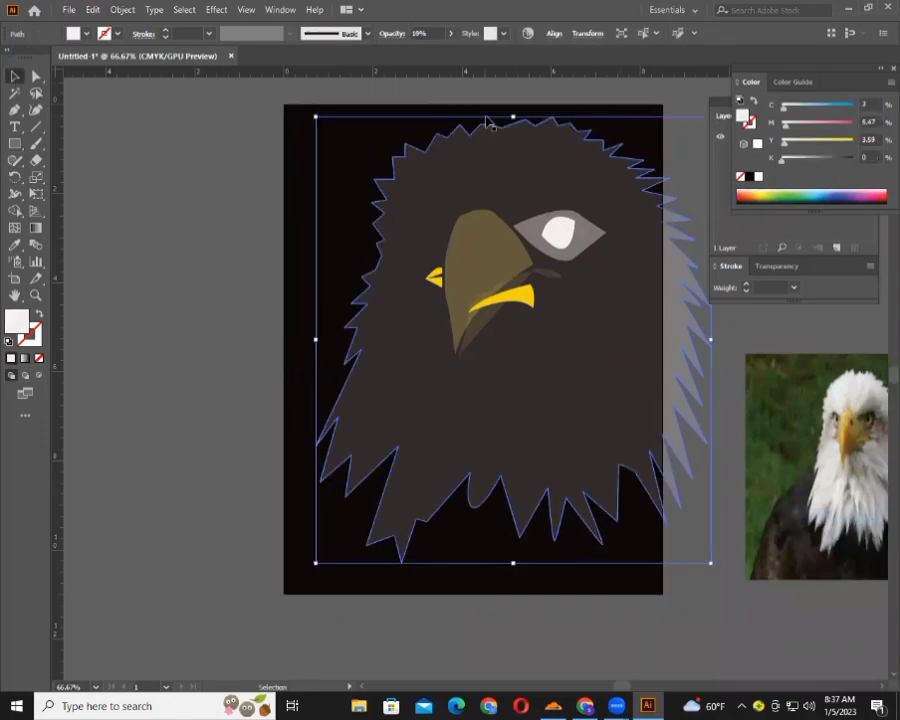
click(451, 33)
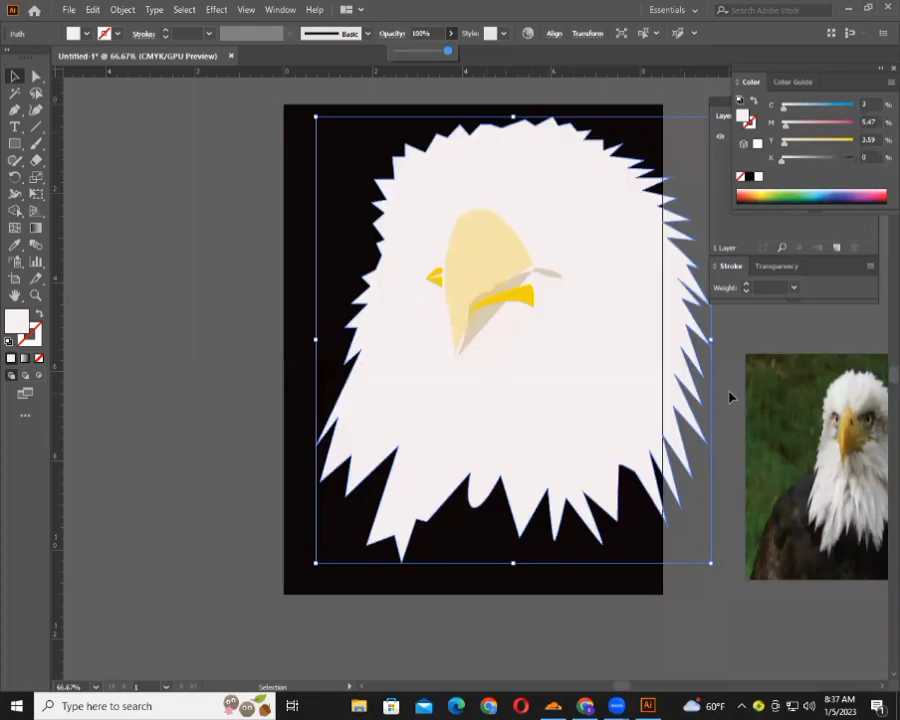
click(729, 397)
Recolour the almond eye shape grey.
click(476, 257)
click(547, 280)
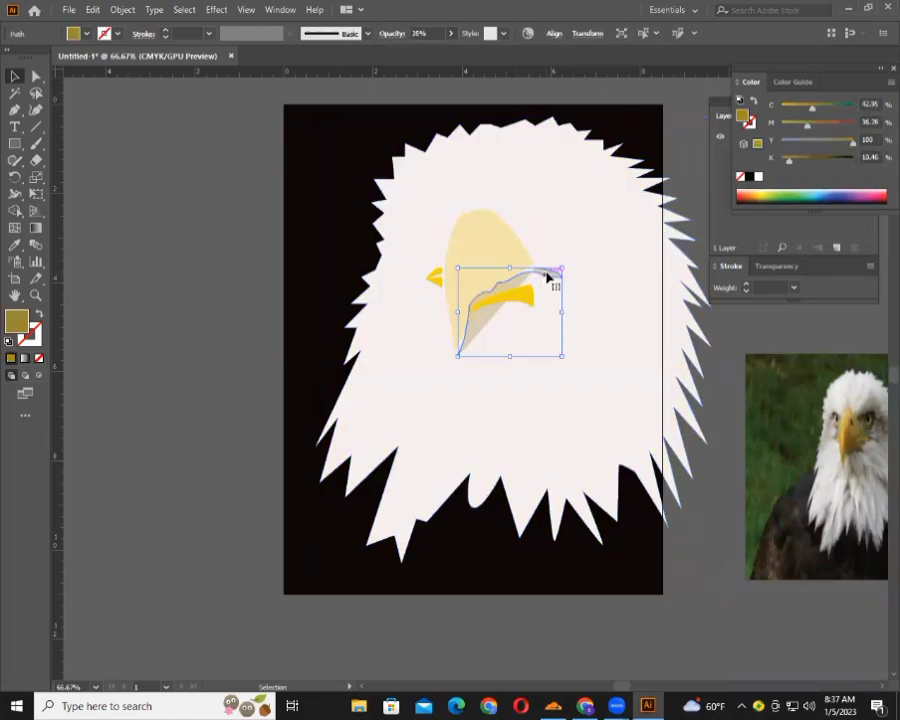
click(558, 238)
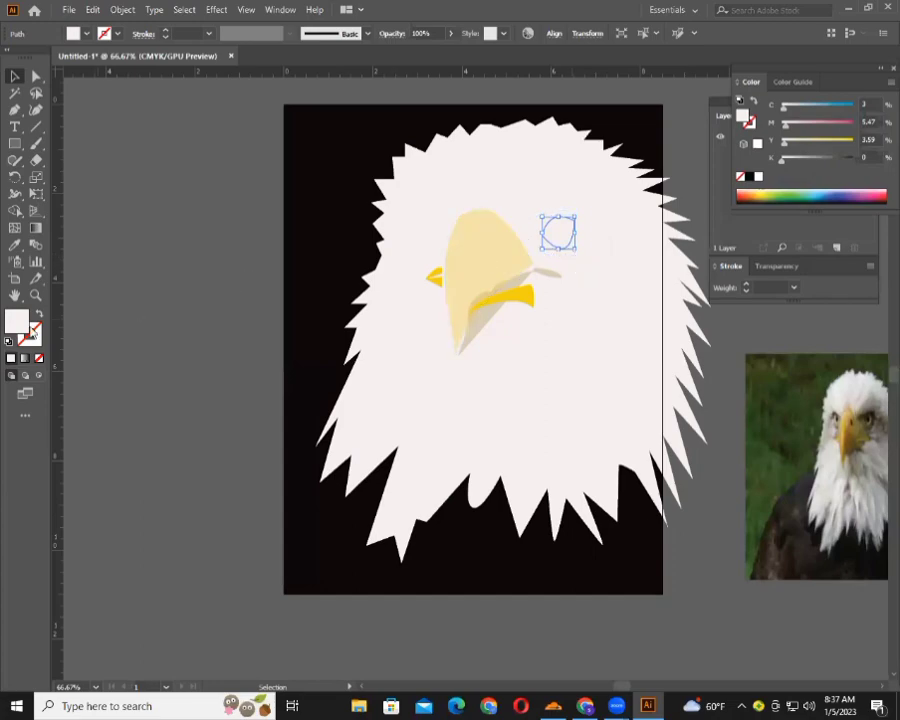
click(131, 175)
click(588, 249)
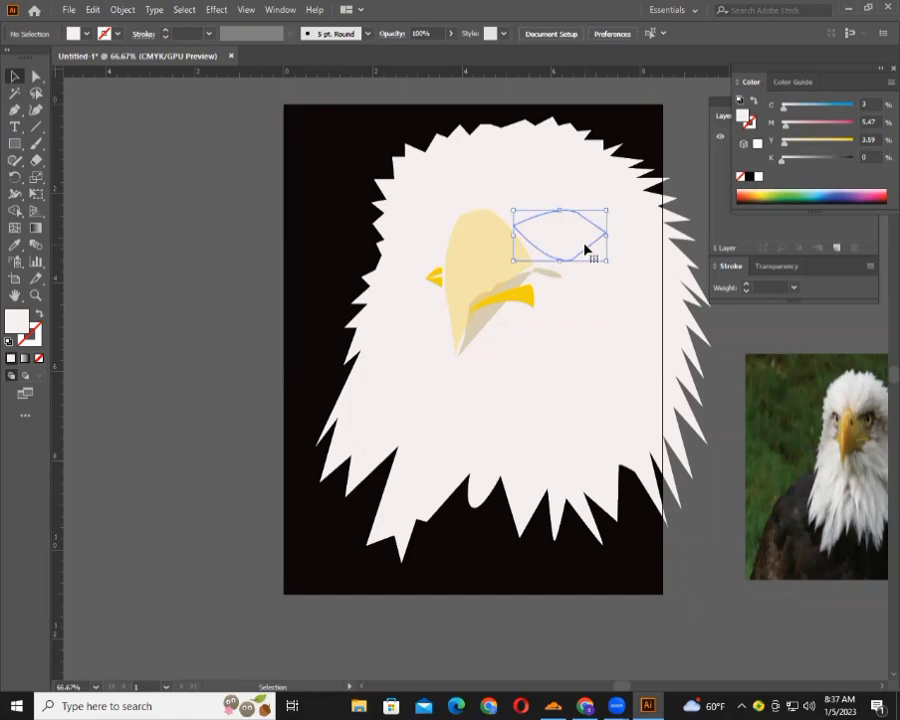
double_click(24, 325)
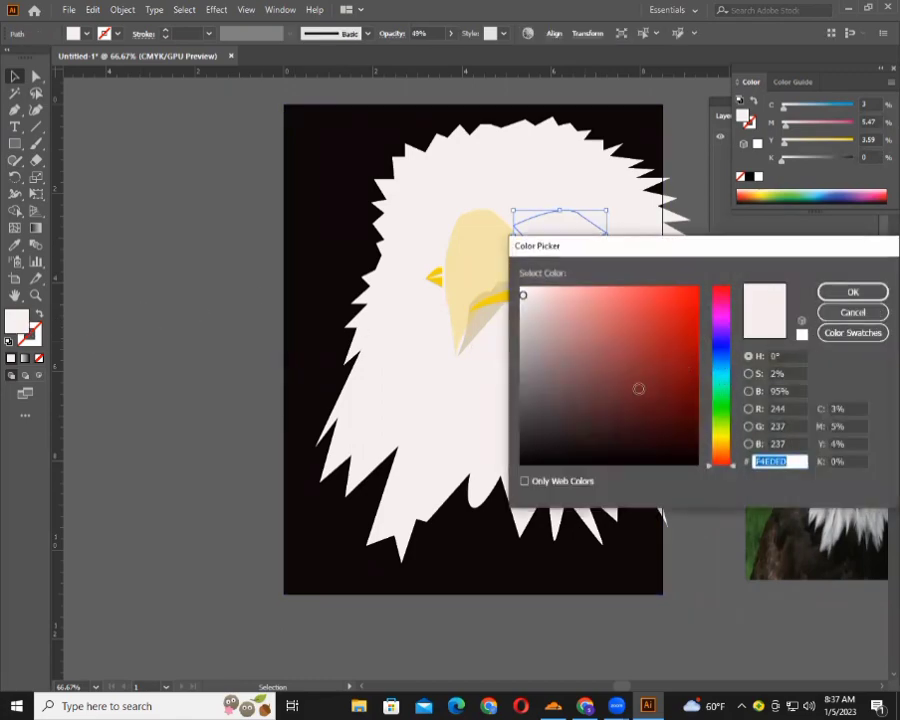
click(541, 299)
click(835, 292)
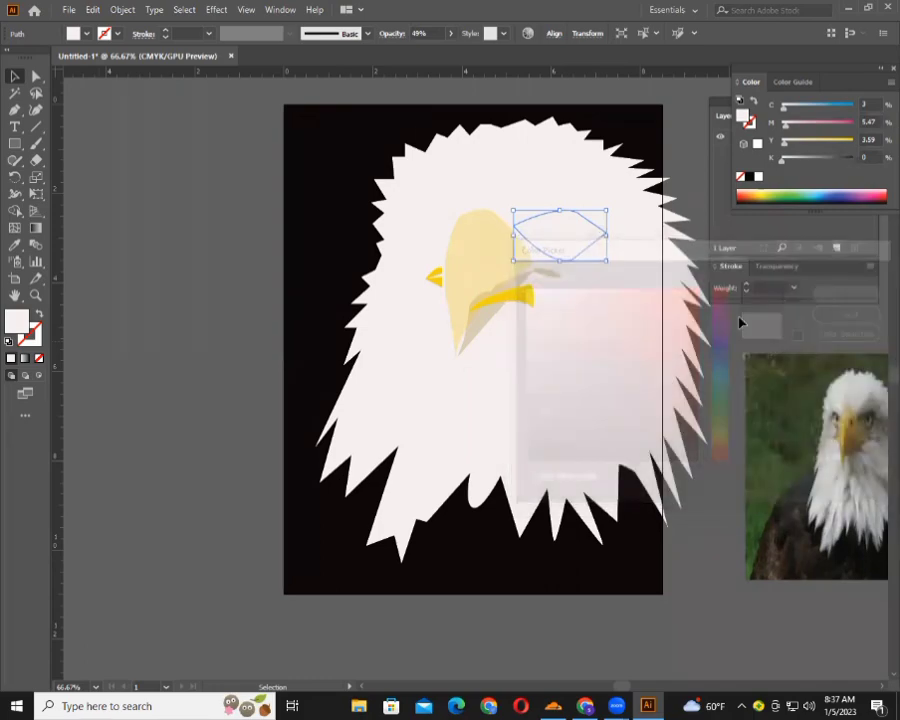
click(677, 358)
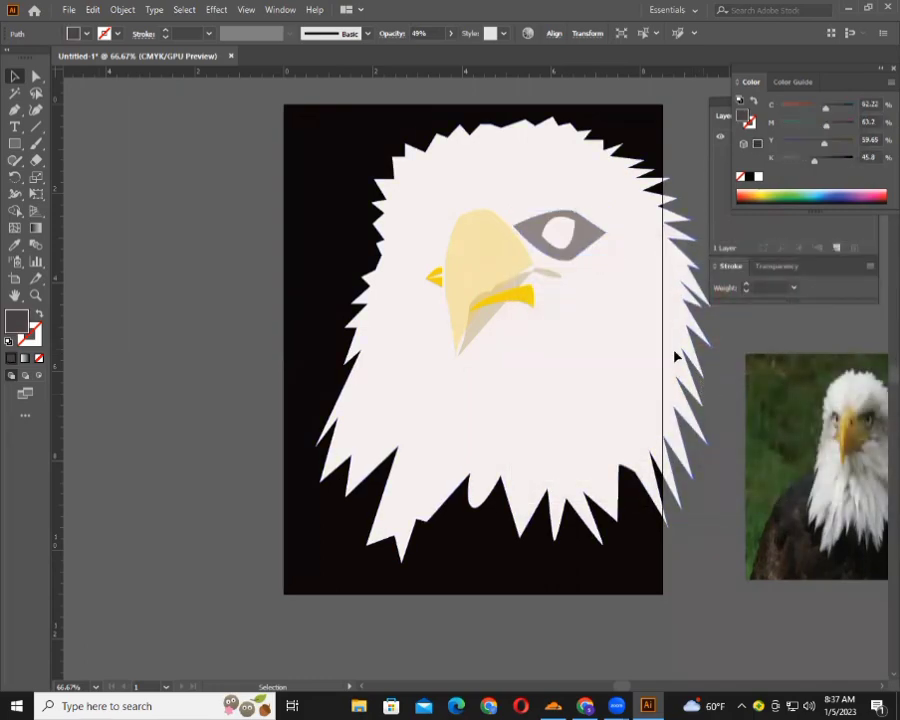
Raise the upper beak shape to full opacity so it reads solid yellow.
click(565, 240)
click(489, 252)
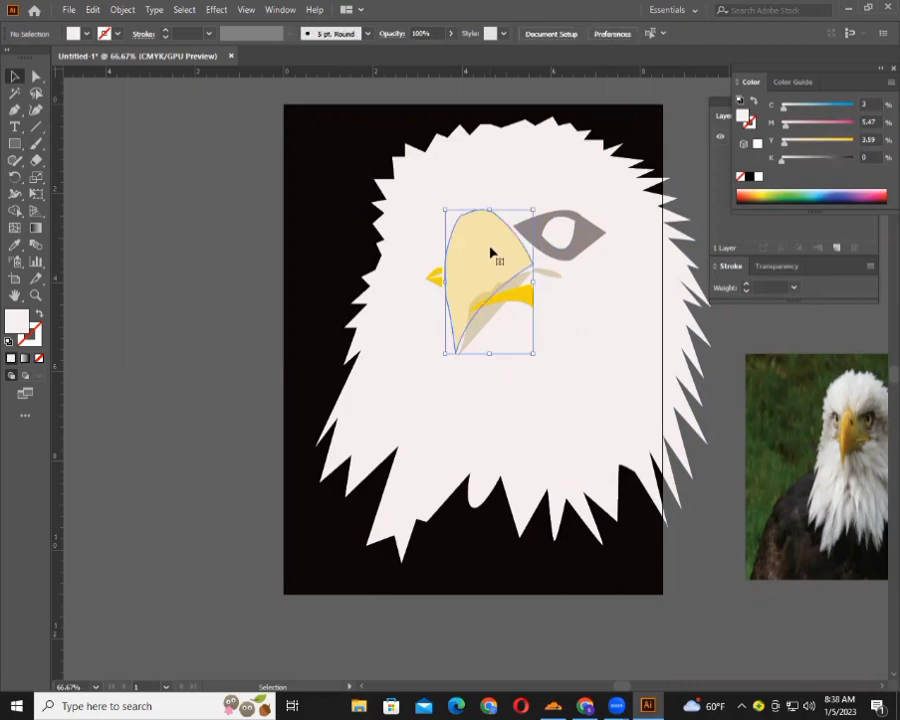
click(450, 36)
drag(430, 52, 464, 54)
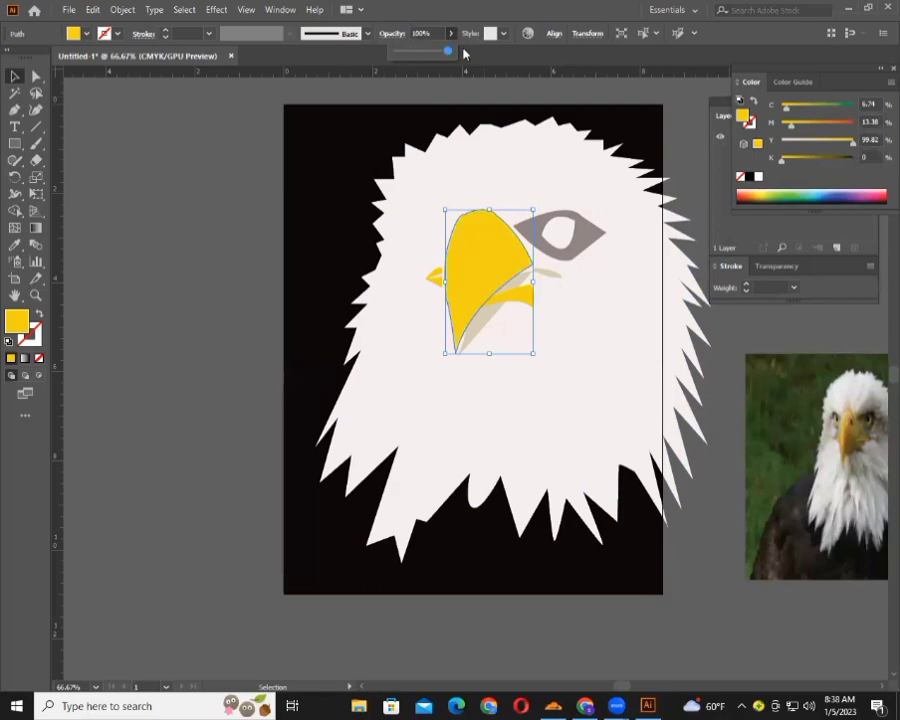
click(556, 361)
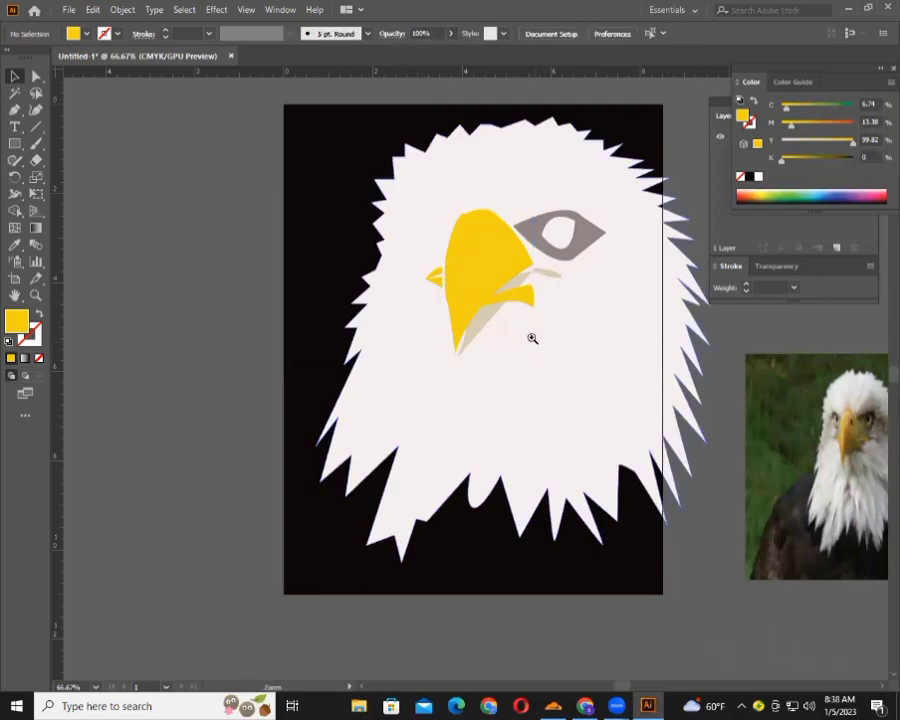
Nudge the small yellow triangle left of the beak right and up.
key(ctrl+plus)
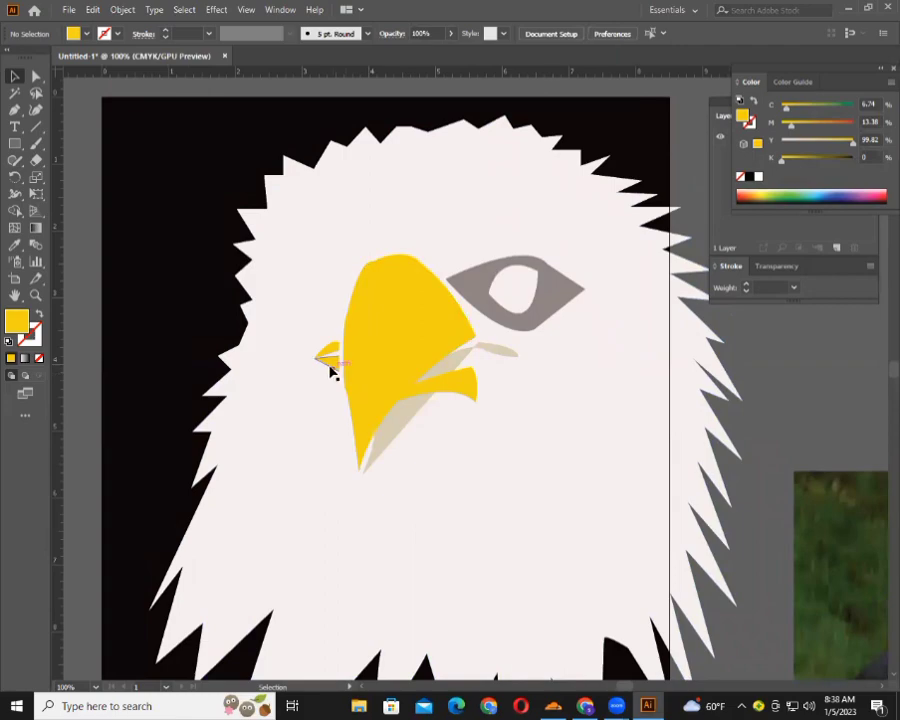
click(331, 363)
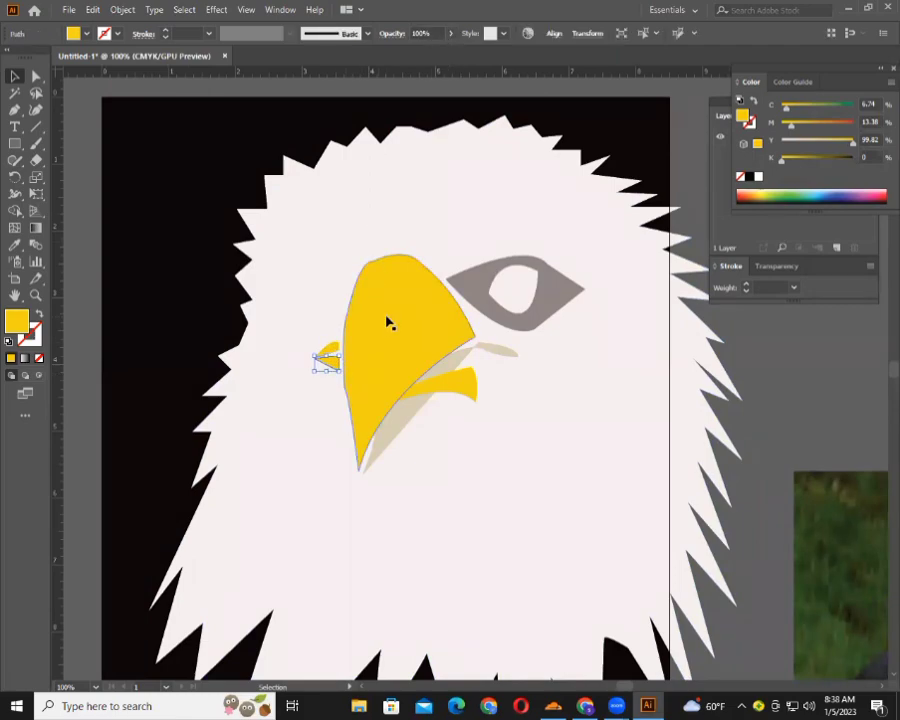
key(Right)
key(Right)
key(Right)
key(Up)
key(Up)
key(Up)
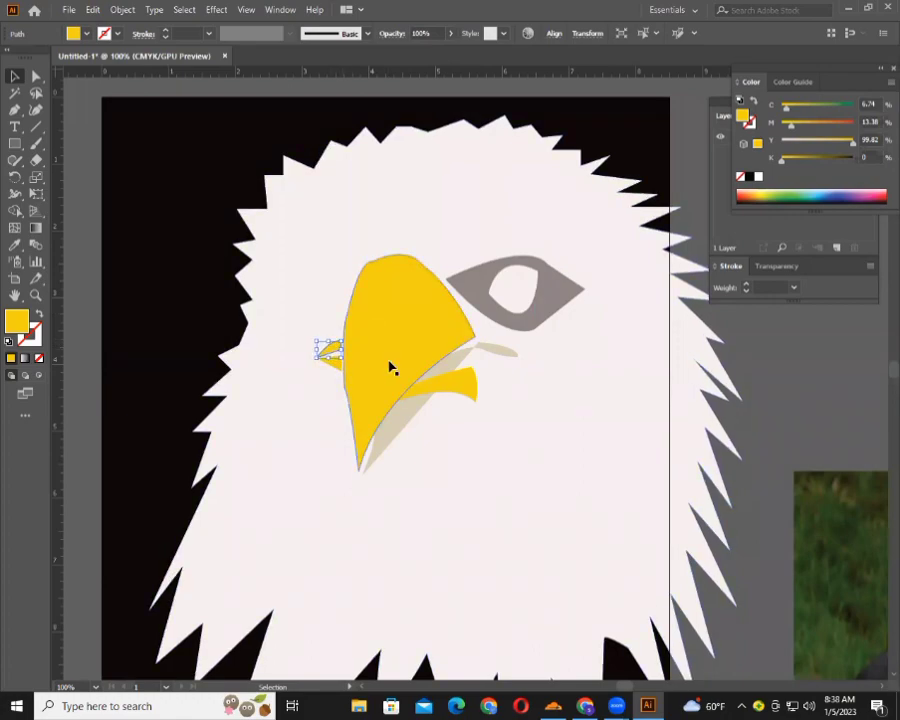
key(ctrl+shift+a)
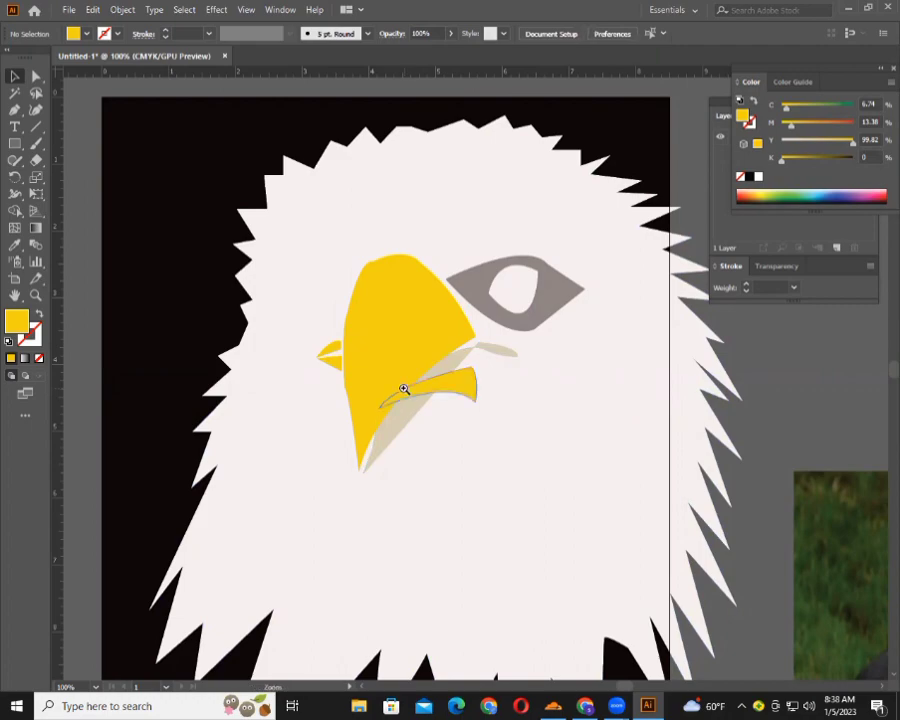
Make the beak's olive shadow shape 100% opaque.
key(ctrl+plus)
click(455, 418)
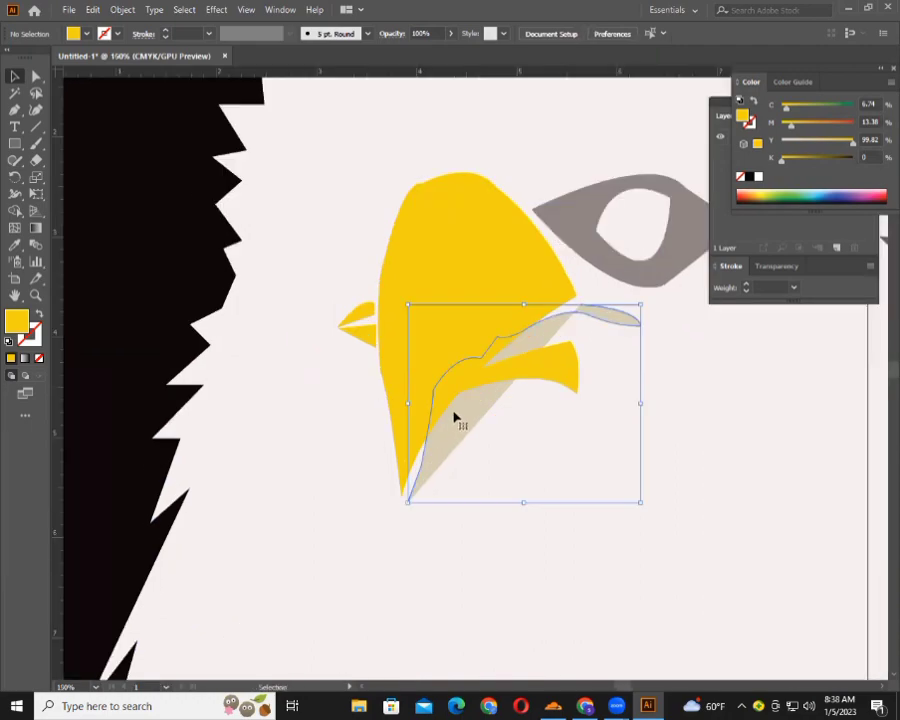
click(446, 37)
drag(412, 52, 484, 64)
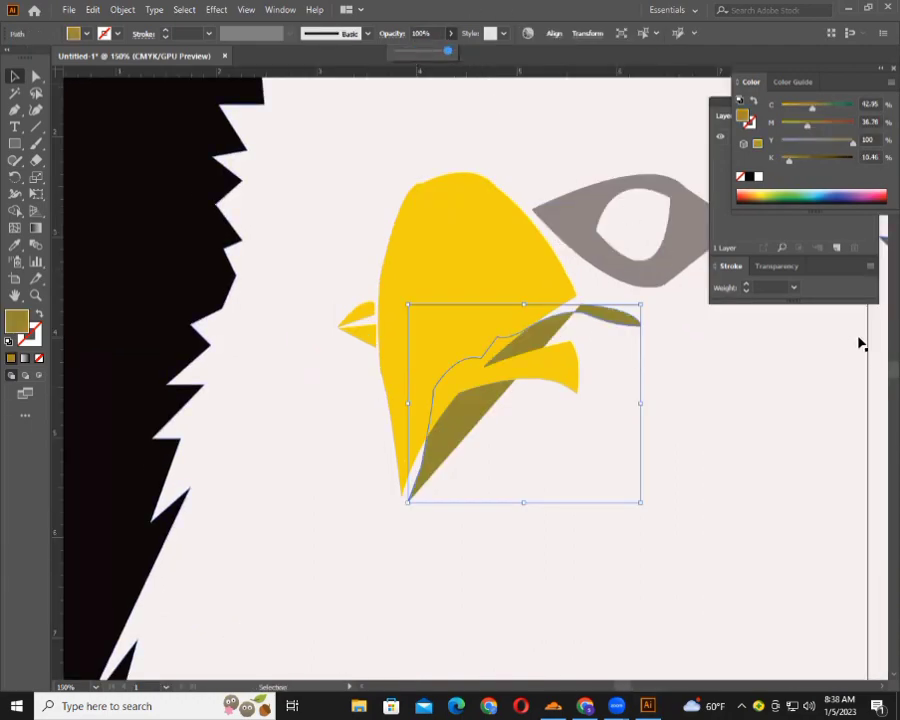
click(617, 352)
Shift the olive shadow shape down and right beneath the yellow beak.
click(583, 315)
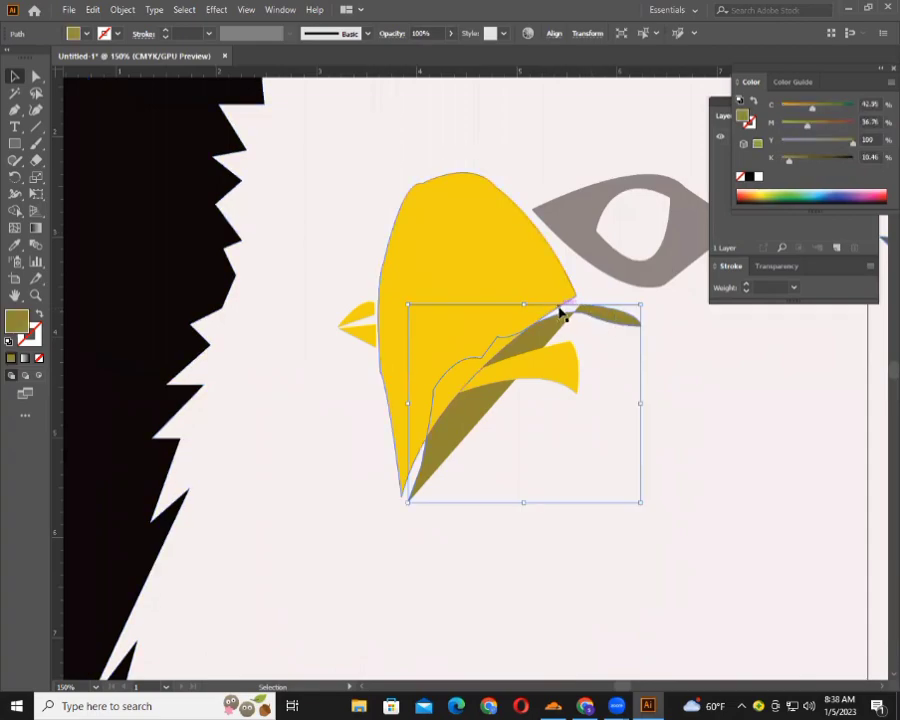
click(456, 378)
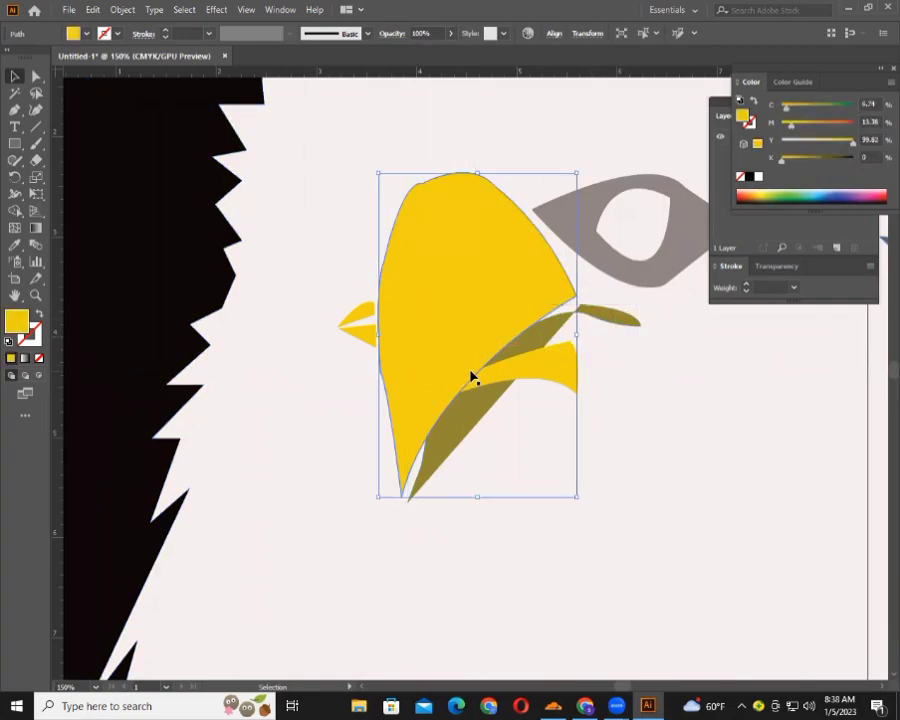
click(540, 390)
click(476, 398)
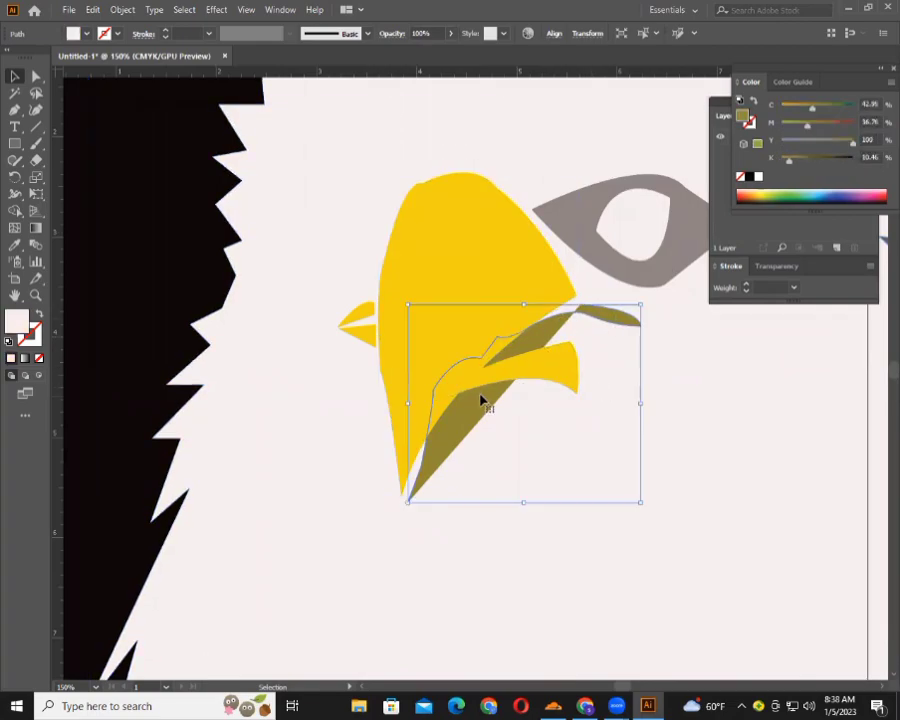
drag(537, 343, 566, 363)
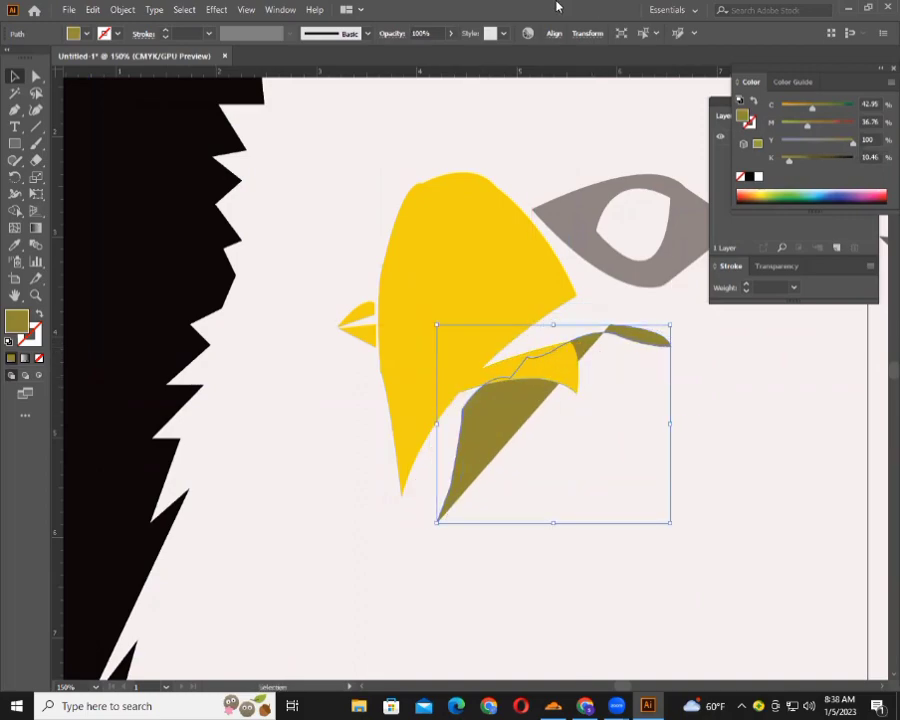
click(442, 230)
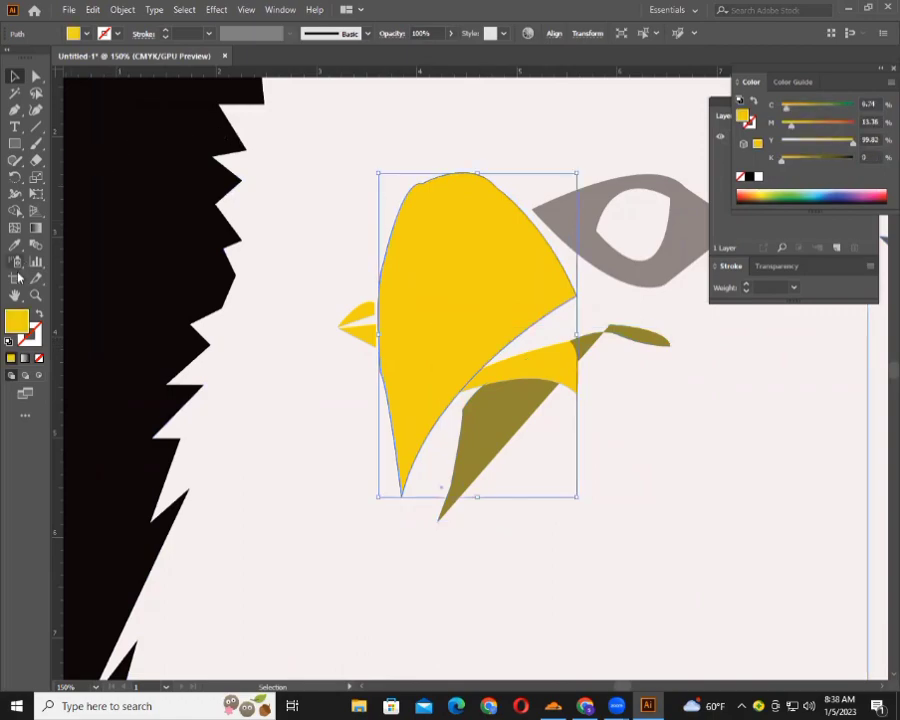
Fill the upper beak olive, then refine it to darker olive brown 75672C.
double_click(14, 322)
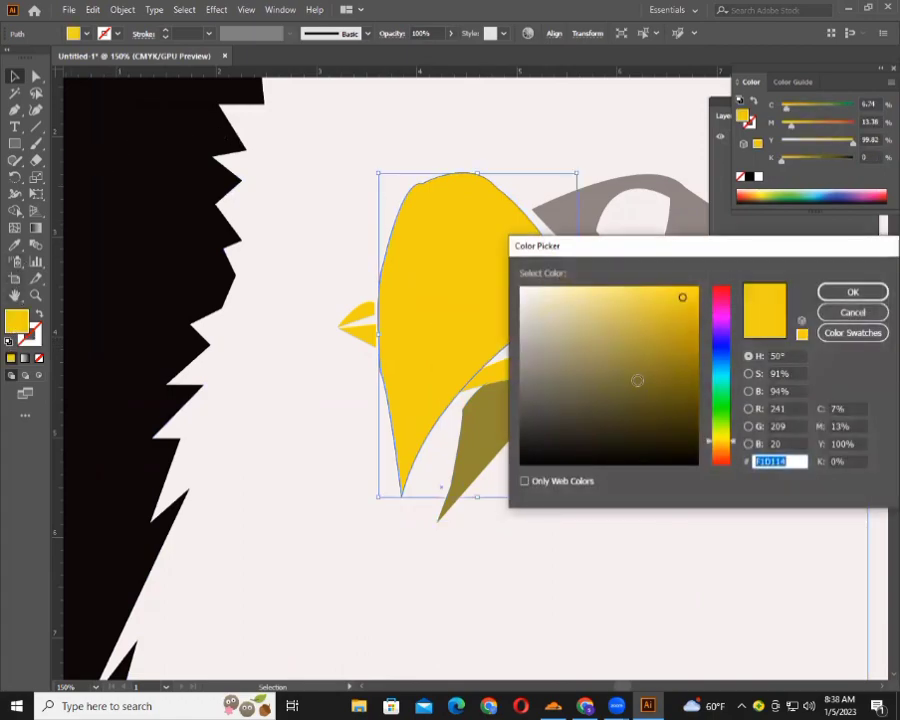
click(608, 387)
click(826, 290)
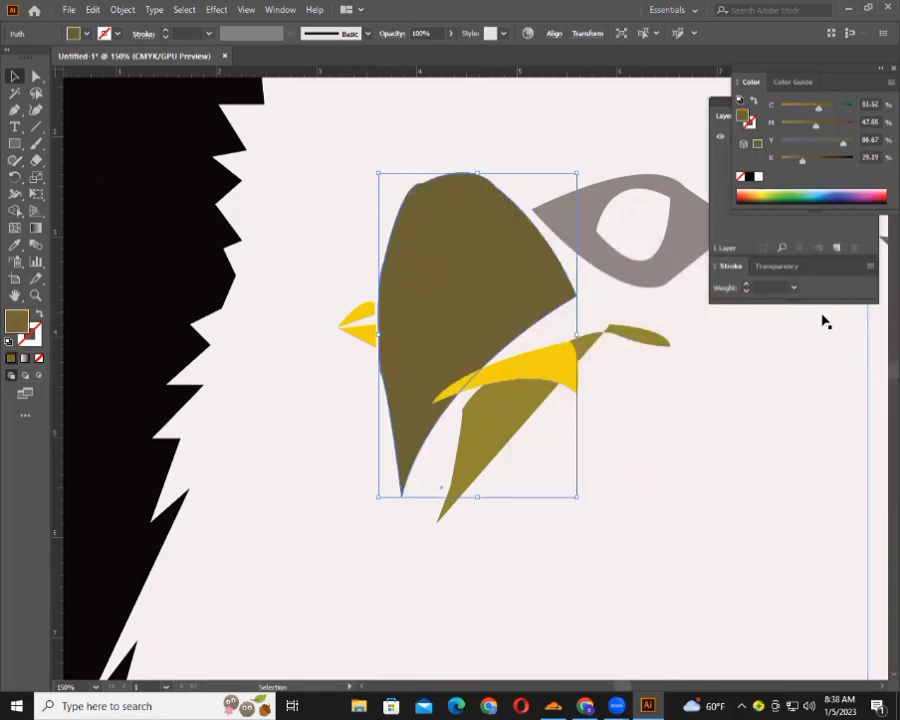
double_click(17, 321)
click(633, 383)
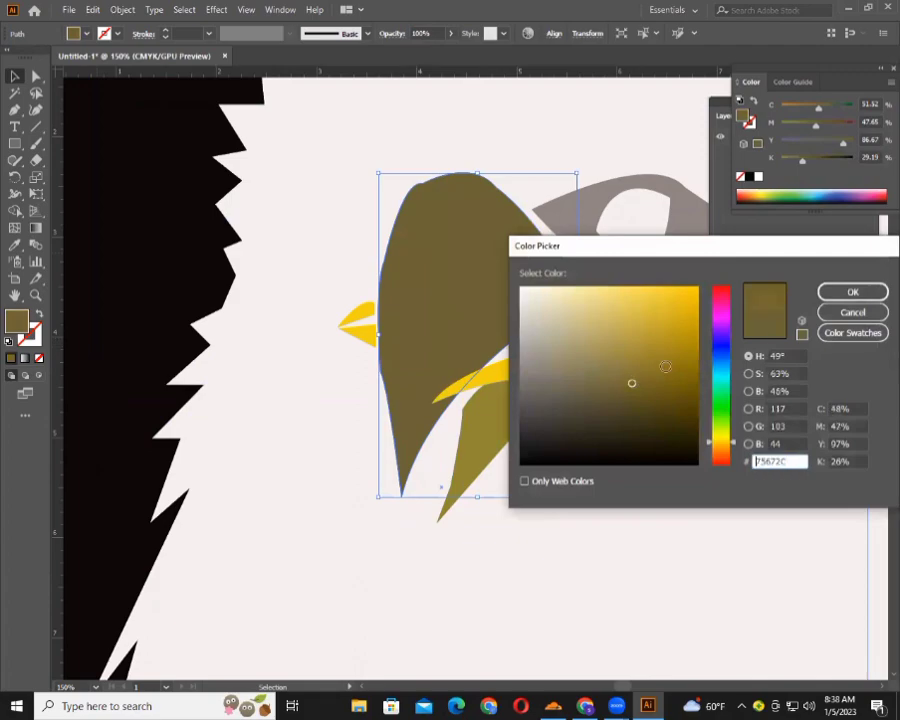
click(850, 292)
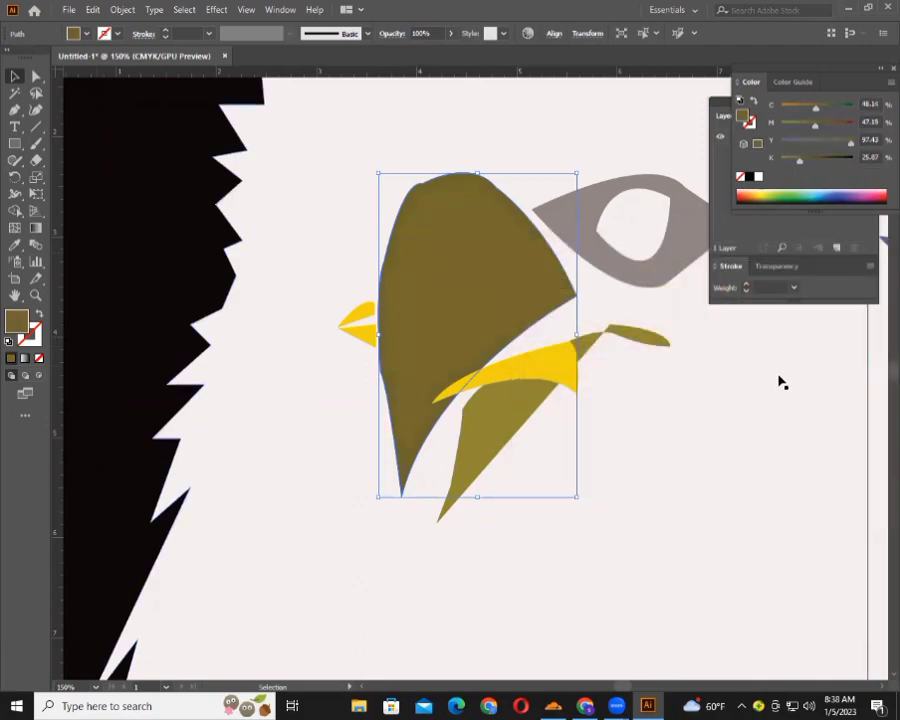
Deselect, then select the olive beak, the lower shadow shape and the white head in turn.
click(745, 392)
click(486, 310)
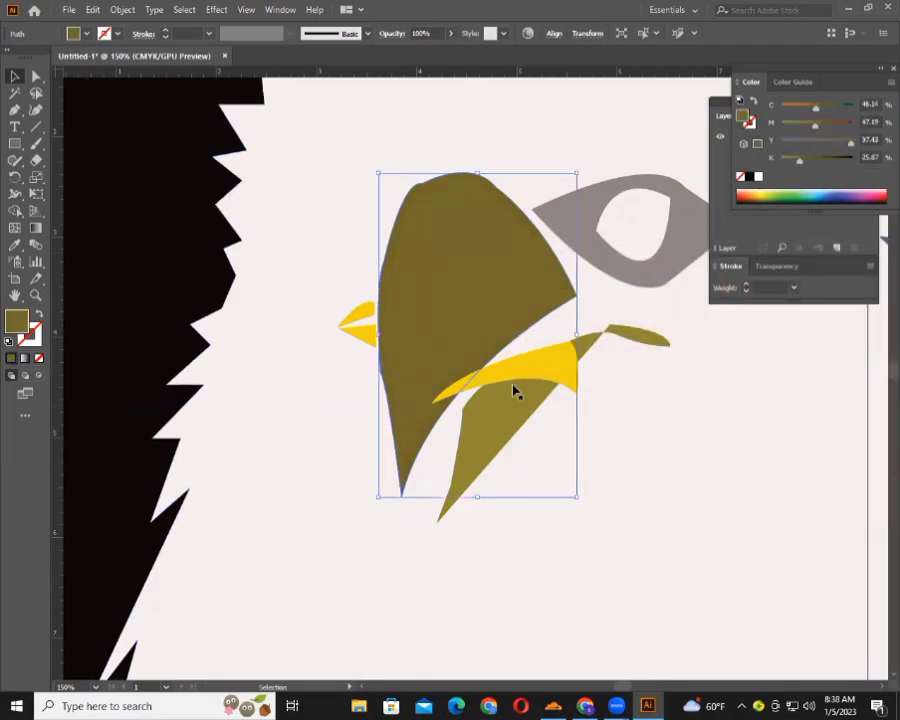
click(521, 412)
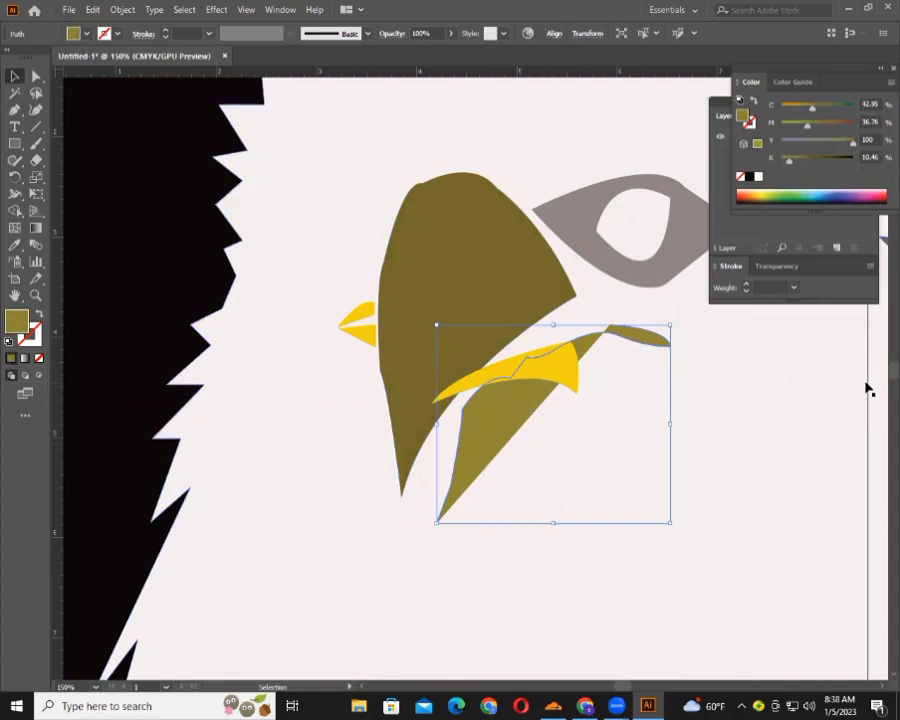
click(320, 290)
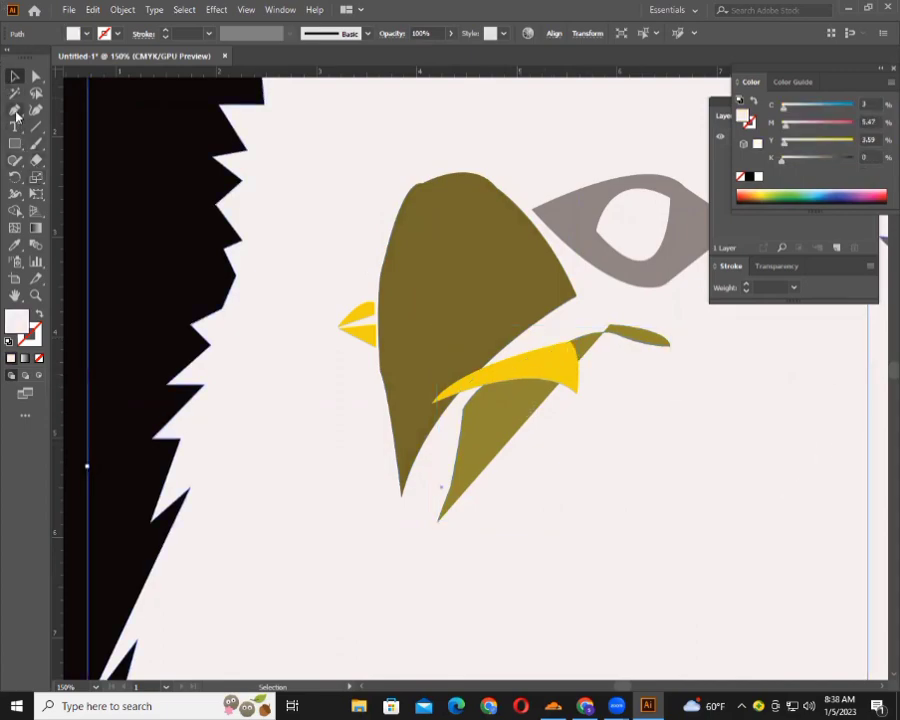
Pen a closed wedge from the beak's lower tip to its right point and top, with corner anchors.
click(15, 111)
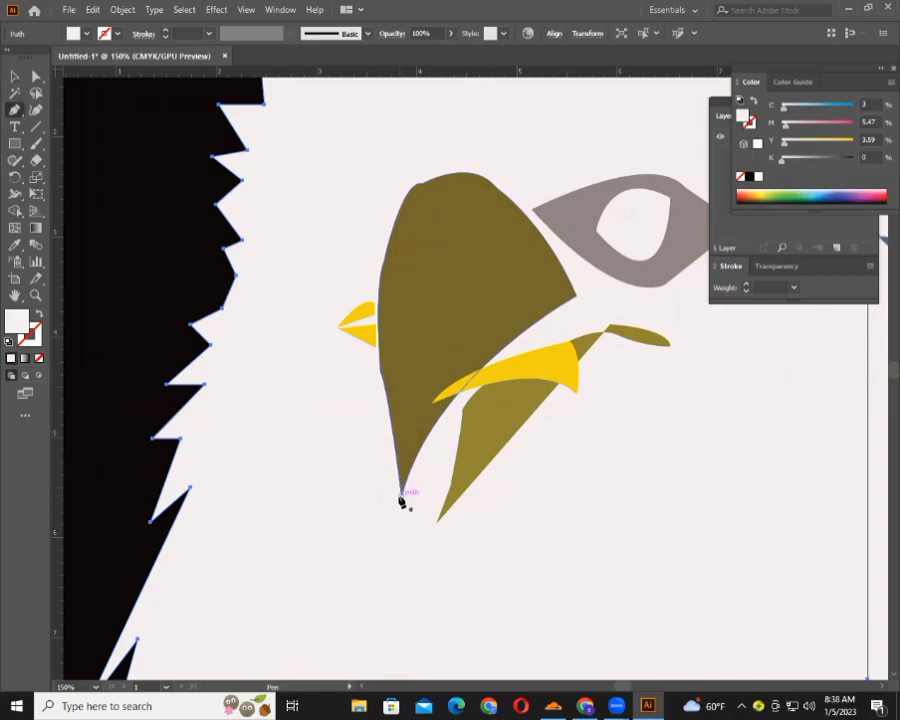
click(401, 495)
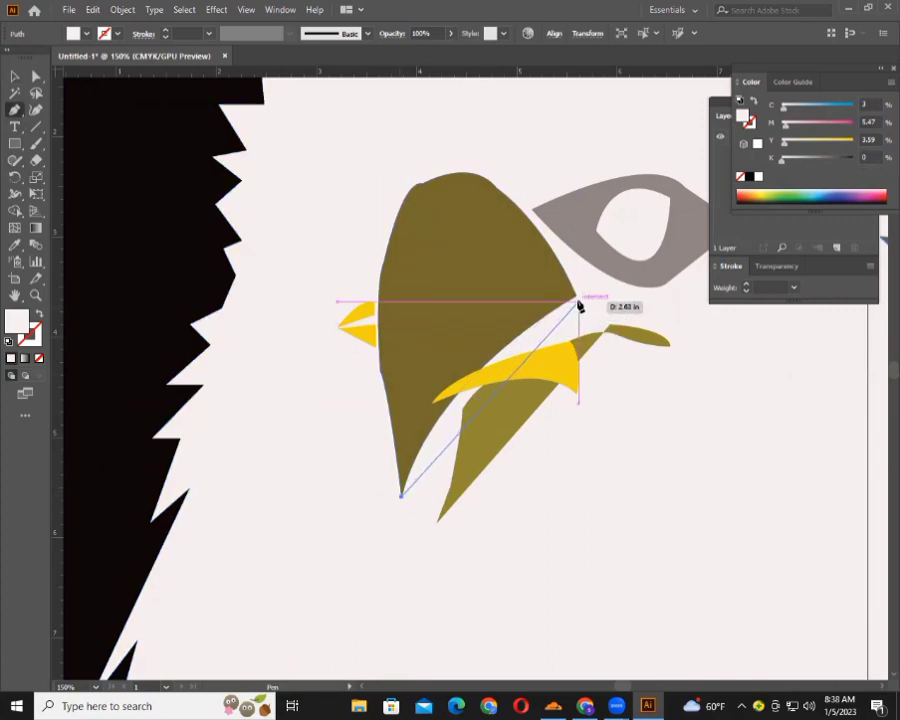
mouse_move(576, 297)
mouse_down()
mouse_move(673, 316)
mouse_move(713, 300)
mouse_move(705, 296)
mouse_up()
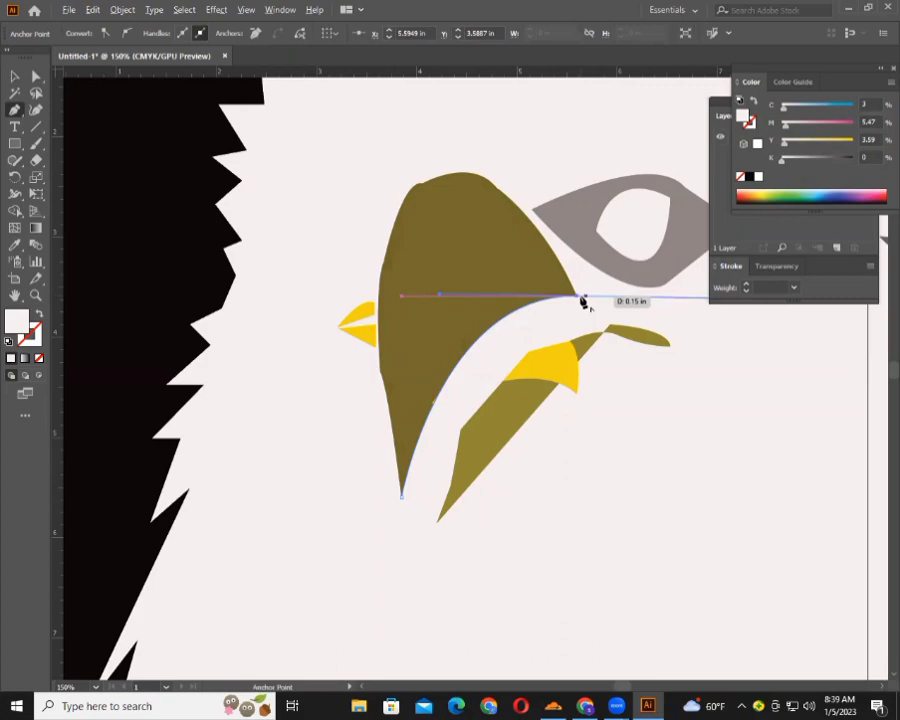
click(578, 294)
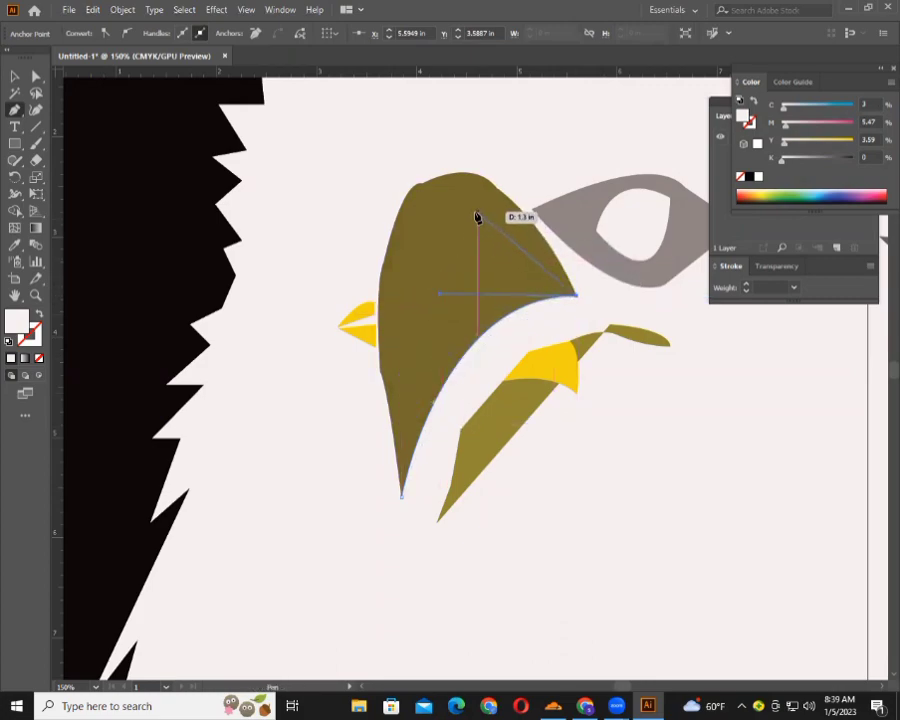
drag(477, 214, 424, 212)
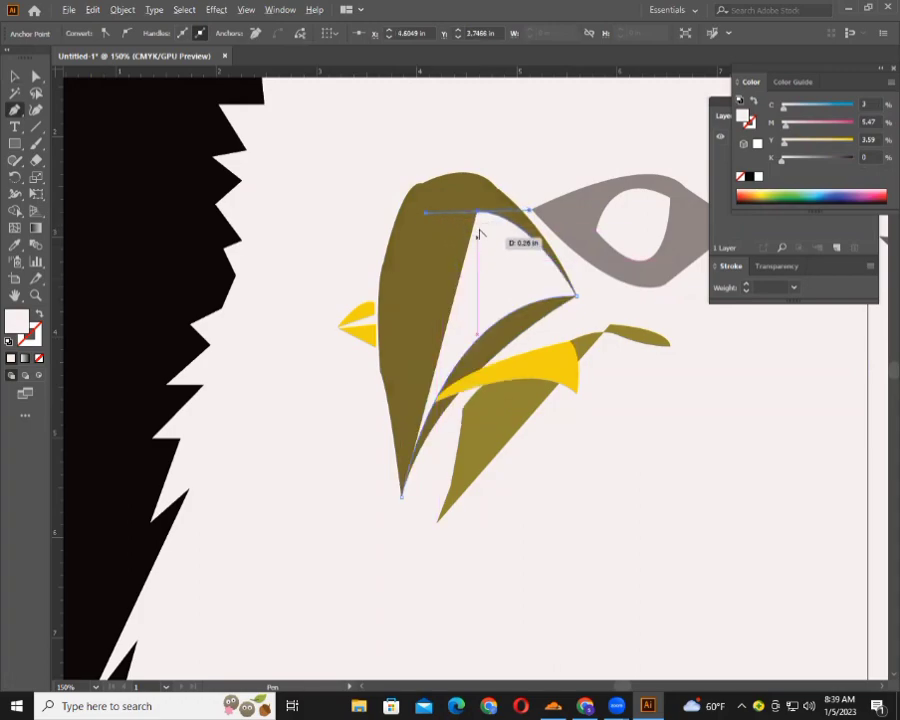
click(479, 215)
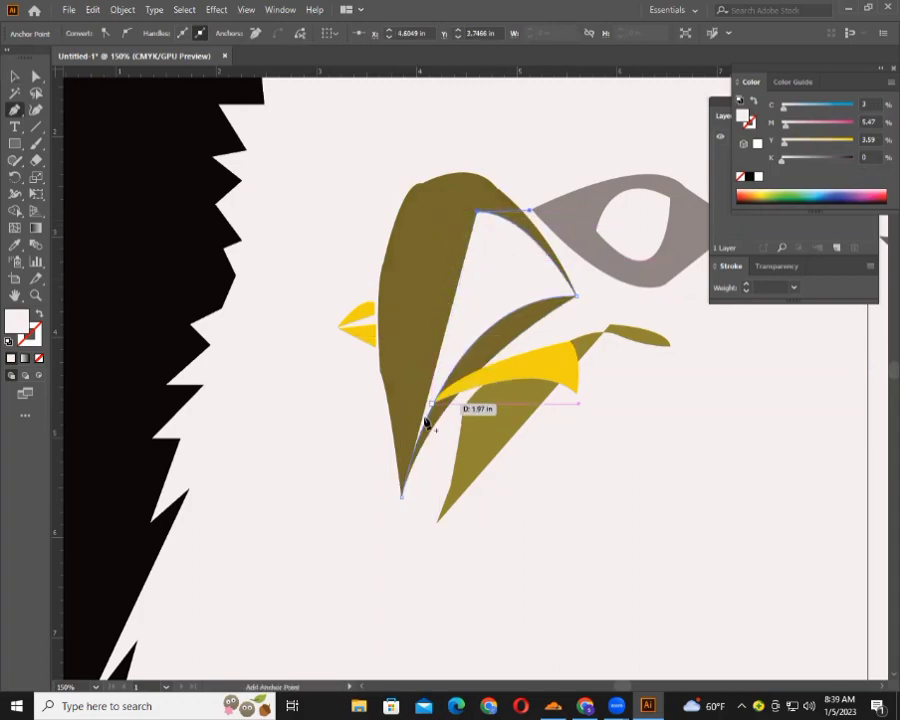
click(402, 497)
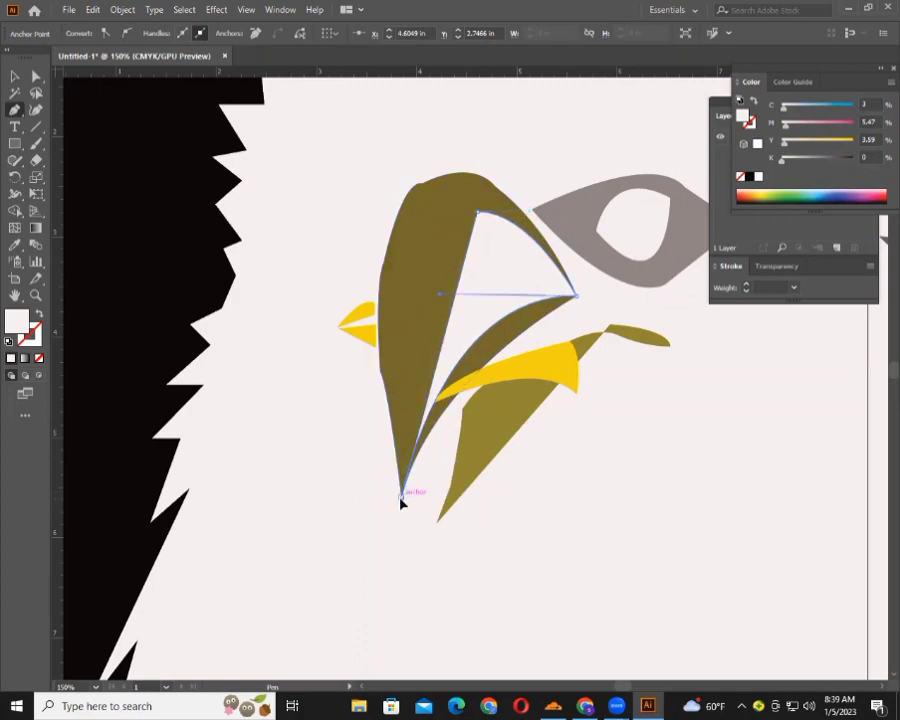
key(ctrl+z)
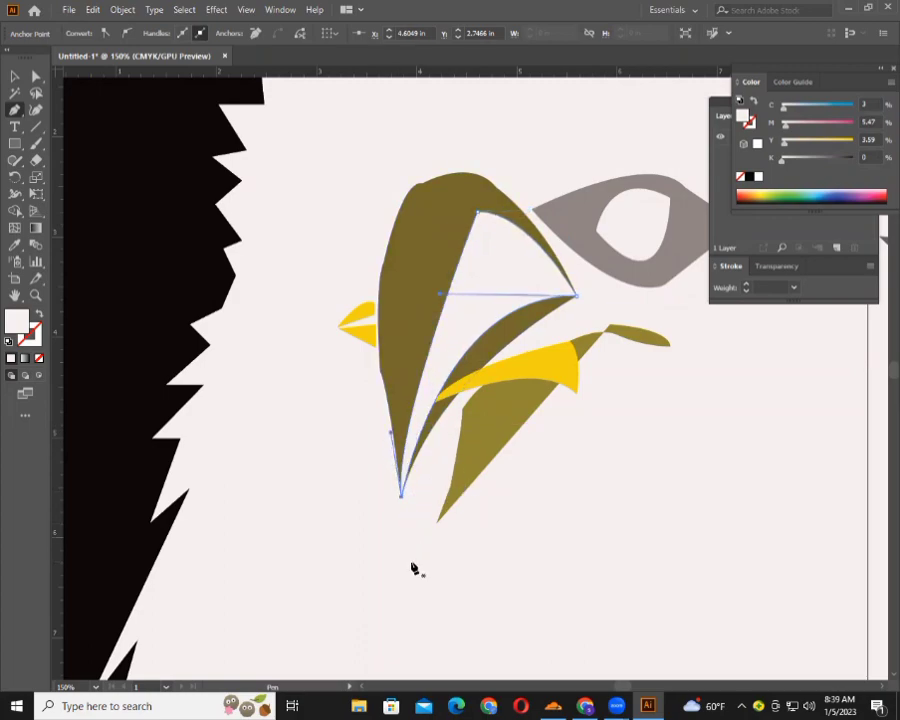
key(a)
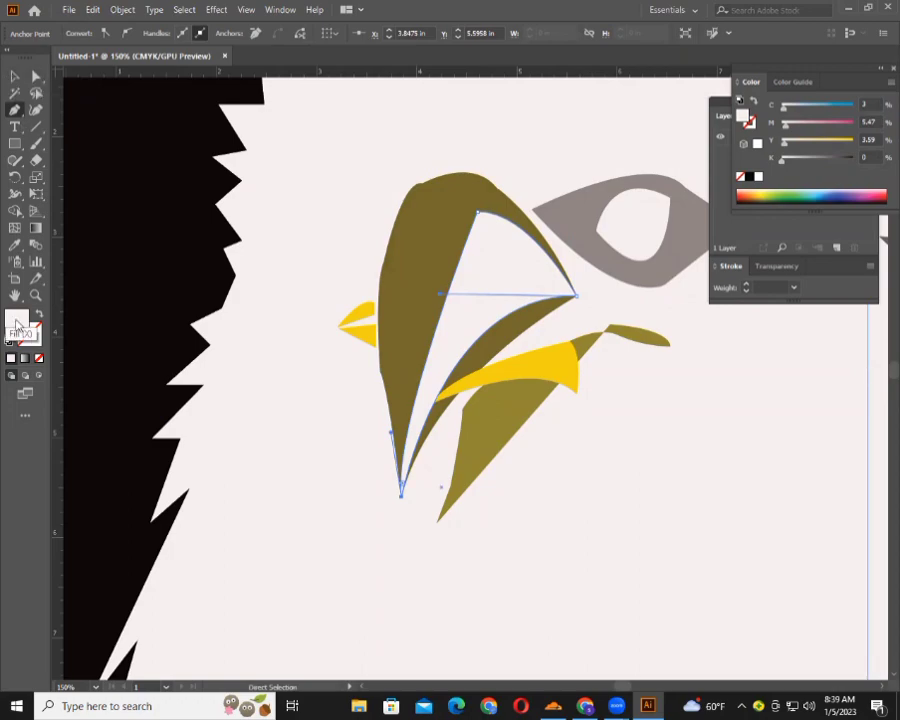
Try several fill colours on the new wedge, ending on a temporary near-black fill.
double_click(17, 322)
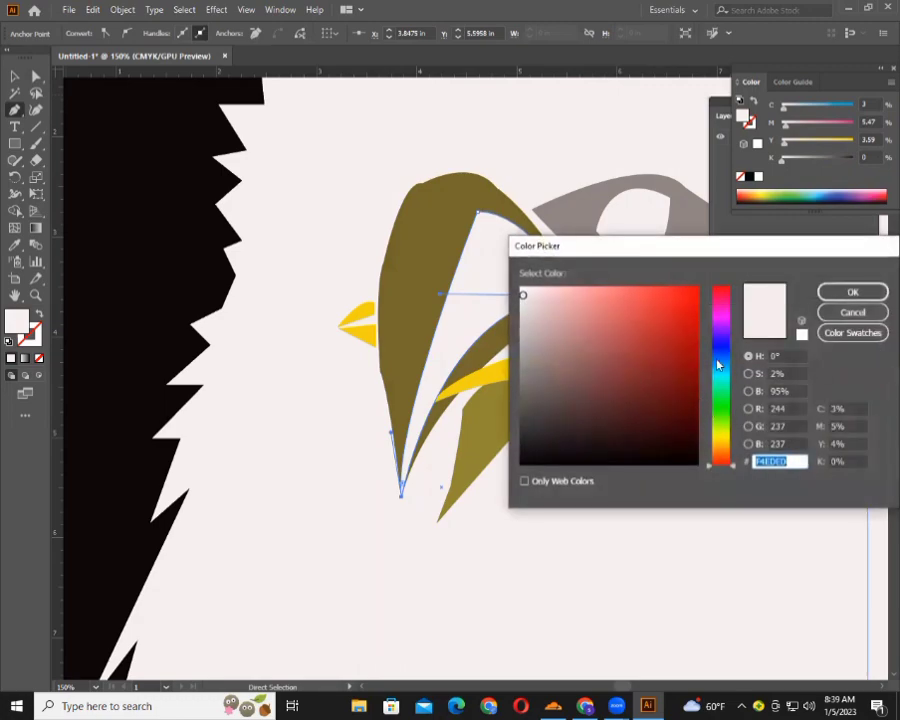
click(720, 439)
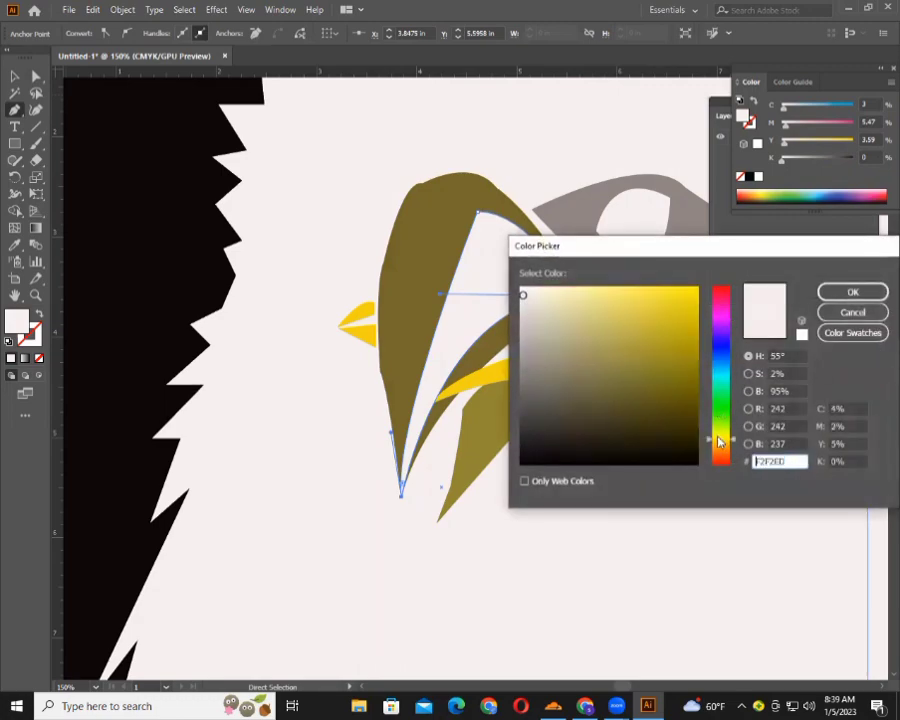
drag(620, 405, 563, 457)
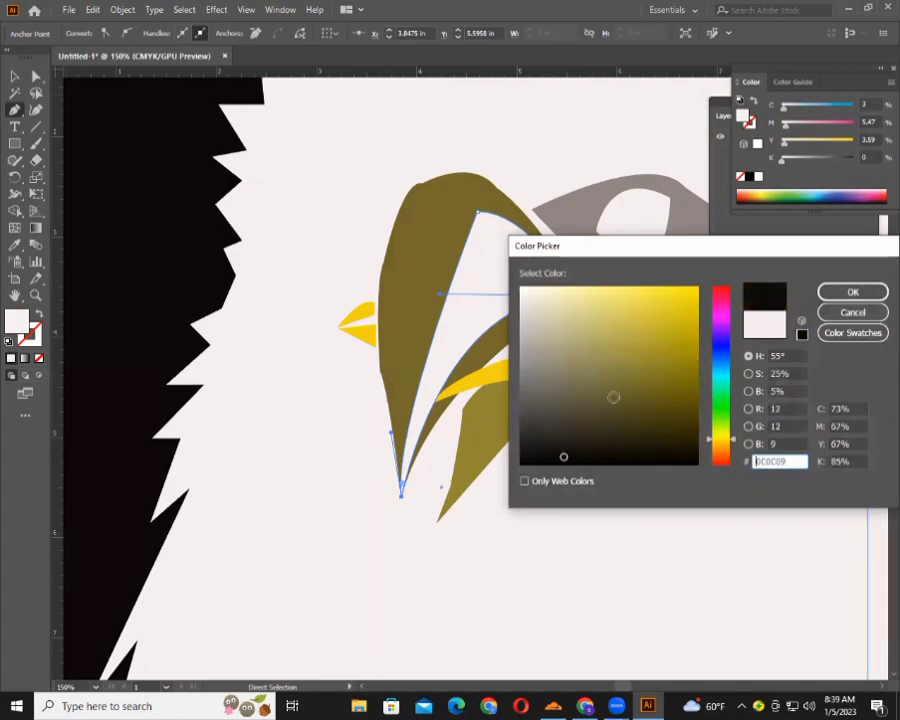
click(570, 401)
click(674, 416)
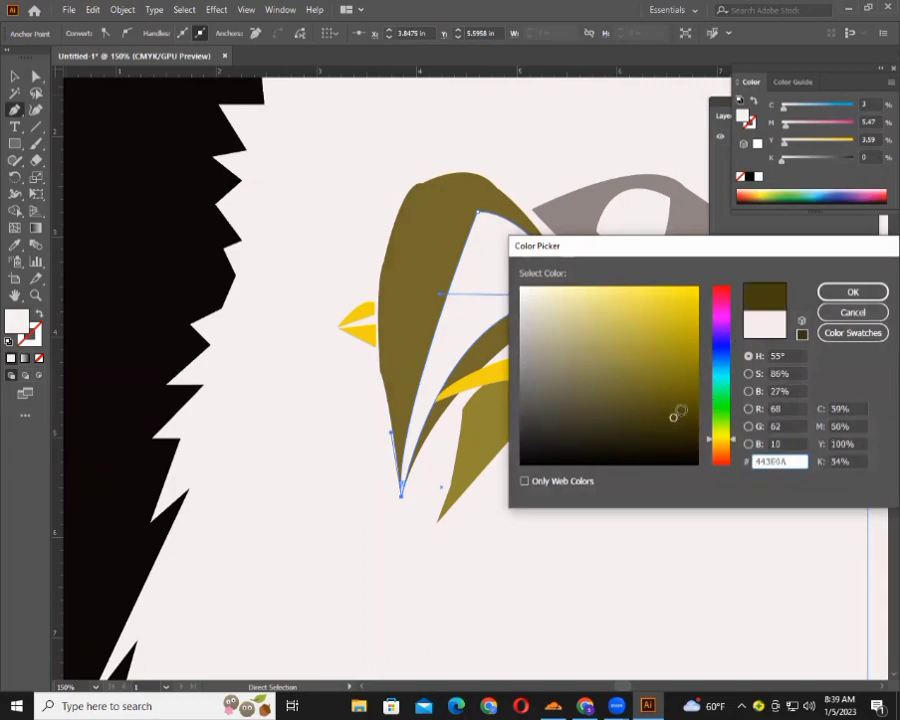
click(716, 374)
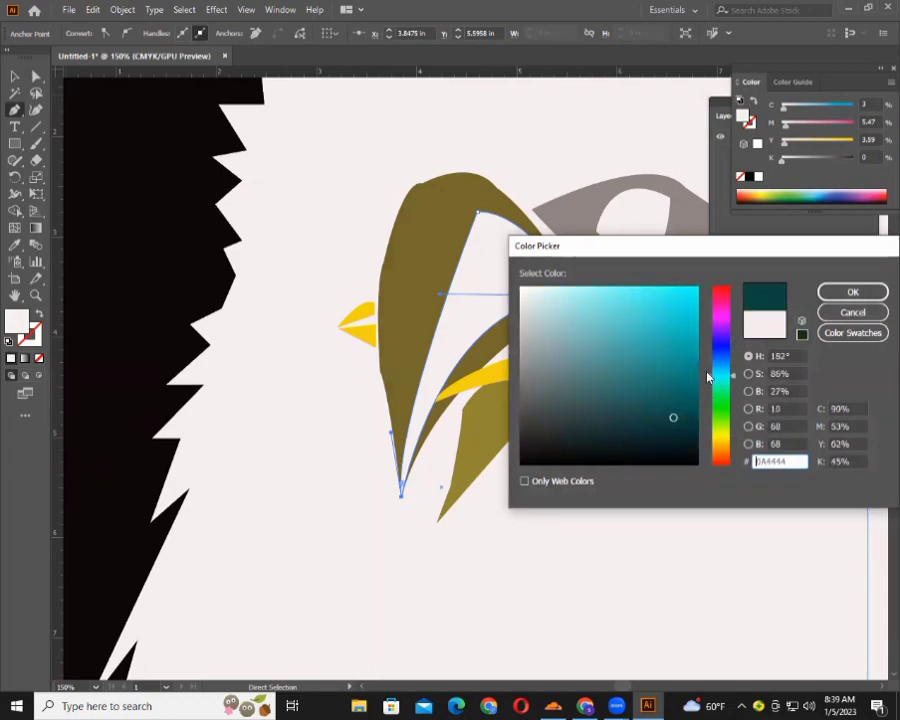
click(722, 428)
click(637, 348)
click(830, 292)
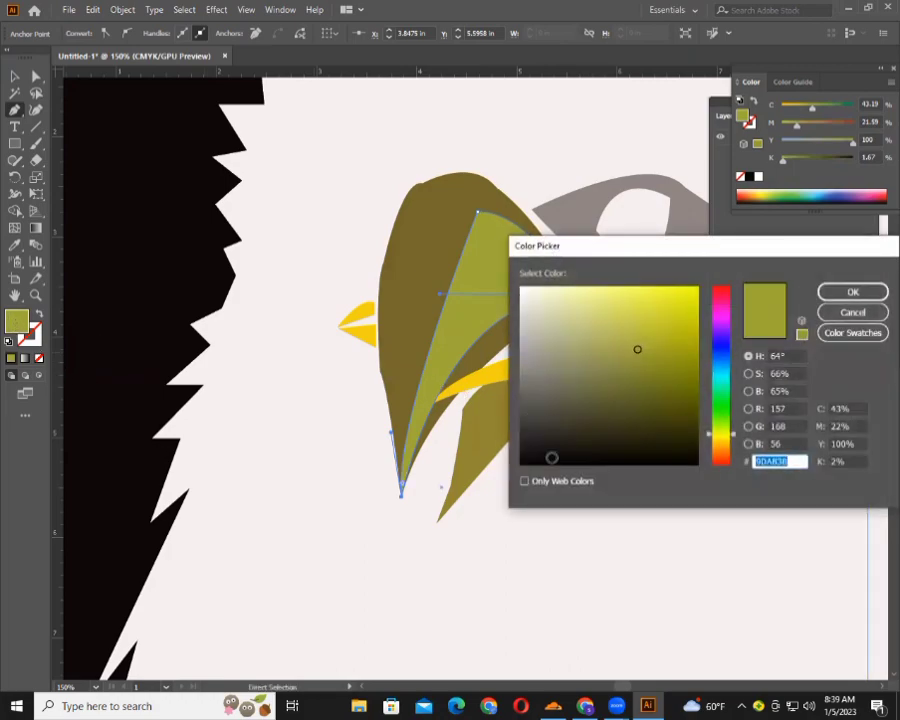
click(551, 458)
click(849, 292)
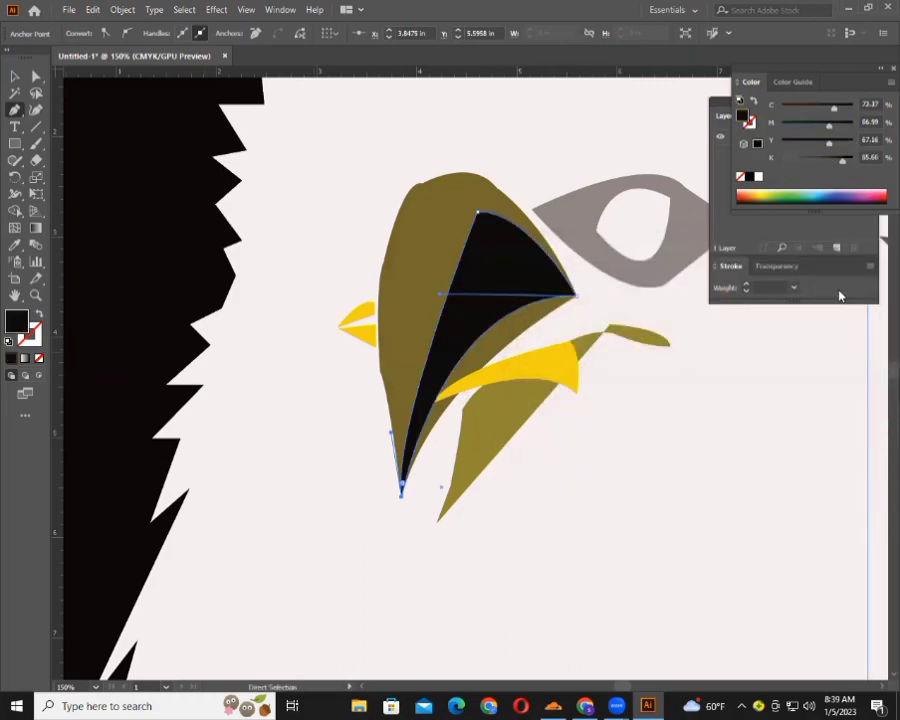
Refill the wedge bright yellow F7F008, then reselect the white head with the Selection tool.
click(507, 274)
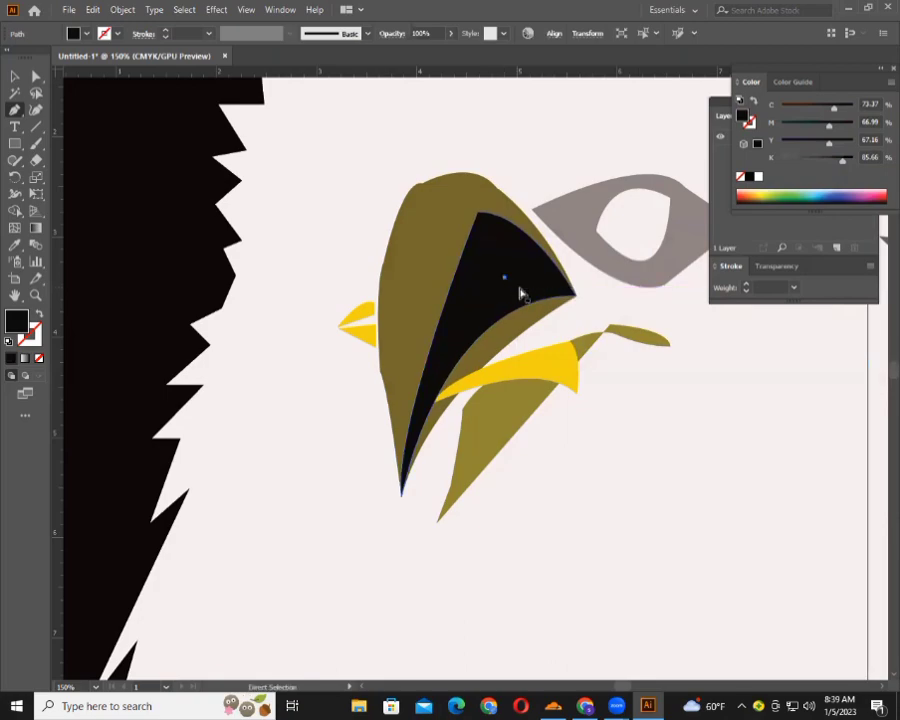
click(472, 291)
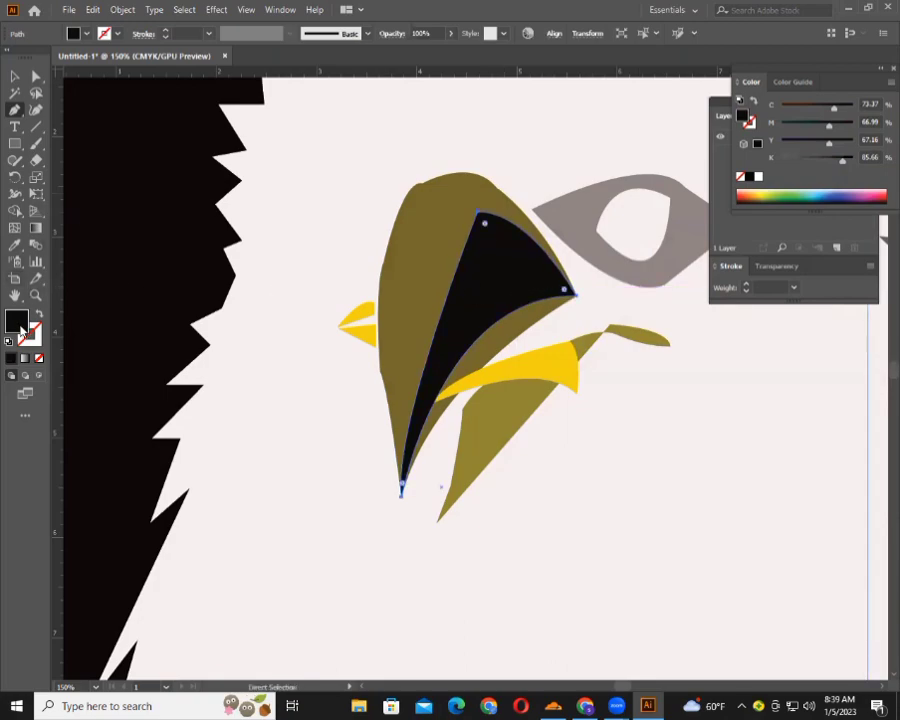
double_click(20, 330)
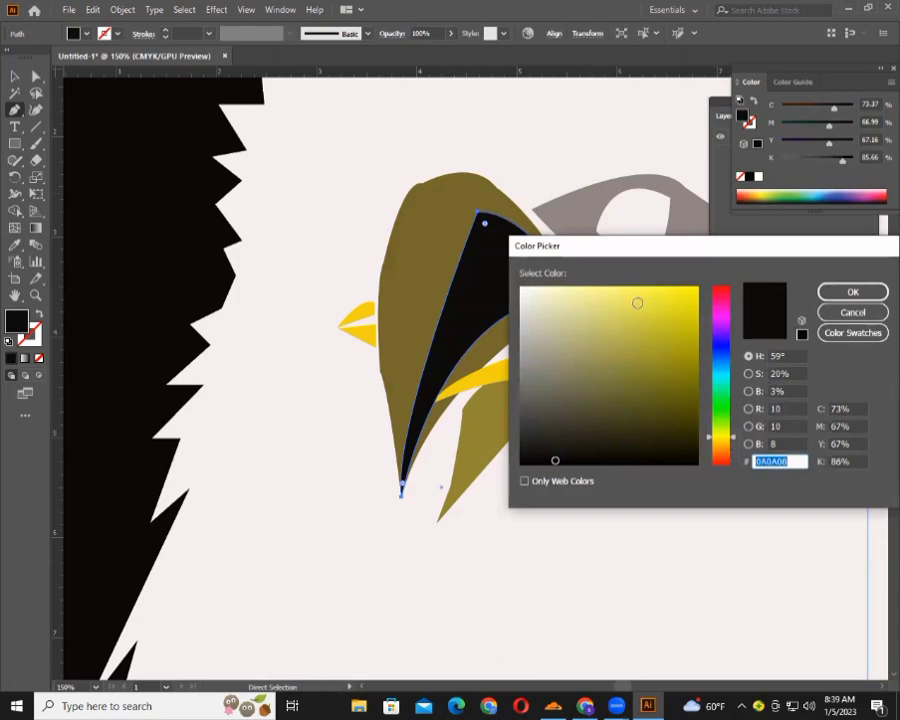
click(853, 291)
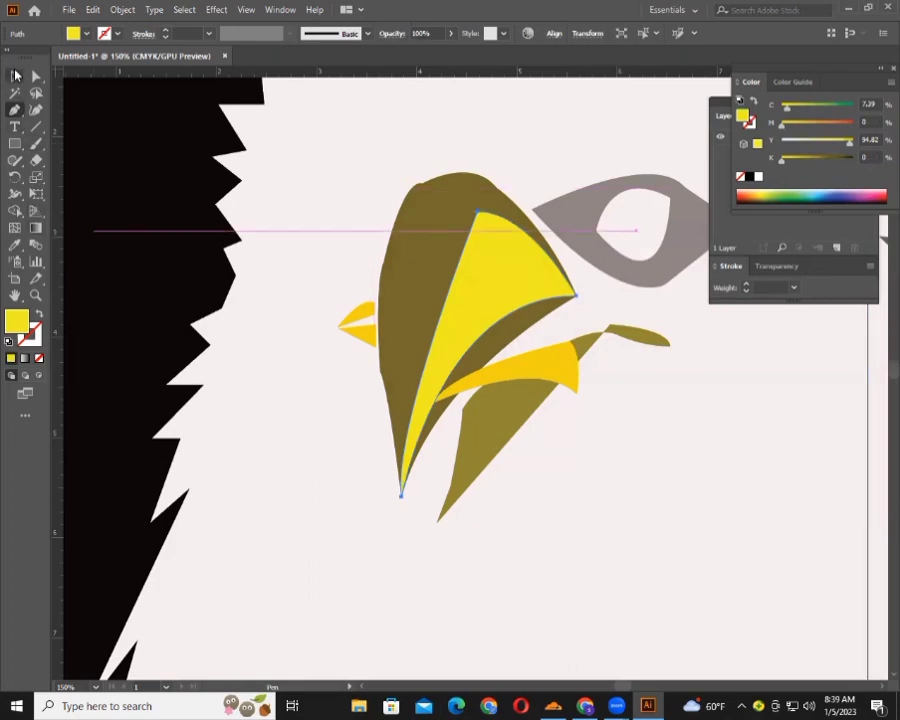
click(15, 75)
click(669, 520)
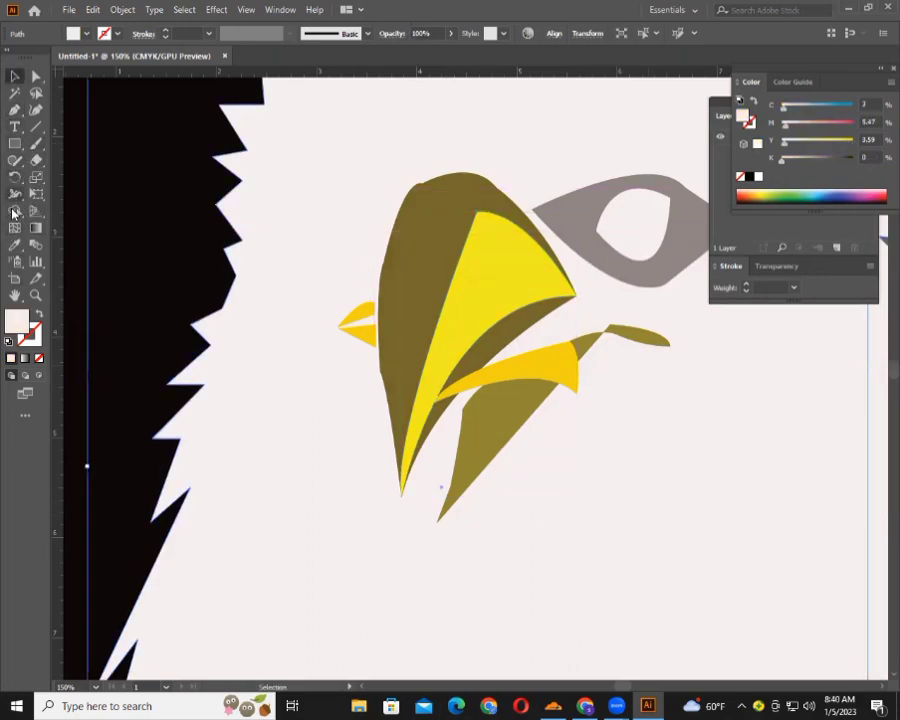
Draw a thin curved sliver from the beak's lower tip up along the yellow wedge's edge.
click(15, 111)
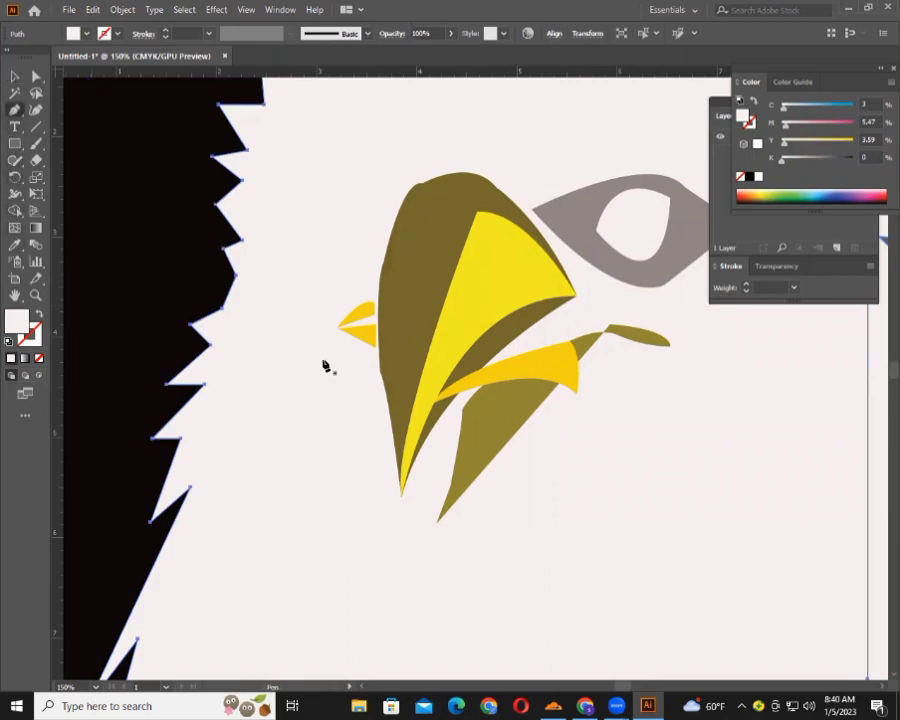
click(401, 494)
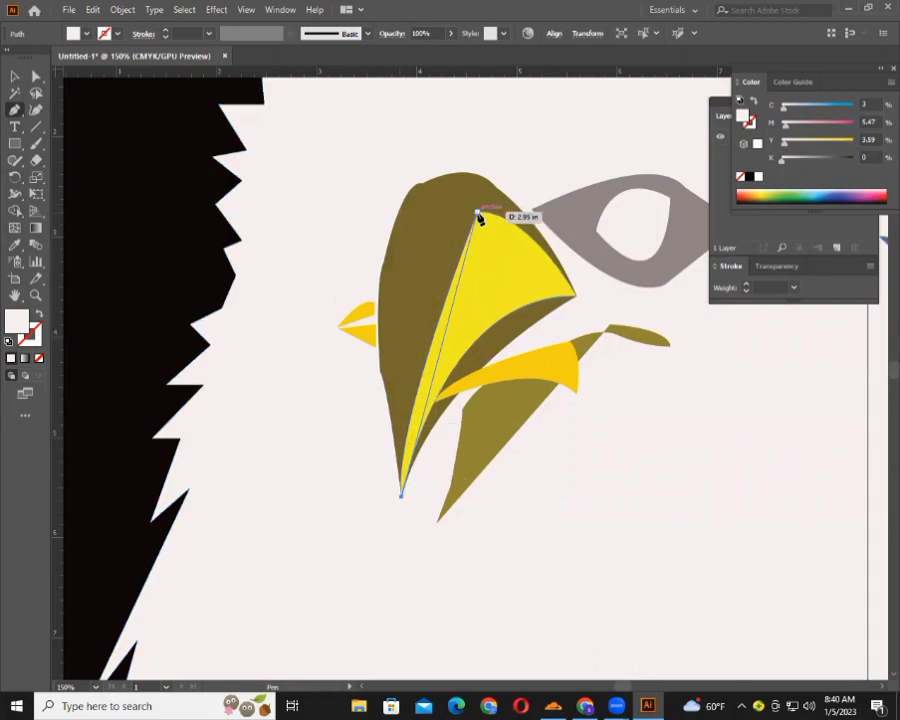
drag(478, 212, 573, 152)
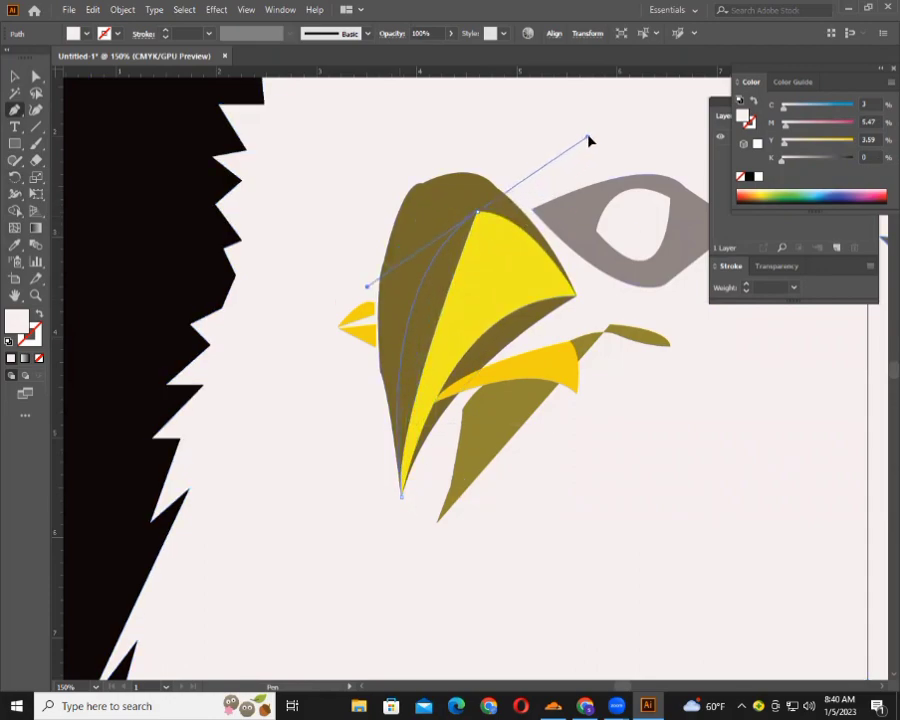
drag(562, 141, 563, 142)
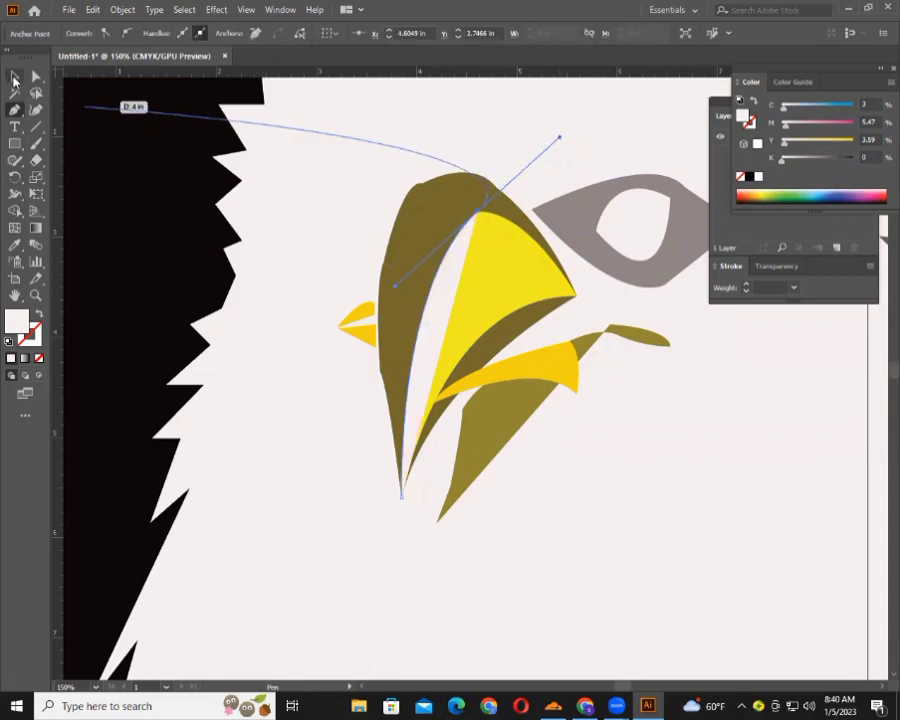
key(v)
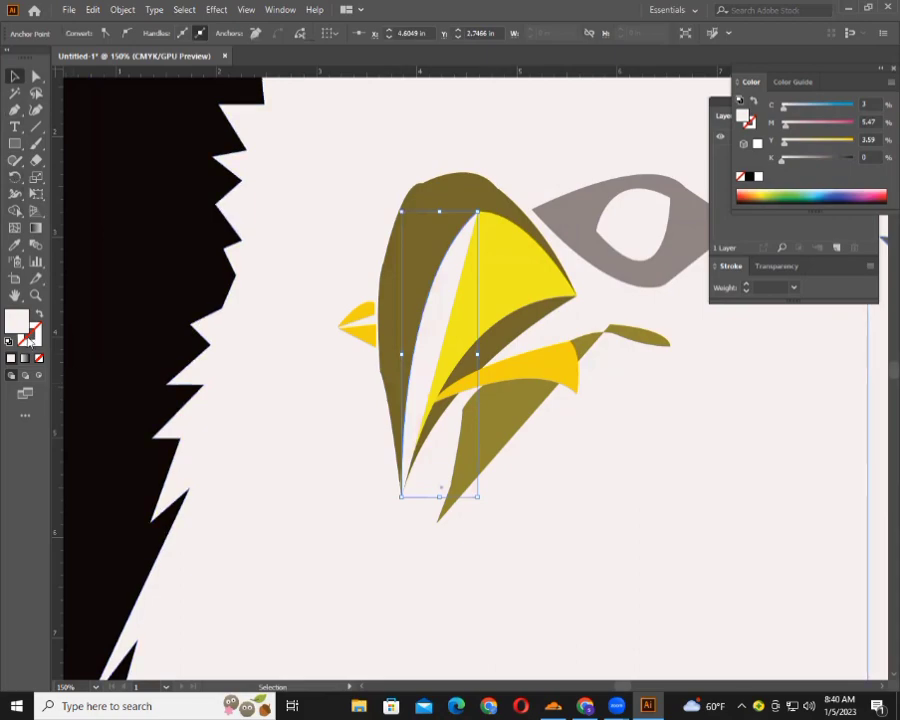
Fill the sliver red EA2828 and lower its opacity to 58%.
double_click(18, 320)
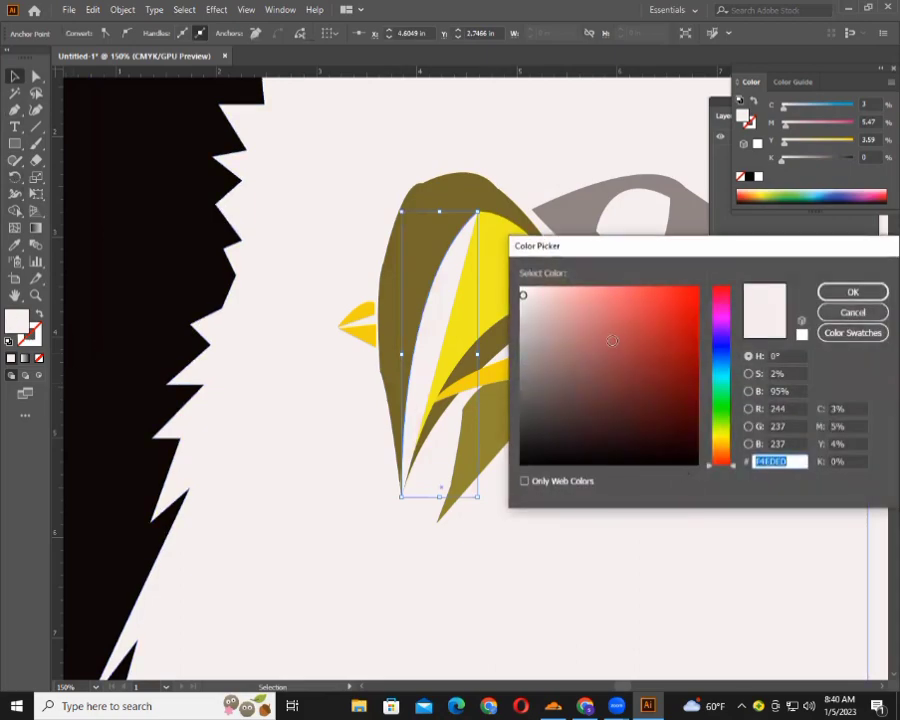
click(668, 300)
click(848, 291)
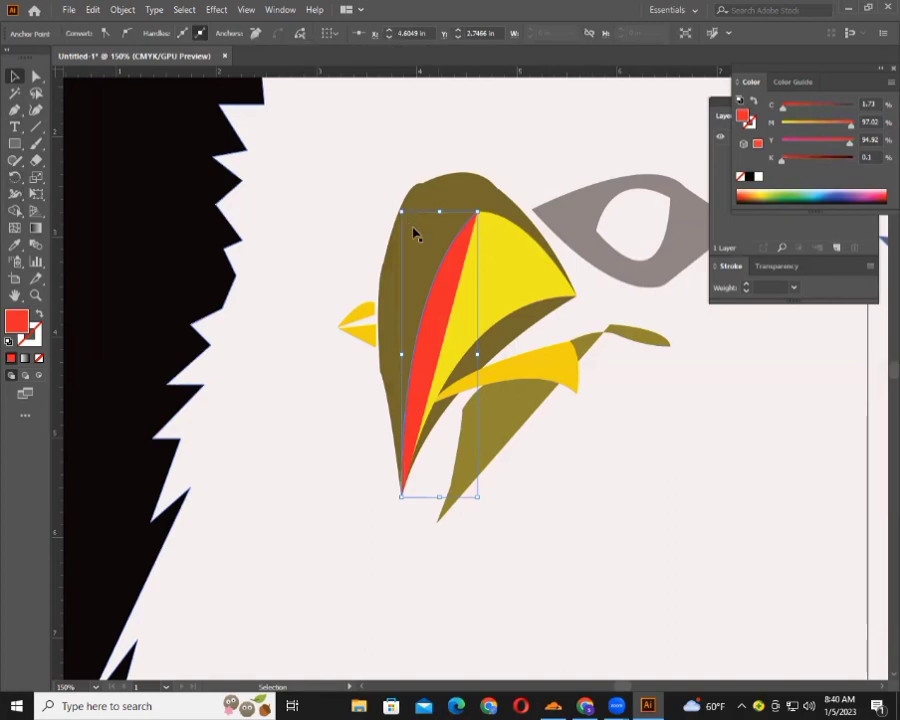
click(446, 282)
click(451, 35)
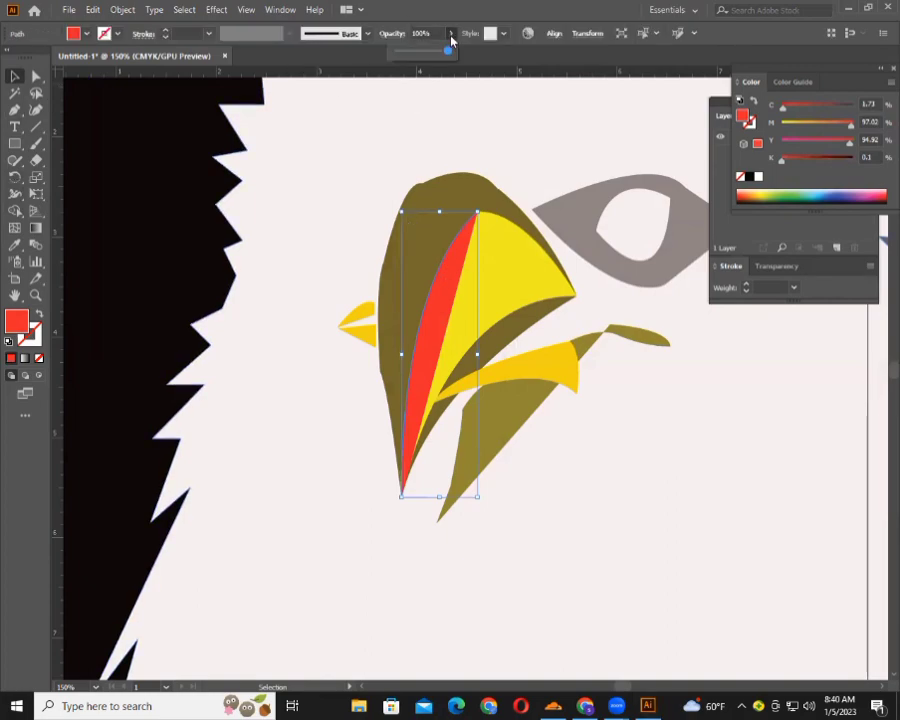
drag(433, 57, 425, 60)
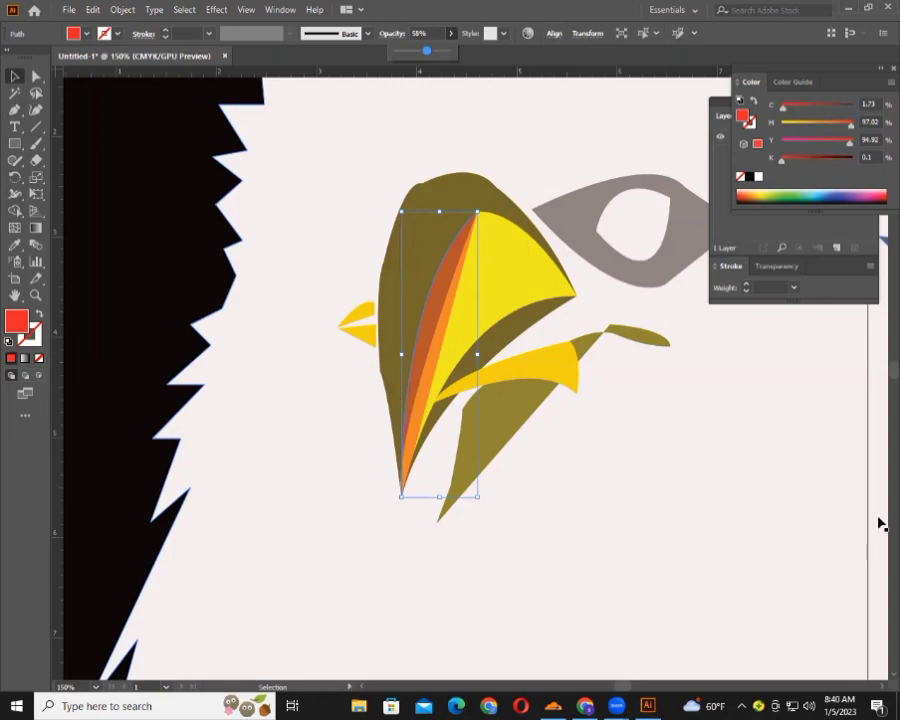
Zoom out, nudge the olive lower-beak piece up-left and send it behind the head.
scroll(714, 400, down, 5)
scroll(620, 360, up, 1)
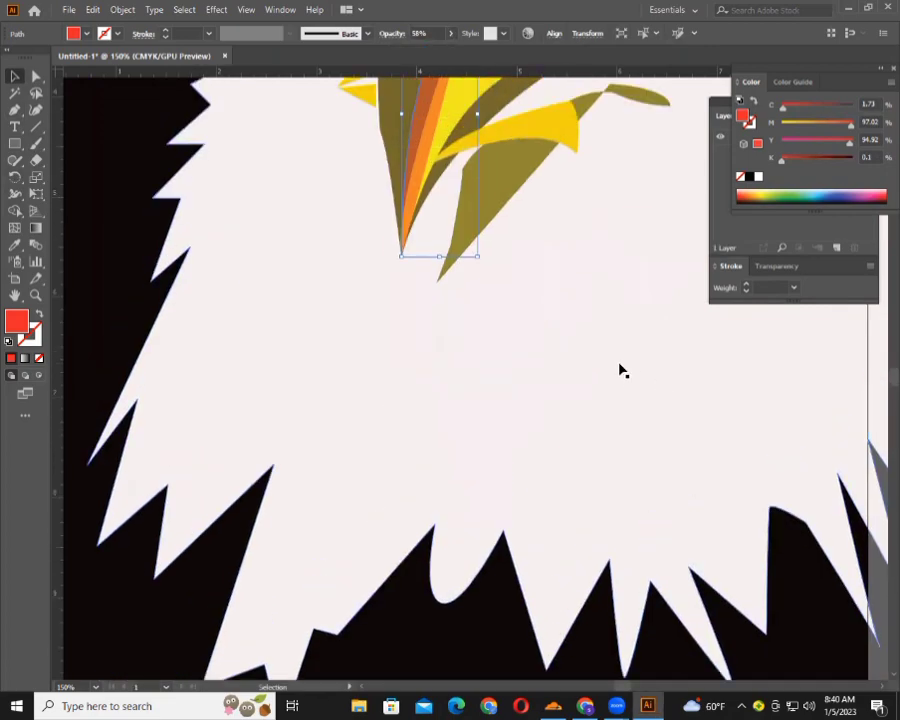
scroll(600, 362, up, 1)
ctrl+alt+click(587, 355)
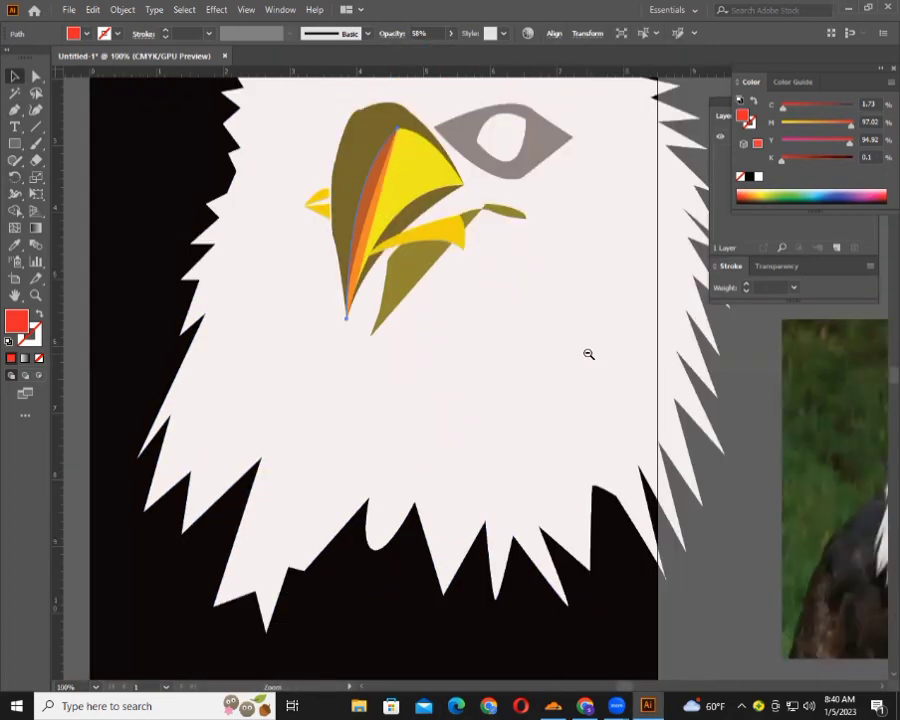
ctrl+alt+click(588, 354)
click(634, 220)
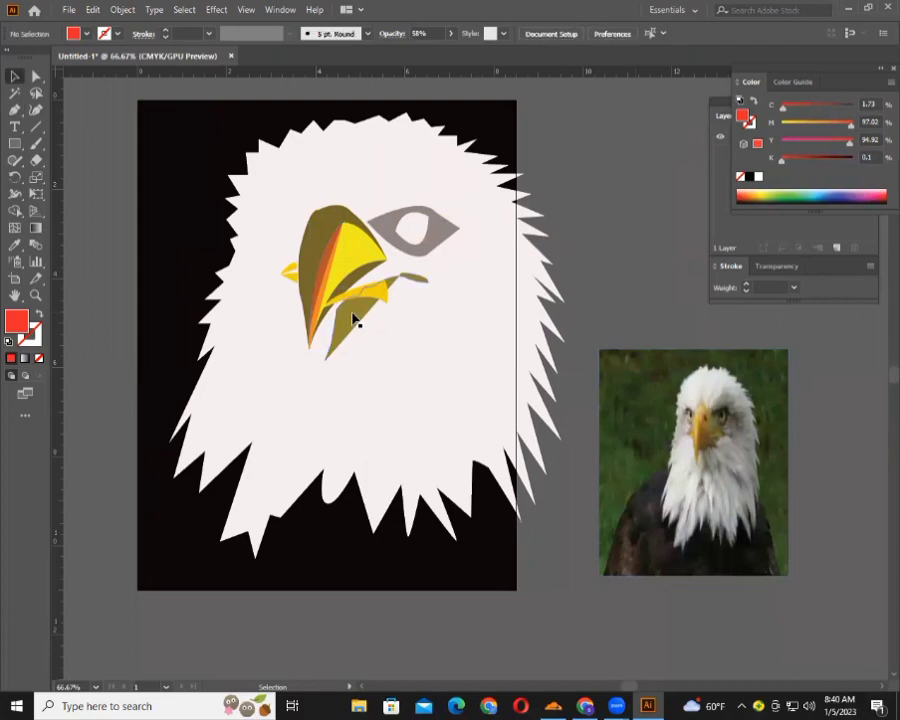
drag(355, 320, 347, 306)
right_click(344, 310)
mouse_move(383, 541)
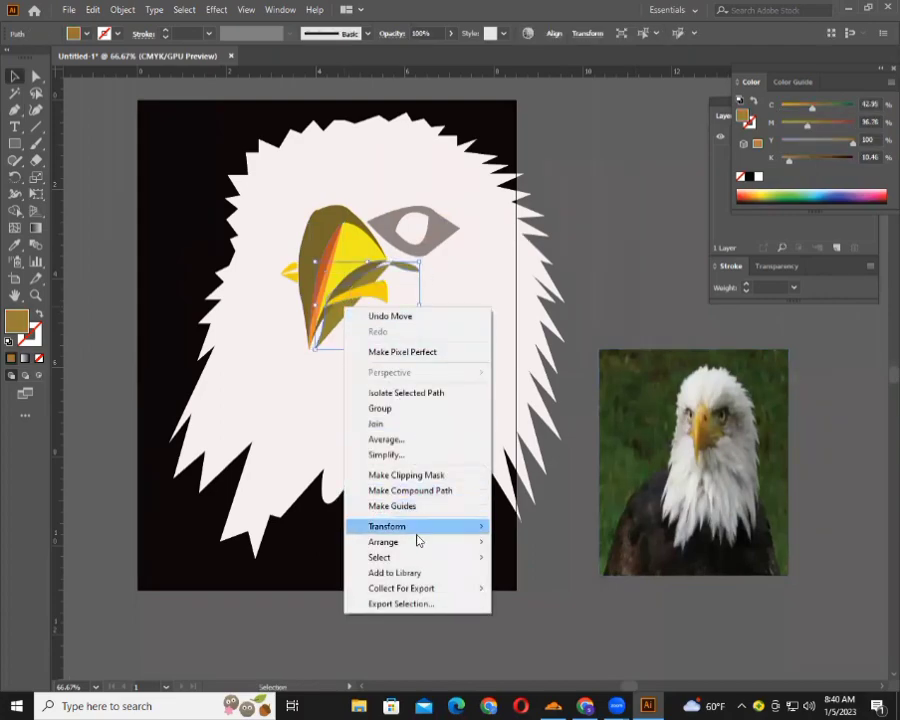
click(530, 588)
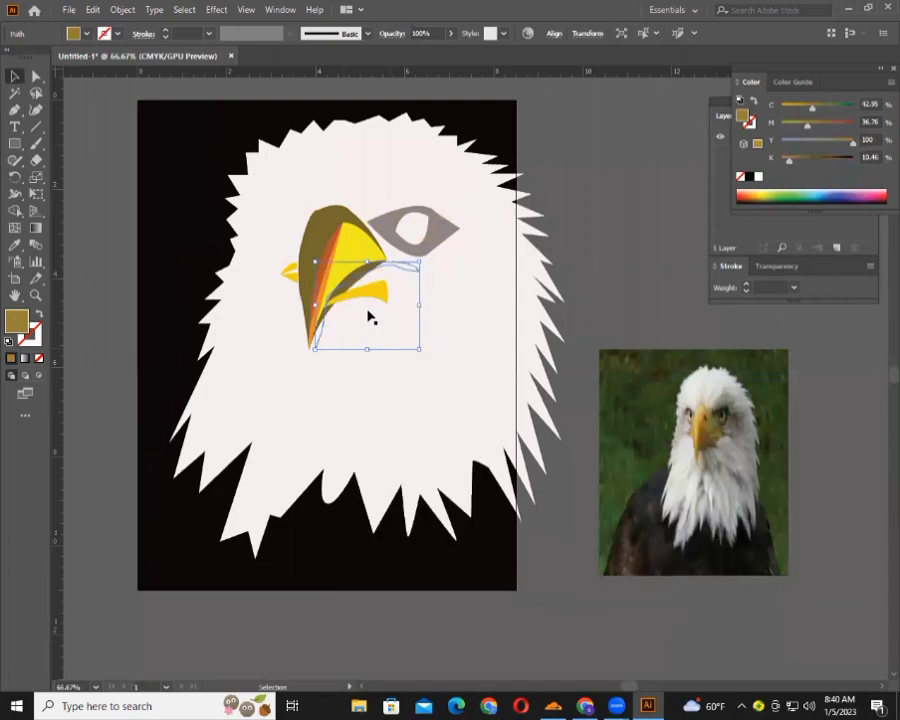
Send the yellow lower-beak piece to the back, then check the head and yellow piece selections.
click(370, 292)
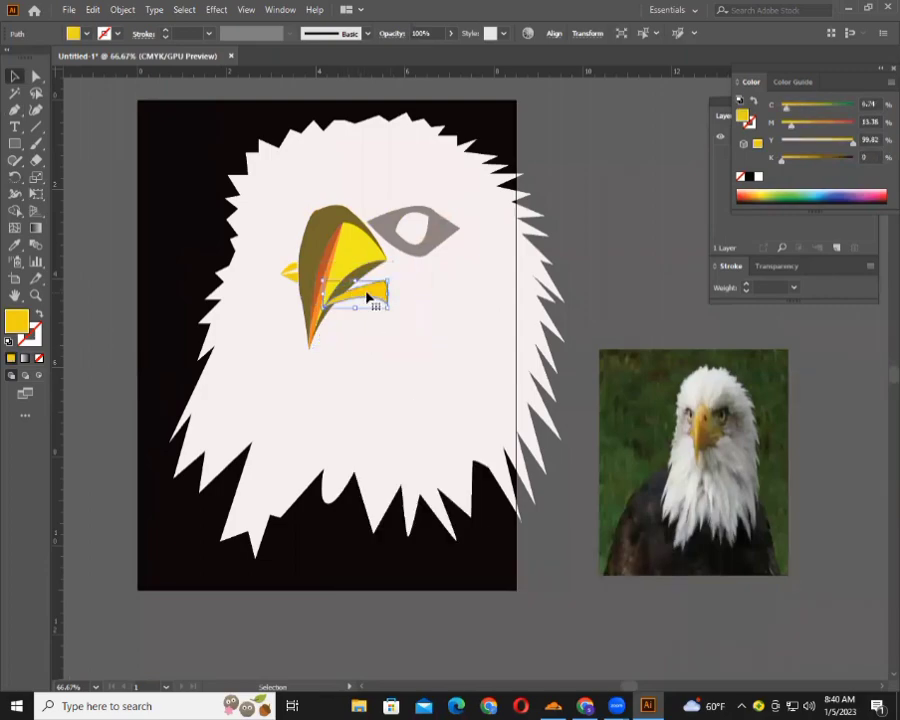
right_click(368, 290)
mouse_move(407, 524)
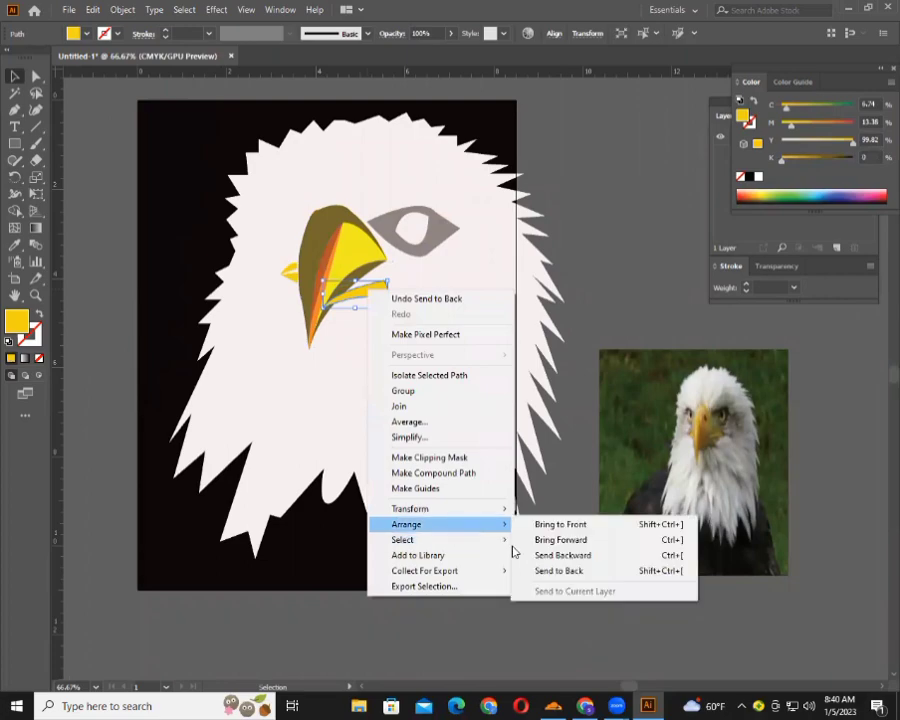
click(558, 571)
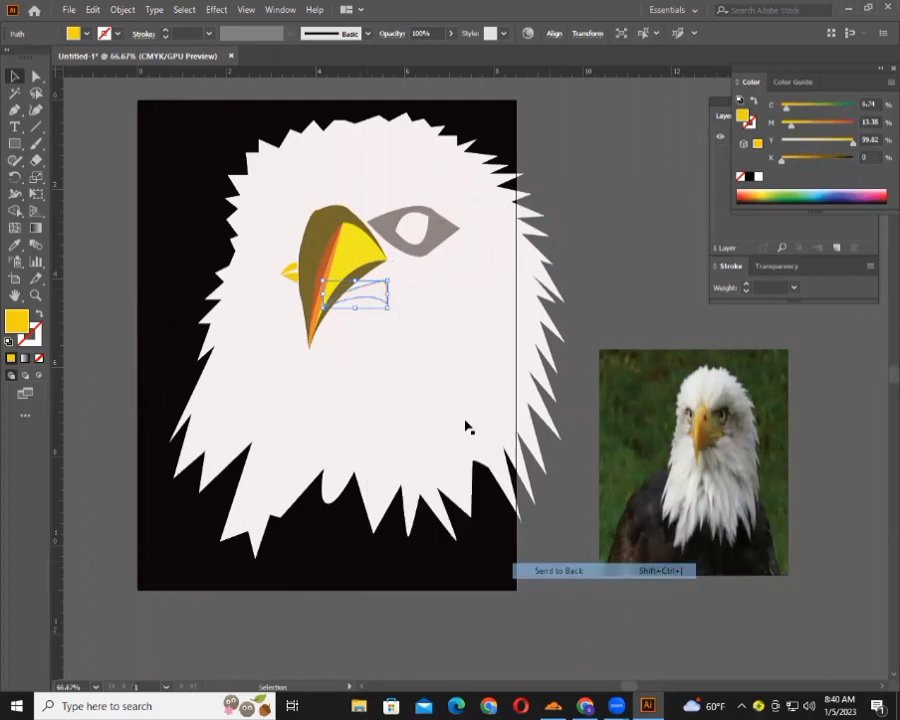
click(372, 296)
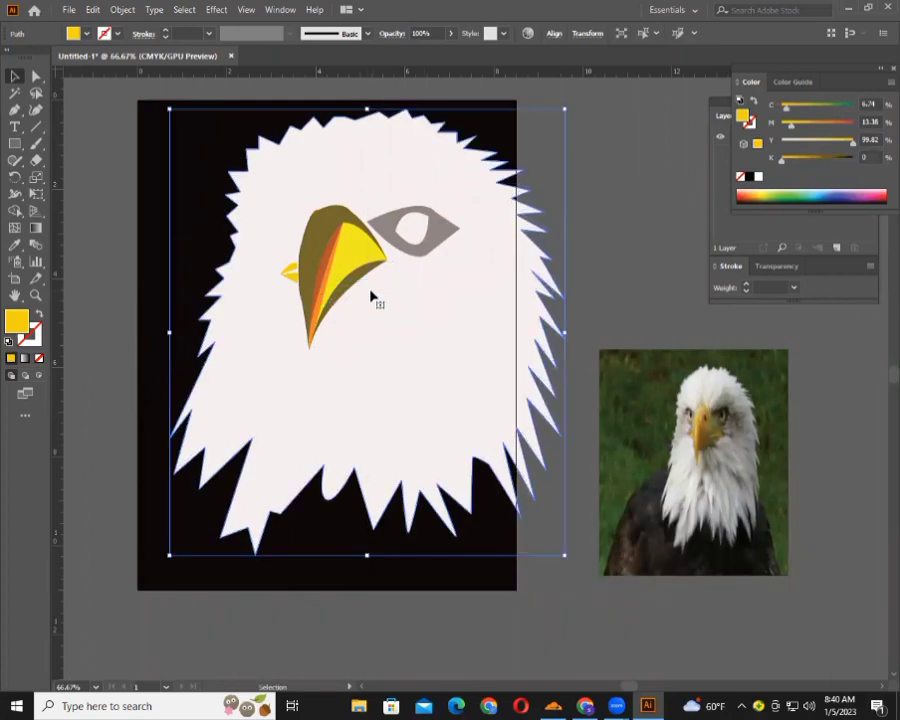
click(628, 283)
key(a)
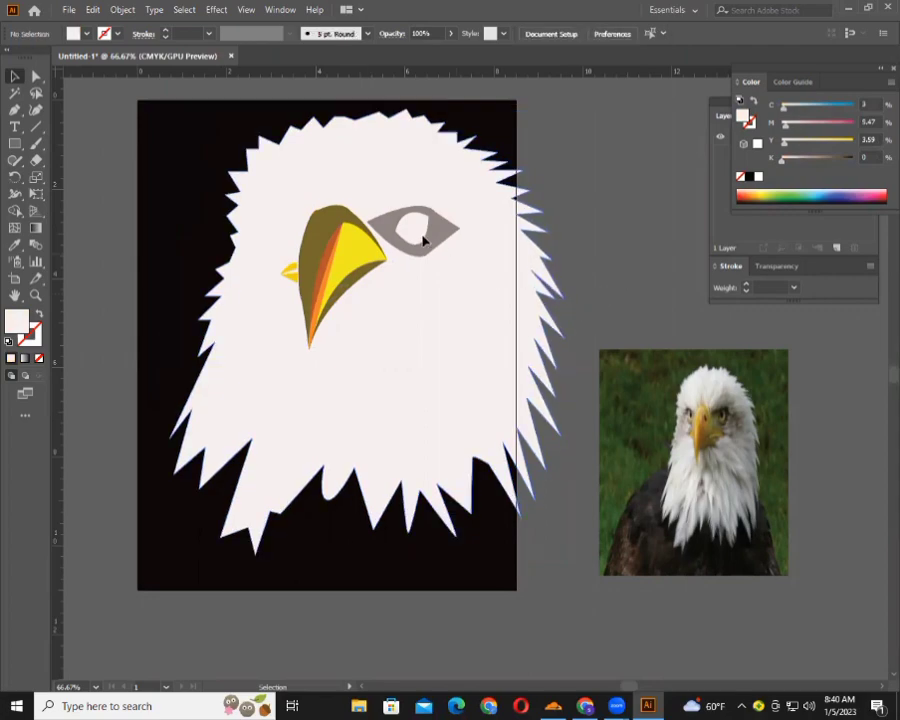
click(418, 230)
click(510, 296)
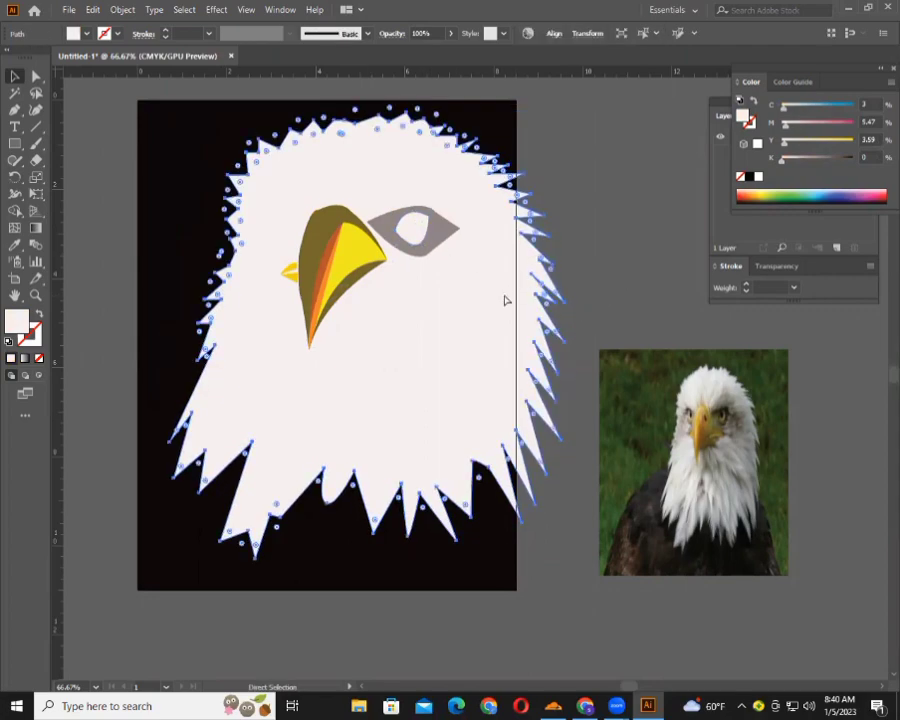
key(v)
click(377, 295)
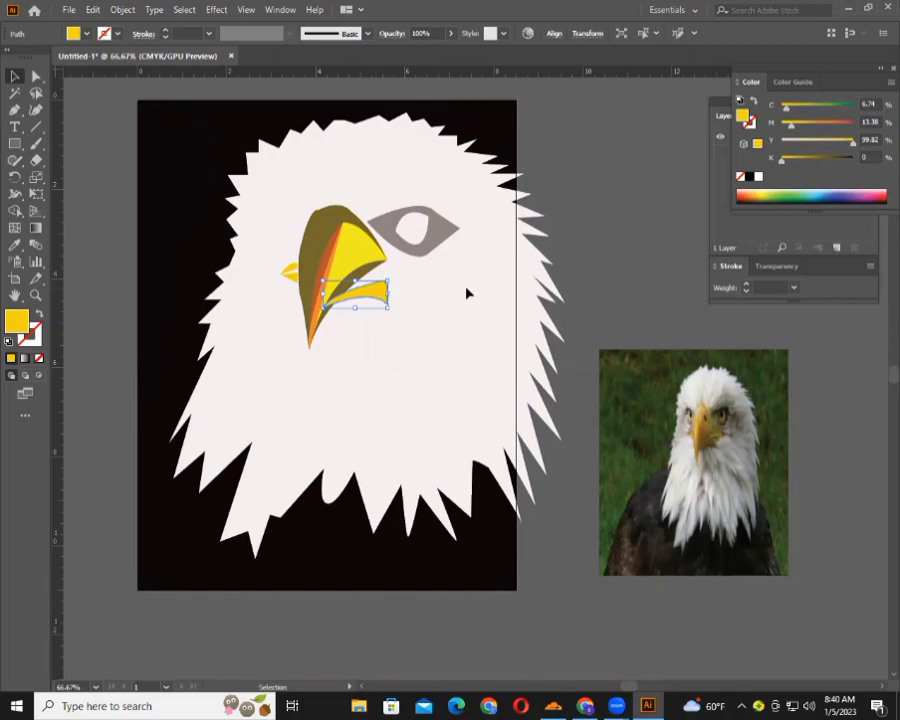
click(551, 273)
click(572, 263)
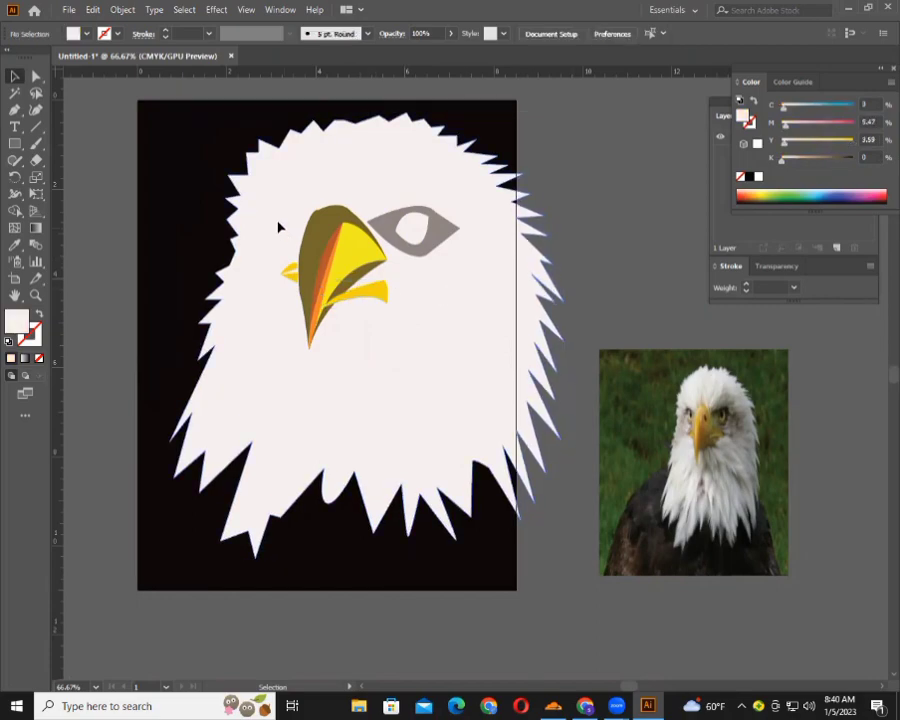
click(246, 300)
After a false start, begin a zigzag feather path across the top of the head to the crown.
click(60, 201)
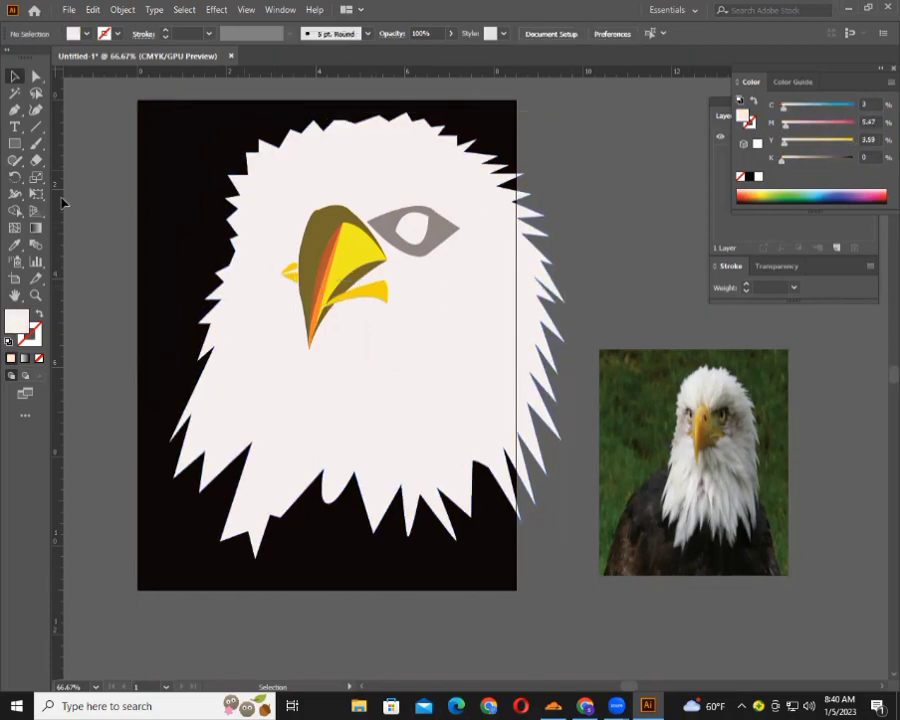
key(p)
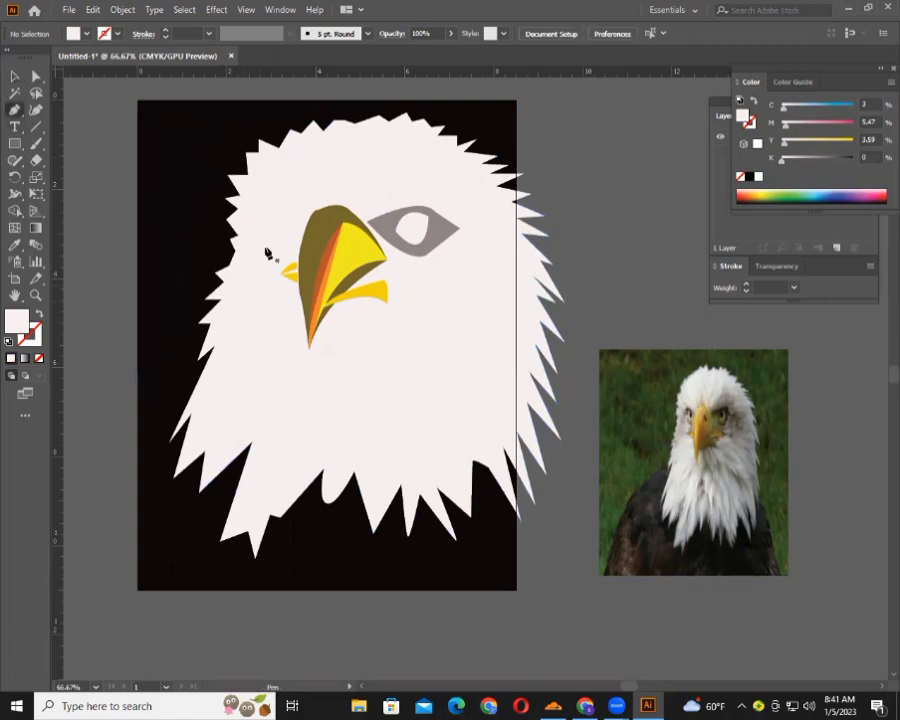
click(263, 222)
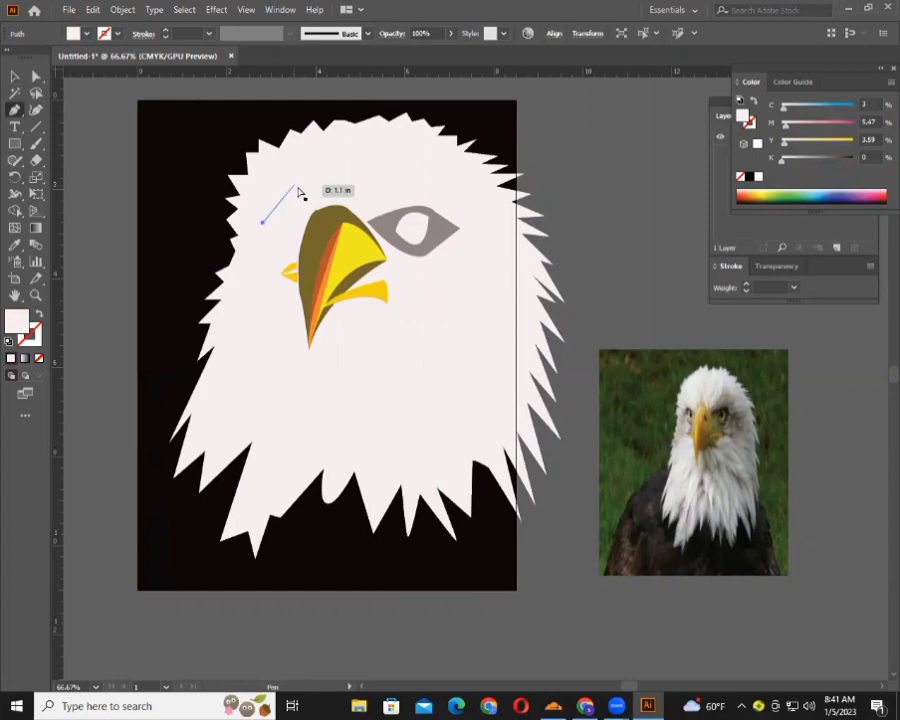
key(Escape)
key(Delete)
click(248, 179)
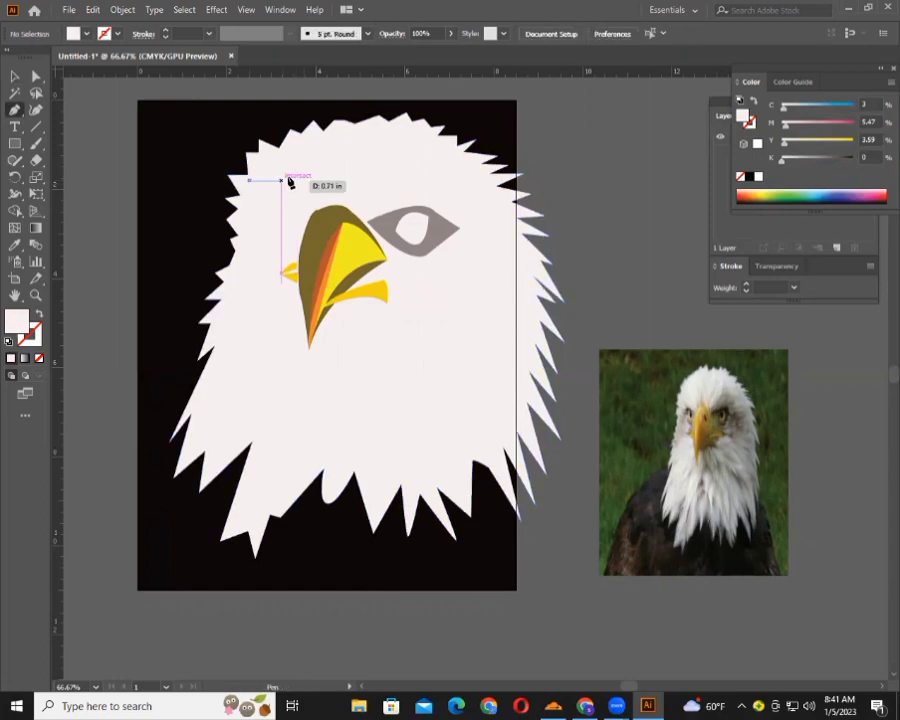
click(297, 171)
click(290, 180)
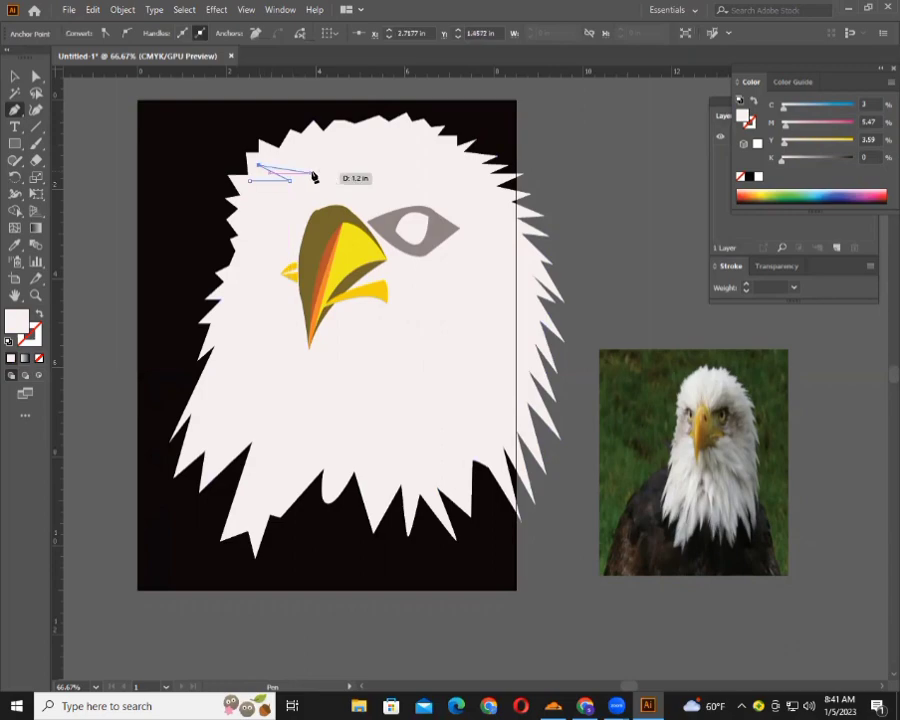
click(311, 172)
click(292, 152)
click(347, 160)
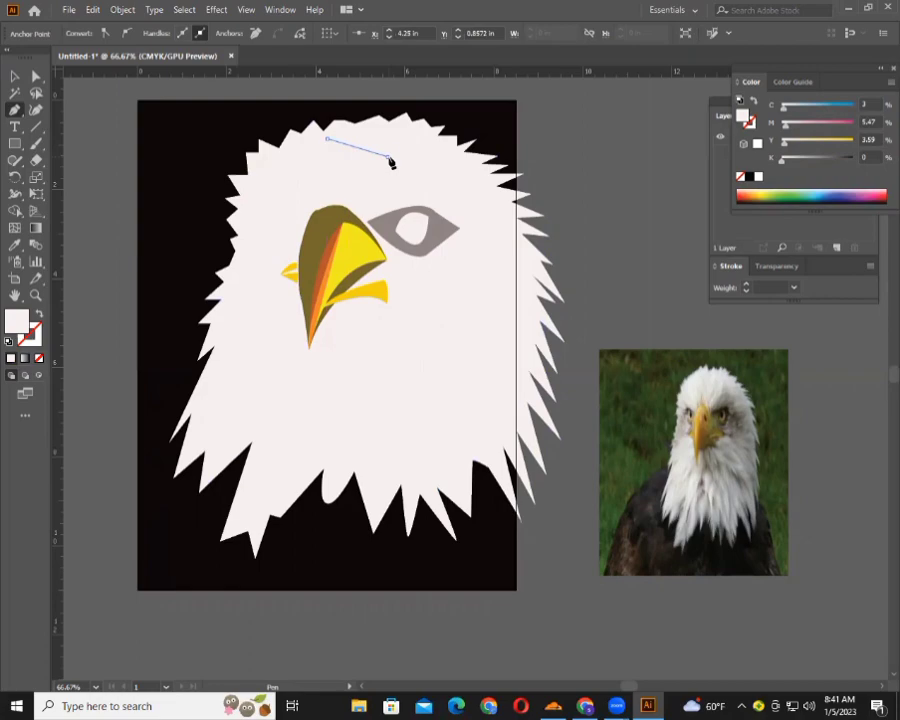
click(367, 133)
click(388, 157)
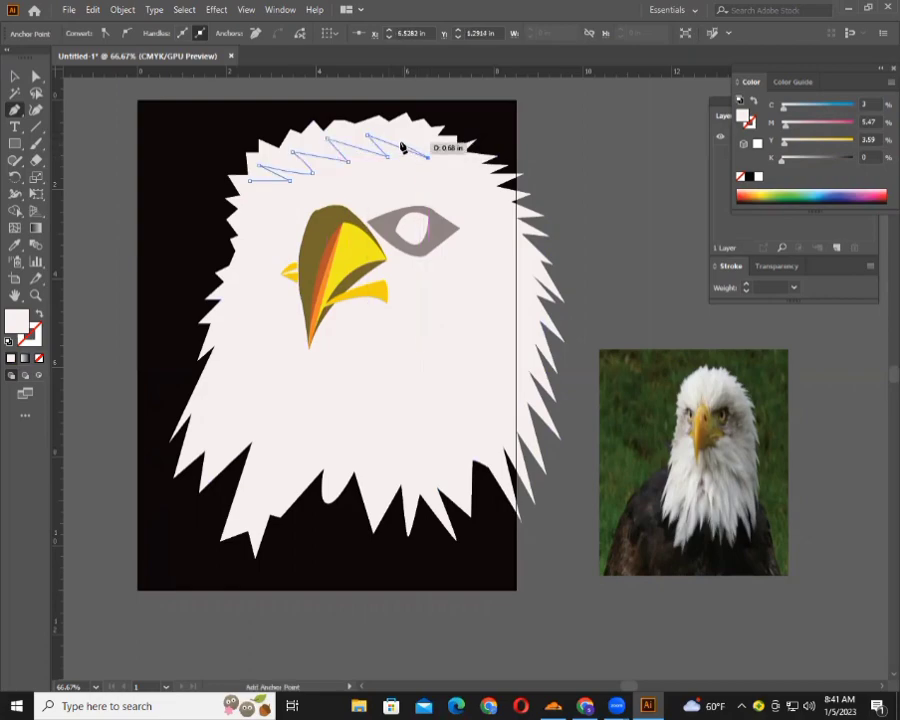
Continue the zigzag feather points down the head's right side to beak level.
click(427, 157)
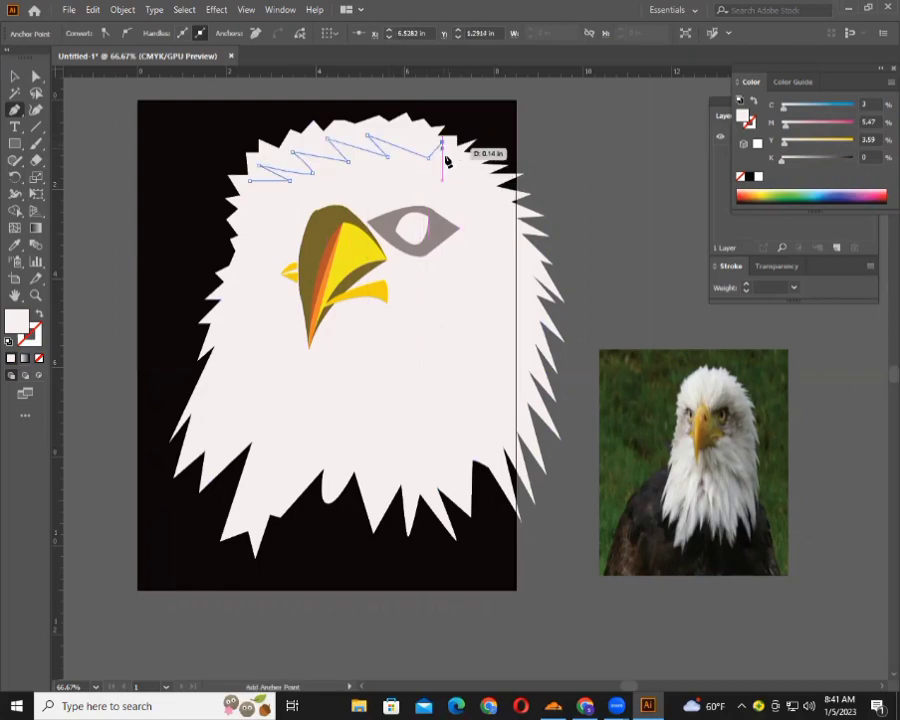
click(449, 175)
click(480, 170)
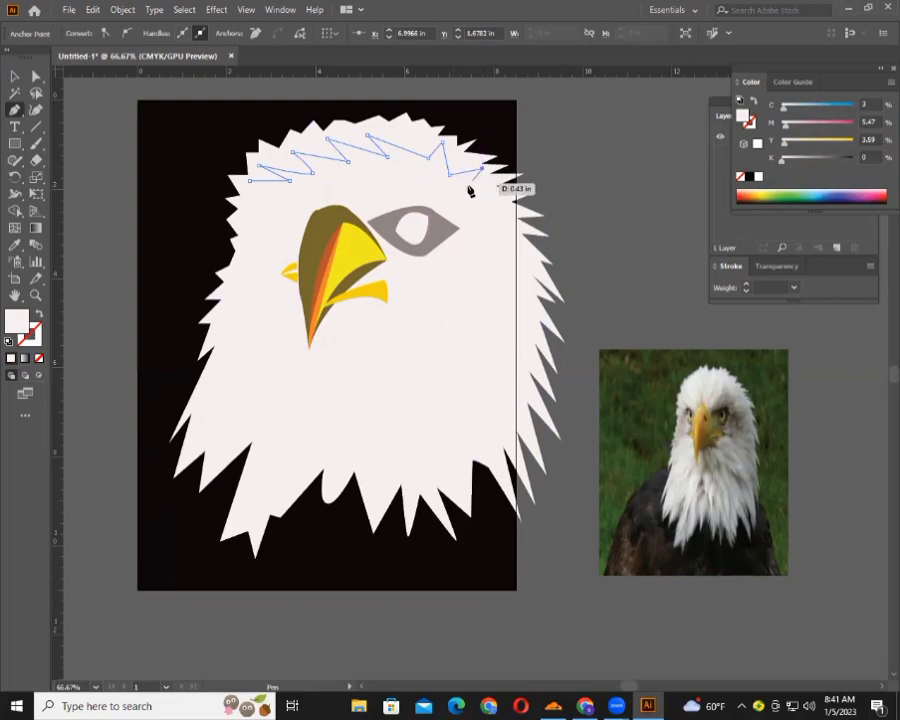
click(502, 186)
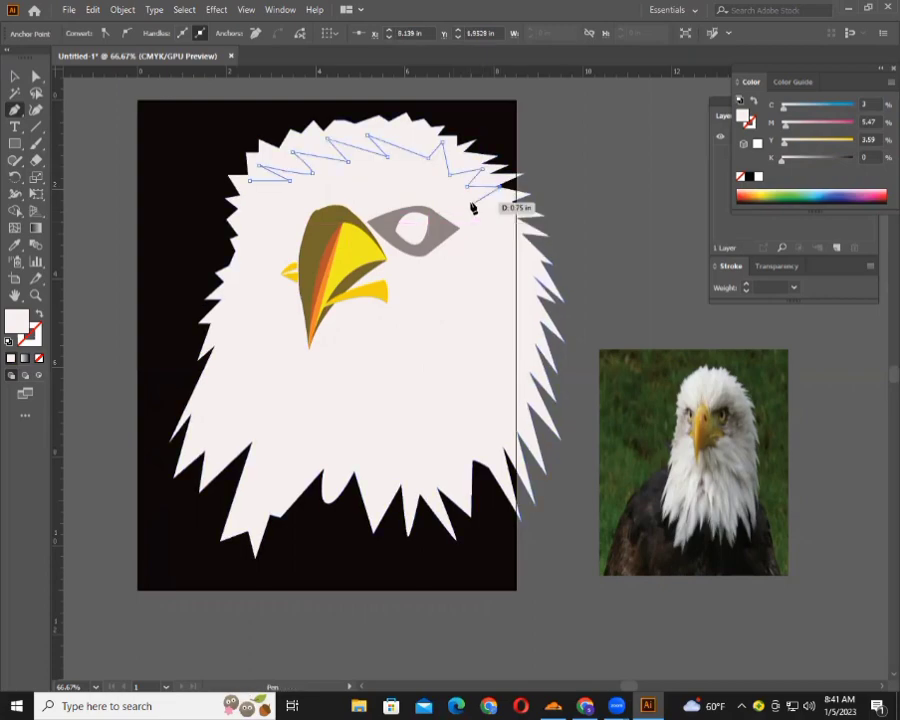
click(465, 201)
click(510, 213)
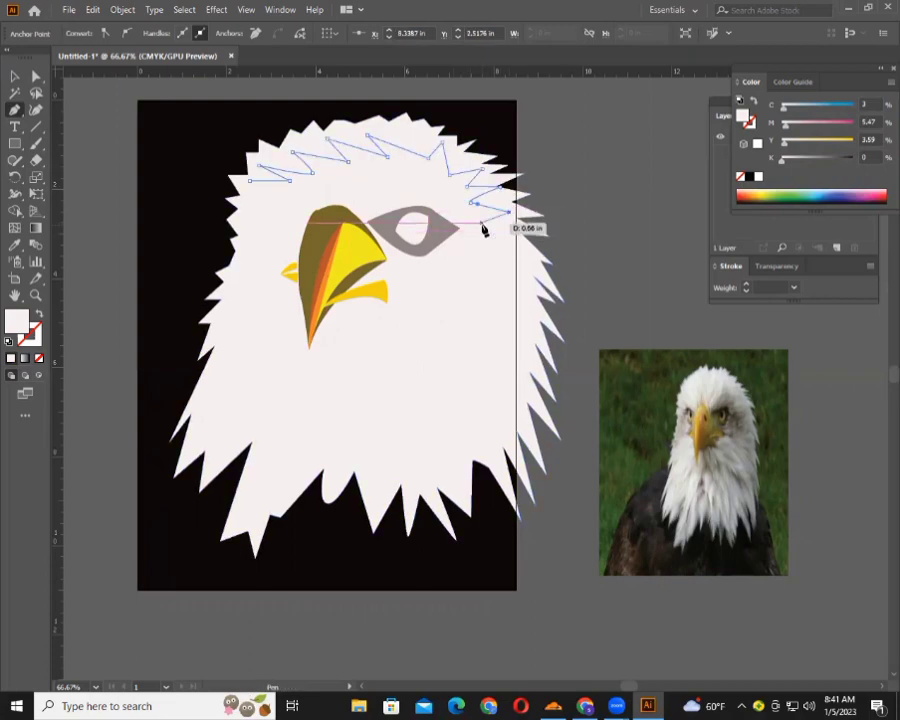
click(480, 222)
click(446, 246)
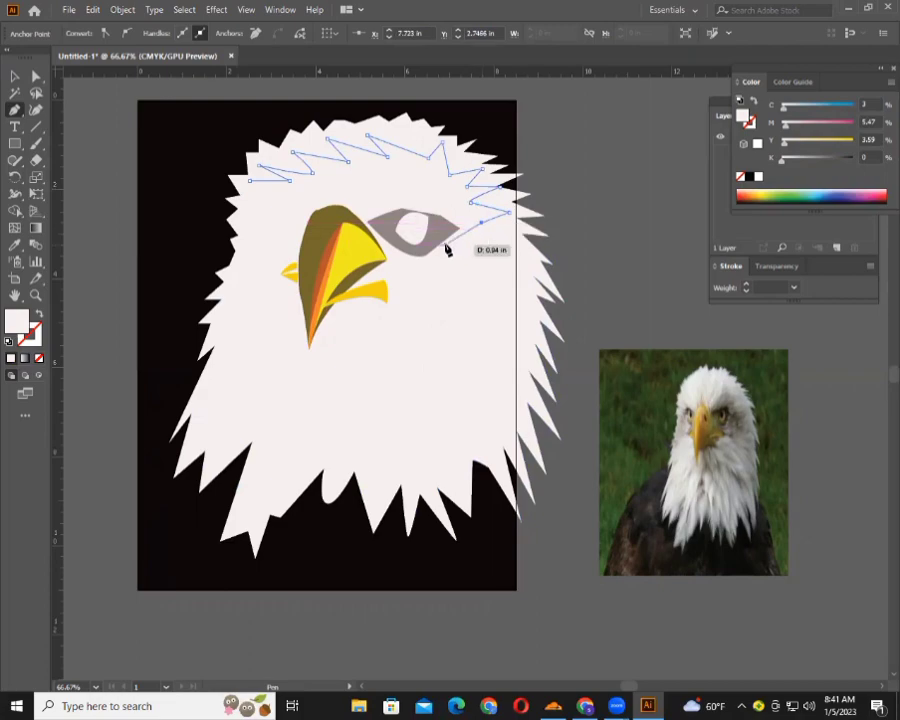
click(509, 241)
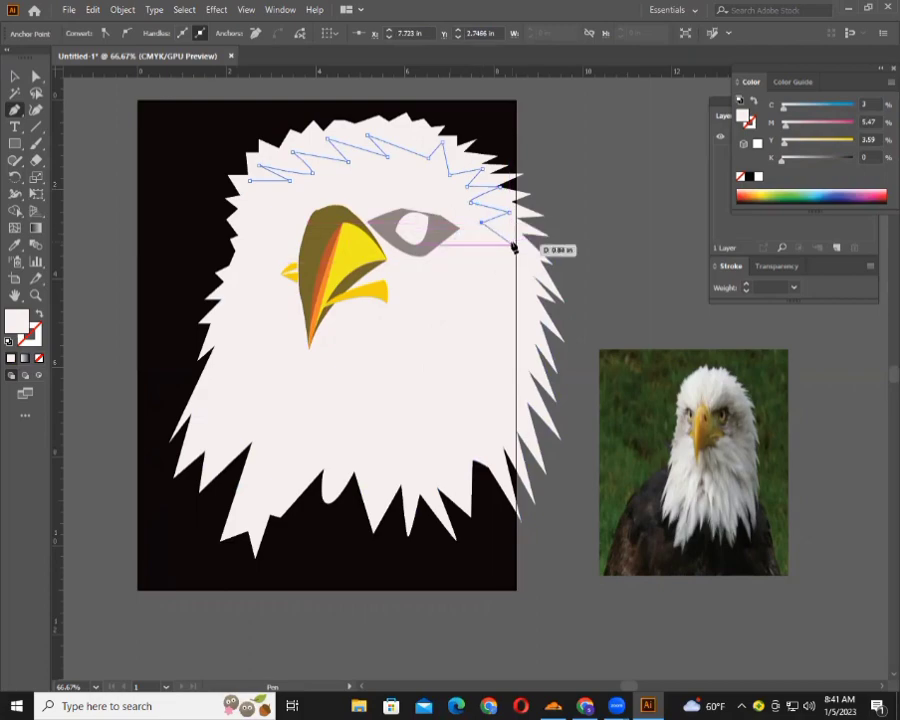
key(ctrl+z)
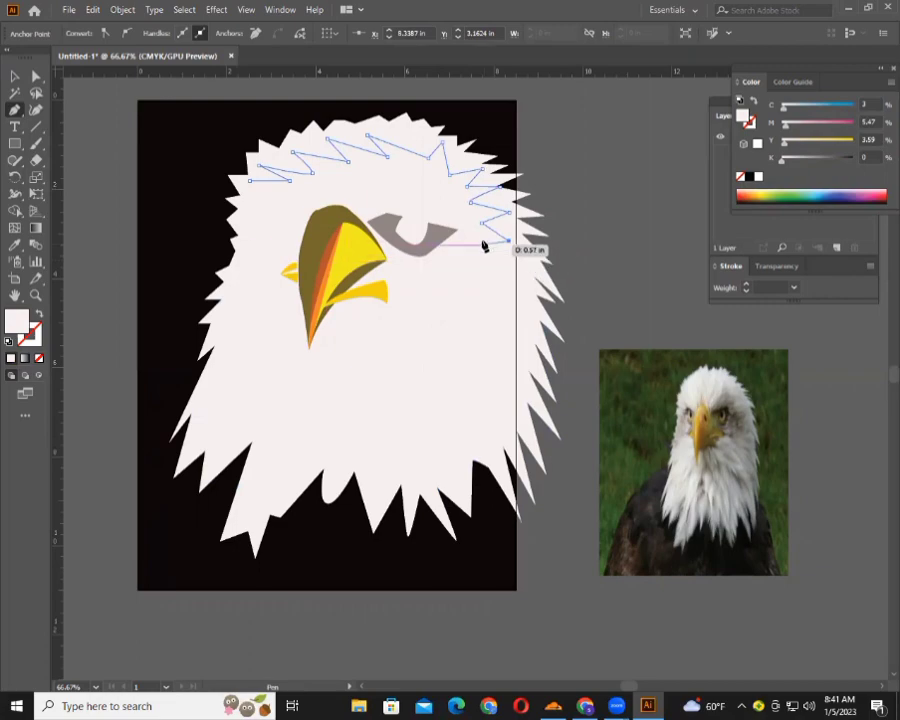
click(481, 242)
click(514, 290)
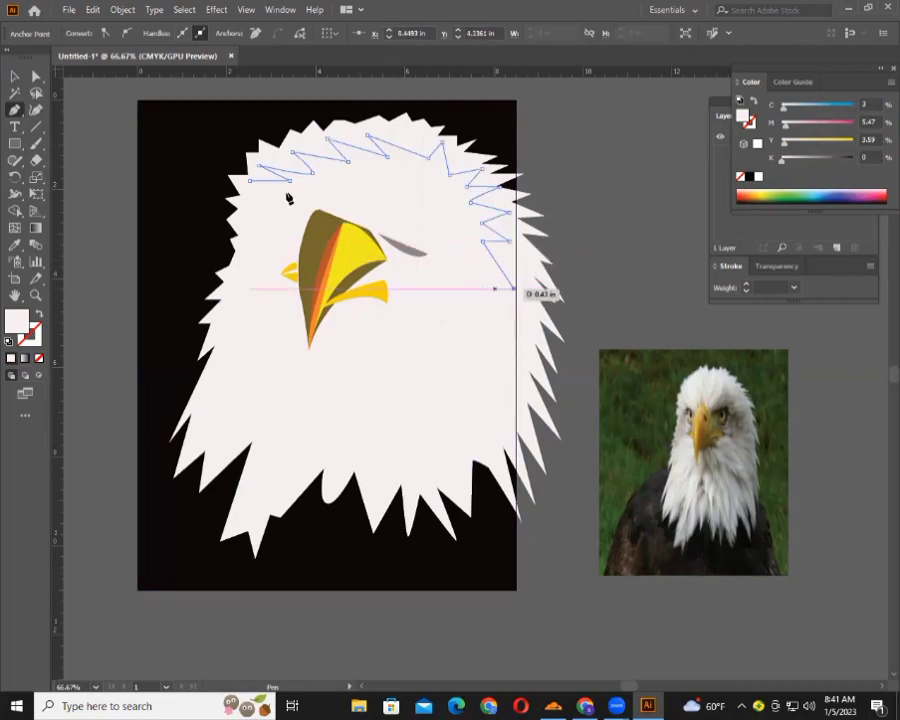